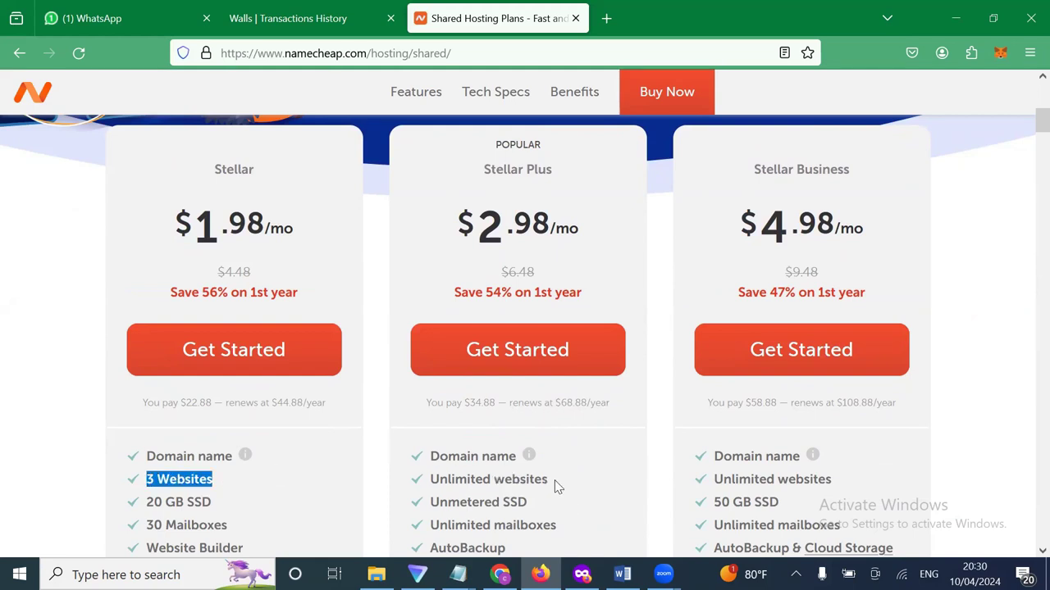
Compare the hosting plans and order the Stellar plan for the domain already in the cart.
{"action": "left_click_drag", "start_coordinate": [551, 482], "coordinate": [428, 492]}
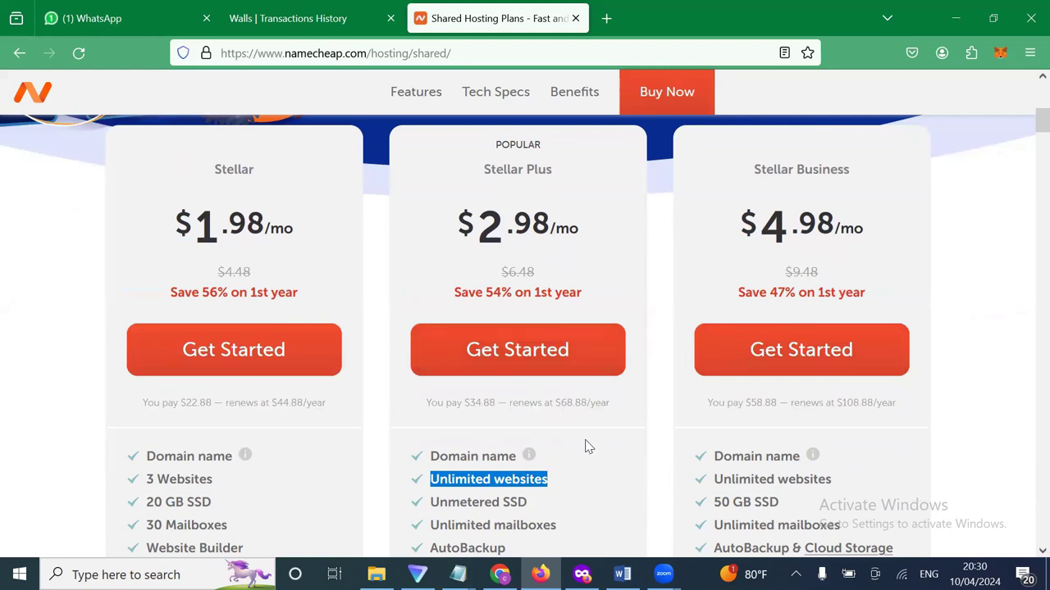
{"action": "scroll", "coordinate": [586, 445], "scroll_direction": "down", "scroll_amount": 1}
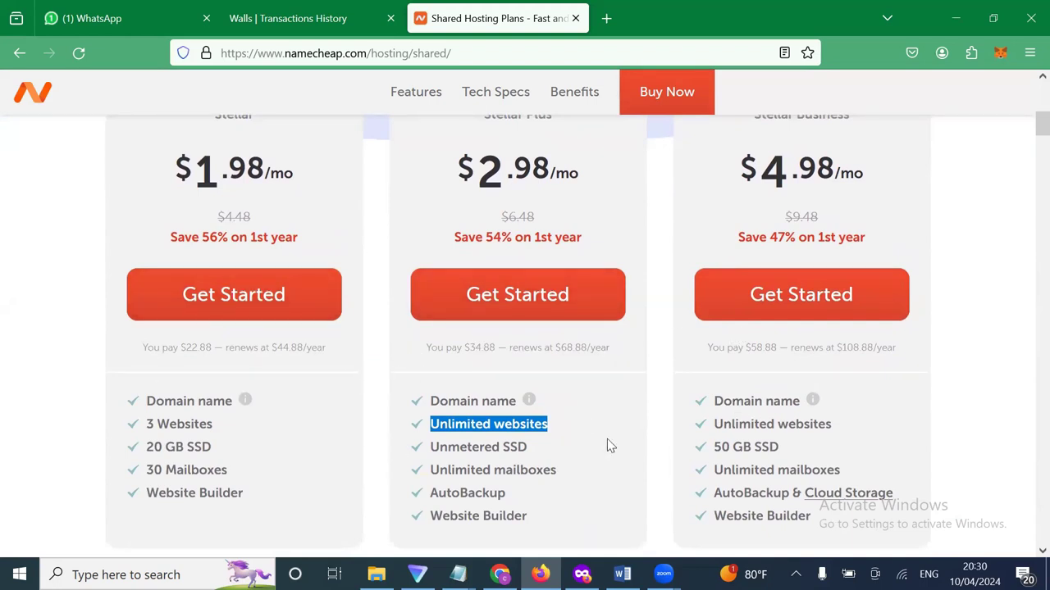
{"action": "scroll", "coordinate": [265, 478], "scroll_direction": "up", "scroll_amount": 1}
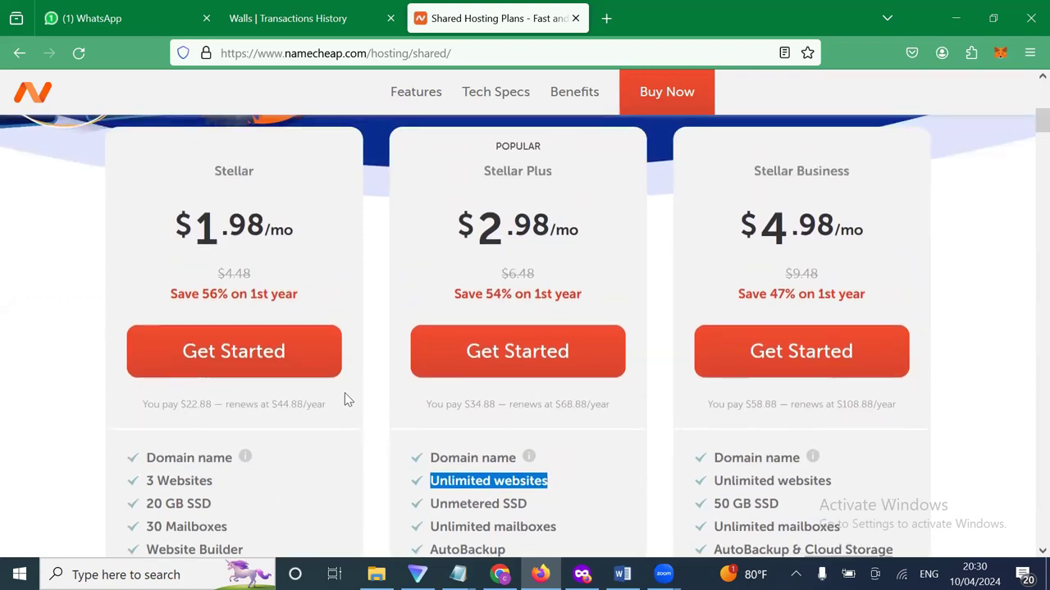
{"action": "scroll", "coordinate": [375, 421], "scroll_direction": "down", "scroll_amount": 1}
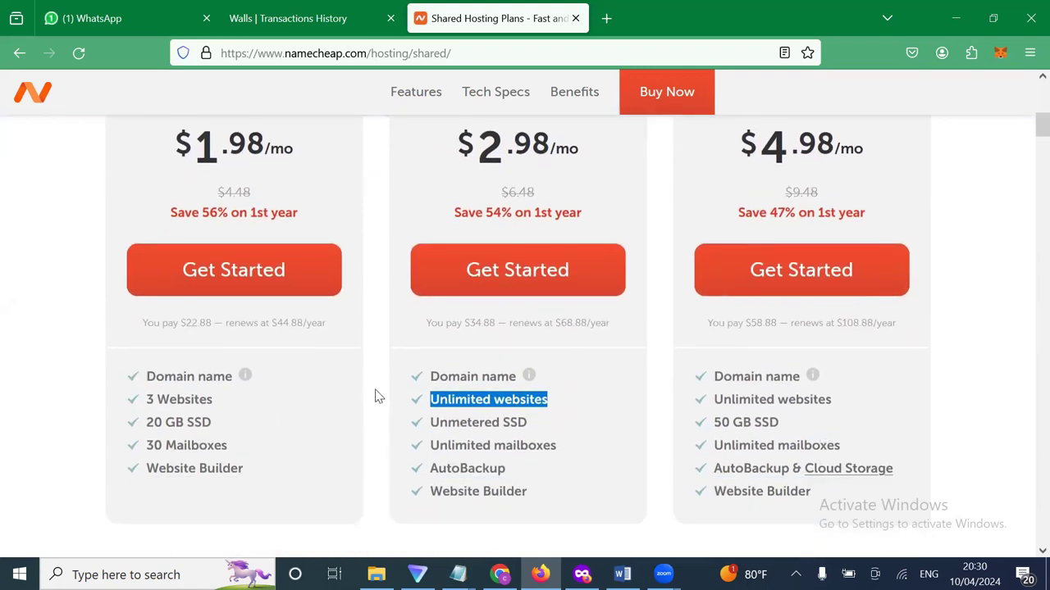
{"action": "scroll", "coordinate": [374, 397], "scroll_direction": "up", "scroll_amount": 1}
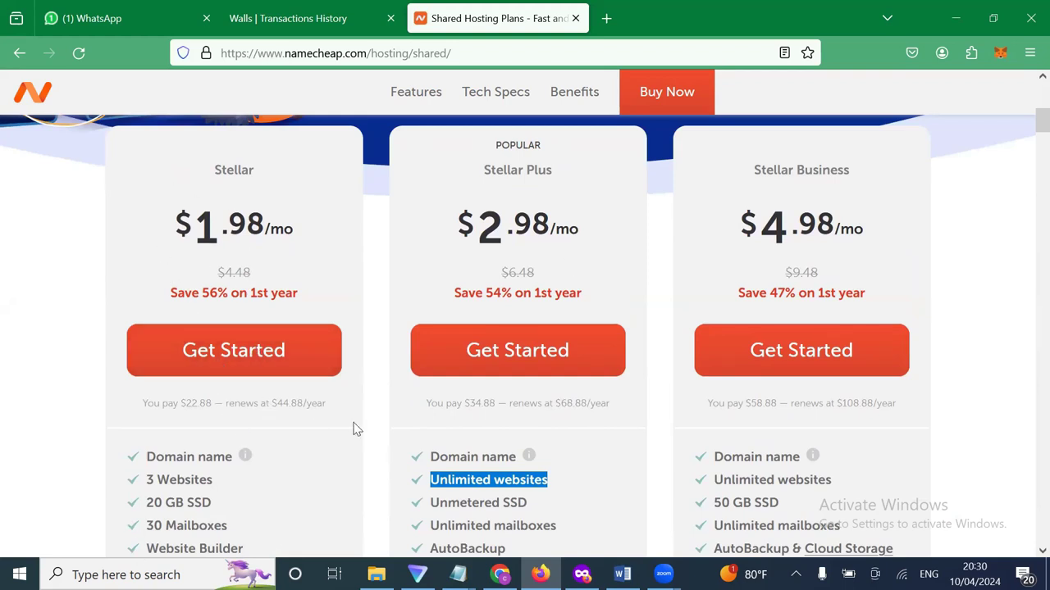
{"action": "scroll", "coordinate": [310, 283], "scroll_direction": "up", "scroll_amount": 1}
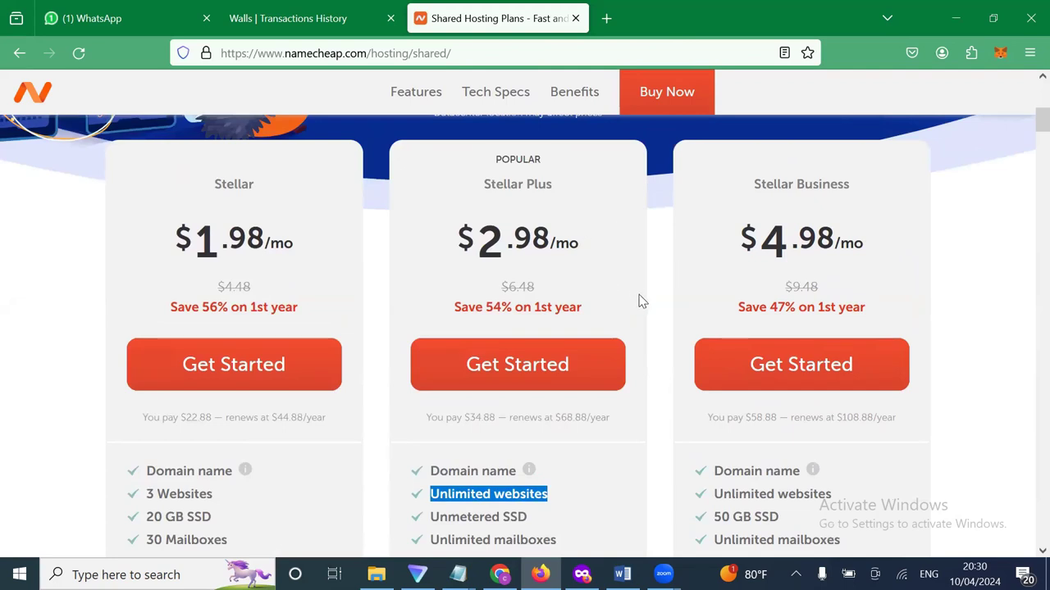
{"action": "scroll", "coordinate": [642, 302], "scroll_direction": "down", "scroll_amount": 1}
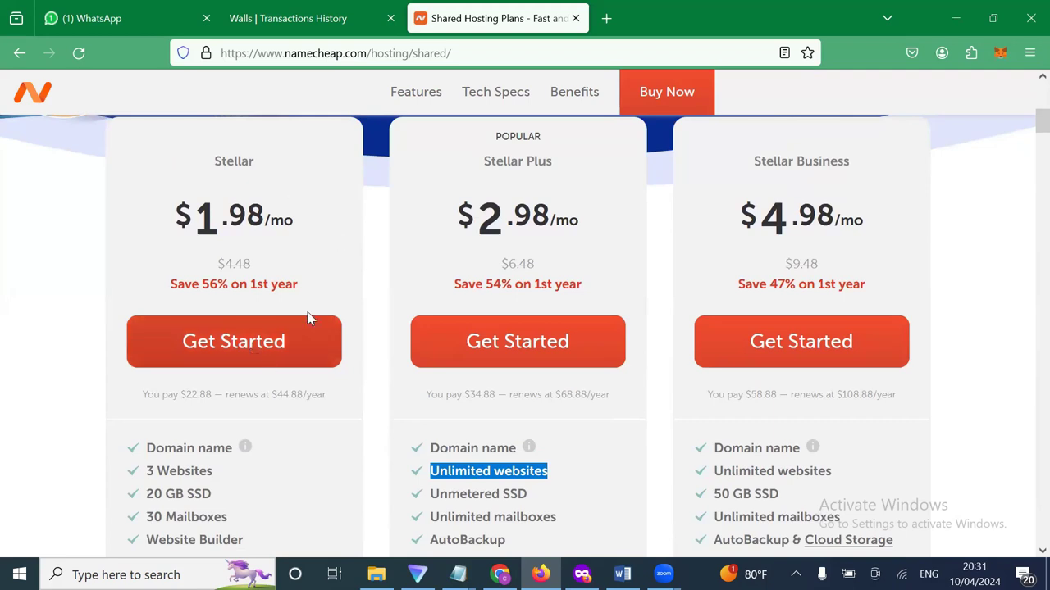
{"action": "left_click", "coordinate": [257, 341]}
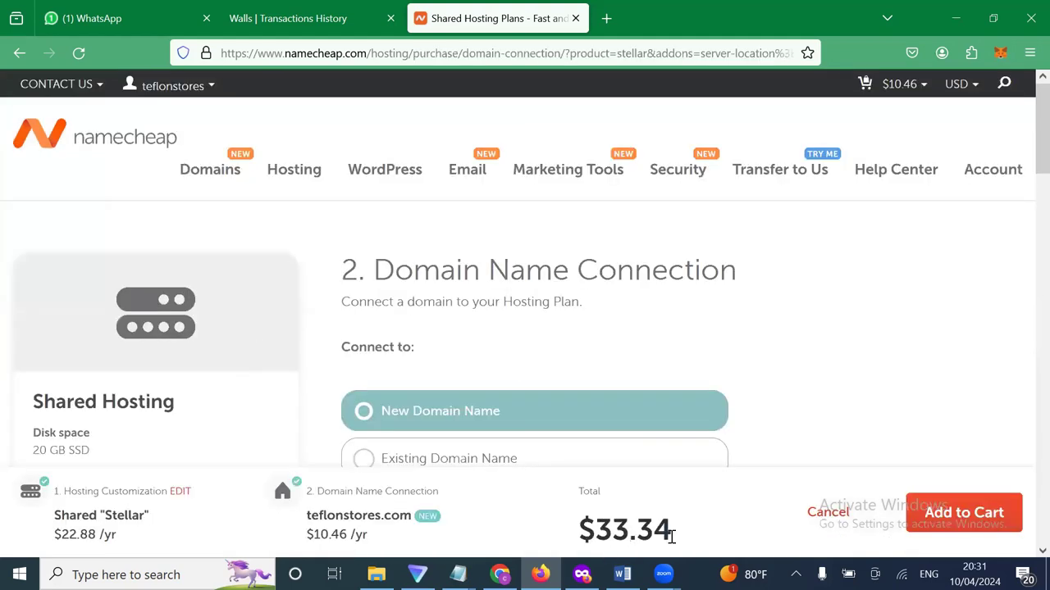
Review the cart holding Stellar hosting with teflonstores.com at a $33.34 subtotal.
{"action": "double_click", "coordinate": [599, 529]}
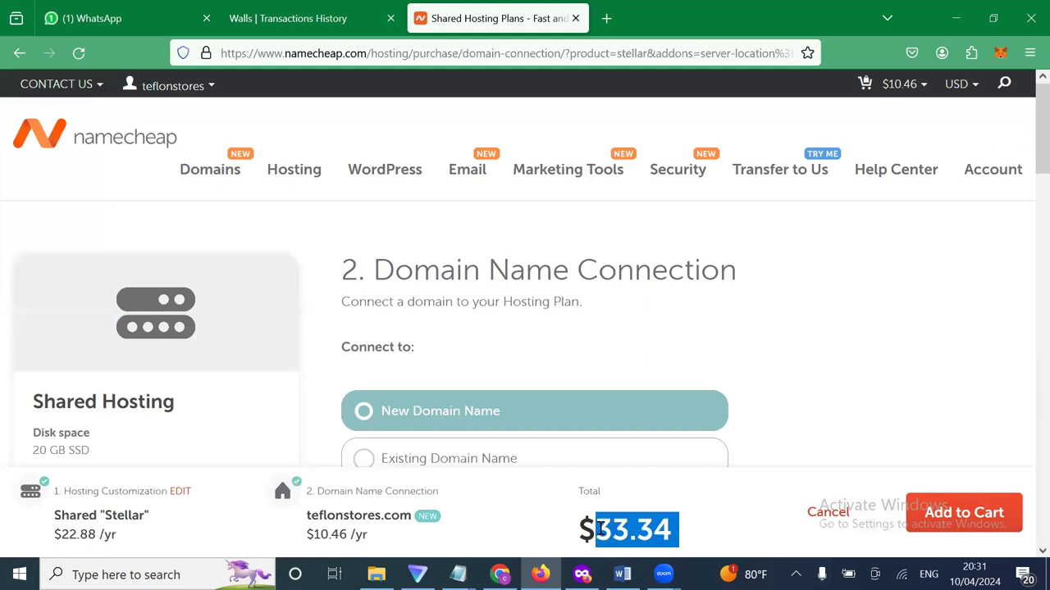
{"action": "scroll", "coordinate": [636, 402], "scroll_direction": "down", "scroll_amount": 2}
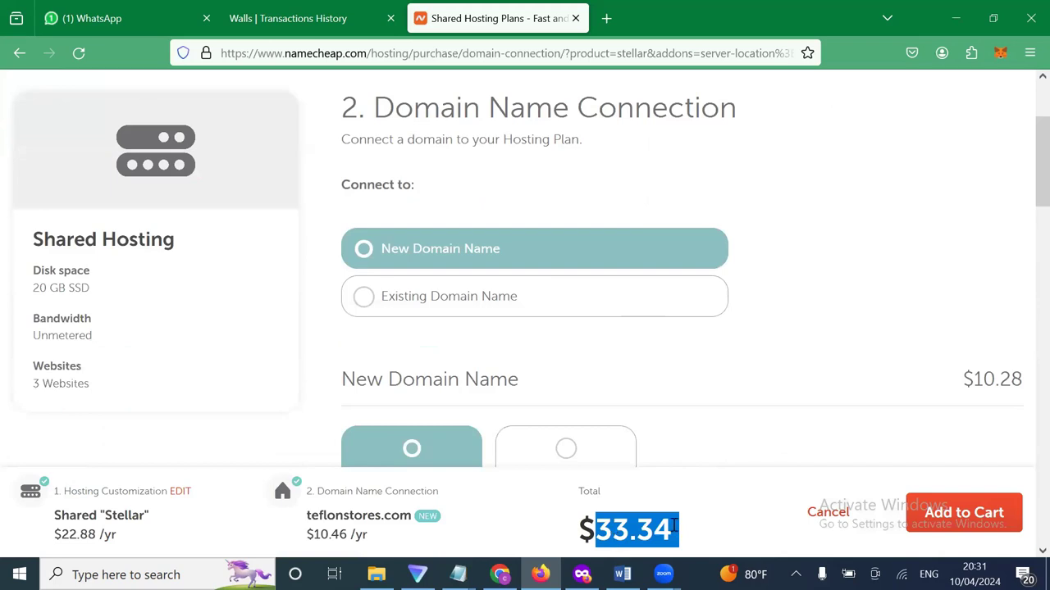
{"action": "scroll", "coordinate": [656, 399], "scroll_direction": "down", "scroll_amount": 1}
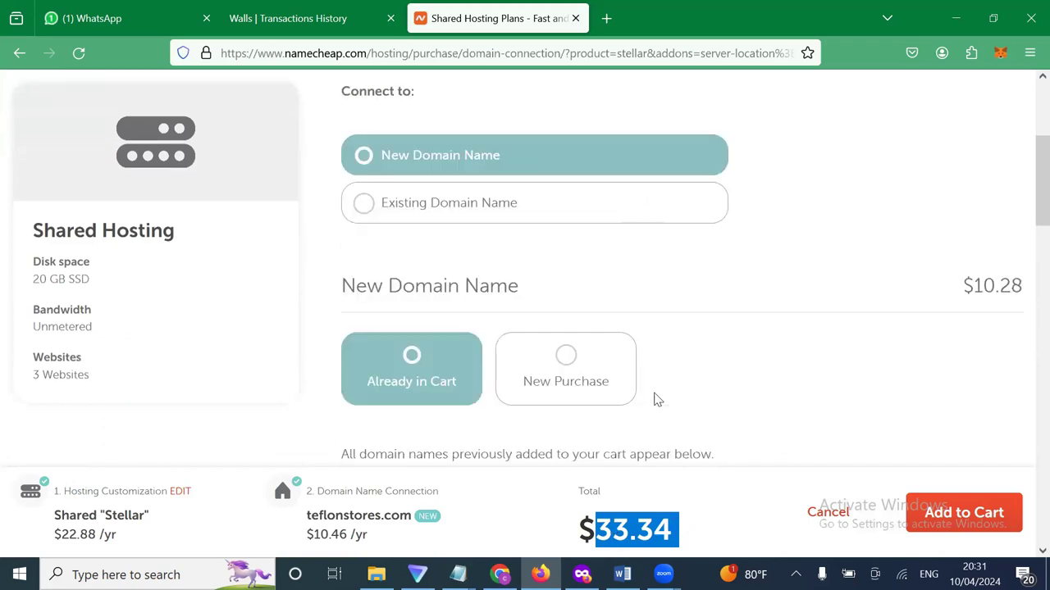
{"action": "scroll", "coordinate": [656, 399], "scroll_direction": "down", "scroll_amount": 4}
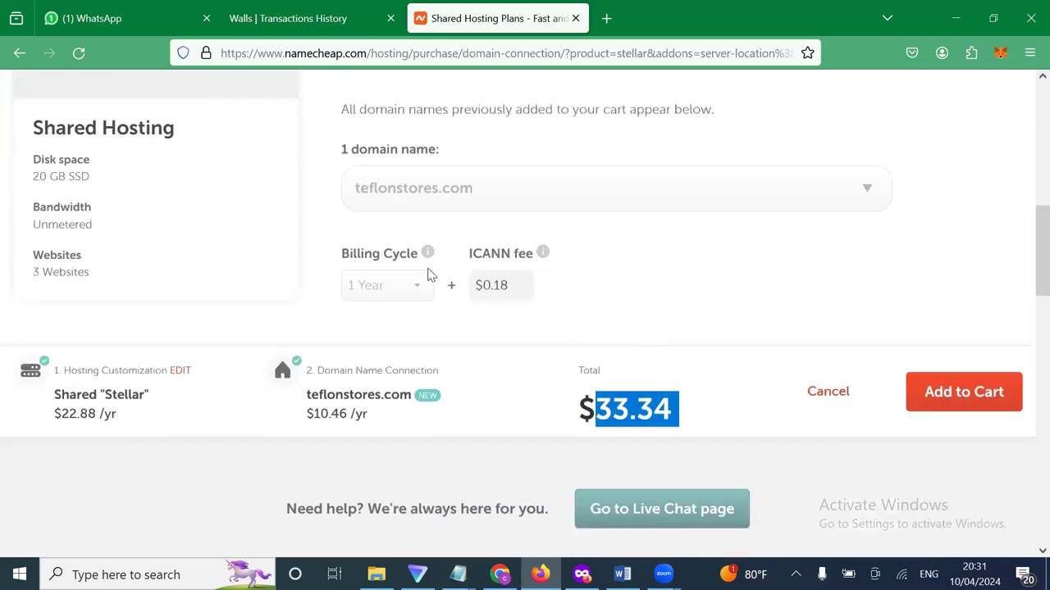
{"action": "scroll", "coordinate": [902, 484], "scroll_direction": "up", "scroll_amount": 1}
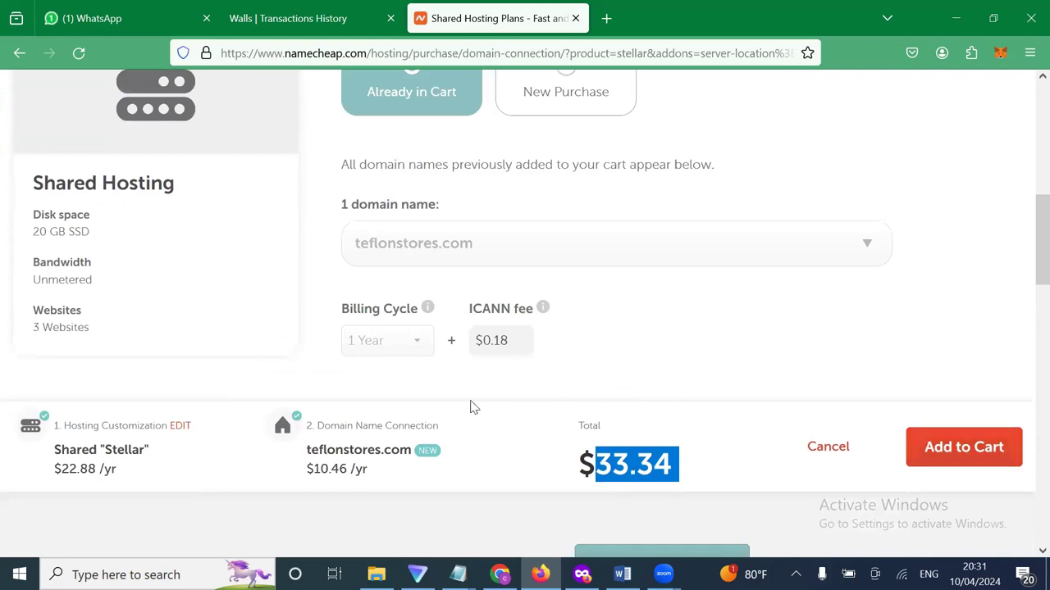
{"action": "scroll", "coordinate": [473, 407], "scroll_direction": "up", "scroll_amount": 3}
{"action": "scroll", "coordinate": [472, 408], "scroll_direction": "up", "scroll_amount": 2}
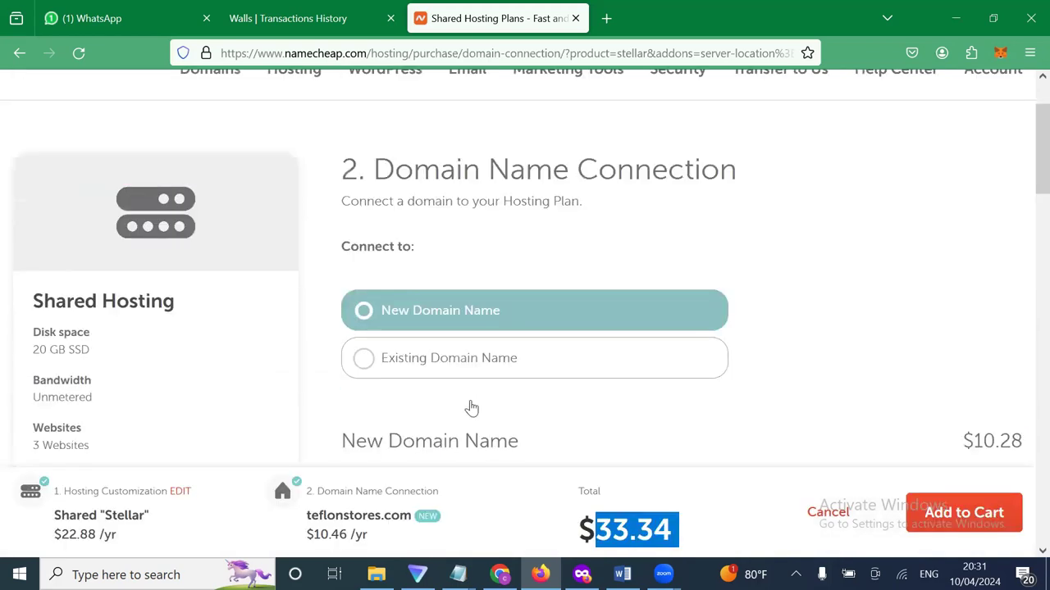
{"action": "scroll", "coordinate": [472, 407], "scroll_direction": "down", "scroll_amount": 3}
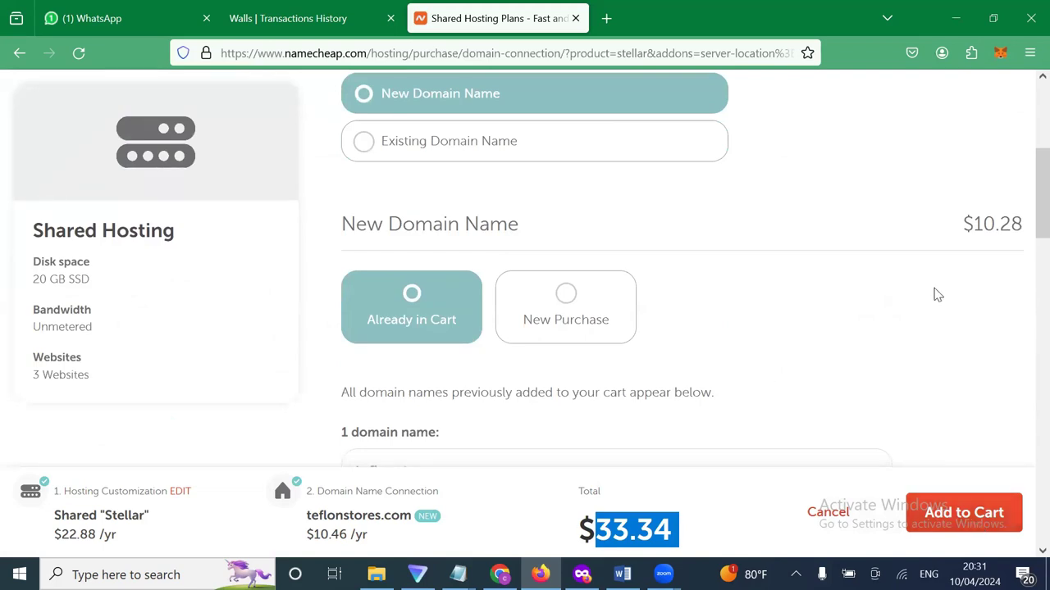
{"action": "scroll", "coordinate": [942, 333], "scroll_direction": "down", "scroll_amount": 3}
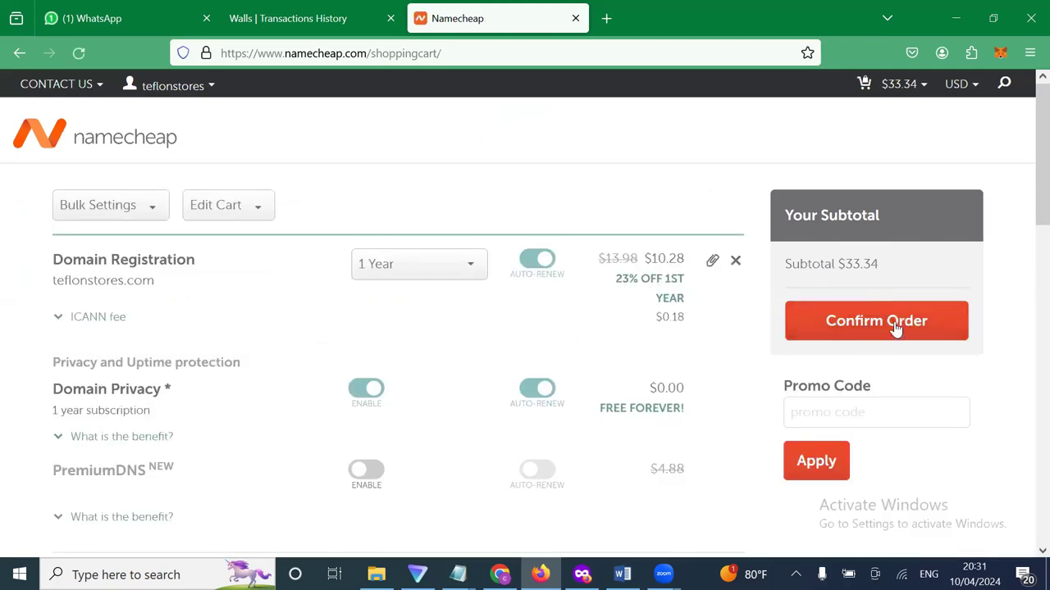
{"action": "scroll", "coordinate": [528, 363], "scroll_direction": "down", "scroll_amount": 1}
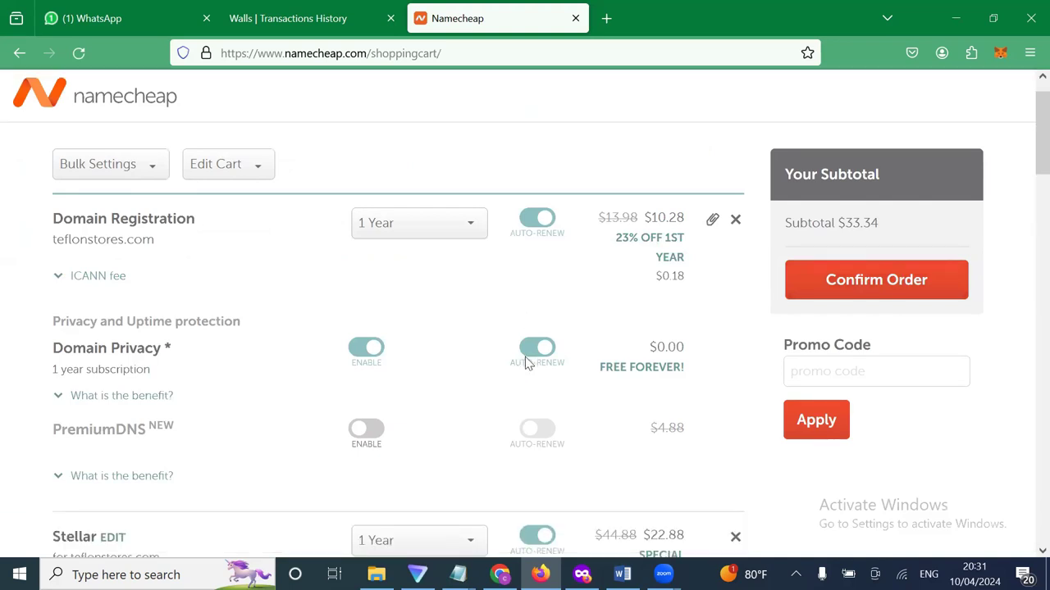
{"action": "scroll", "coordinate": [528, 363], "scroll_direction": "up", "scroll_amount": 1}
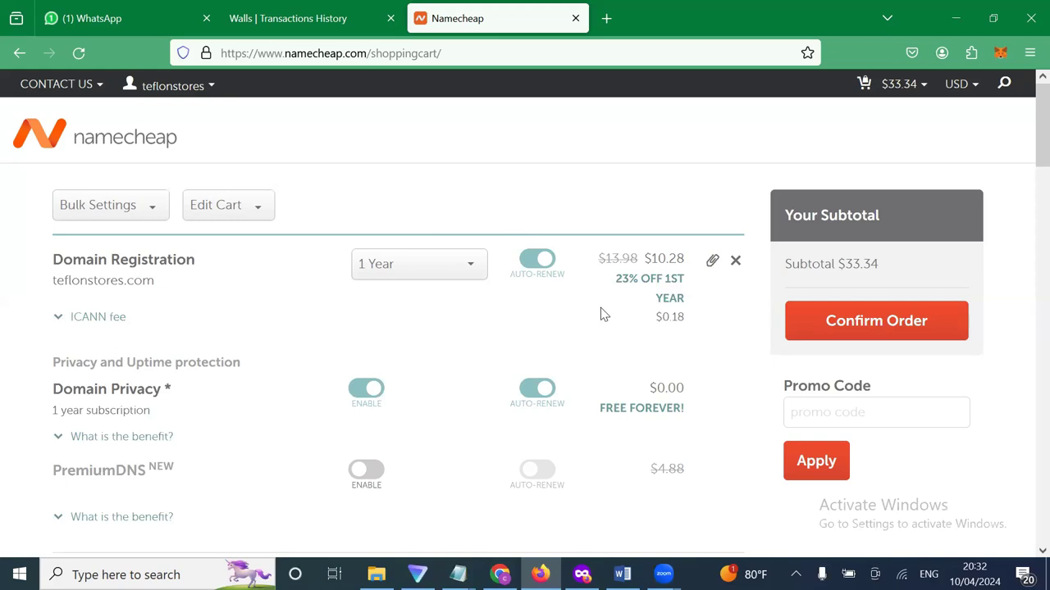
{"action": "scroll", "coordinate": [561, 302], "scroll_direction": "down", "scroll_amount": 1}
{"action": "scroll", "coordinate": [561, 301], "scroll_direction": "up", "scroll_amount": 1}
{"action": "scroll", "coordinate": [246, 312], "scroll_direction": "down", "scroll_amount": 1}
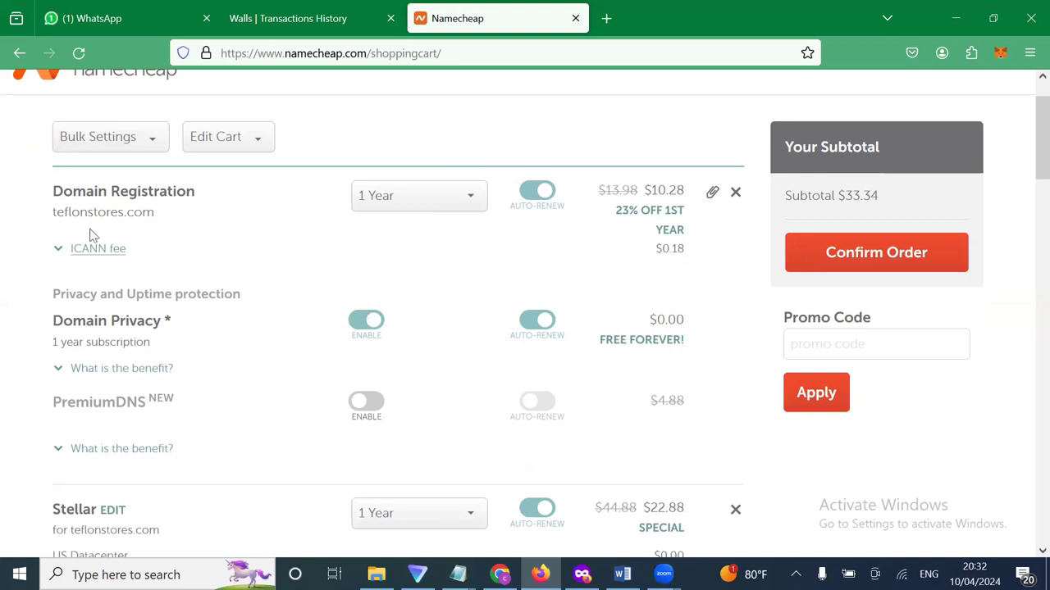
{"action": "left_click_drag", "start_coordinate": [55, 211], "coordinate": [177, 217]}
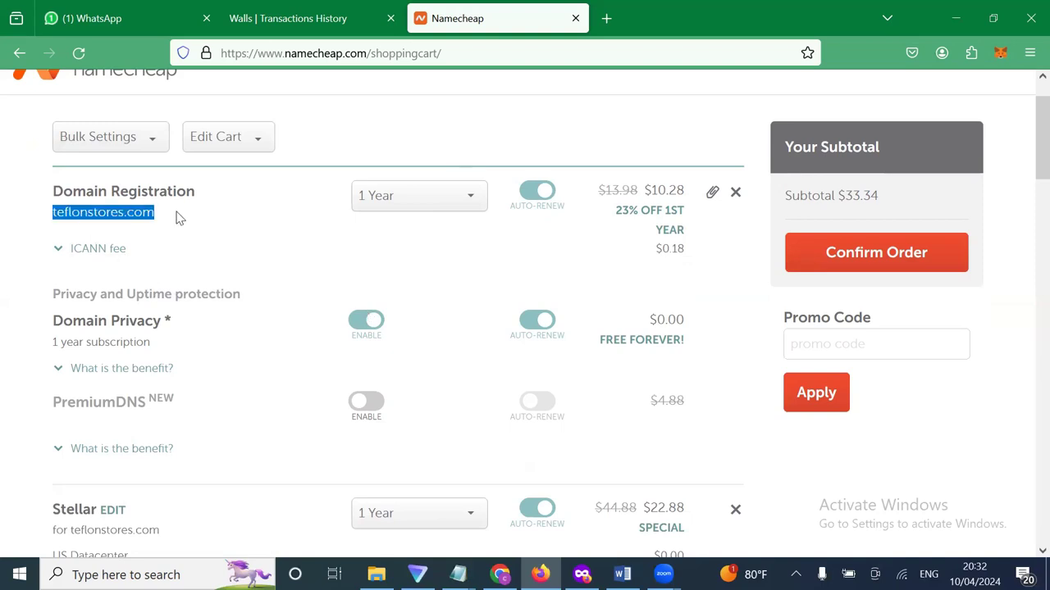
{"action": "scroll", "coordinate": [189, 476], "scroll_direction": "down", "scroll_amount": 1}
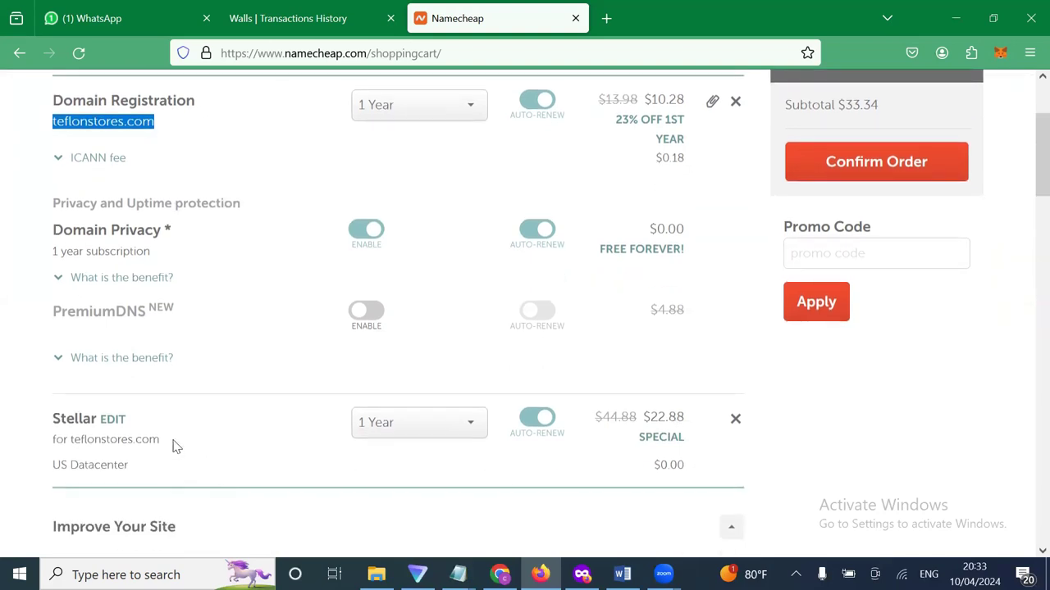
{"action": "left_click", "coordinate": [78, 440]}
{"action": "left_click_drag", "start_coordinate": [160, 440], "coordinate": [54, 440]}
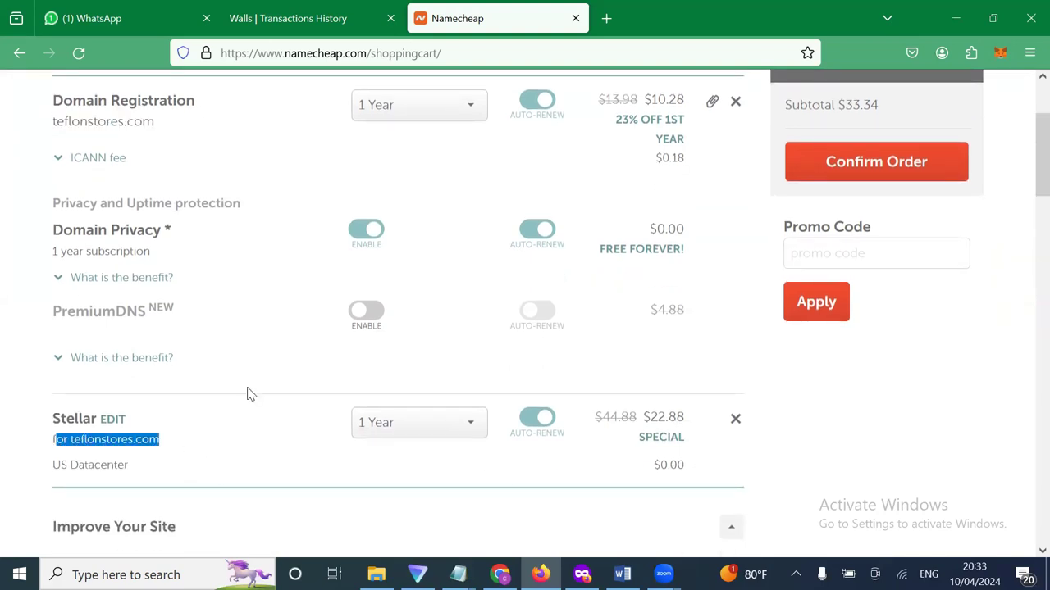
{"action": "scroll", "coordinate": [267, 351], "scroll_direction": "up", "scroll_amount": 1}
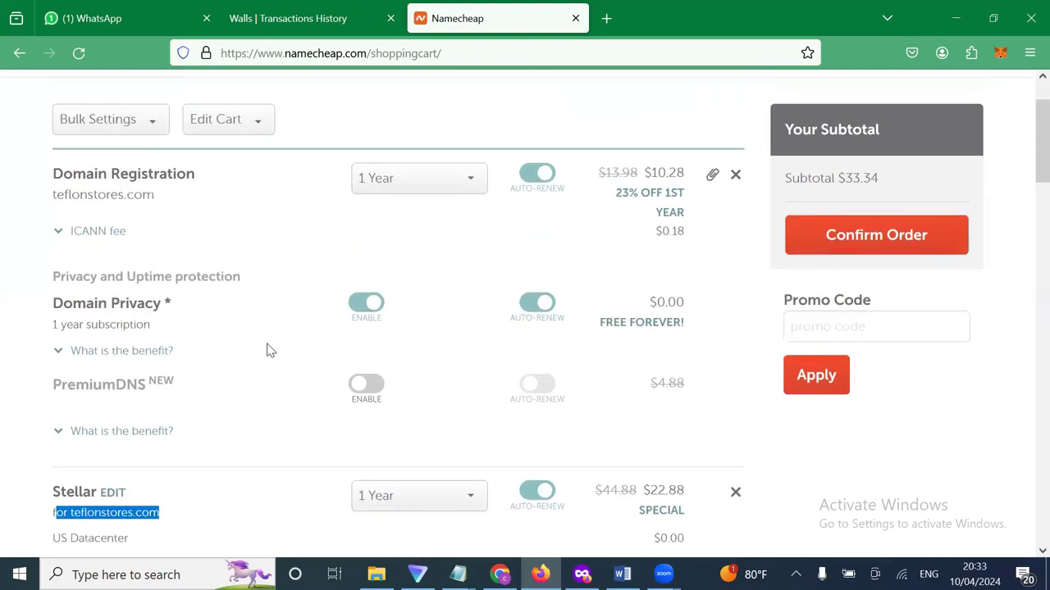
{"action": "scroll", "coordinate": [266, 351], "scroll_direction": "up", "scroll_amount": 1}
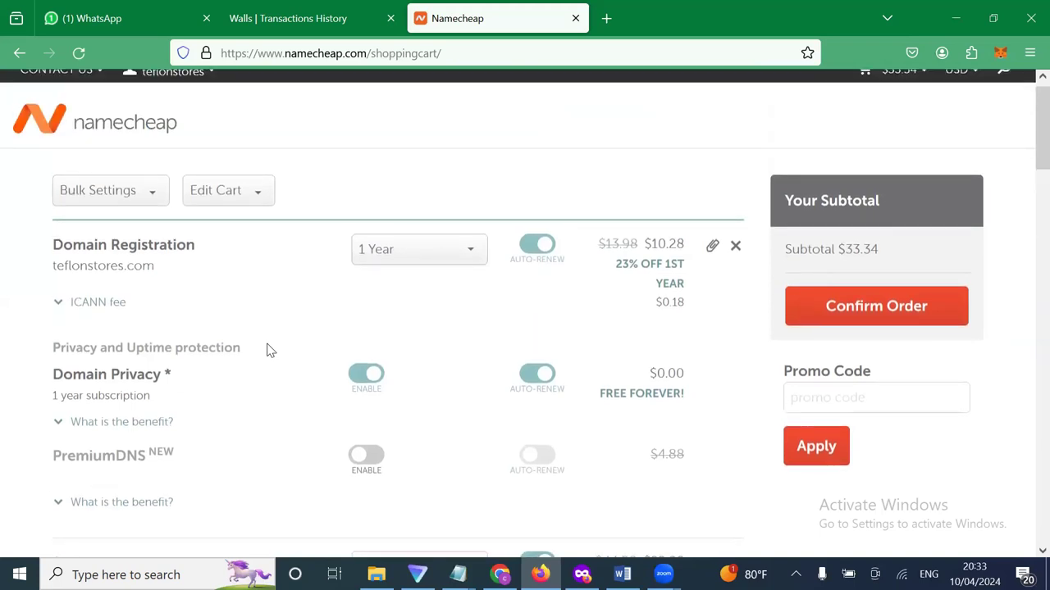
{"action": "scroll", "coordinate": [266, 351], "scroll_direction": "up", "scroll_amount": 1}
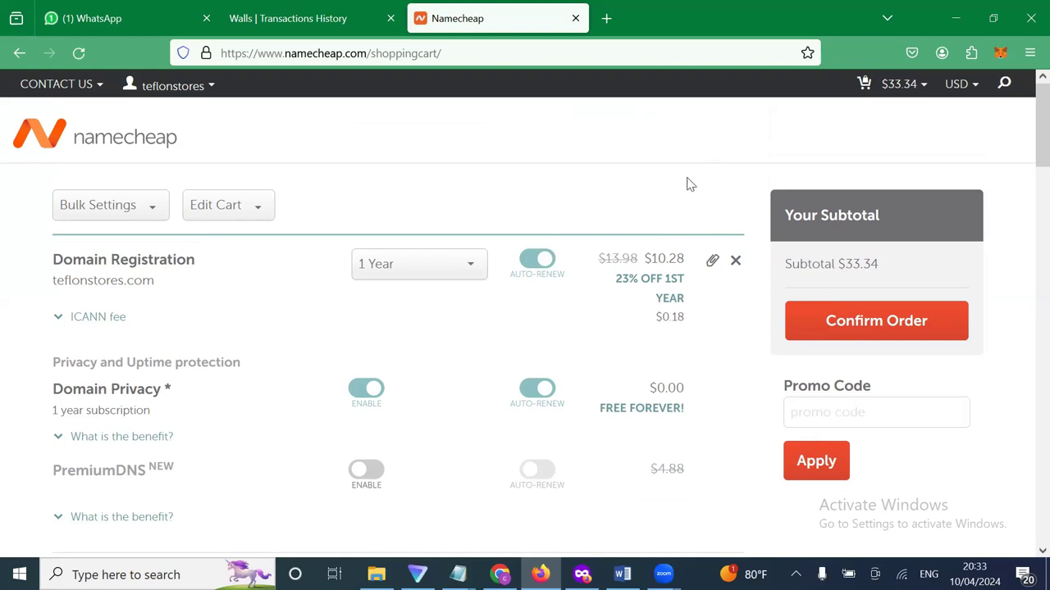
Go to checkout and set the company name to TeflonStores, copied from the first and last names.
{"action": "left_click", "coordinate": [841, 326]}
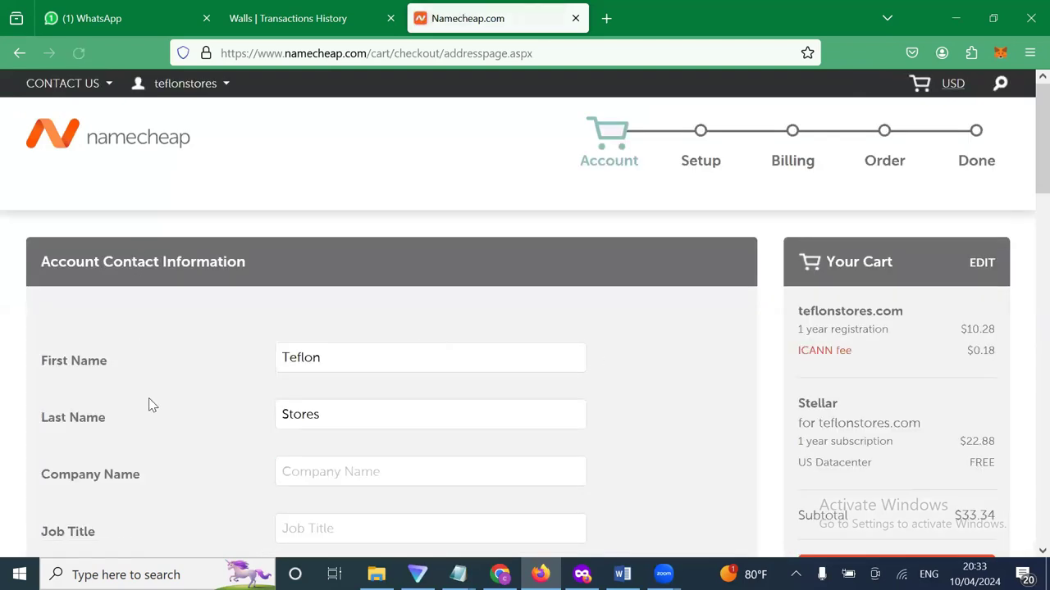
{"action": "scroll", "coordinate": [150, 404], "scroll_direction": "down", "scroll_amount": 1}
{"action": "scroll", "coordinate": [150, 404], "scroll_direction": "down", "scroll_amount": 1}
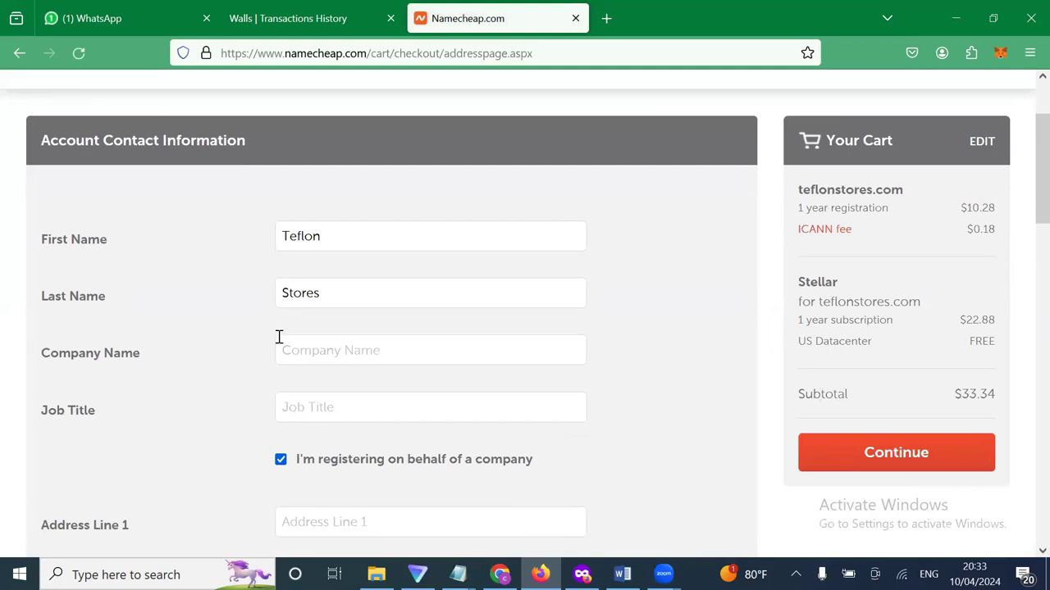
{"action": "scroll", "coordinate": [202, 353], "scroll_direction": "down", "scroll_amount": 1}
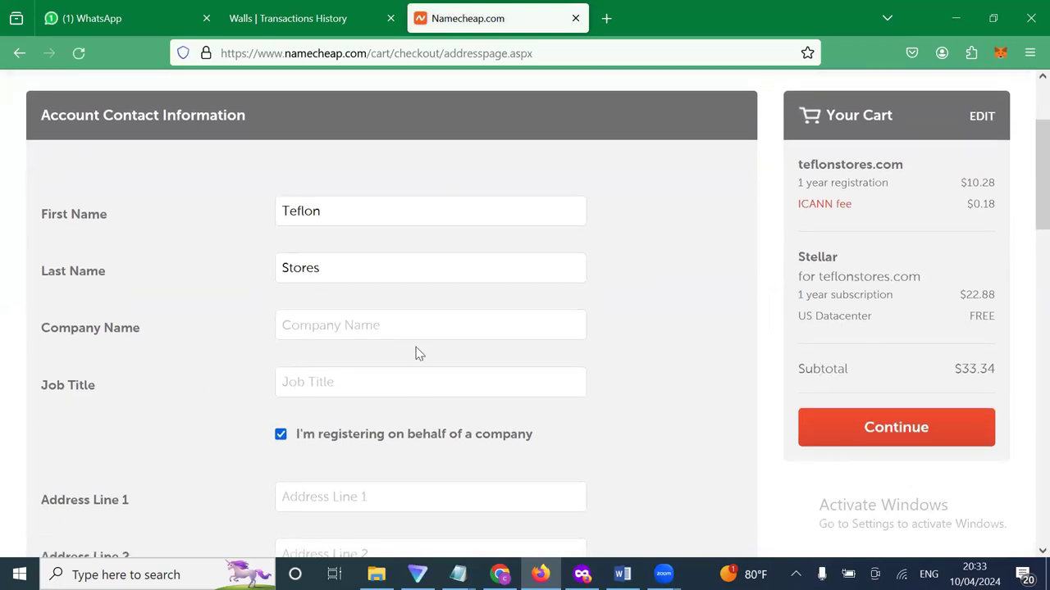
{"action": "scroll", "coordinate": [418, 353], "scroll_direction": "down", "scroll_amount": 1}
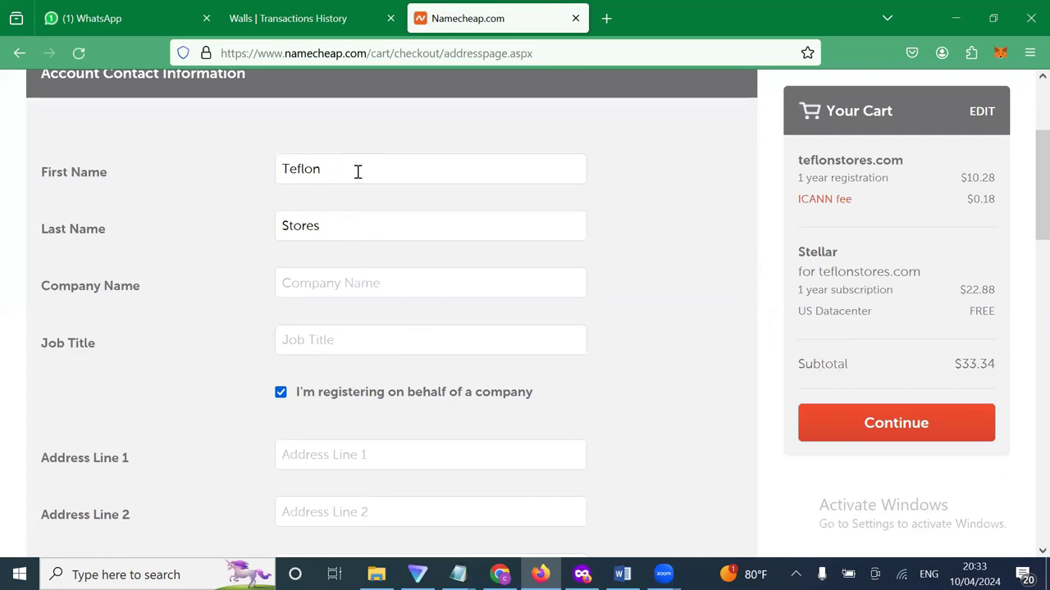
{"action": "left_click_drag", "start_coordinate": [358, 171], "coordinate": [252, 175]}
{"action": "key", "text": "ctrl+c"}
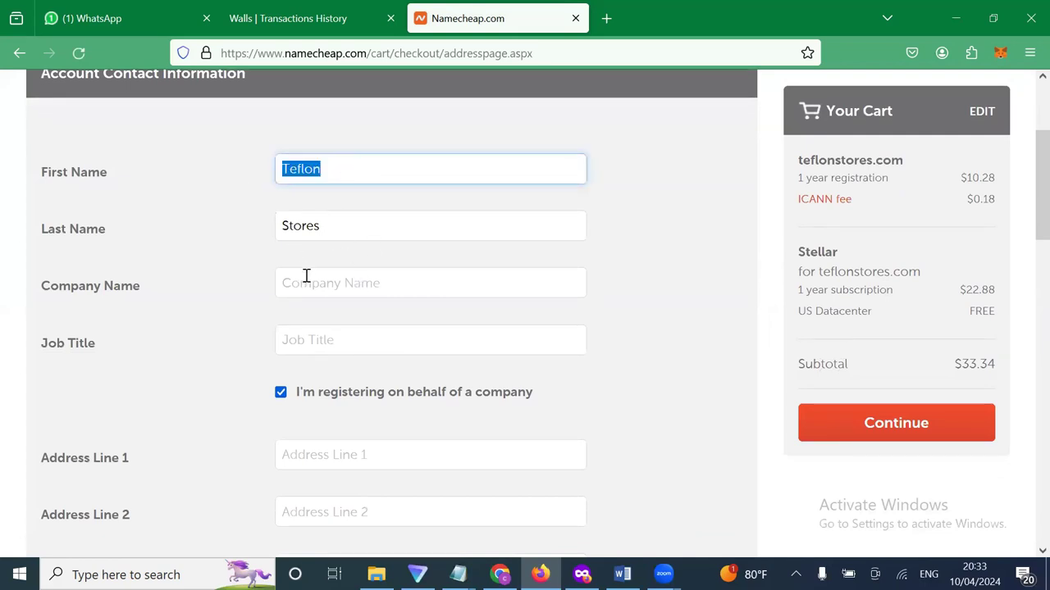
{"action": "left_click", "coordinate": [309, 279]}
{"action": "key", "text": "ctrl+v"}
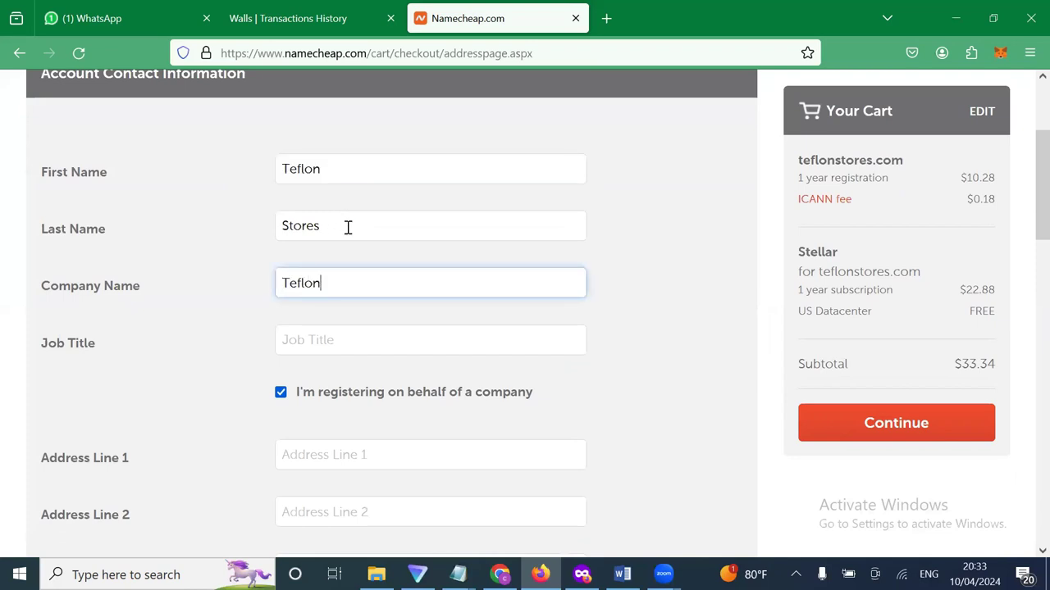
{"action": "left_click_drag", "start_coordinate": [336, 226], "coordinate": [232, 223]}
{"action": "key", "text": "ctrl+c"}
{"action": "left_click", "coordinate": [339, 275]}
{"action": "key", "text": "ctrl+v"}
Enter the contact's street address in Address Line 1.
{"action": "scroll", "coordinate": [347, 328], "scroll_direction": "down", "scroll_amount": 1}
{"action": "scroll", "coordinate": [375, 298], "scroll_direction": "down", "scroll_amount": 1}
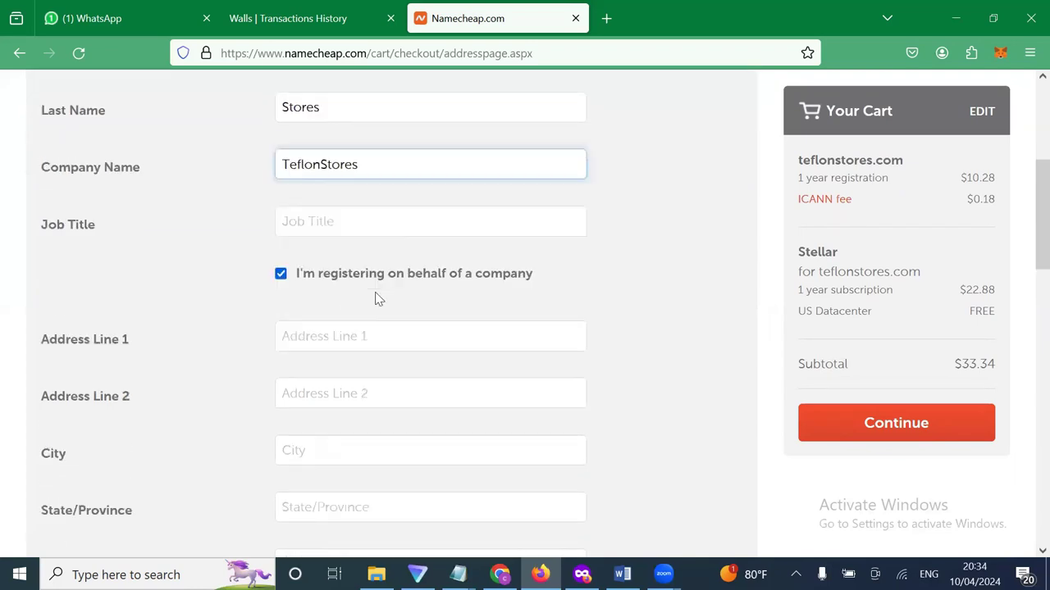
{"action": "scroll", "coordinate": [312, 286], "scroll_direction": "down", "scroll_amount": 3}
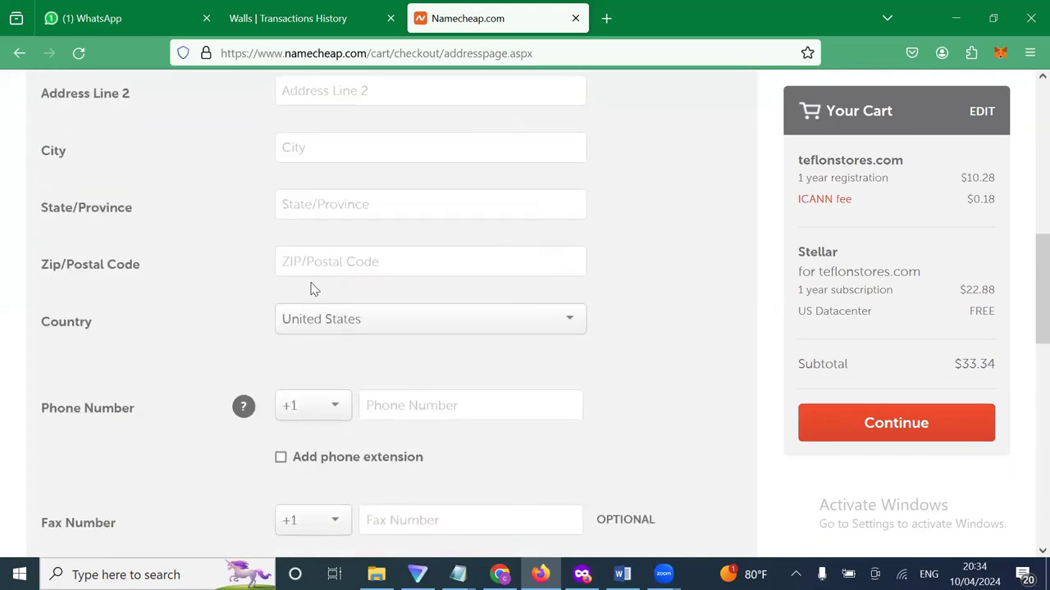
{"action": "scroll", "coordinate": [311, 288], "scroll_direction": "down", "scroll_amount": 2}
{"action": "scroll", "coordinate": [311, 289], "scroll_direction": "up", "scroll_amount": 4}
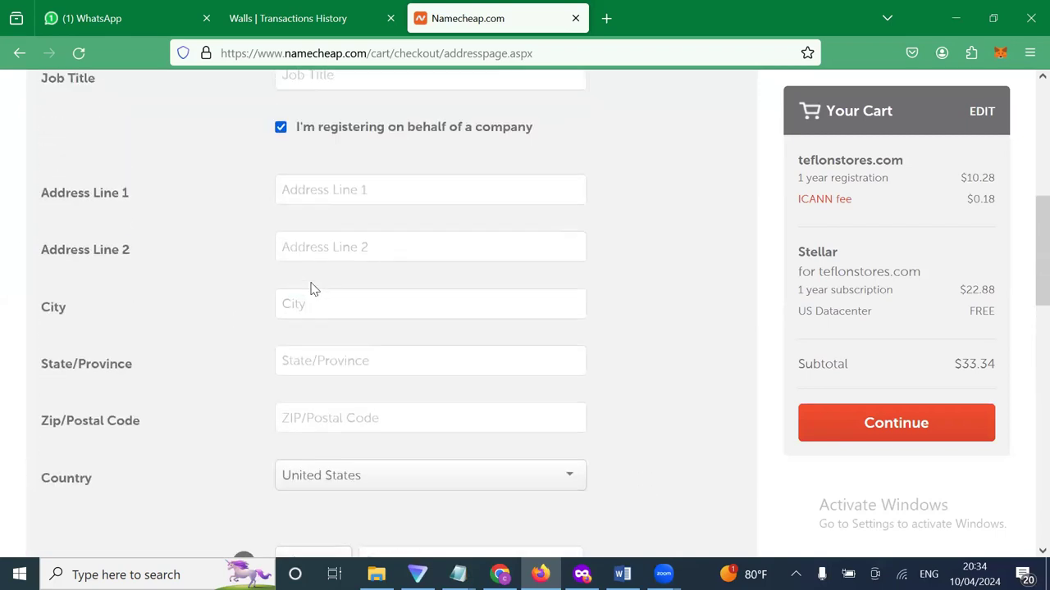
{"action": "scroll", "coordinate": [312, 287], "scroll_direction": "up", "scroll_amount": 3}
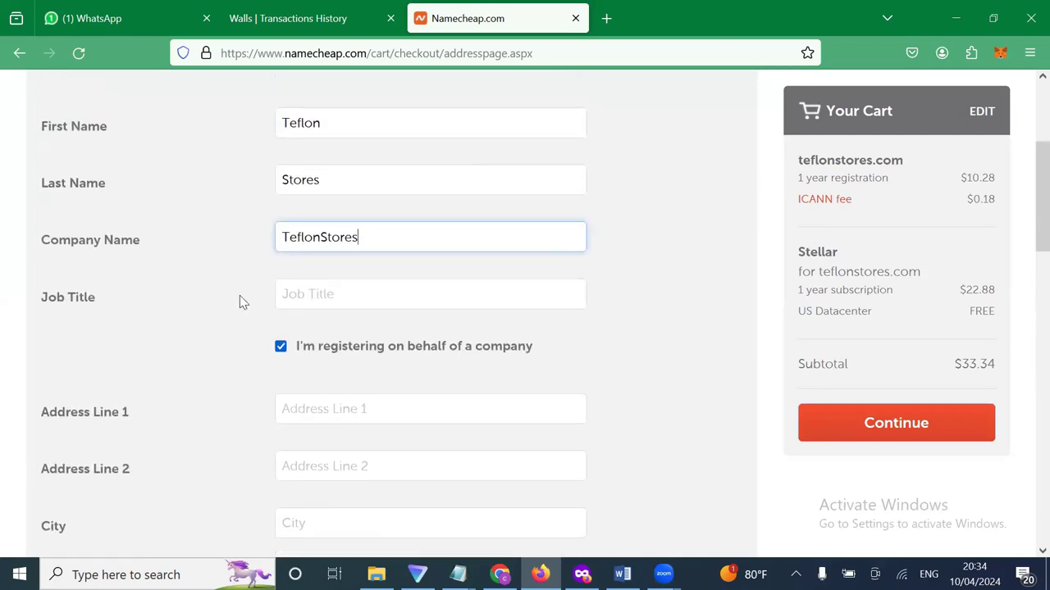
{"action": "scroll", "coordinate": [370, 375], "scroll_direction": "down", "scroll_amount": 1}
{"action": "left_click", "coordinate": [338, 335]}
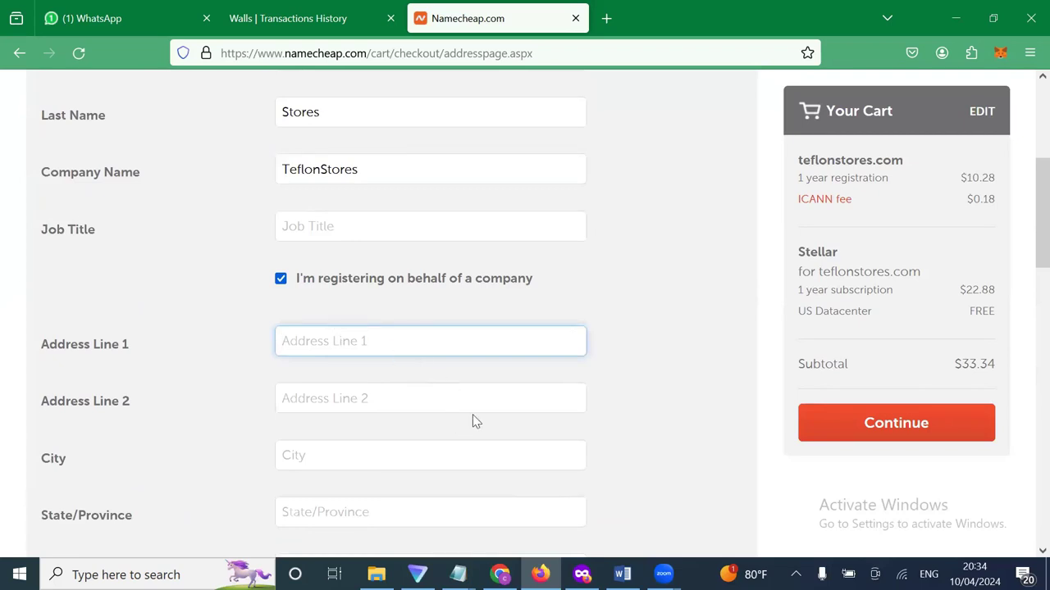
{"action": "scroll", "coordinate": [474, 422], "scroll_direction": "down", "scroll_amount": 1}
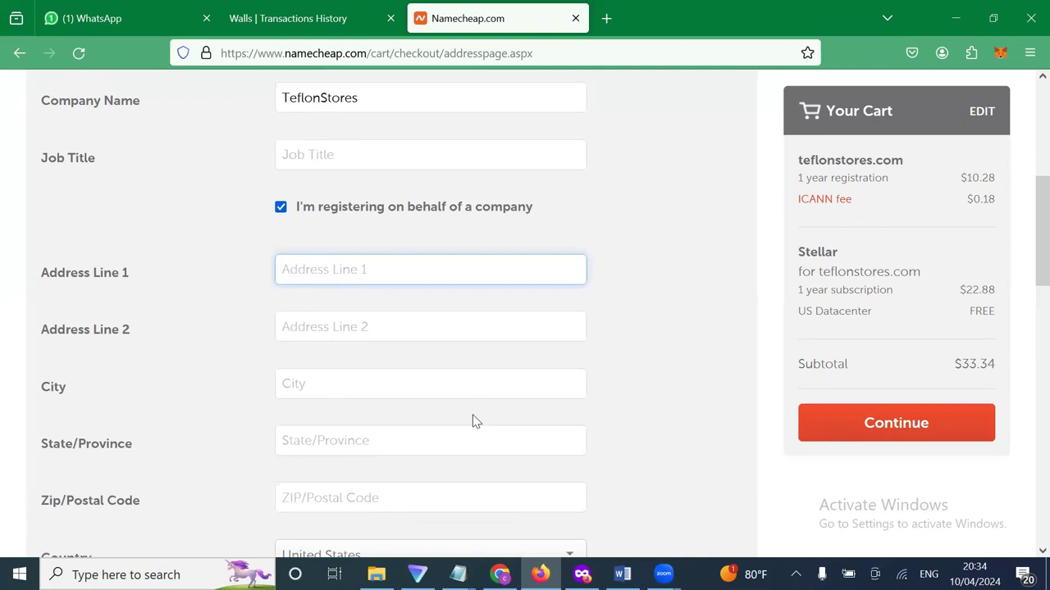
{"action": "type", "text": "Apo"}
{"action": "type", "text": "District Abuja"}
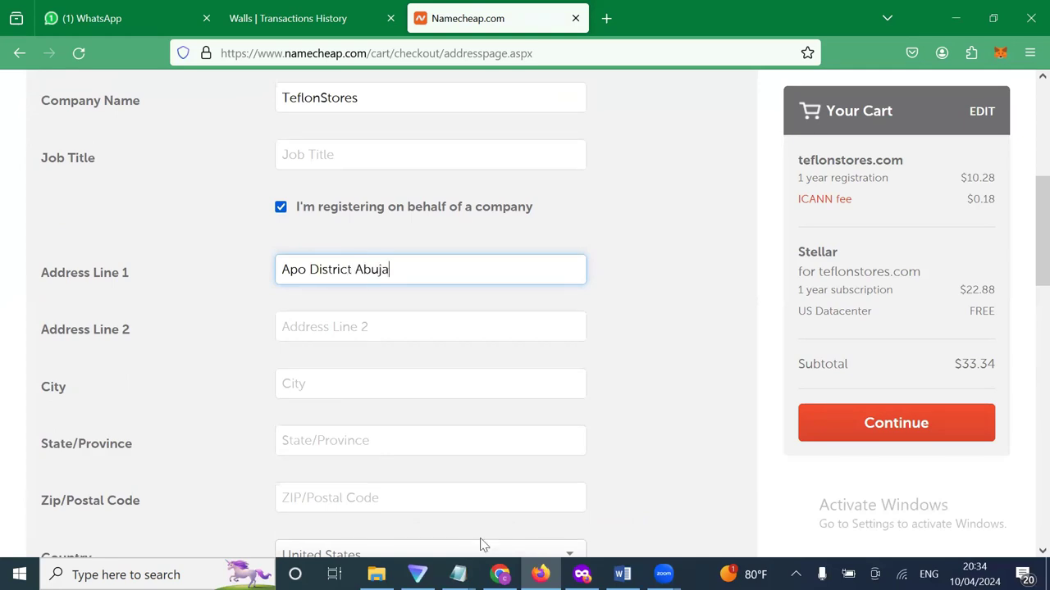
Fill in the contact's city, state/province and postal code.
{"action": "left_click", "coordinate": [393, 394]}
{"action": "type", "text": "A"}
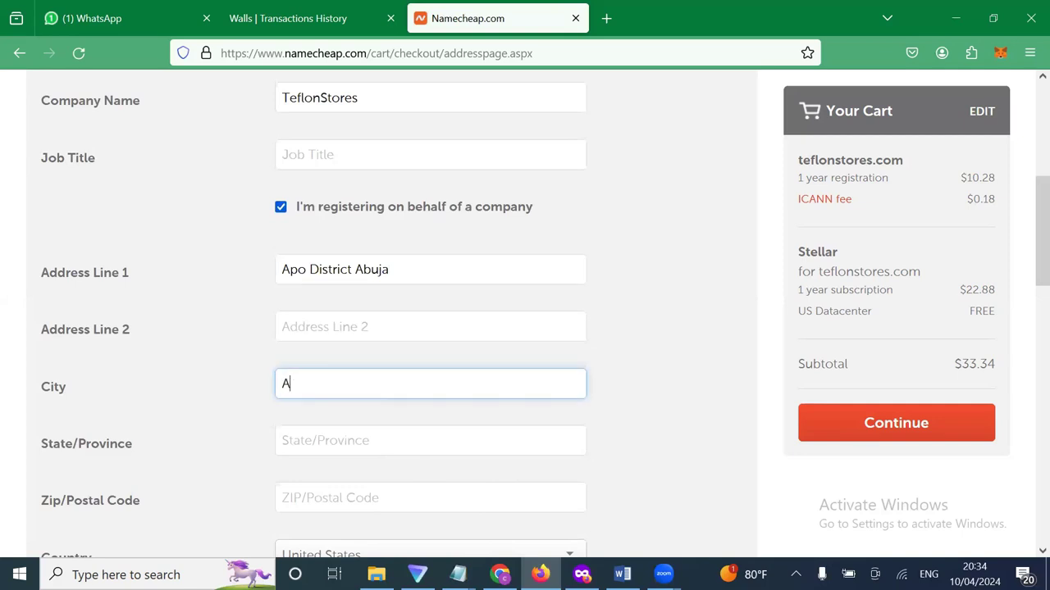
{"action": "type", "text": "buja"}
{"action": "scroll", "coordinate": [391, 382], "scroll_direction": "down", "scroll_amount": 3}
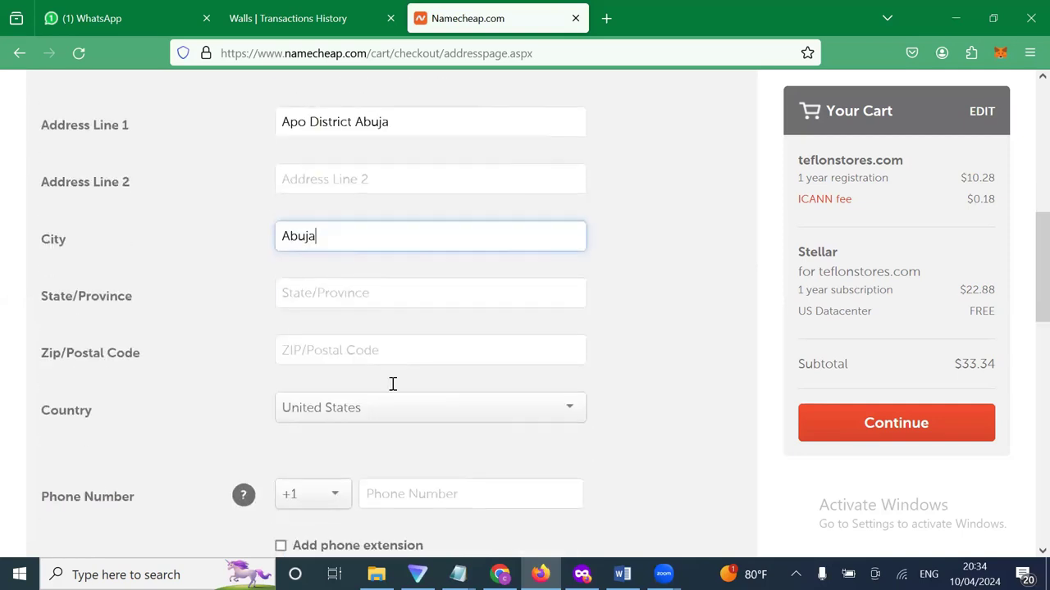
{"action": "left_click", "coordinate": [354, 278]}
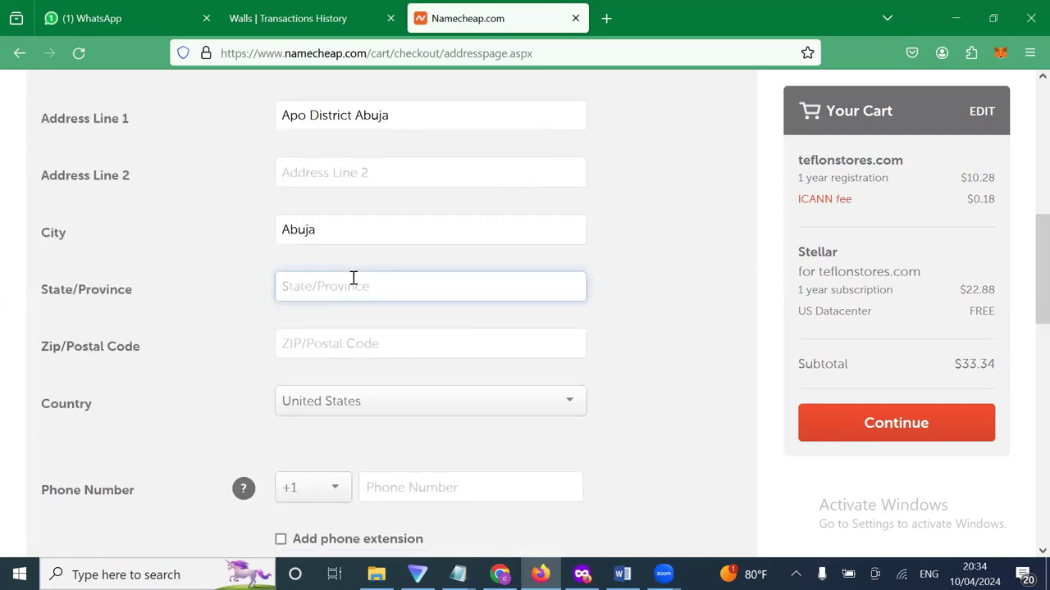
{"action": "type", "text": "FCT"}
{"action": "left_click", "coordinate": [339, 344]}
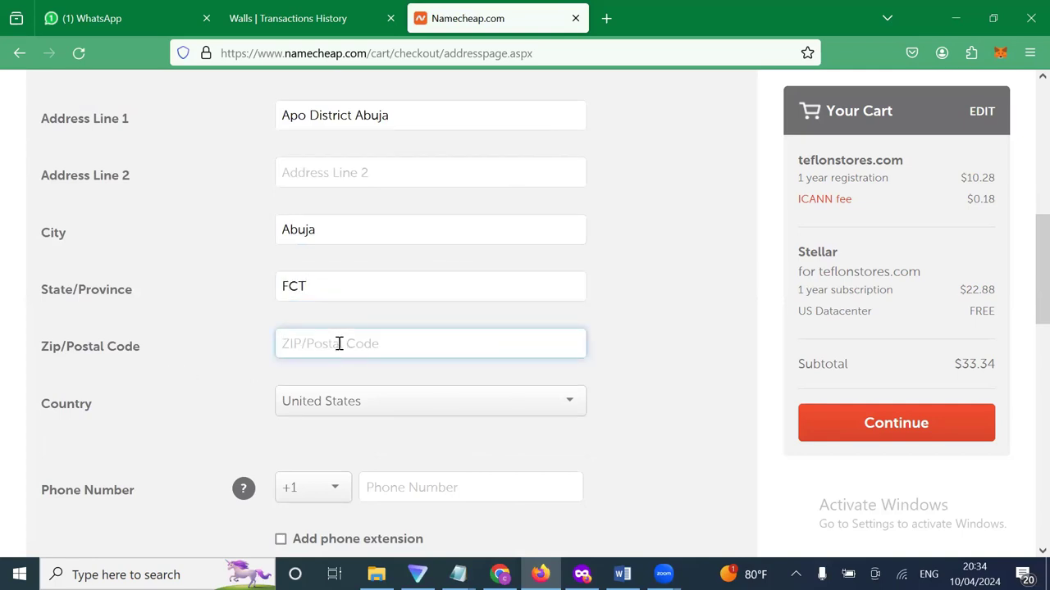
{"action": "type", "text": "20"}
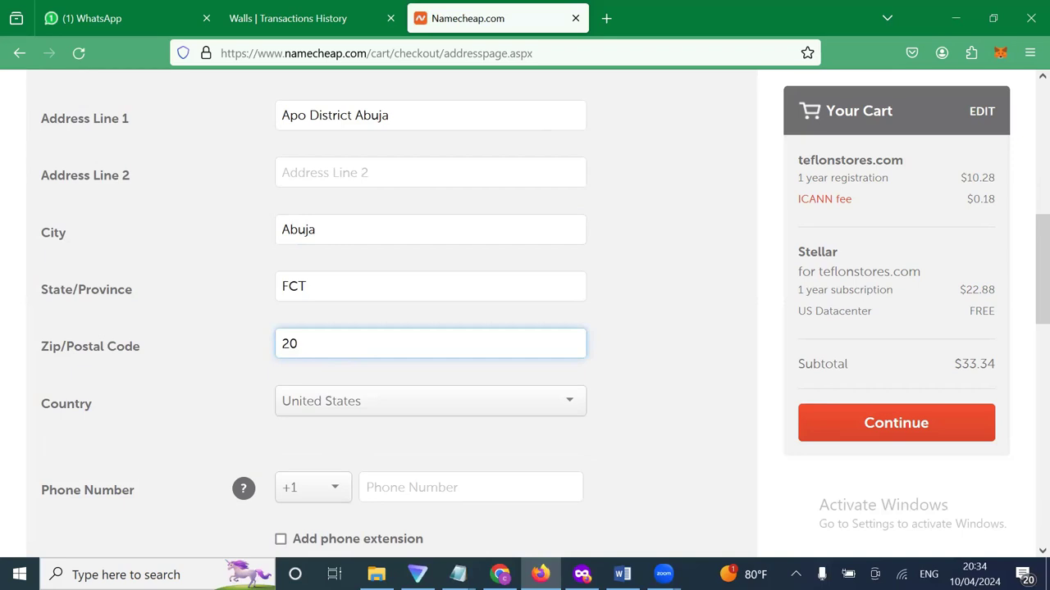
{"action": "type", "text": "0040"}
Set the contact address country to Nigeria instead of United States.
{"action": "left_click", "coordinate": [329, 411]}
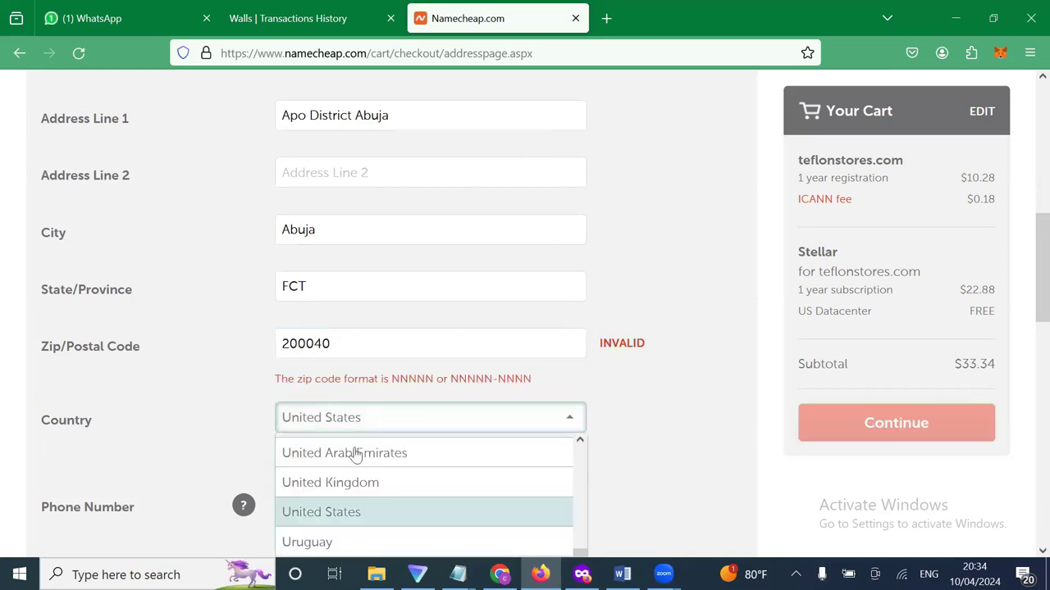
{"action": "scroll", "coordinate": [357, 464], "scroll_direction": "down", "scroll_amount": 2}
{"action": "scroll", "coordinate": [356, 492], "scroll_direction": "down", "scroll_amount": 3}
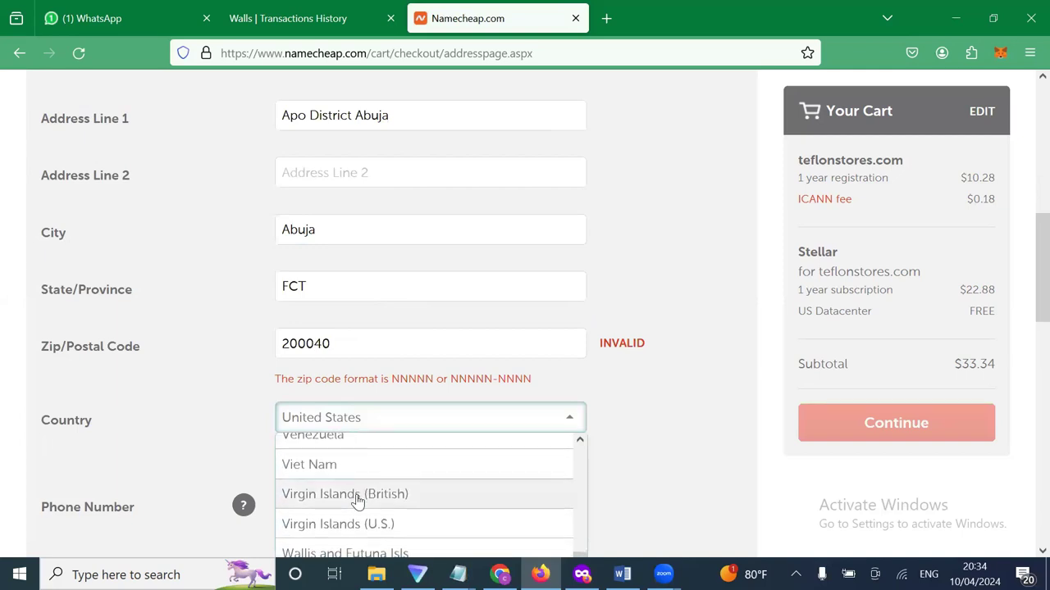
{"action": "key", "text": "n"}
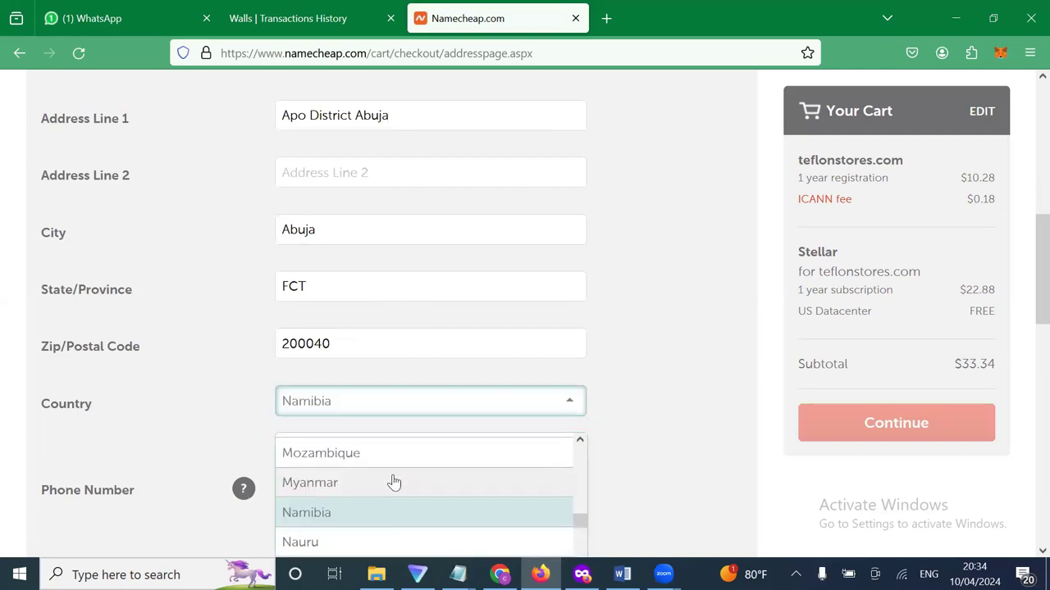
{"action": "scroll", "coordinate": [394, 484], "scroll_direction": "down", "scroll_amount": 4}
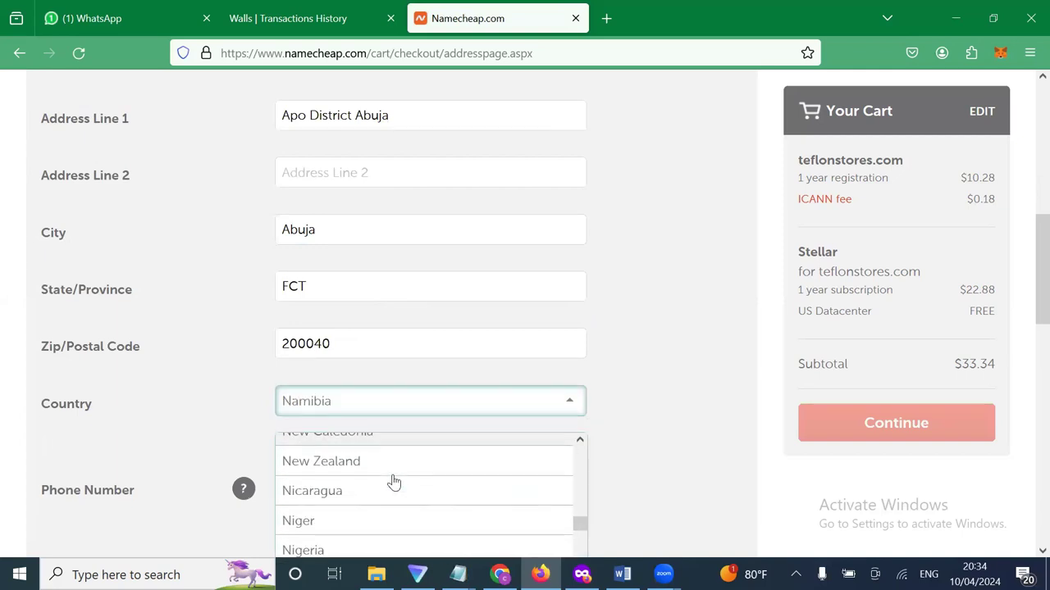
{"action": "scroll", "coordinate": [394, 483], "scroll_direction": "down", "scroll_amount": 2}
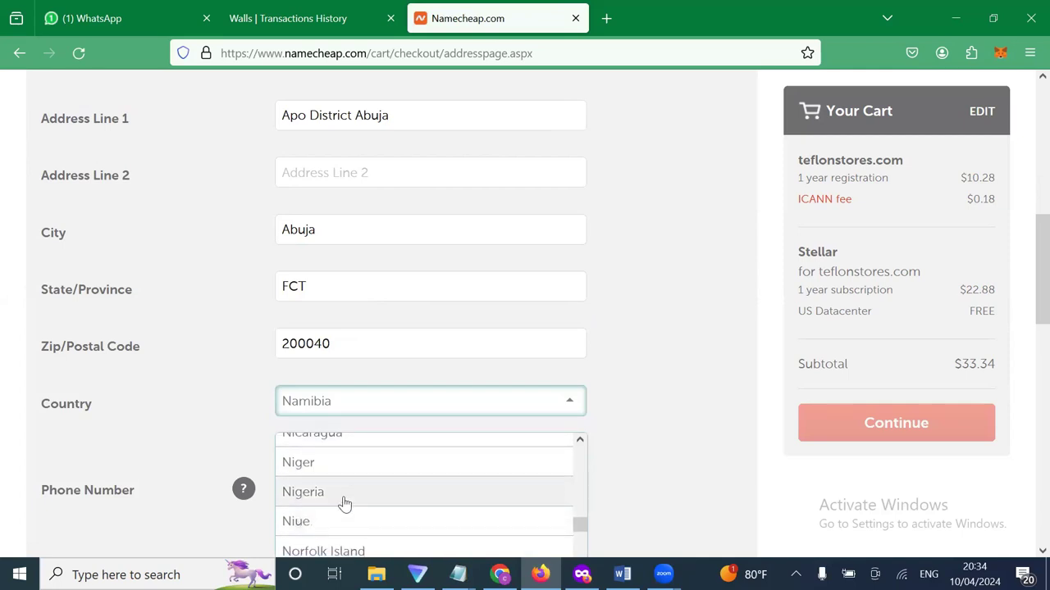
{"action": "left_click", "coordinate": [344, 493]}
{"action": "left_click_drag", "start_coordinate": [356, 342], "coordinate": [246, 356]}
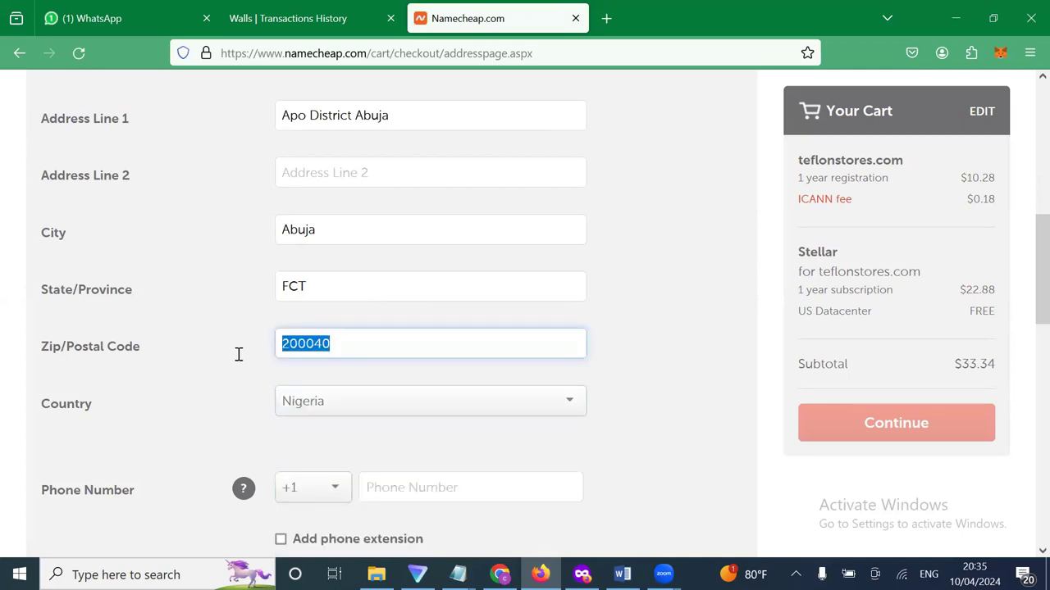
{"action": "scroll", "coordinate": [239, 355], "scroll_direction": "down", "scroll_amount": 2}
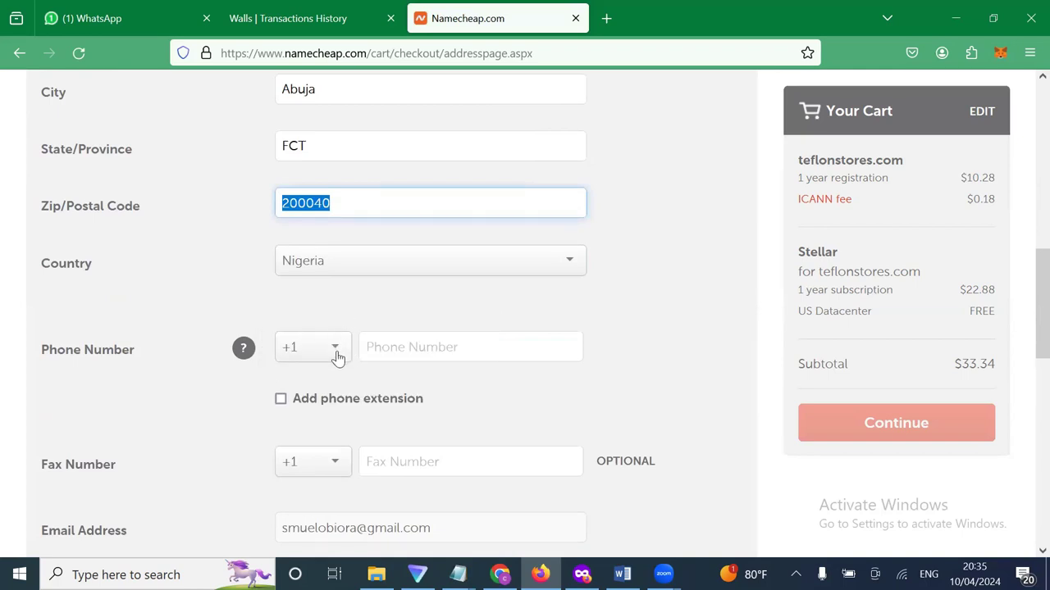
{"action": "left_click", "coordinate": [337, 357]}
{"action": "scroll", "coordinate": [328, 435], "scroll_direction": "down", "scroll_amount": 3}
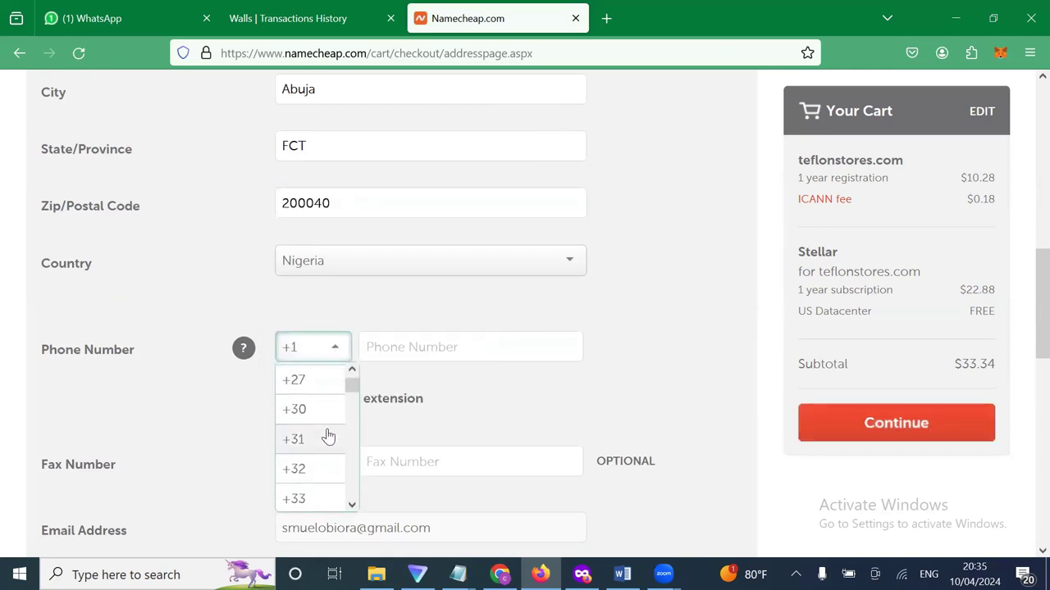
{"action": "scroll", "coordinate": [328, 435], "scroll_direction": "down", "scroll_amount": 10}
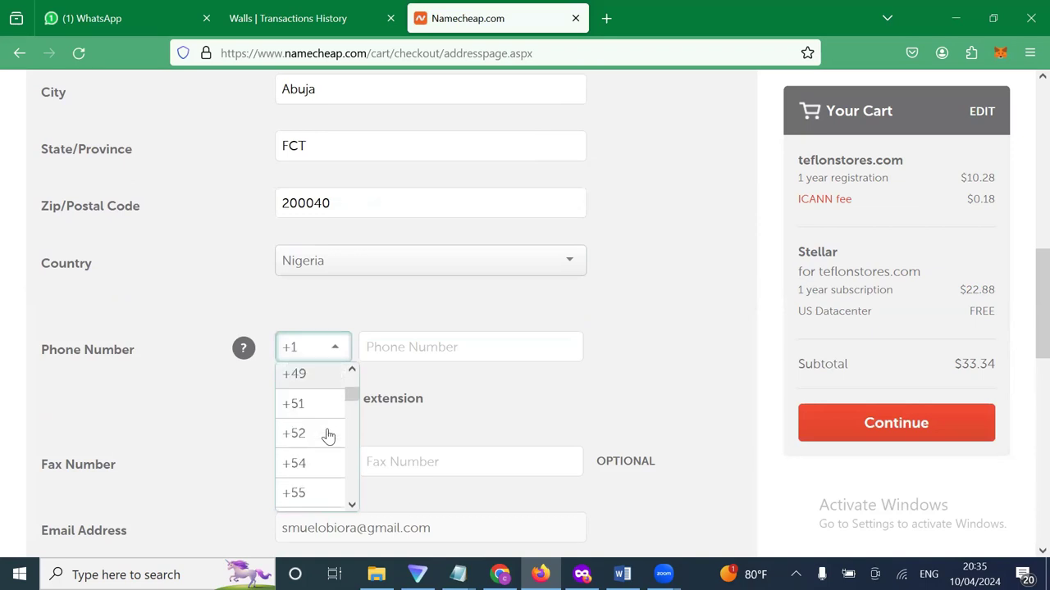
{"action": "scroll", "coordinate": [328, 435], "scroll_direction": "down", "scroll_amount": 12}
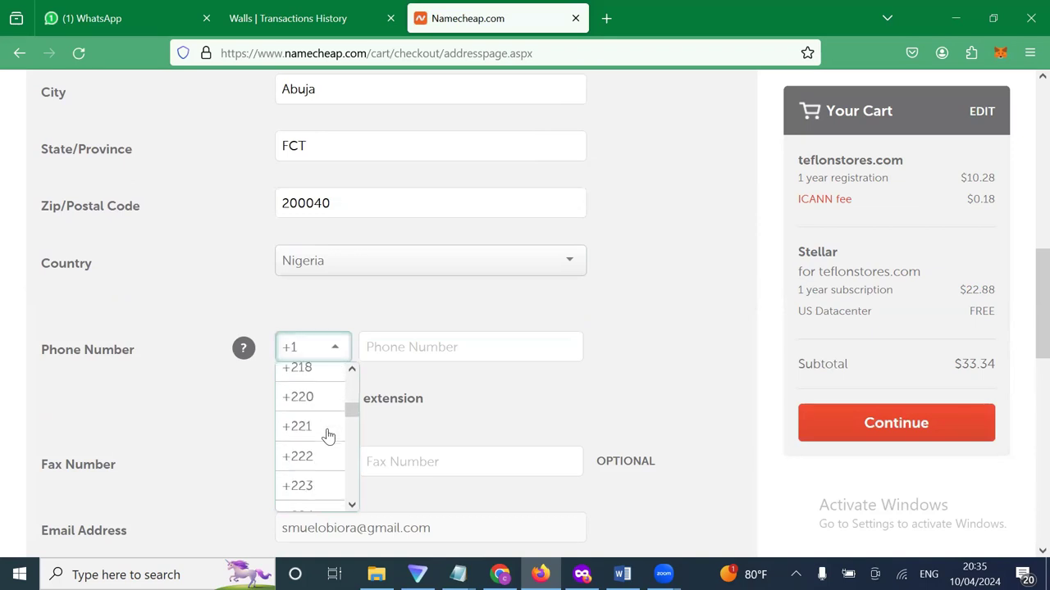
{"action": "scroll", "coordinate": [328, 436], "scroll_direction": "down", "scroll_amount": 1}
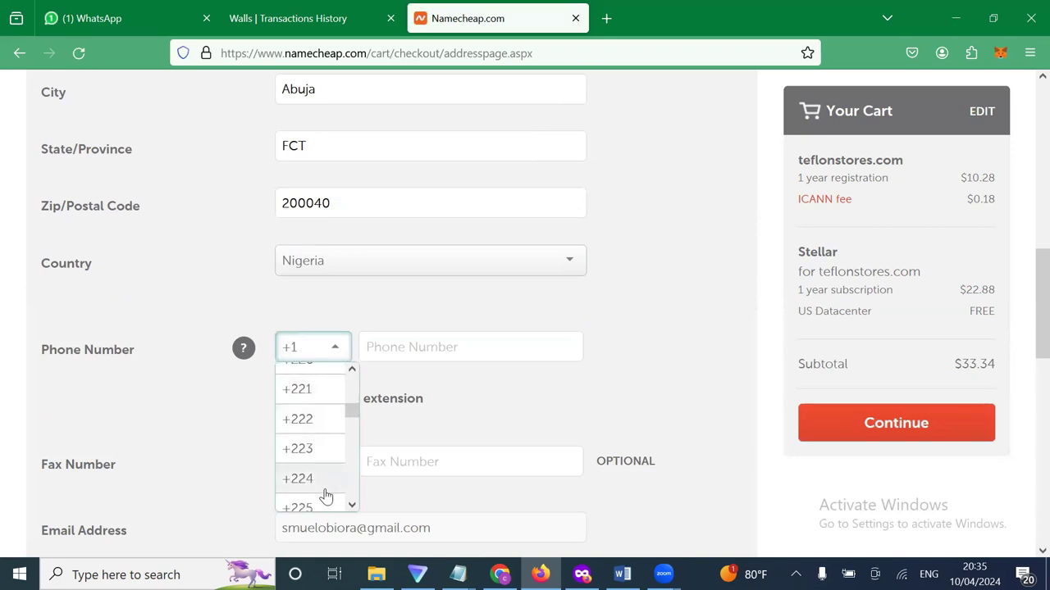
{"action": "scroll", "coordinate": [325, 495], "scroll_direction": "down", "scroll_amount": 1}
{"action": "scroll", "coordinate": [325, 495], "scroll_direction": "down", "scroll_amount": 4}
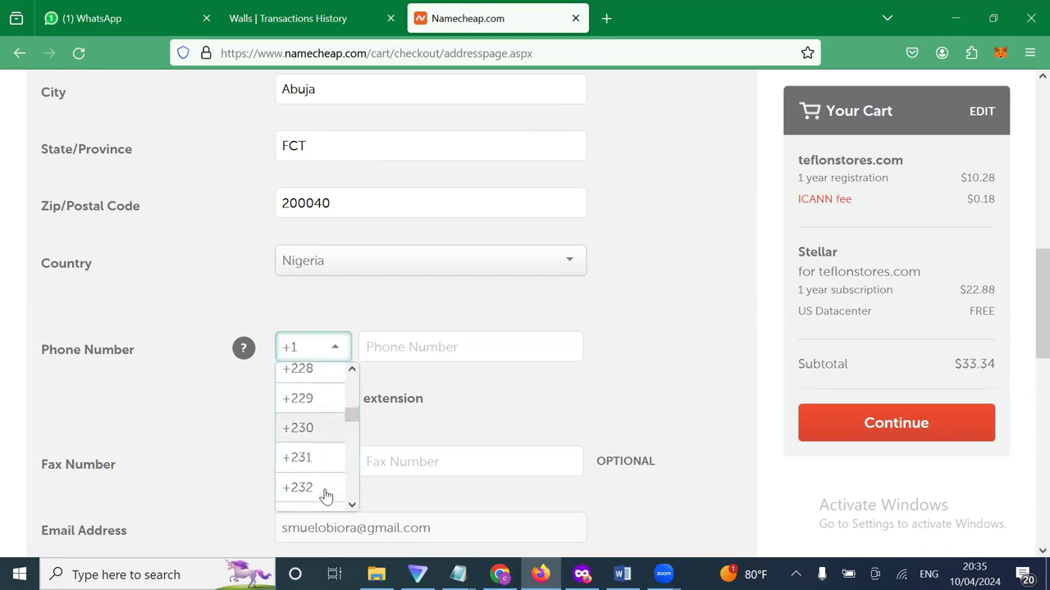
{"action": "scroll", "coordinate": [322, 475], "scroll_direction": "down", "scroll_amount": 3}
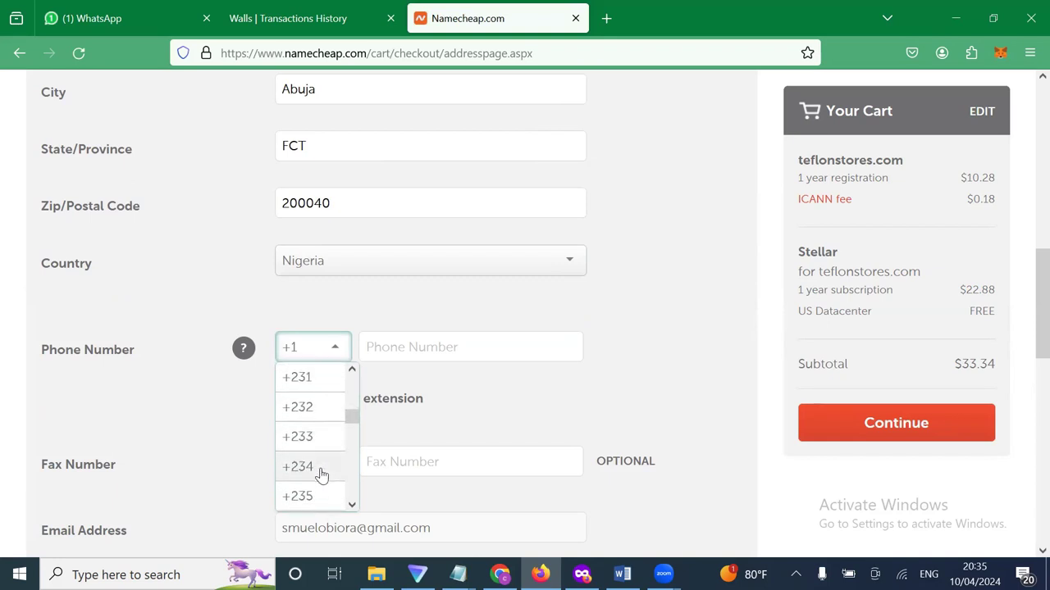
{"action": "left_click", "coordinate": [321, 476]}
{"action": "left_click", "coordinate": [417, 356]}
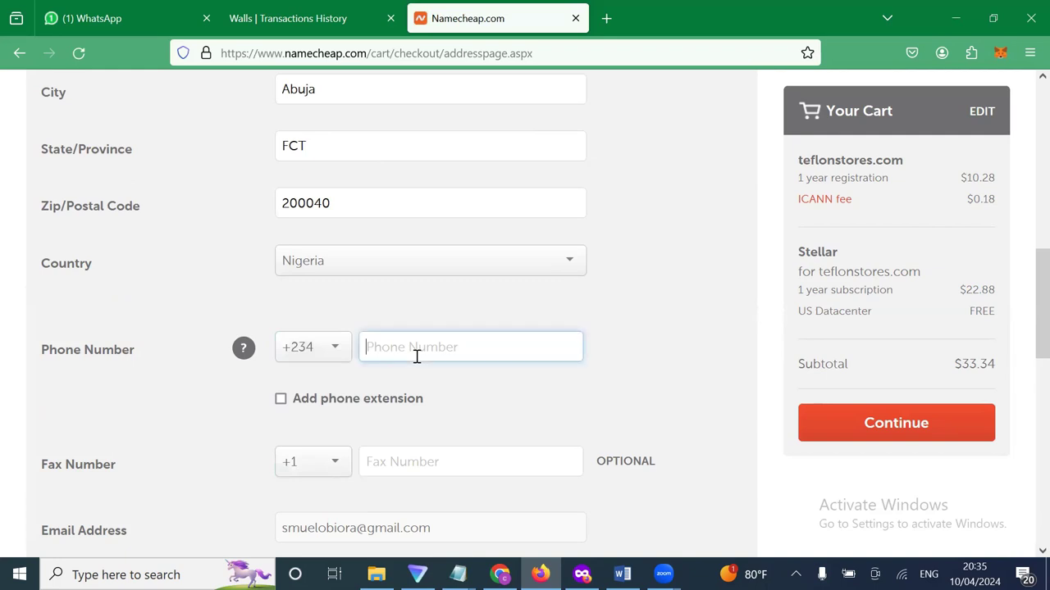
{"action": "scroll", "coordinate": [429, 445], "scroll_direction": "down", "scroll_amount": 3}
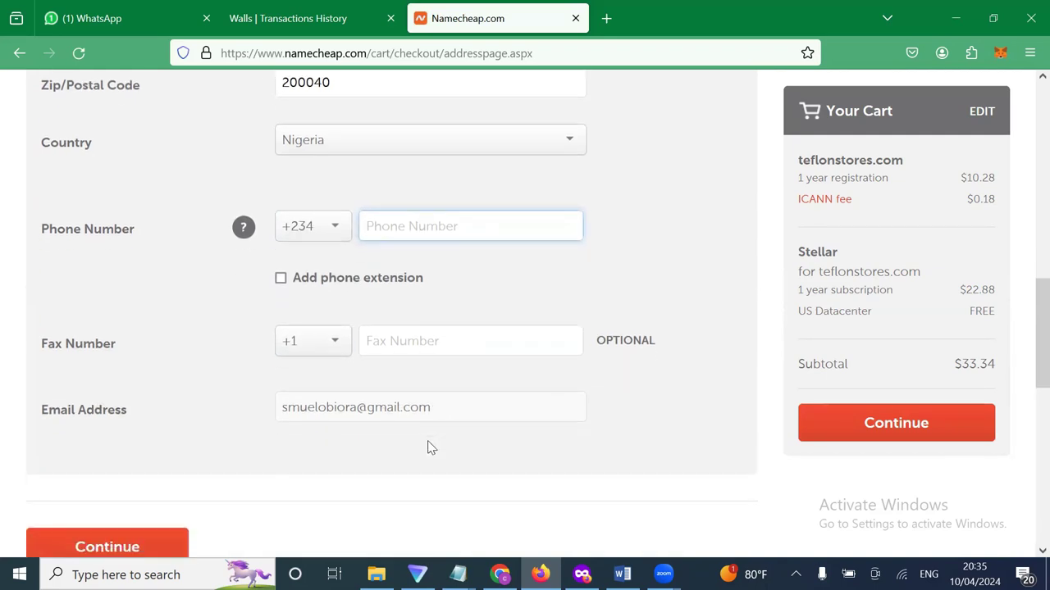
{"action": "scroll", "coordinate": [431, 447], "scroll_direction": "up", "scroll_amount": 2}
{"action": "scroll", "coordinate": [429, 446], "scroll_direction": "up", "scroll_amount": 3}
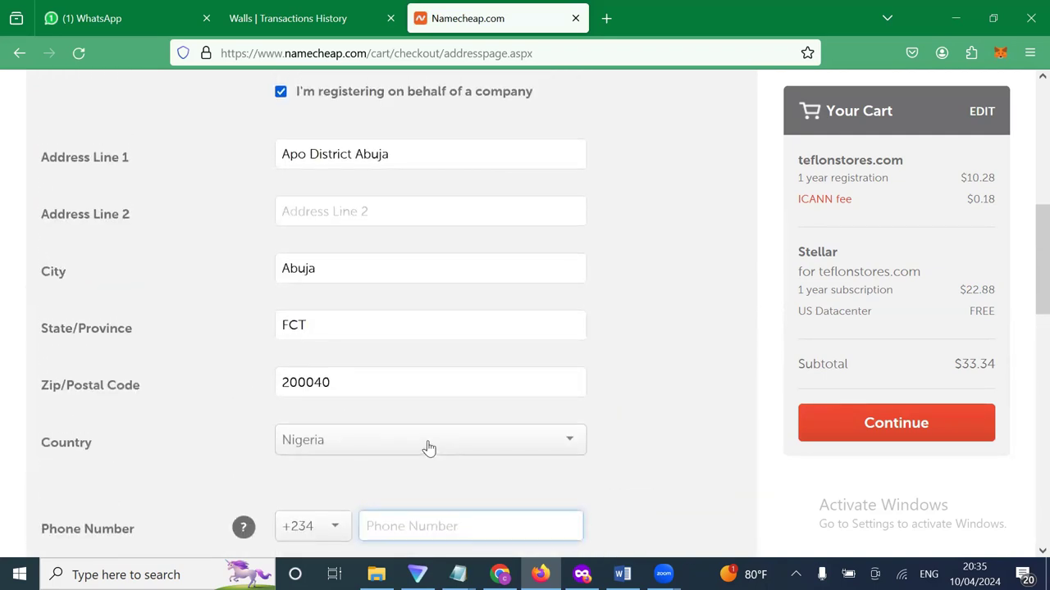
{"action": "scroll", "coordinate": [410, 440], "scroll_direction": "down", "scroll_amount": 2}
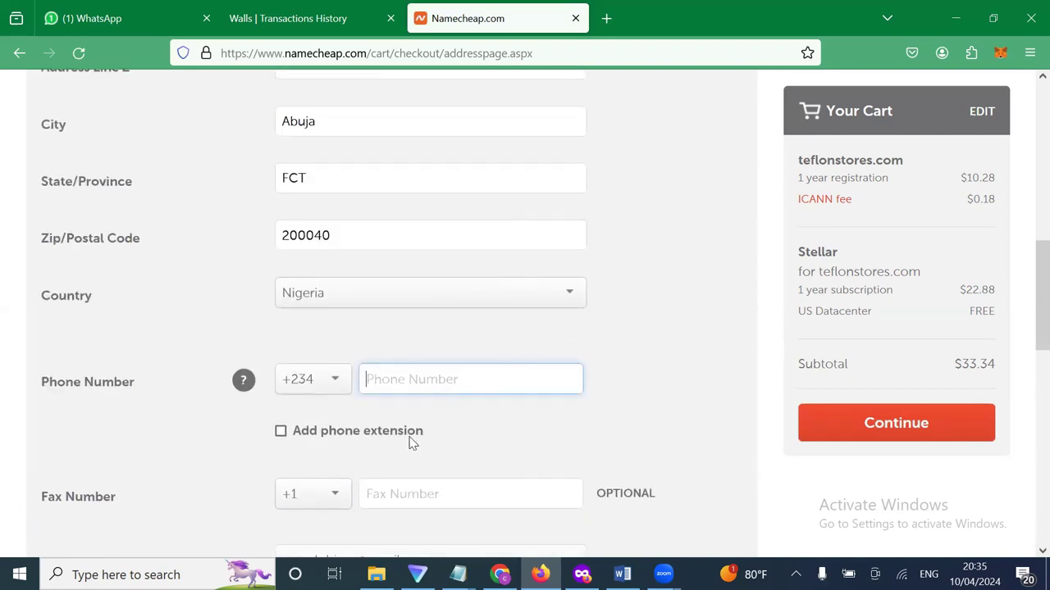
Retype the postal code and enter the contact's phone number after the +234 prefix.
{"action": "left_click_drag", "start_coordinate": [372, 243], "coordinate": [234, 237]}
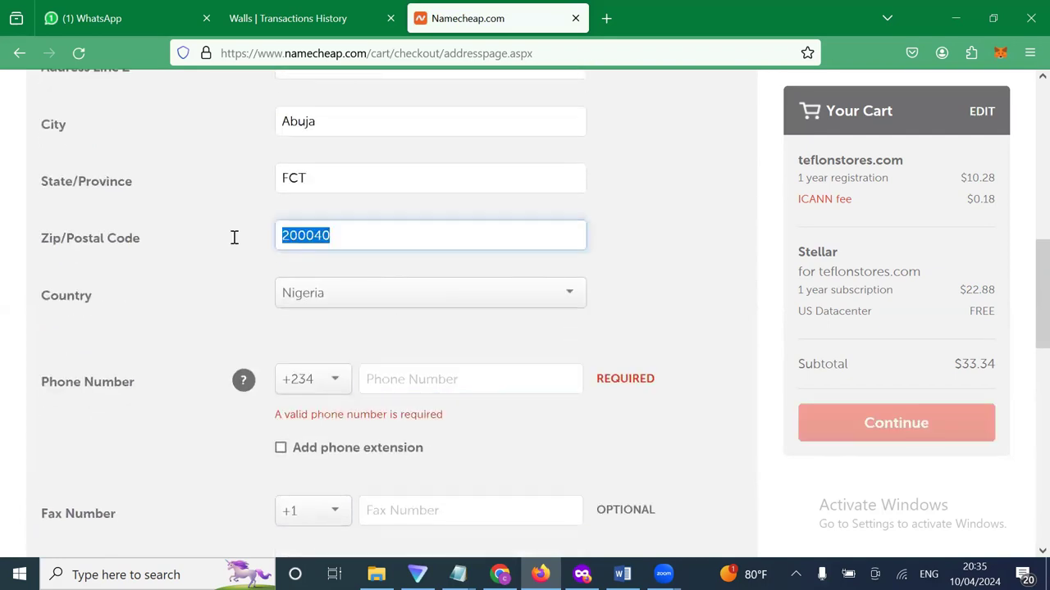
{"action": "type", "text": "9"}
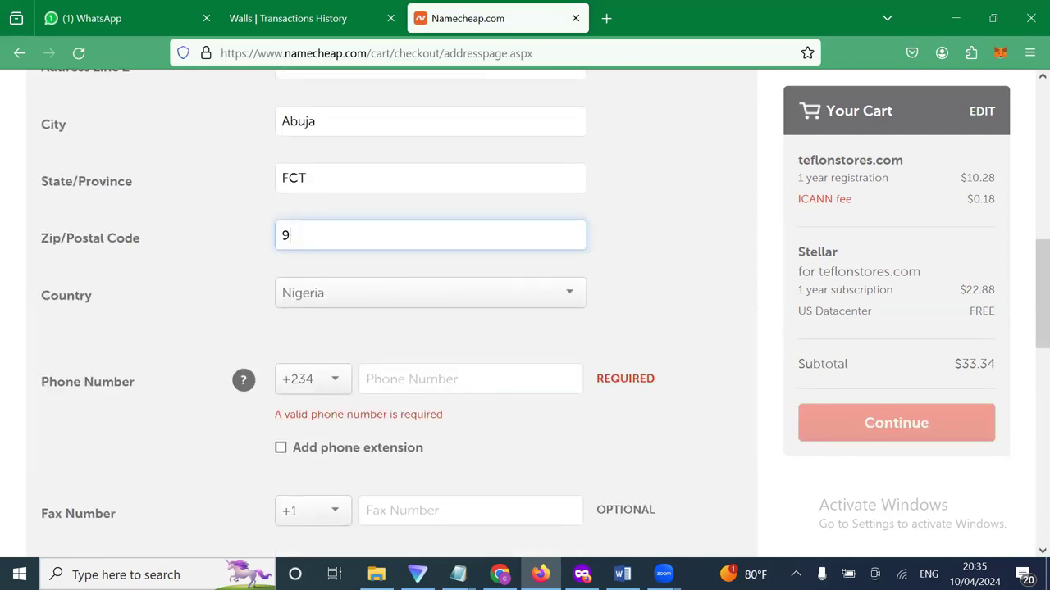
{"action": "type", "text": "00104"}
{"action": "left_click", "coordinate": [392, 390]}
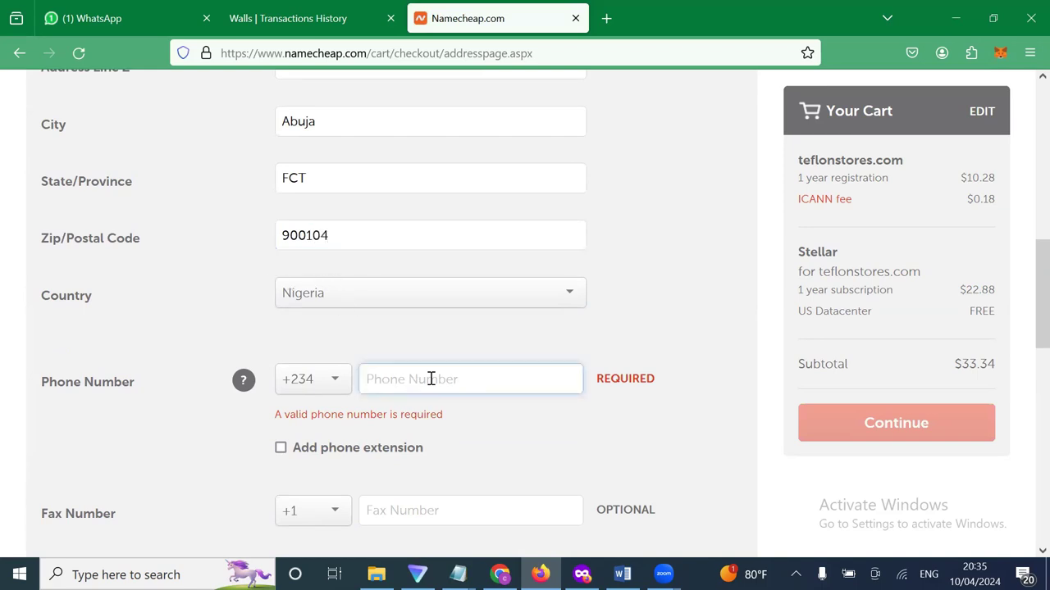
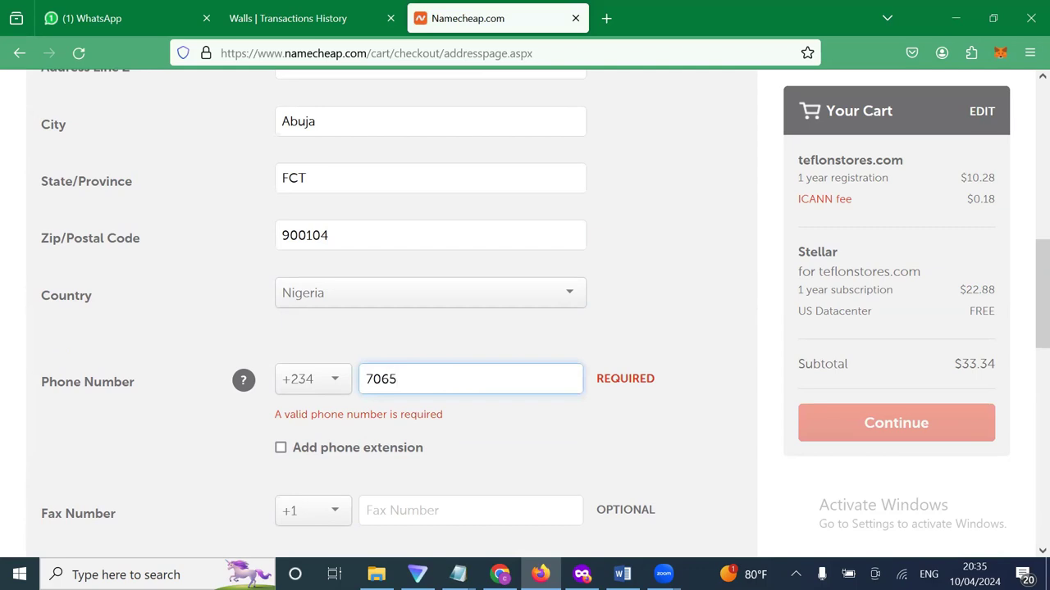
{"action": "scroll", "coordinate": [656, 406], "scroll_direction": "down", "scroll_amount": 2}
{"action": "left_click", "coordinate": [643, 335]}
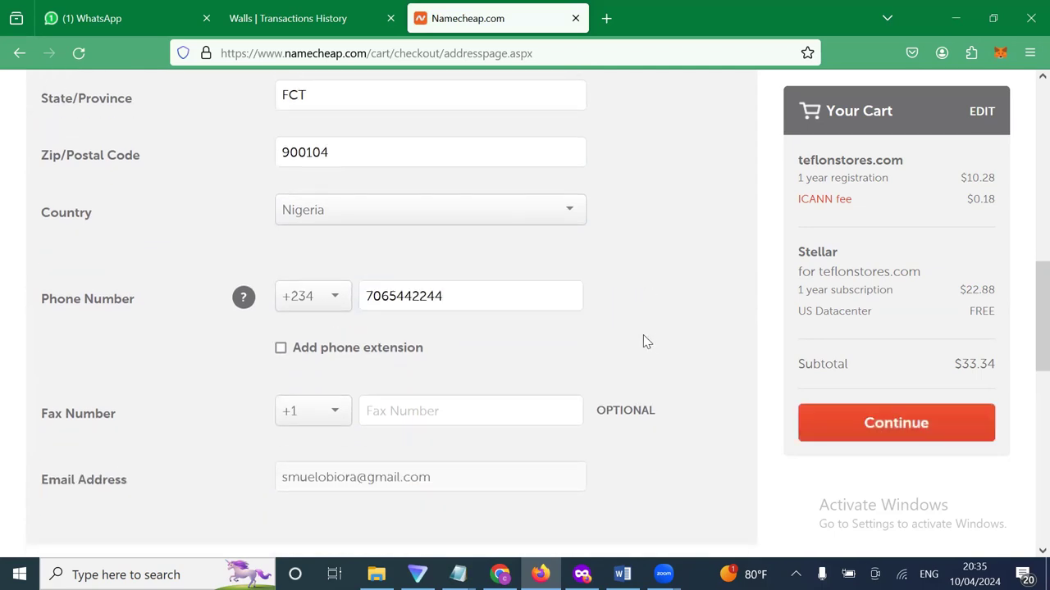
{"action": "scroll", "coordinate": [287, 435], "scroll_direction": "down", "scroll_amount": 3}
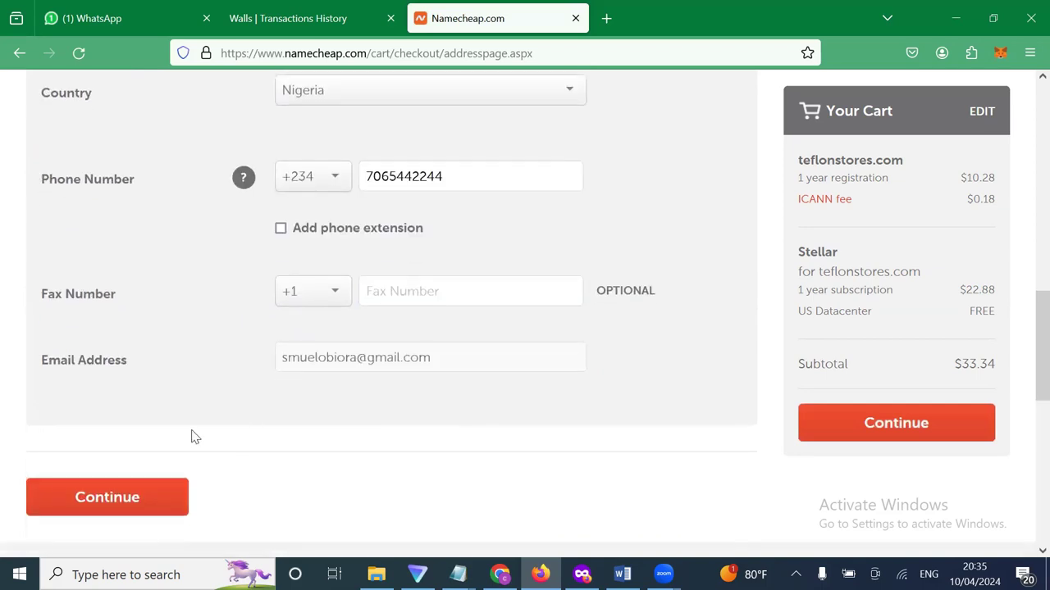
{"action": "scroll", "coordinate": [367, 199], "scroll_direction": "up", "scroll_amount": 8}
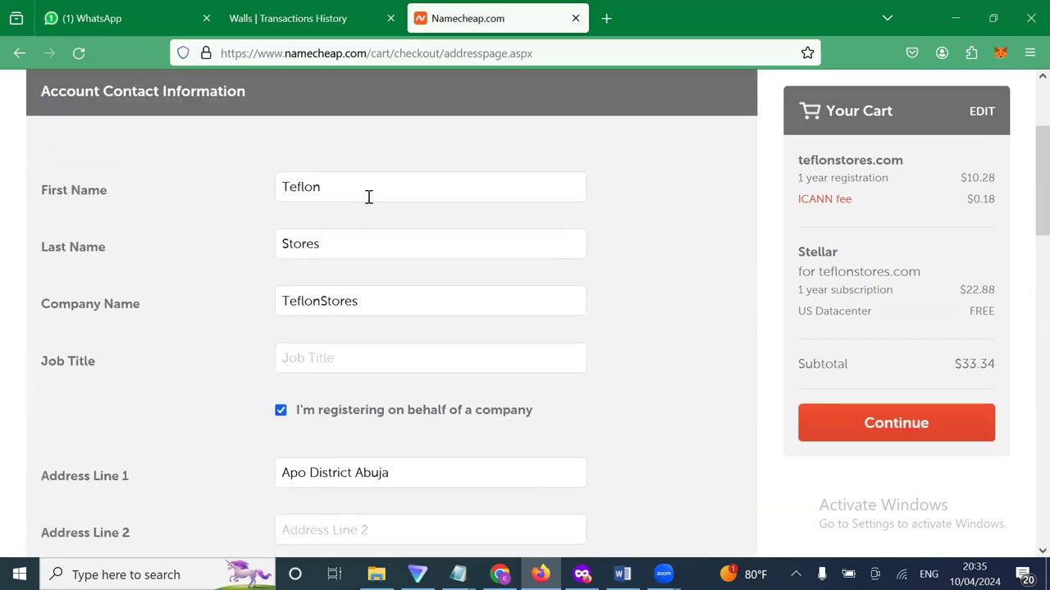
{"action": "scroll", "coordinate": [368, 197], "scroll_direction": "down", "scroll_amount": 9}
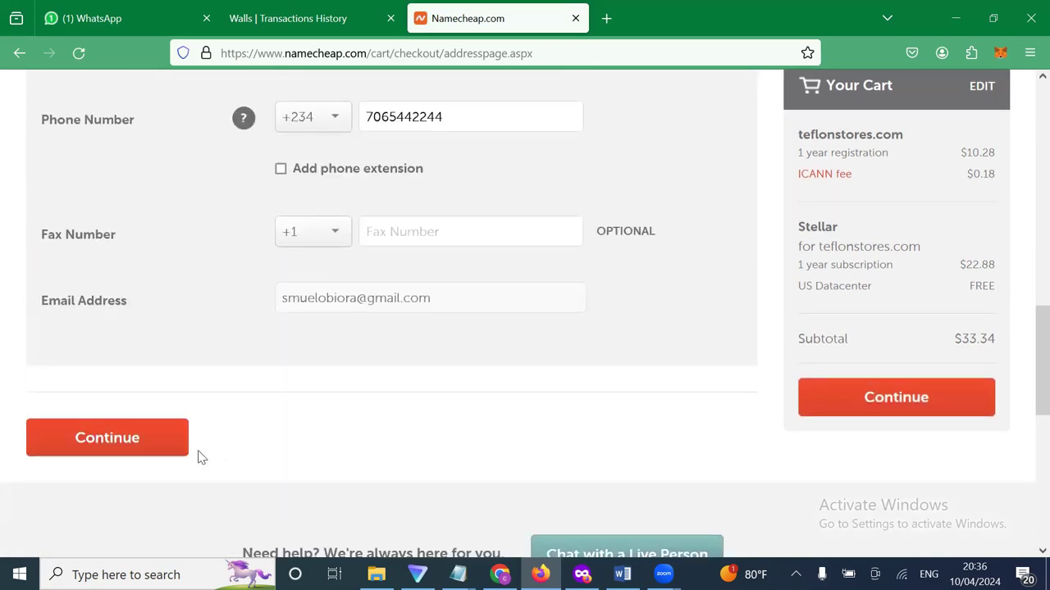
Submit the contact details and review the Whois registrant, administrative, technical and billing contacts.
{"action": "left_click", "coordinate": [144, 450]}
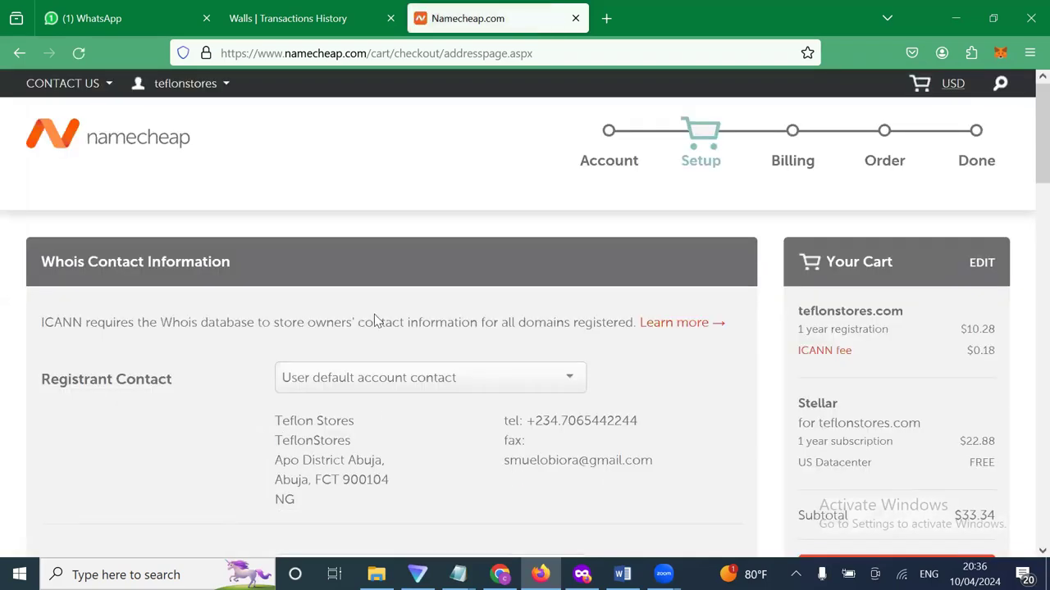
{"action": "scroll", "coordinate": [374, 314], "scroll_direction": "down", "scroll_amount": 2}
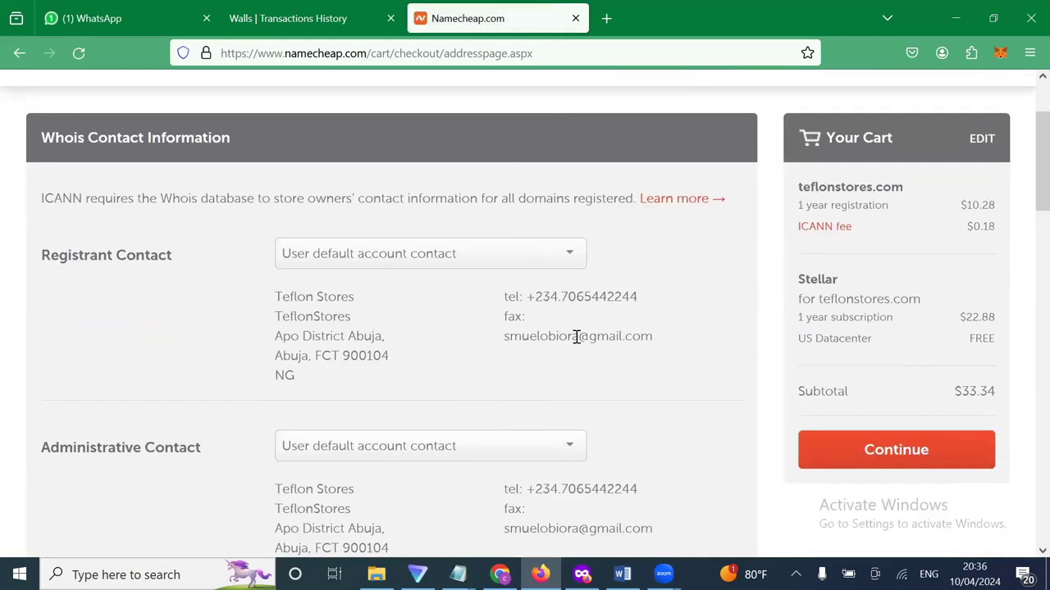
{"action": "left_click_drag", "start_coordinate": [655, 337], "coordinate": [506, 337]}
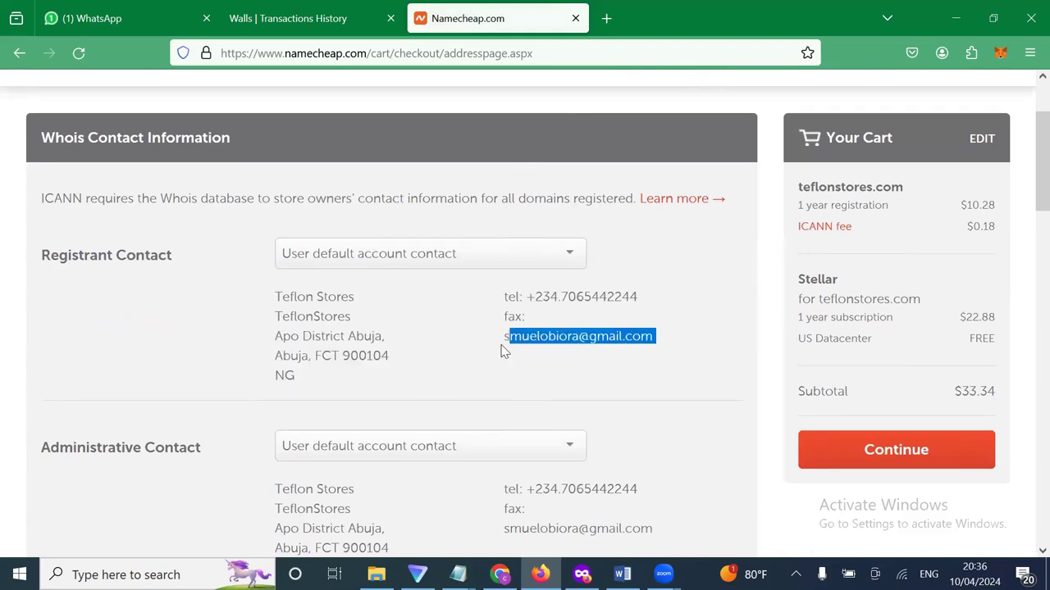
{"action": "left_click", "coordinate": [507, 334]}
{"action": "left_click_drag", "start_coordinate": [501, 342], "coordinate": [687, 337]}
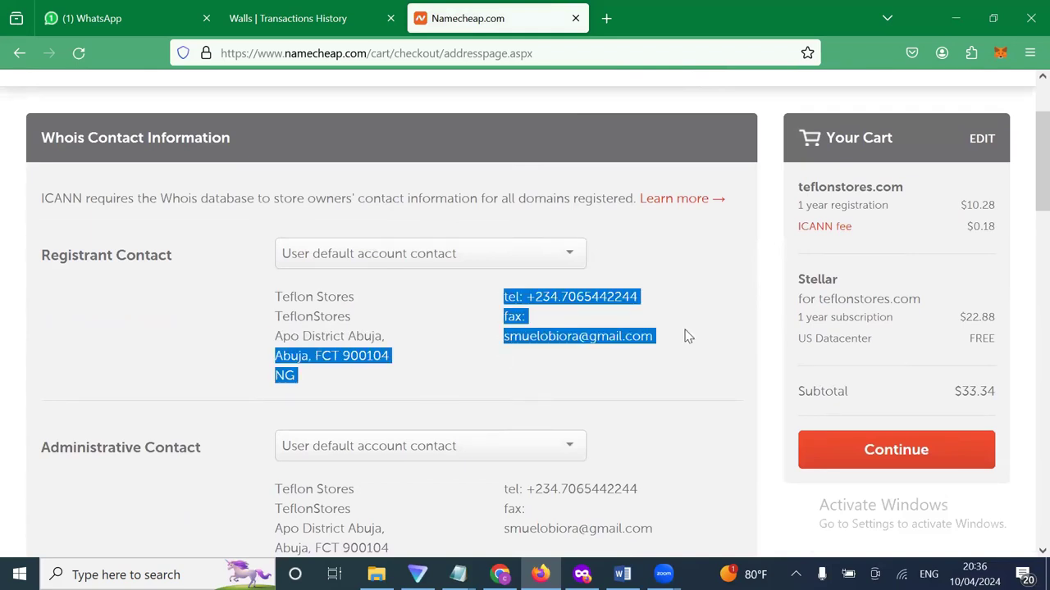
{"action": "left_click", "coordinate": [687, 336]}
{"action": "left_click_drag", "start_coordinate": [551, 342], "coordinate": [507, 338]}
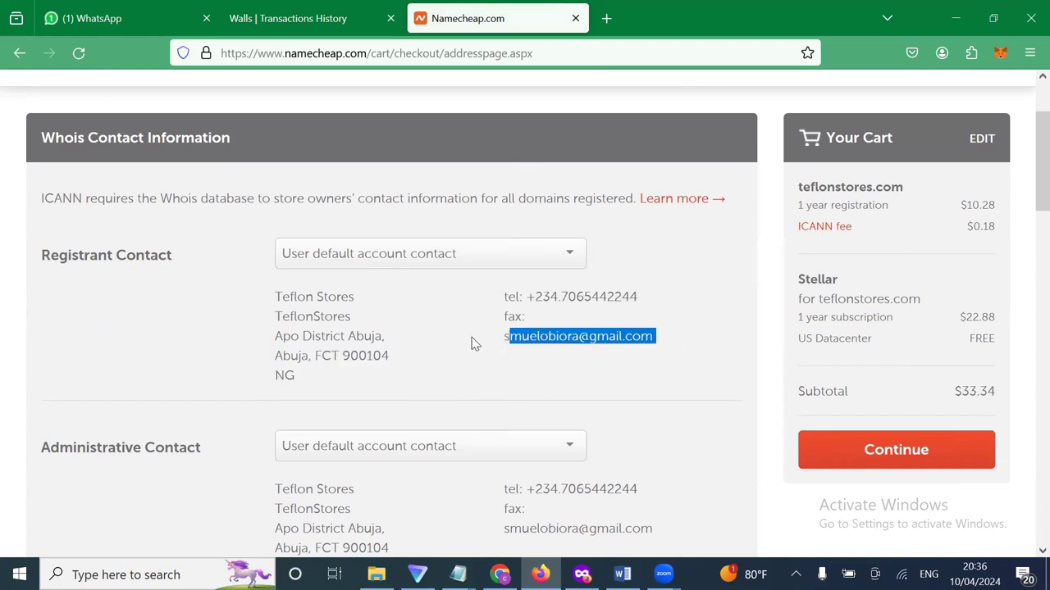
{"action": "scroll", "coordinate": [472, 342], "scroll_direction": "down", "scroll_amount": 2}
{"action": "scroll", "coordinate": [593, 374], "scroll_direction": "down", "scroll_amount": 2}
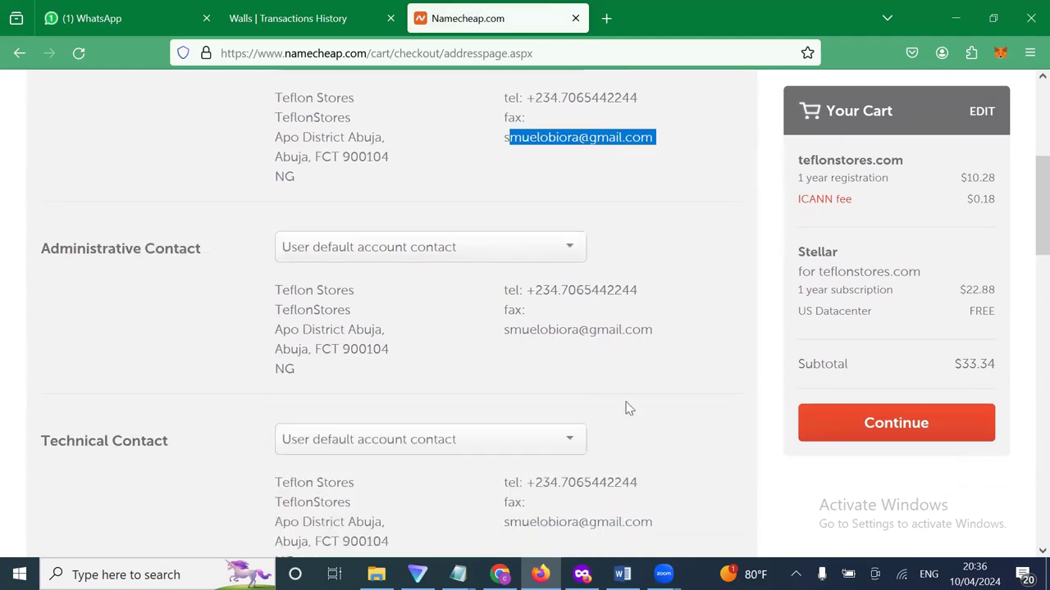
{"action": "scroll", "coordinate": [644, 424], "scroll_direction": "down", "scroll_amount": 6}
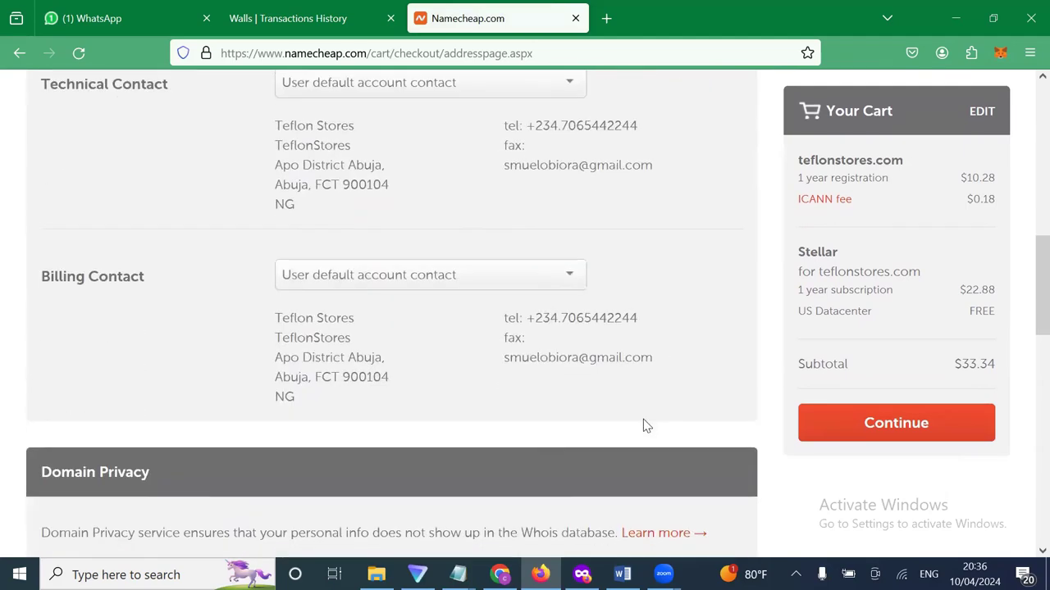
{"action": "scroll", "coordinate": [574, 447], "scroll_direction": "down", "scroll_amount": 3}
{"action": "scroll", "coordinate": [480, 462], "scroll_direction": "down", "scroll_amount": 2}
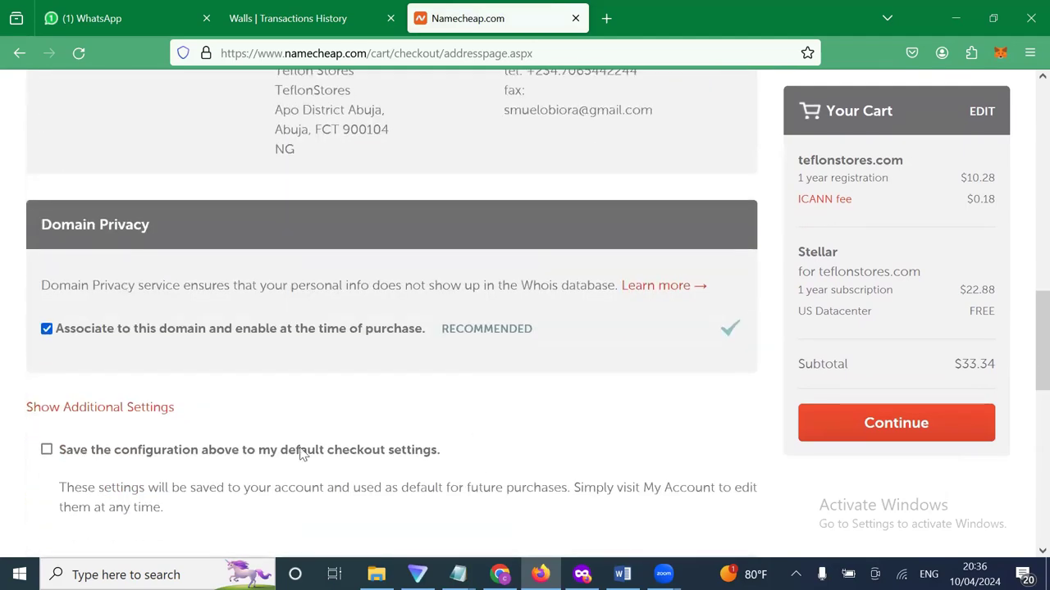
Save this configuration as the default checkout settings and continue to Billing.
{"action": "left_click", "coordinate": [170, 456]}
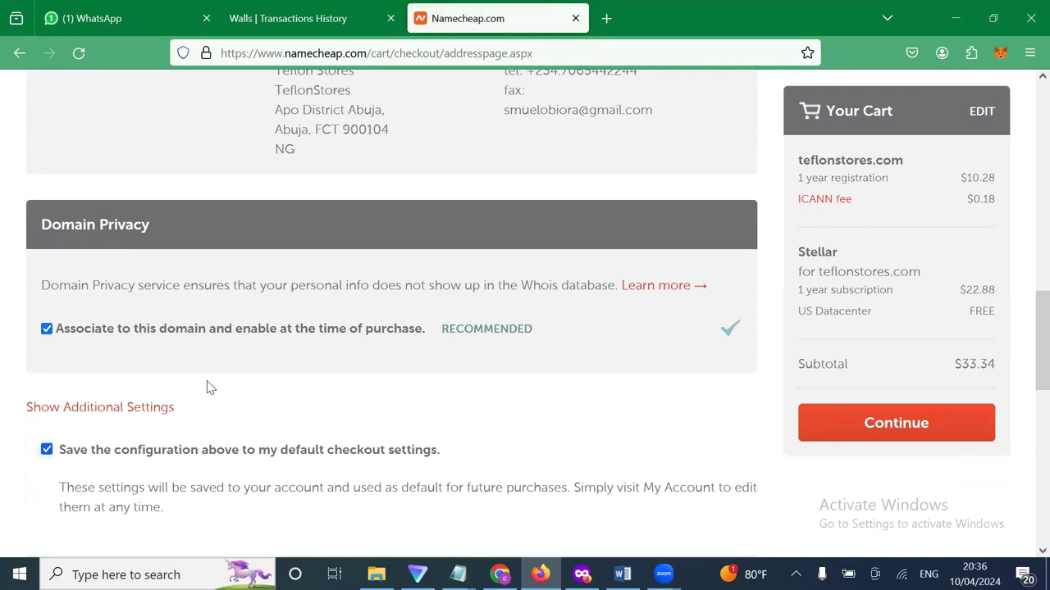
{"action": "scroll", "coordinate": [170, 452], "scroll_direction": "down", "scroll_amount": 1}
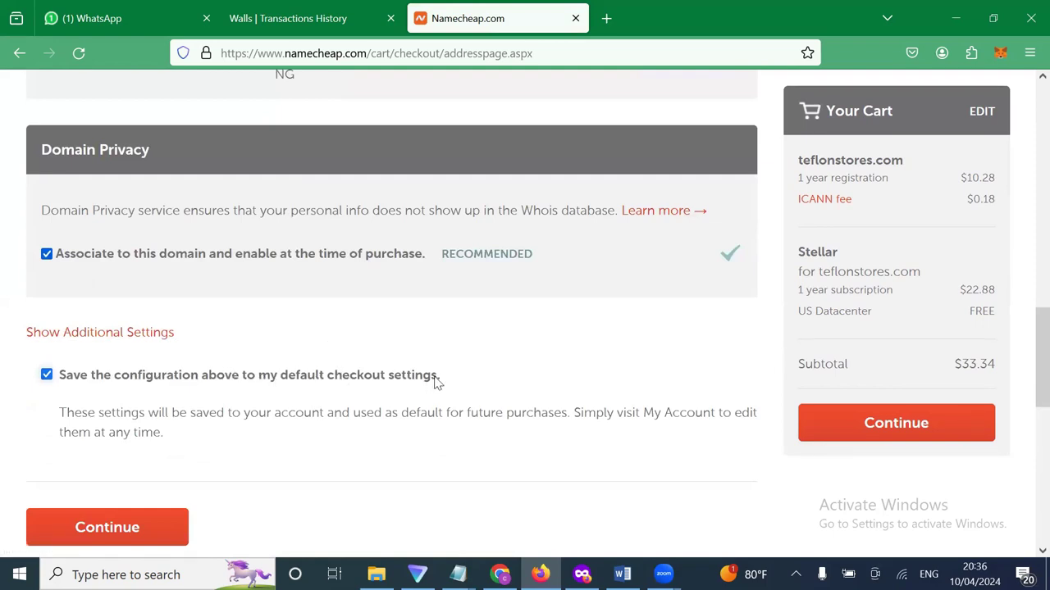
{"action": "scroll", "coordinate": [448, 265], "scroll_direction": "up", "scroll_amount": 5}
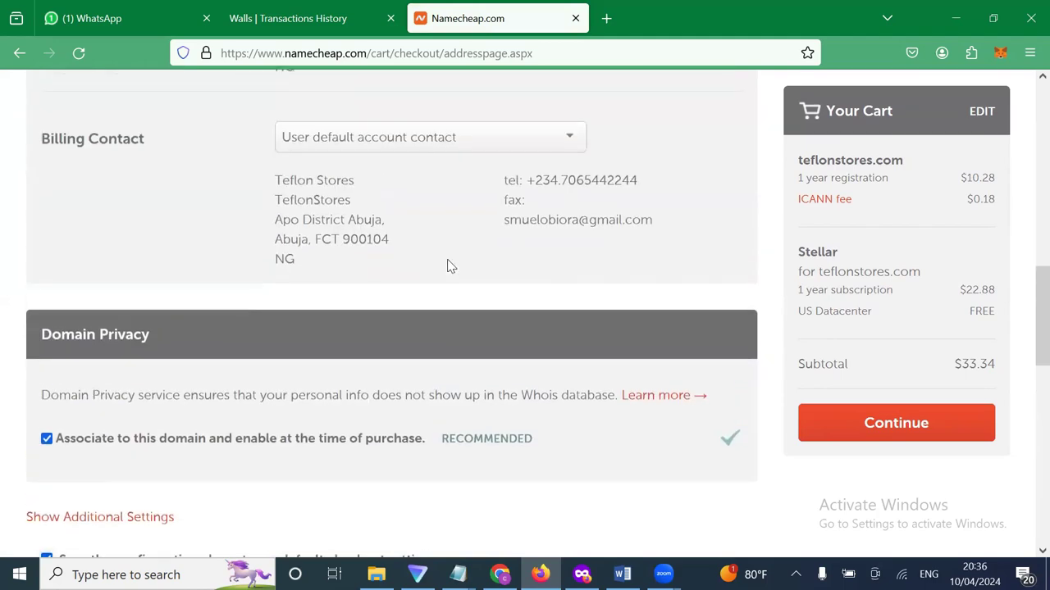
{"action": "scroll", "coordinate": [447, 265], "scroll_direction": "up", "scroll_amount": 6}
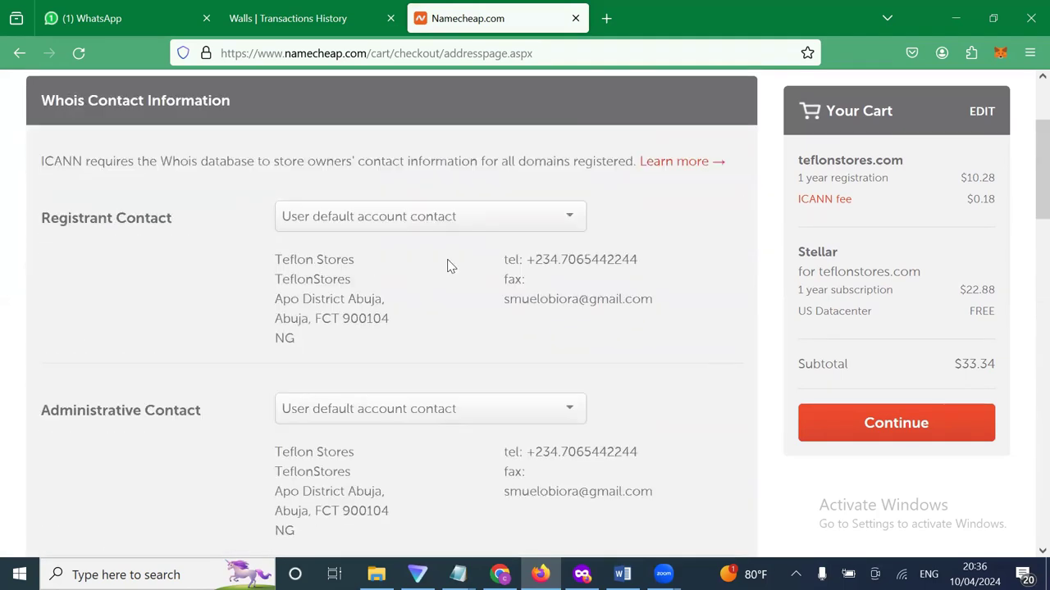
{"action": "scroll", "coordinate": [443, 392], "scroll_direction": "down", "scroll_amount": 6}
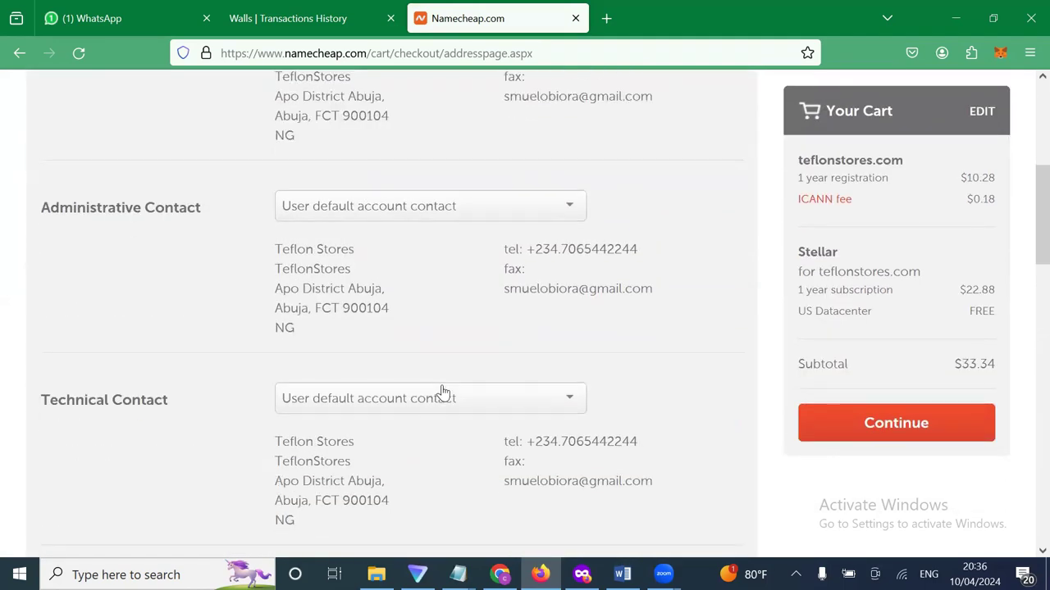
{"action": "scroll", "coordinate": [443, 392], "scroll_direction": "down", "scroll_amount": 7}
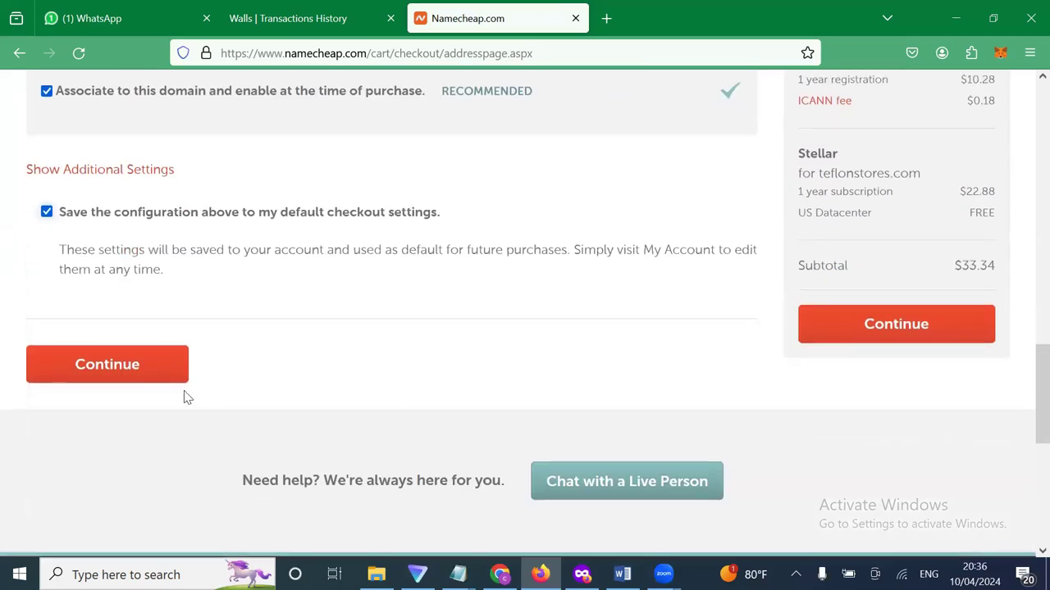
{"action": "scroll", "coordinate": [363, 110], "scroll_direction": "up", "scroll_amount": 1}
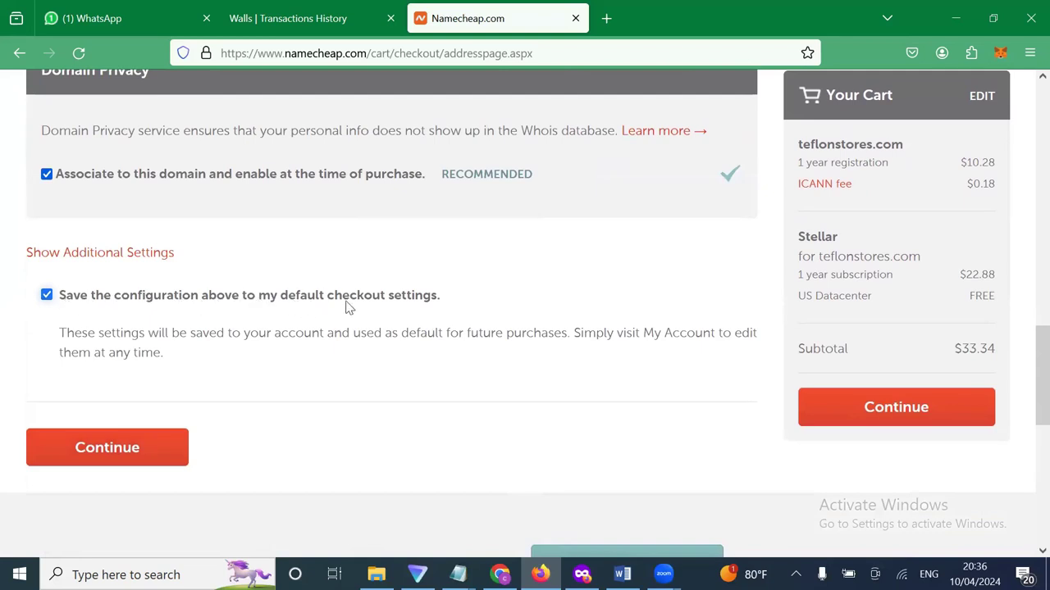
{"action": "left_click", "coordinate": [141, 447]}
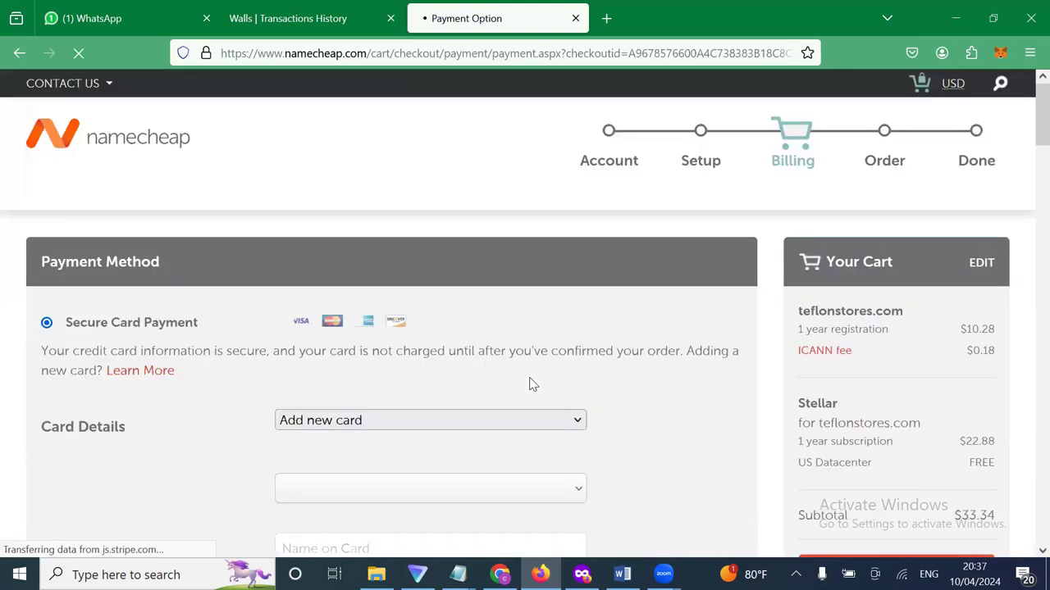
{"action": "scroll", "coordinate": [577, 396], "scroll_direction": "down", "scroll_amount": 2}
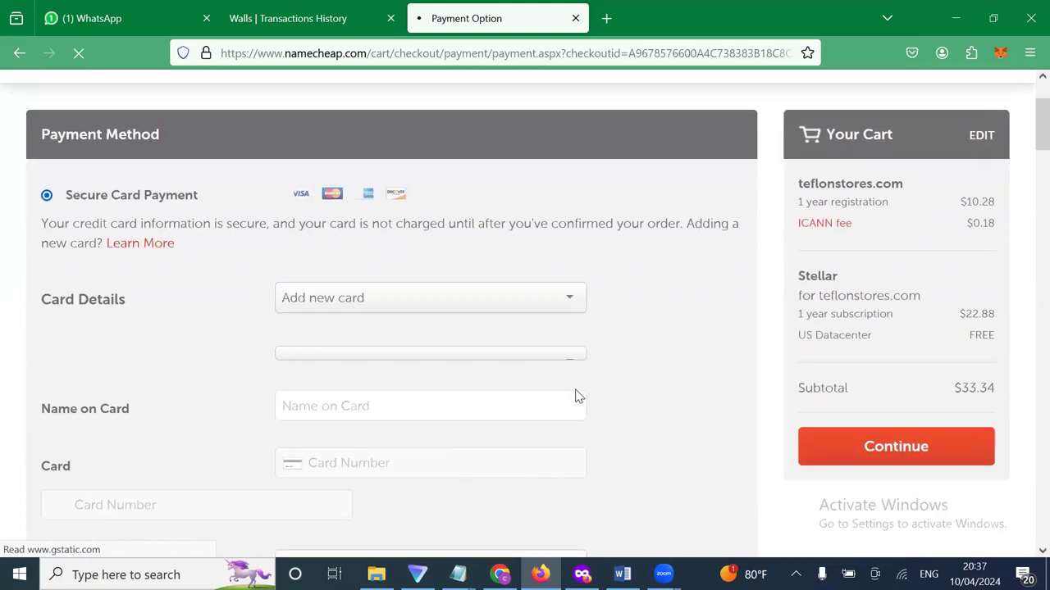
{"action": "scroll", "coordinate": [577, 396], "scroll_direction": "down", "scroll_amount": 1}
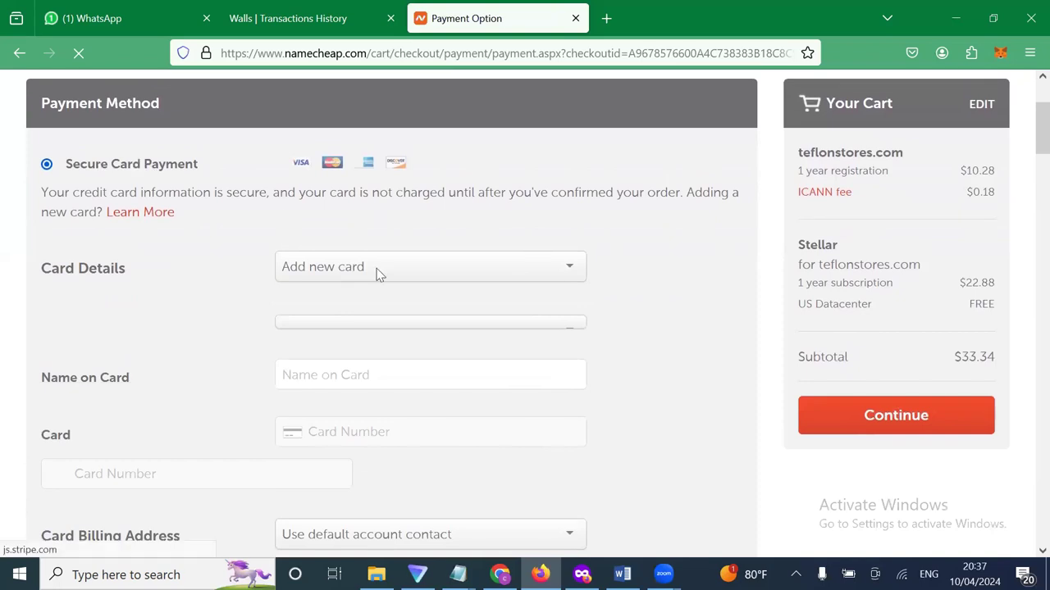
{"action": "scroll", "coordinate": [380, 275], "scroll_direction": "down", "scroll_amount": 3}
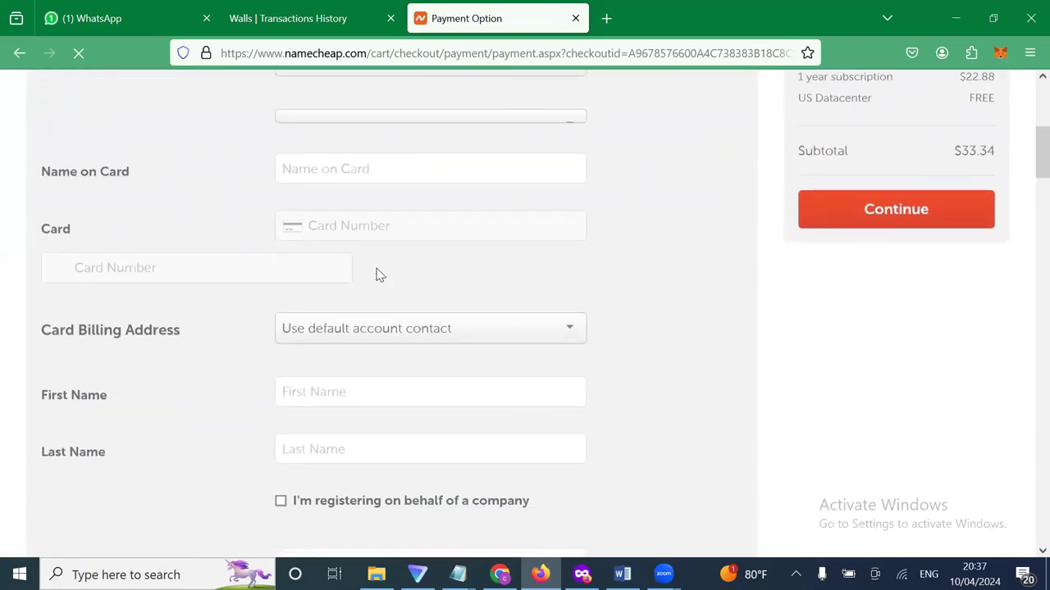
{"action": "scroll", "coordinate": [380, 275], "scroll_direction": "down", "scroll_amount": 4}
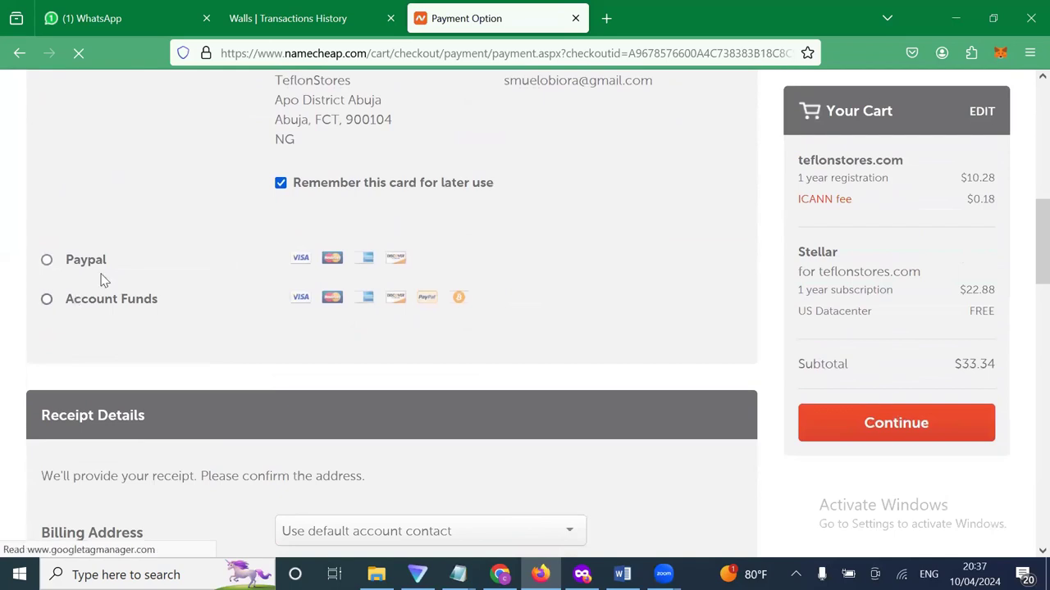
Select Account Funds as the payment method, showing the $0.00 balance.
{"action": "left_click", "coordinate": [46, 300]}
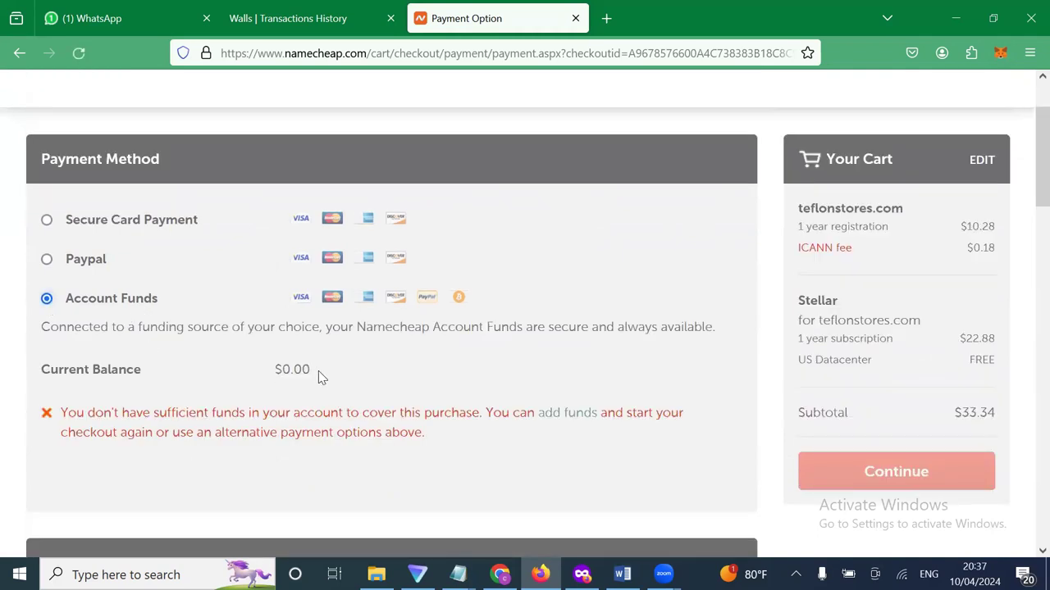
{"action": "left_click_drag", "start_coordinate": [318, 371], "coordinate": [258, 369]}
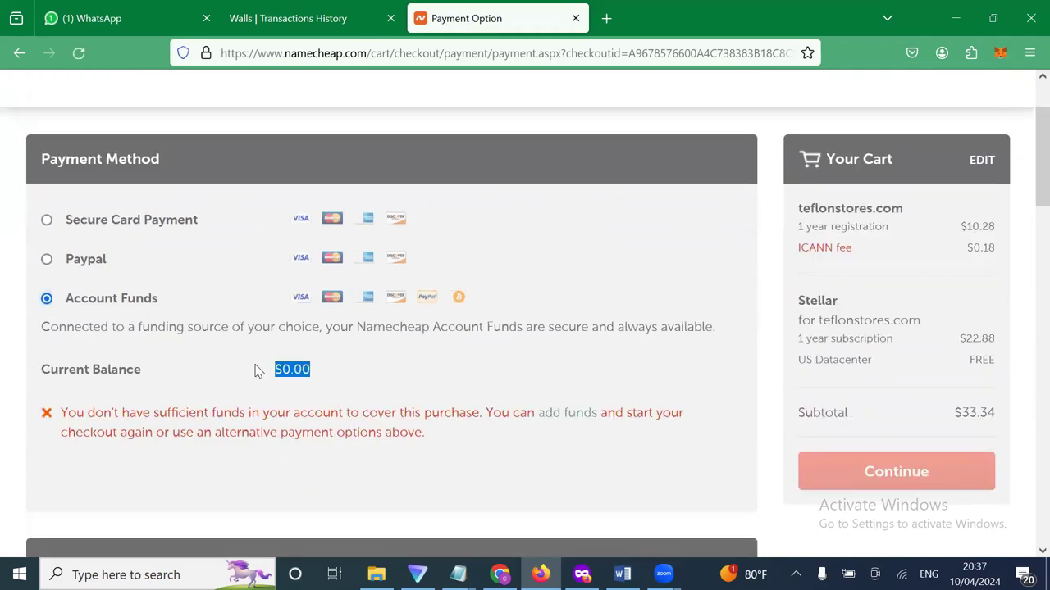
{"action": "left_click", "coordinate": [70, 261]}
{"action": "left_click", "coordinate": [46, 219]}
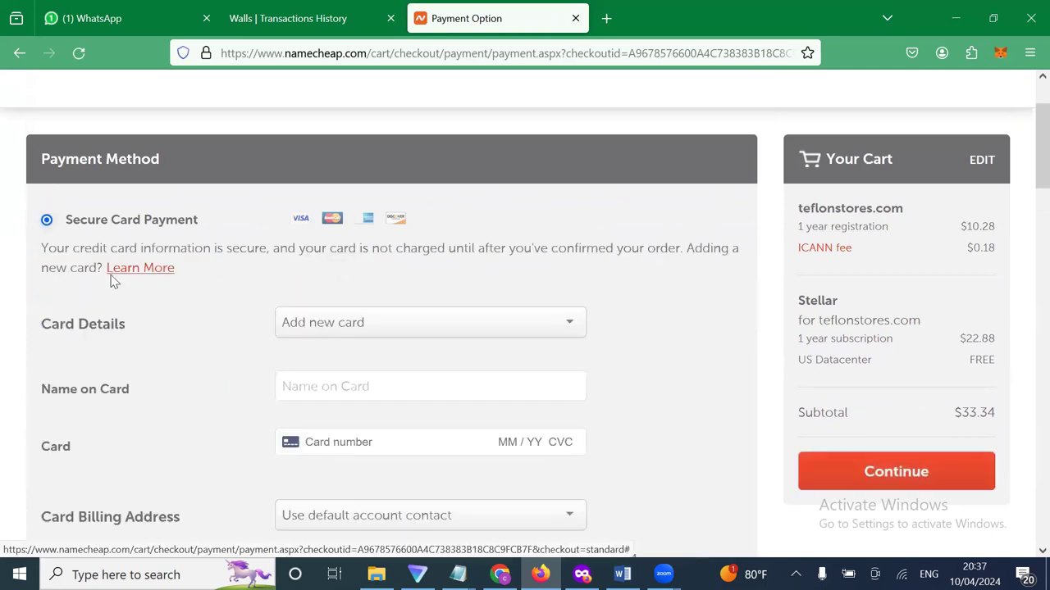
{"action": "scroll", "coordinate": [156, 423], "scroll_direction": "down", "scroll_amount": 6}
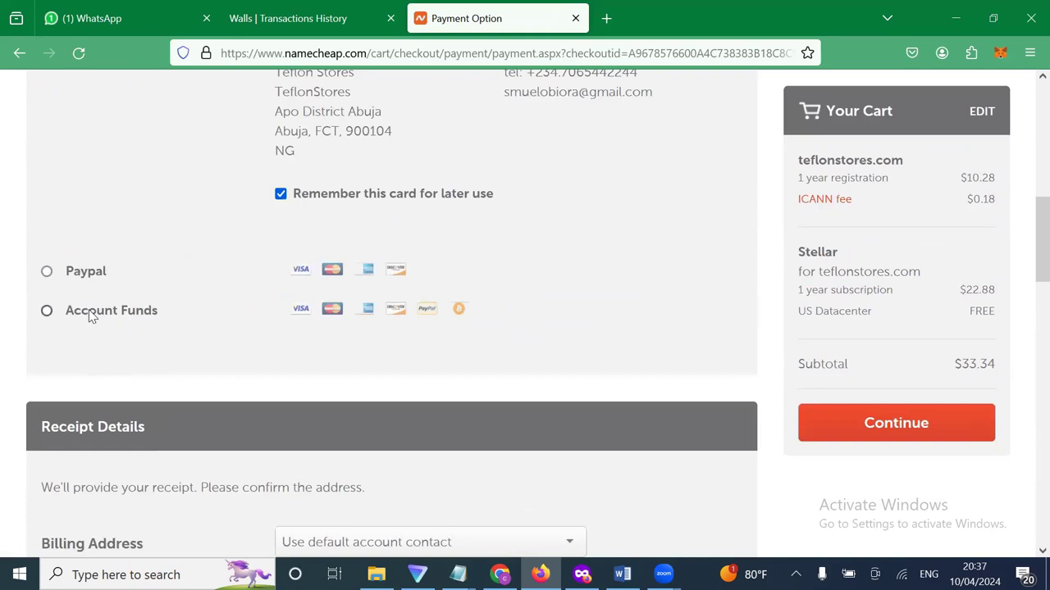
{"action": "left_click", "coordinate": [92, 318]}
{"action": "scroll", "coordinate": [421, 403], "scroll_direction": "down", "scroll_amount": 1}
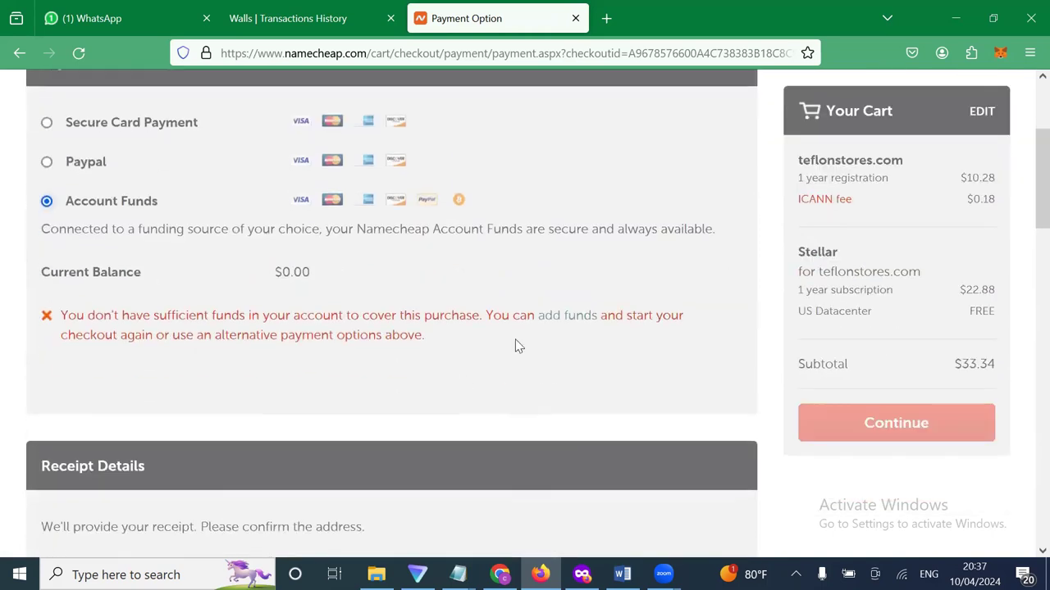
Open the add-funds page in a new tab, then return to the checkout payment page.
{"action": "right_click", "coordinate": [574, 313]}
{"action": "left_click", "coordinate": [623, 37]}
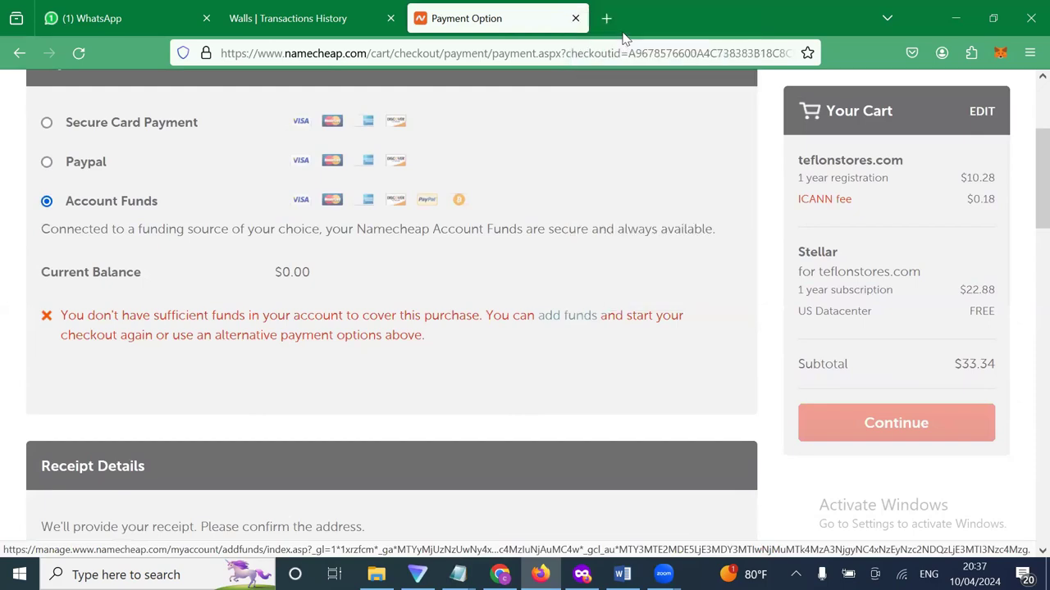
{"action": "left_click", "coordinate": [675, 29]}
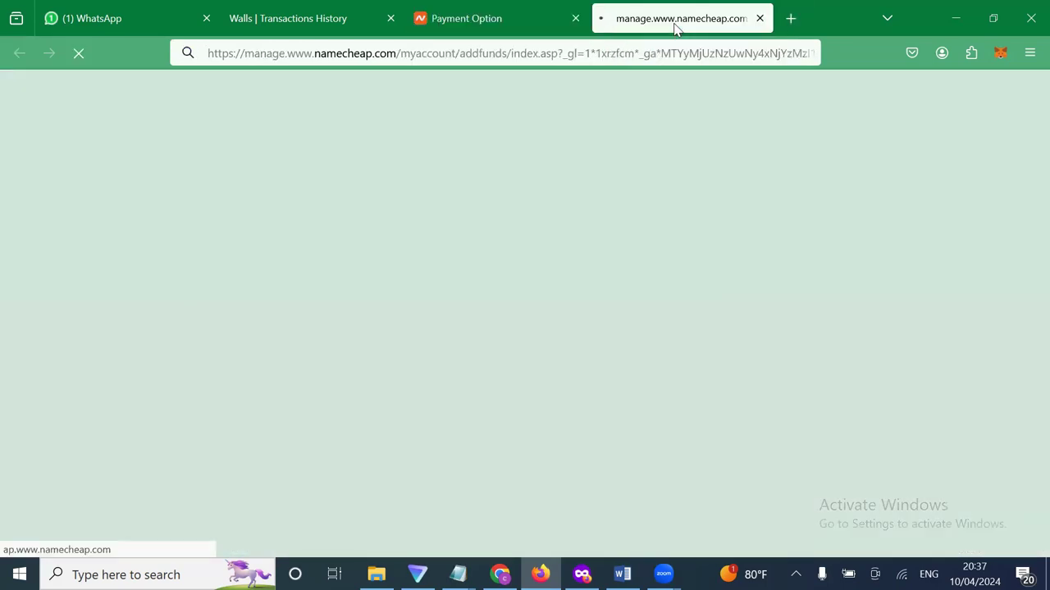
{"action": "left_click", "coordinate": [527, 31]}
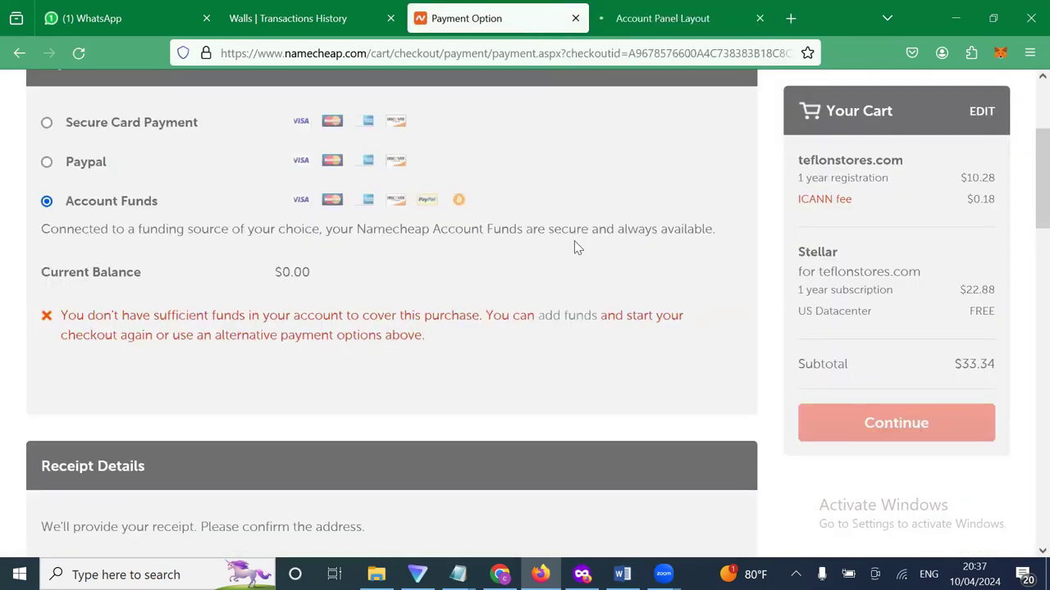
{"action": "scroll", "coordinate": [577, 248], "scroll_direction": "down", "scroll_amount": 3}
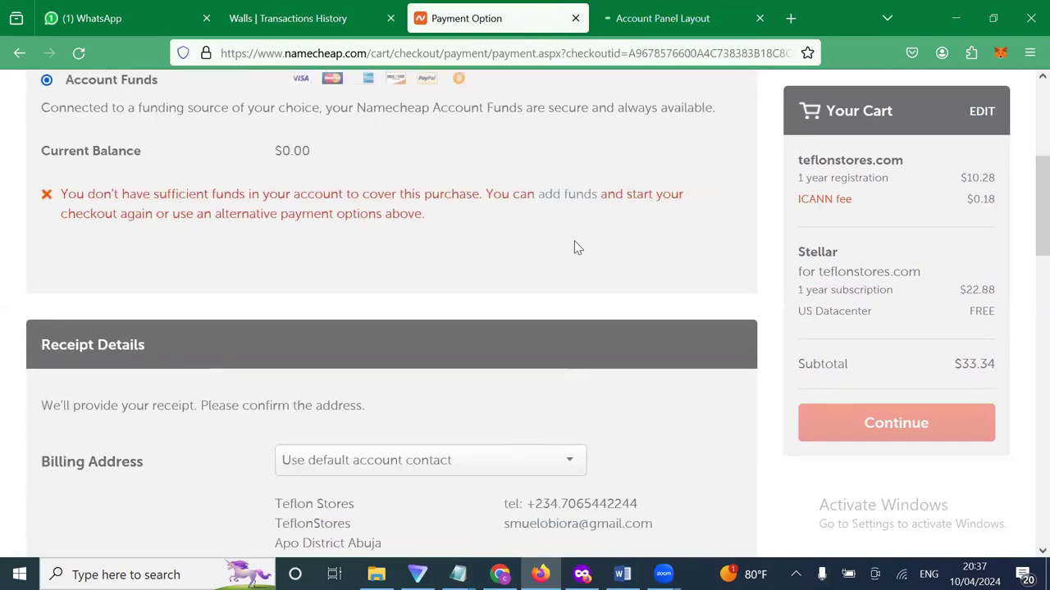
{"action": "scroll", "coordinate": [577, 248], "scroll_direction": "up", "scroll_amount": 2}
{"action": "scroll", "coordinate": [577, 247], "scroll_direction": "up", "scroll_amount": 3}
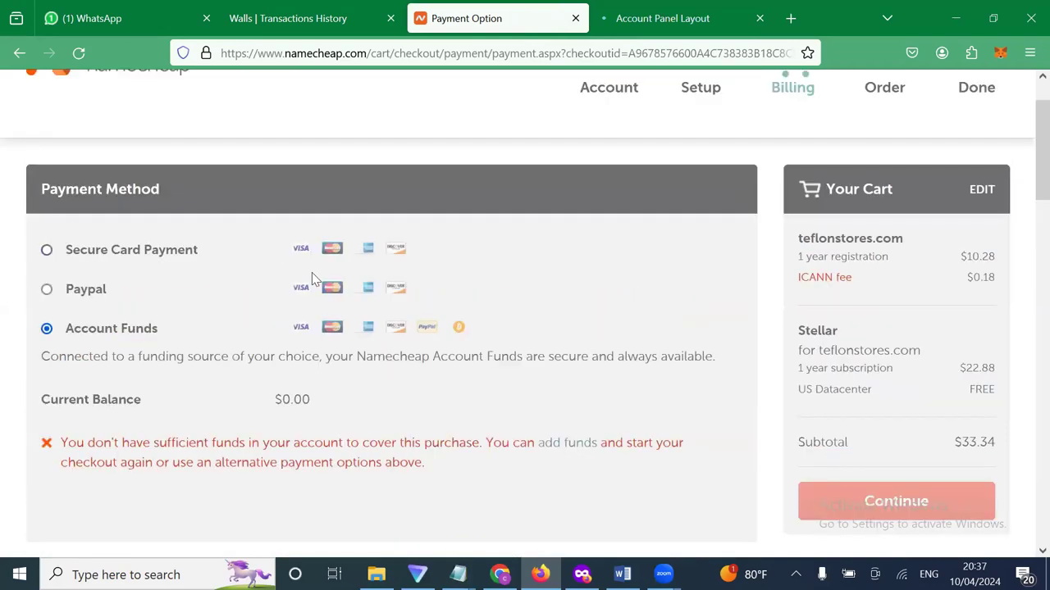
{"action": "left_click", "coordinate": [256, 262]}
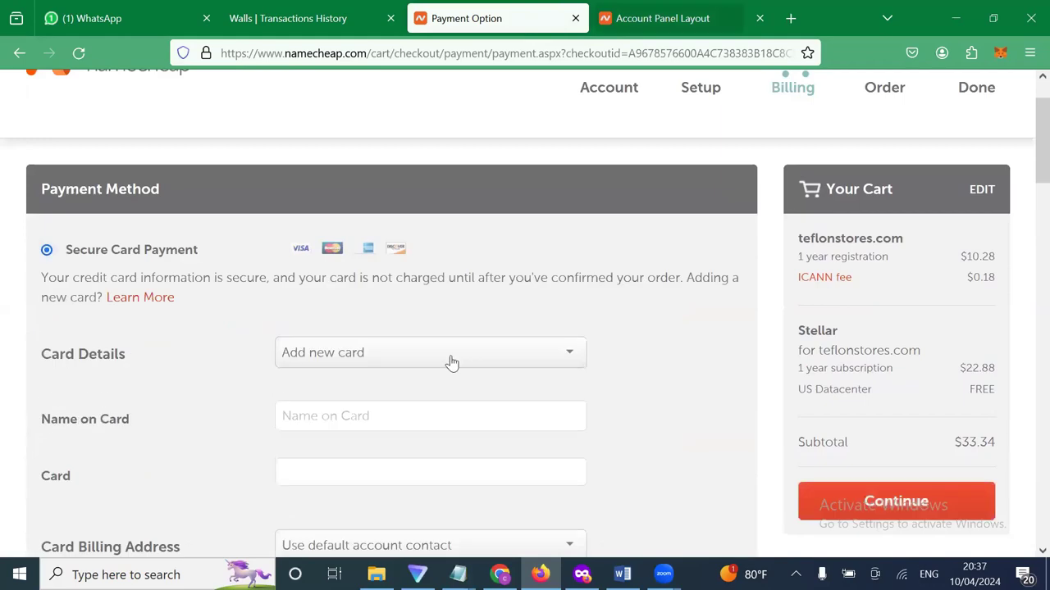
{"action": "scroll", "coordinate": [452, 361], "scroll_direction": "down", "scroll_amount": 2}
{"action": "scroll", "coordinate": [452, 360], "scroll_direction": "down", "scroll_amount": 2}
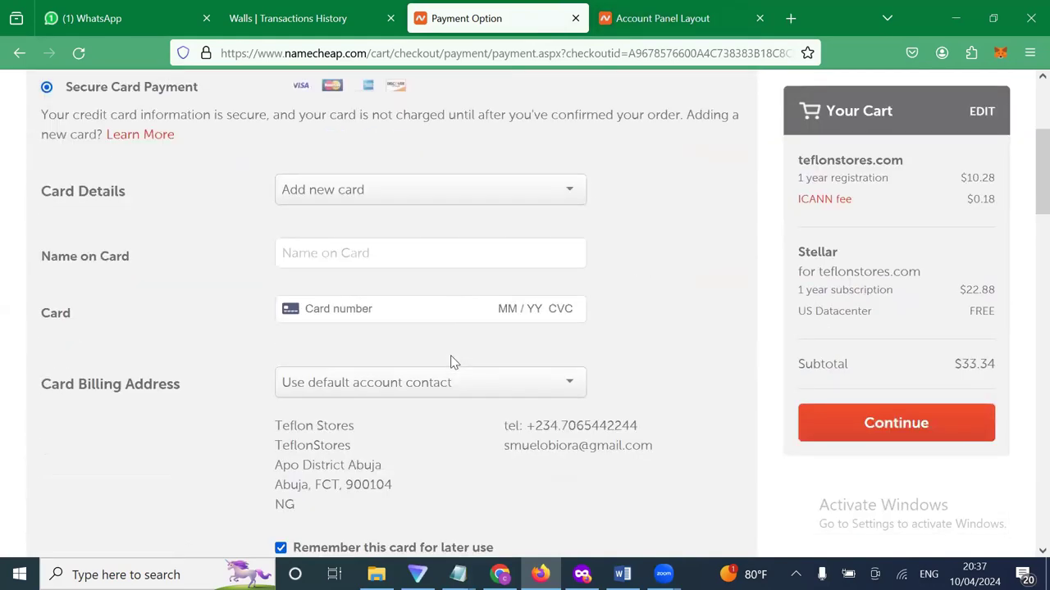
{"action": "scroll", "coordinate": [454, 362], "scroll_direction": "down", "scroll_amount": 1}
{"action": "scroll", "coordinate": [454, 362], "scroll_direction": "up", "scroll_amount": 1}
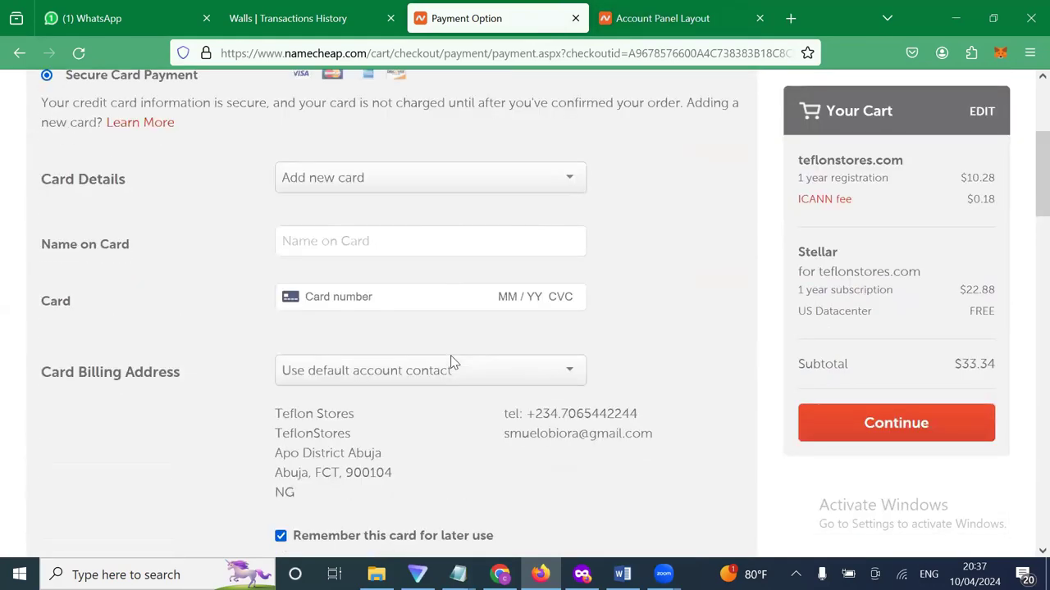
{"action": "scroll", "coordinate": [453, 363], "scroll_direction": "up", "scroll_amount": 1}
{"action": "scroll", "coordinate": [452, 356], "scroll_direction": "up", "scroll_amount": 1}
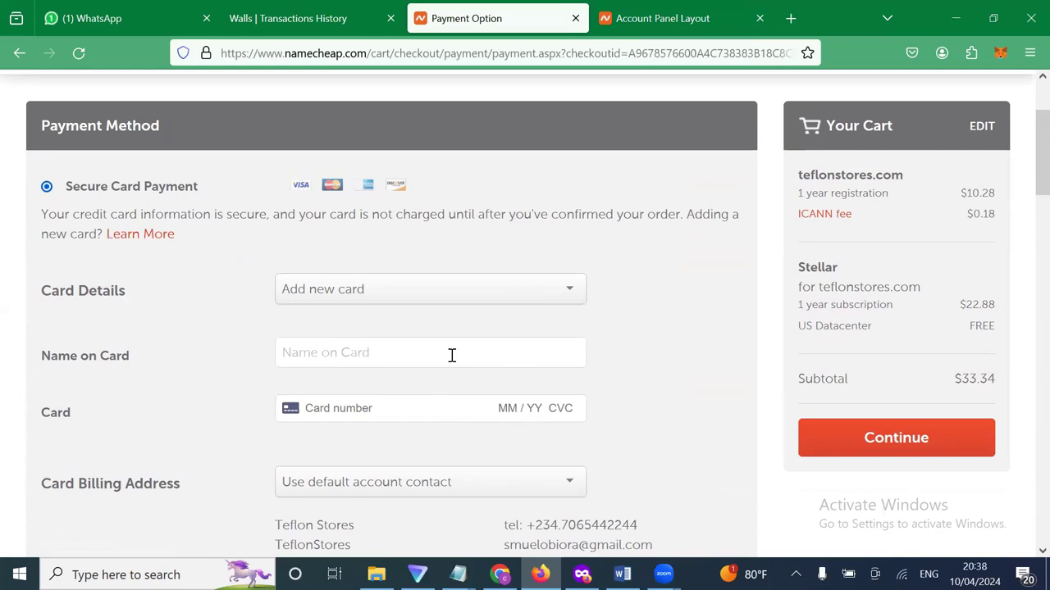
{"action": "scroll", "coordinate": [452, 355], "scroll_direction": "up", "scroll_amount": 1}
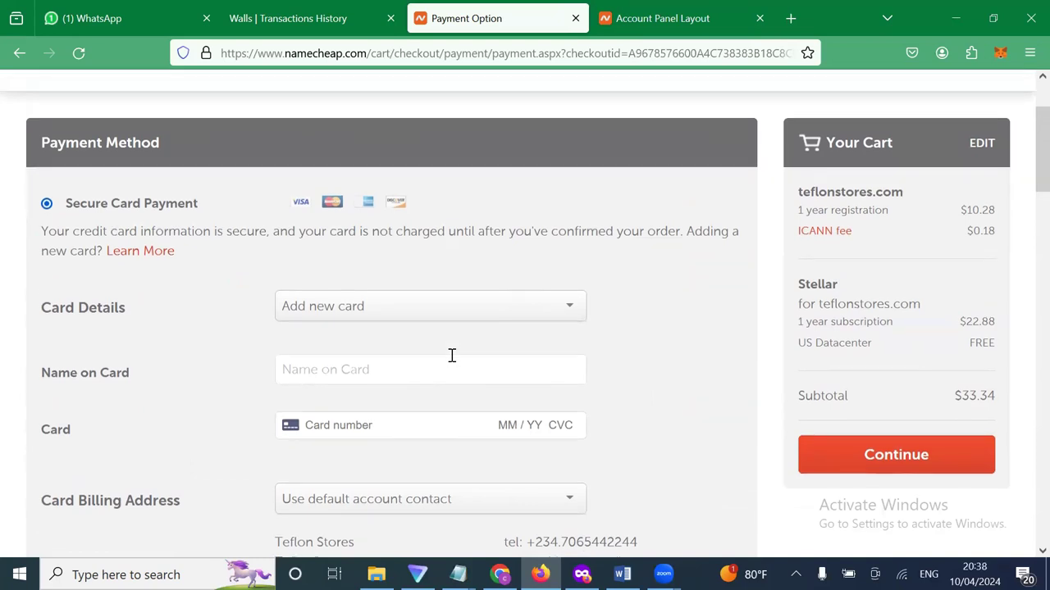
{"action": "scroll", "coordinate": [634, 278], "scroll_direction": "up", "scroll_amount": 1}
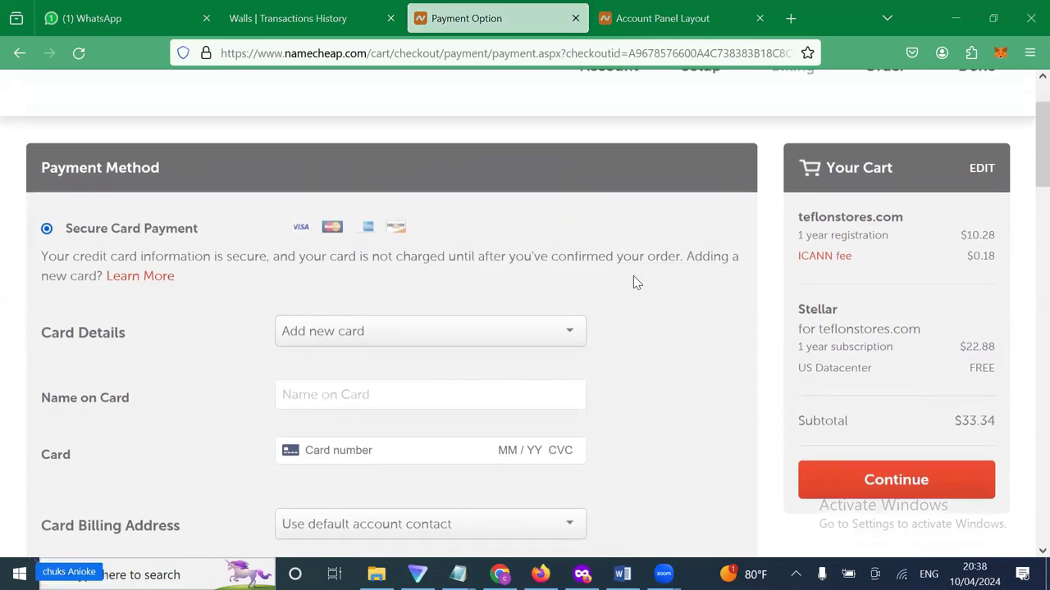
{"action": "scroll", "coordinate": [637, 310], "scroll_direction": "down", "scroll_amount": 2}
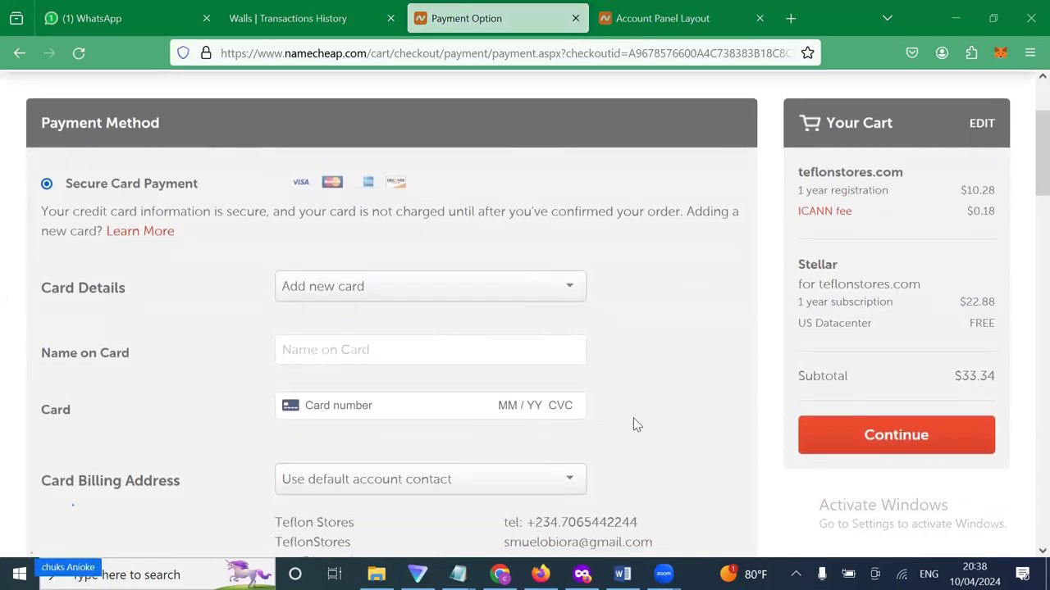
{"action": "scroll", "coordinate": [636, 424], "scroll_direction": "down", "scroll_amount": 3}
{"action": "scroll", "coordinate": [636, 424], "scroll_direction": "down", "scroll_amount": 1}
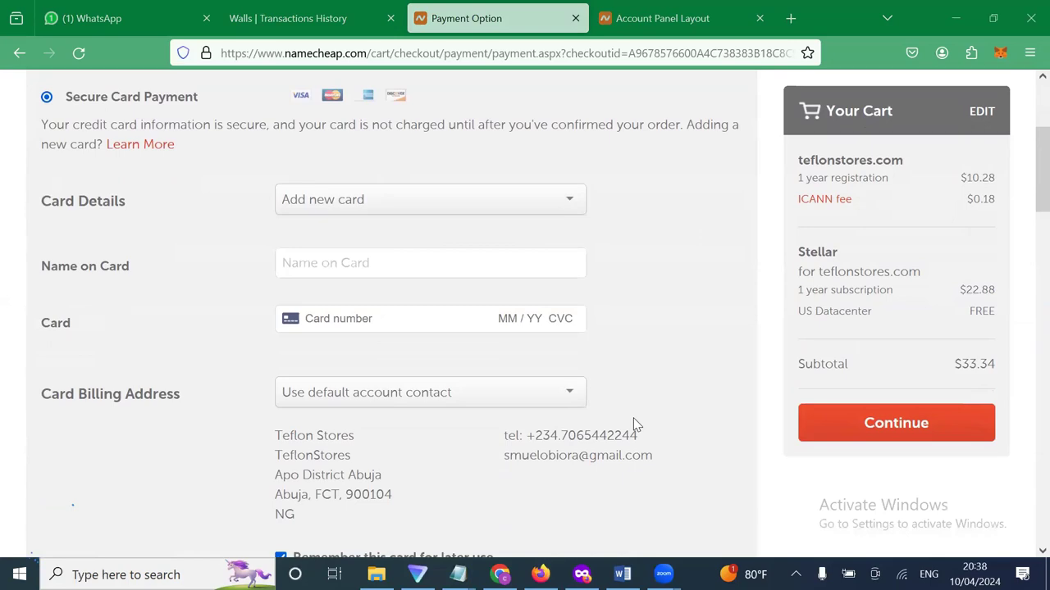
{"action": "scroll", "coordinate": [636, 425], "scroll_direction": "up", "scroll_amount": 5}
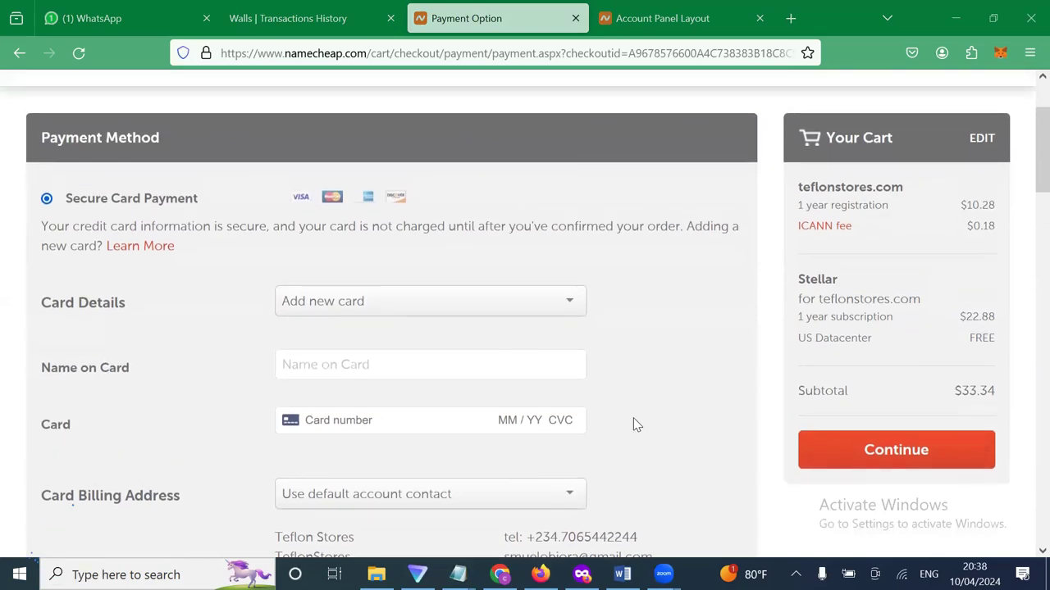
{"action": "scroll", "coordinate": [636, 425], "scroll_direction": "down", "scroll_amount": 5}
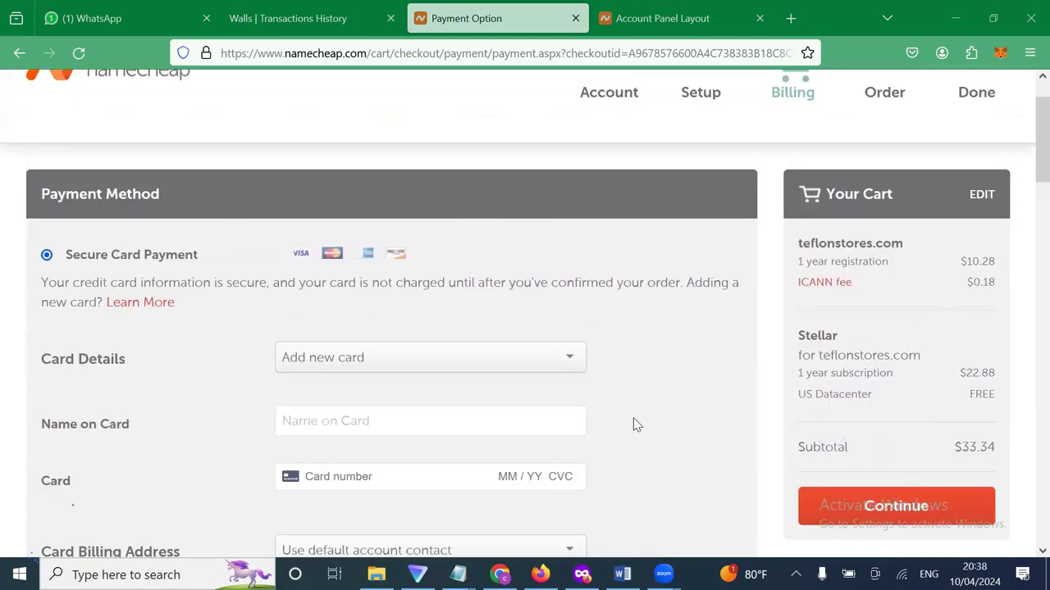
{"action": "scroll", "coordinate": [637, 425], "scroll_direction": "down", "scroll_amount": 3}
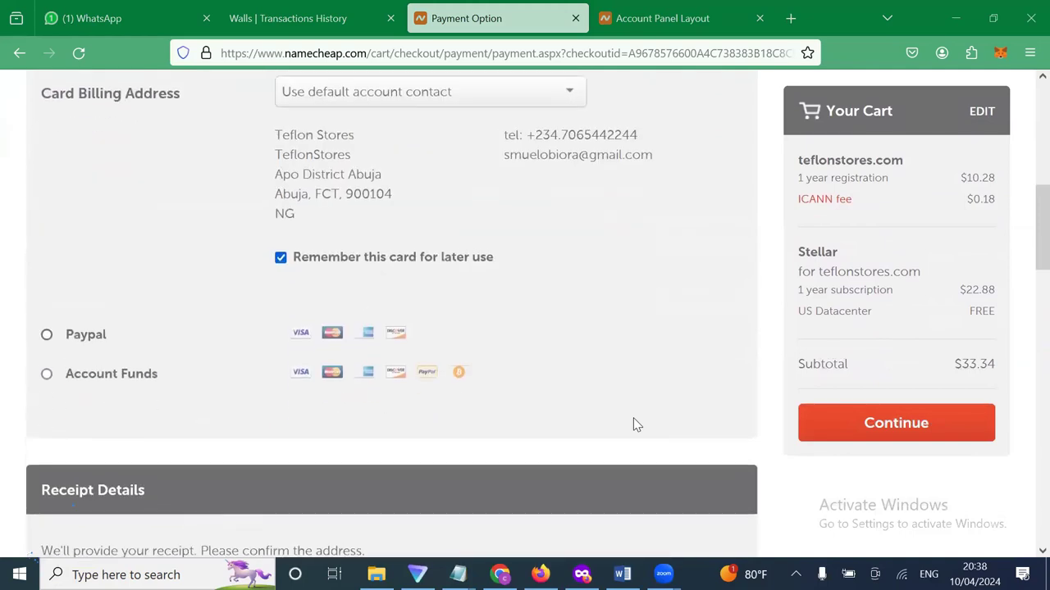
{"action": "scroll", "coordinate": [636, 425], "scroll_direction": "down", "scroll_amount": 2}
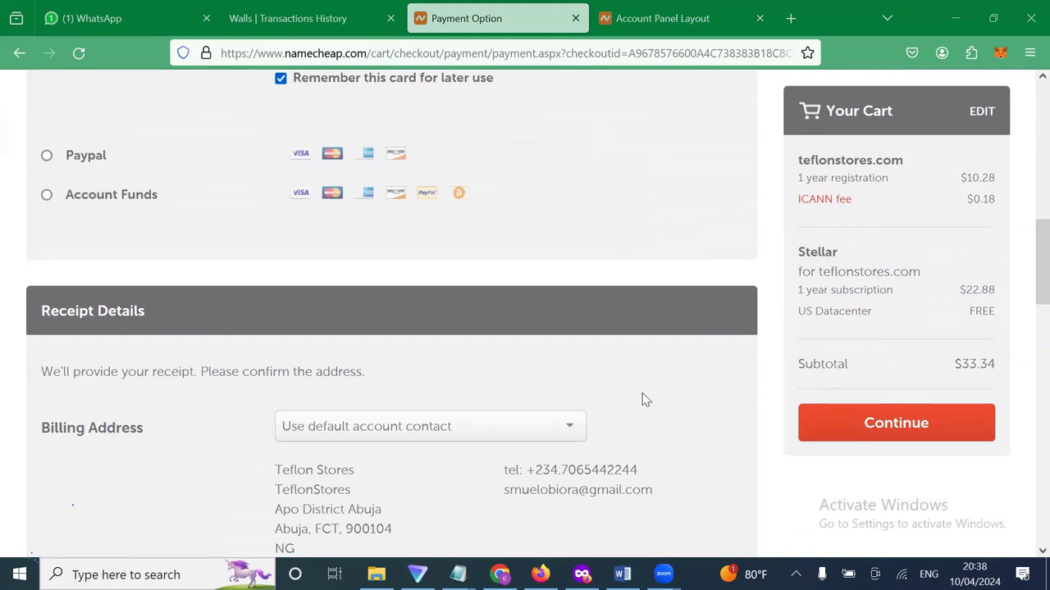
{"action": "scroll", "coordinate": [620, 285], "scroll_direction": "up", "scroll_amount": 1}
{"action": "scroll", "coordinate": [621, 286], "scroll_direction": "up", "scroll_amount": 4}
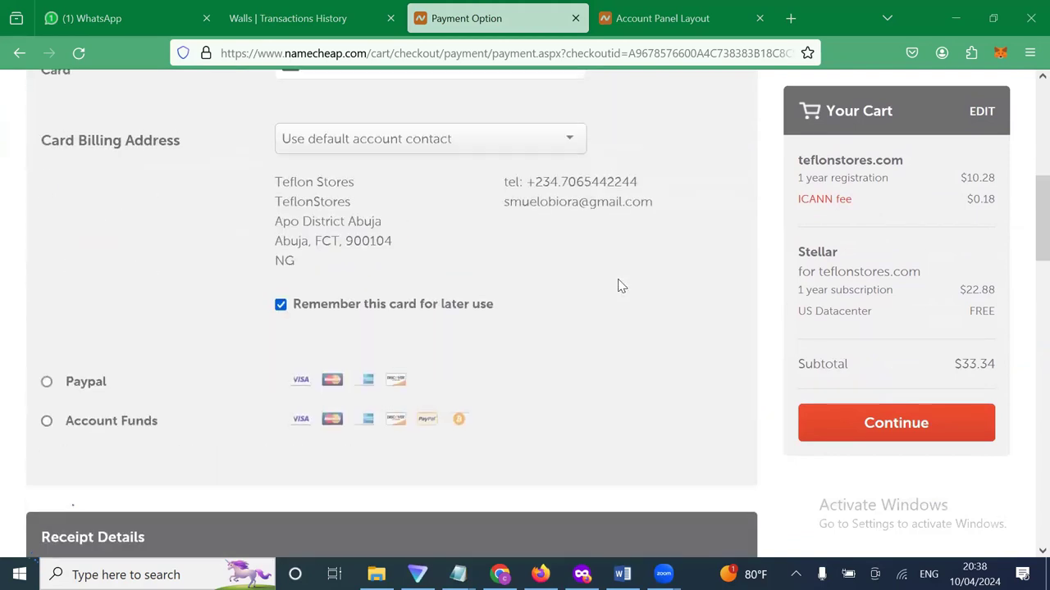
{"action": "scroll", "coordinate": [621, 285], "scroll_direction": "up", "scroll_amount": 4}
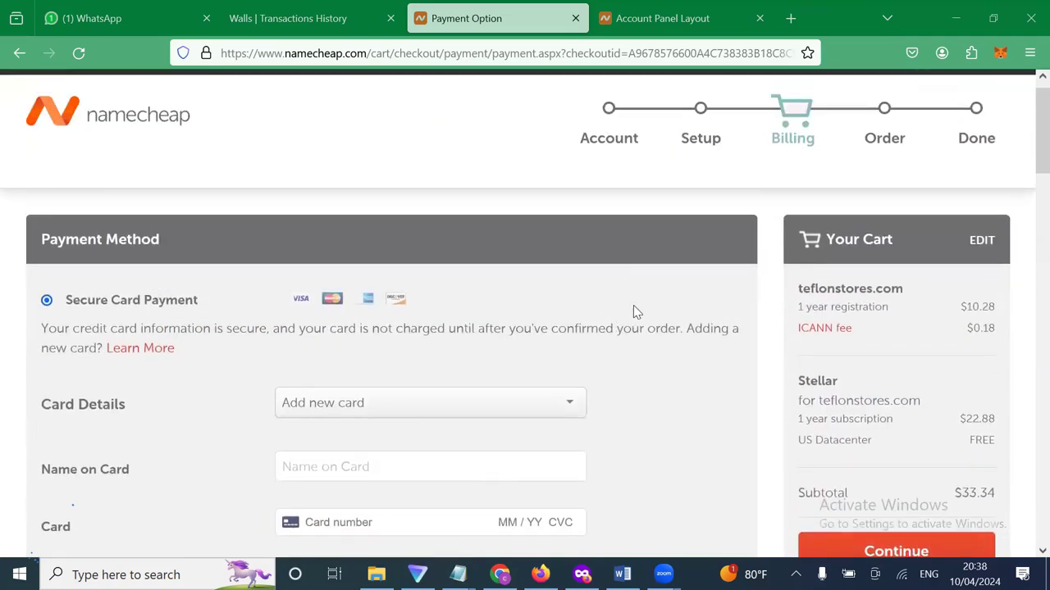
{"action": "scroll", "coordinate": [633, 305], "scroll_direction": "down", "scroll_amount": 3}
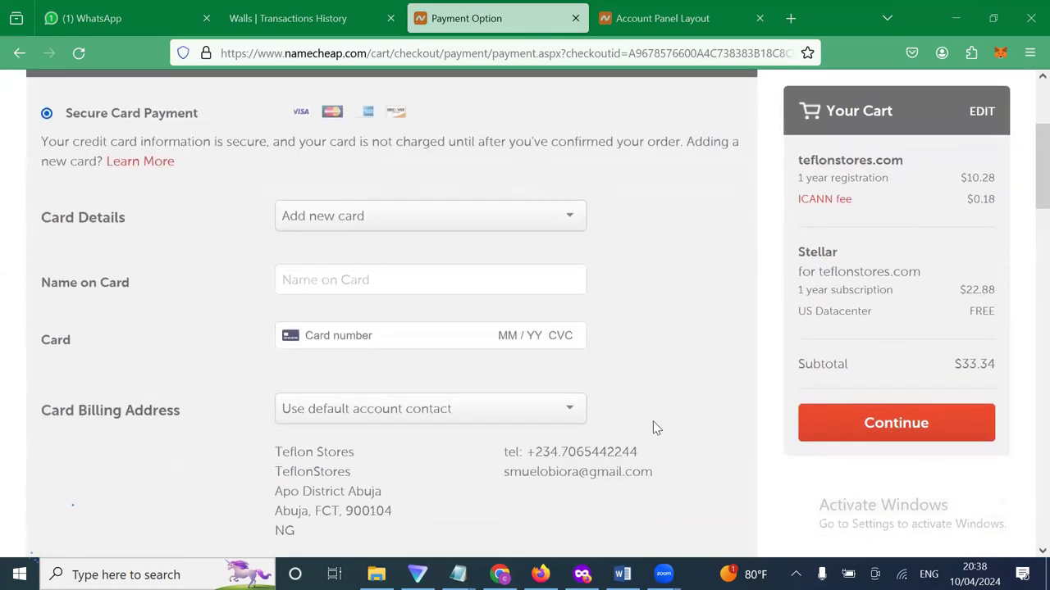
{"action": "scroll", "coordinate": [654, 426], "scroll_direction": "down", "scroll_amount": 4}
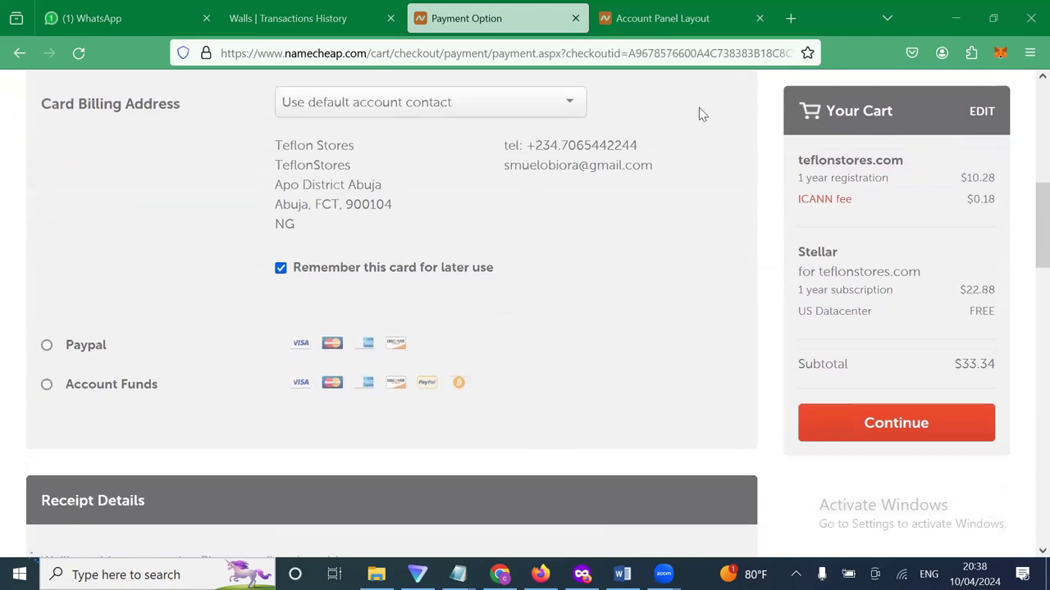
{"action": "left_click", "coordinate": [662, 18]}
{"action": "mouse_move", "coordinate": [587, 349]}
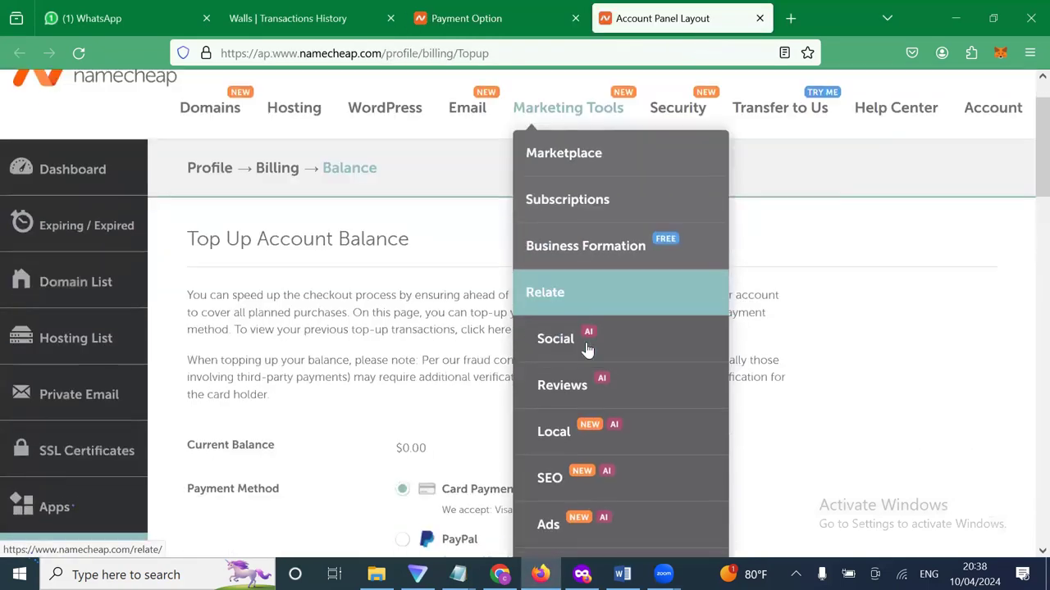
{"action": "scroll", "coordinate": [587, 349], "scroll_direction": "down", "scroll_amount": 1}
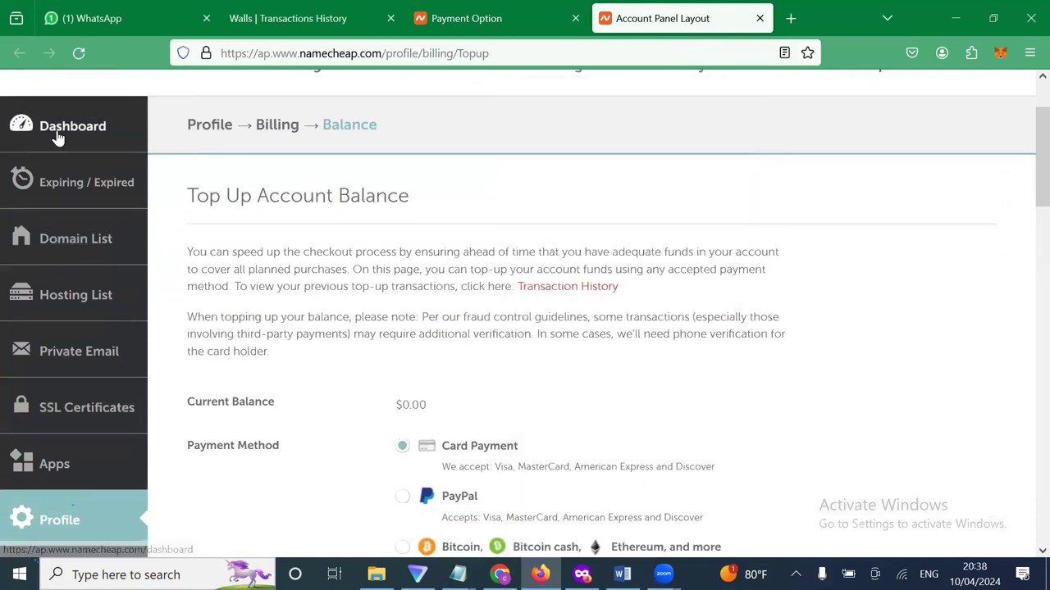
{"action": "left_click", "coordinate": [58, 135]}
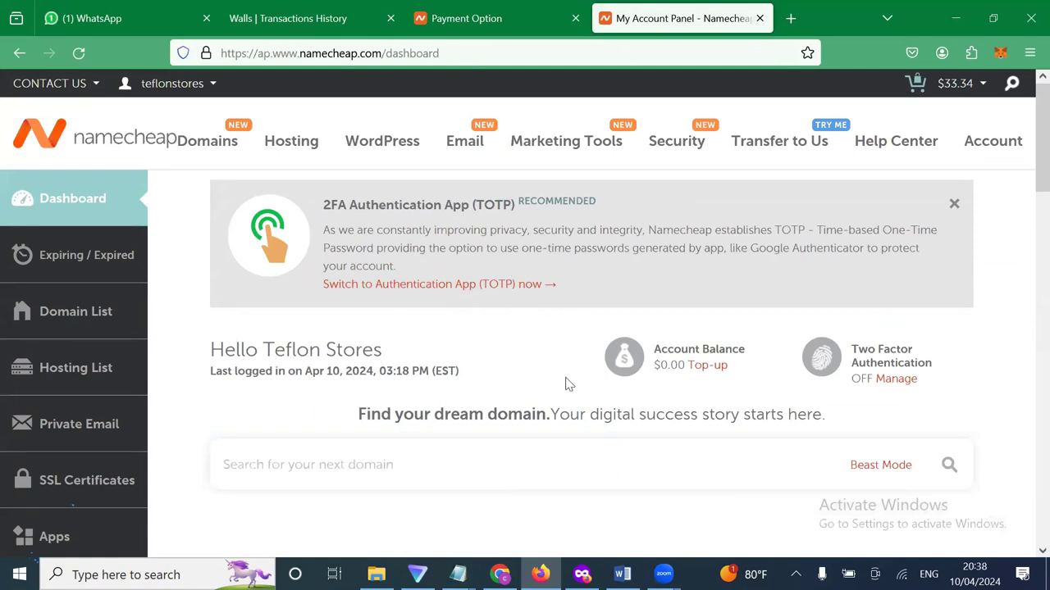
{"action": "scroll", "coordinate": [370, 407], "scroll_direction": "down", "scroll_amount": 1}
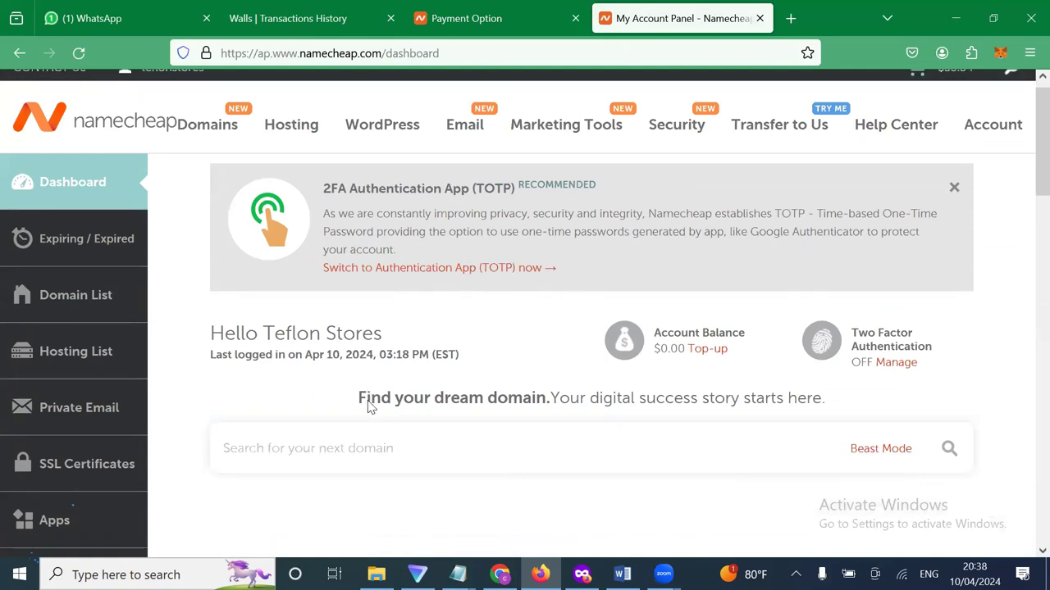
{"action": "scroll", "coordinate": [369, 406], "scroll_direction": "down", "scroll_amount": 1}
{"action": "scroll", "coordinate": [258, 262], "scroll_direction": "up", "scroll_amount": 2}
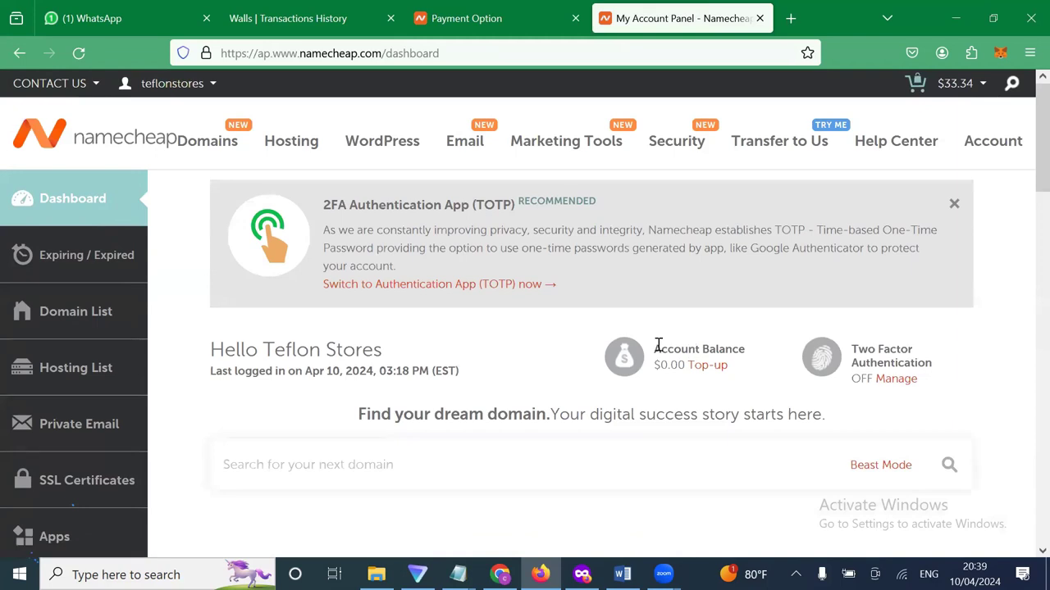
{"action": "scroll", "coordinate": [652, 346], "scroll_direction": "down", "scroll_amount": 1}
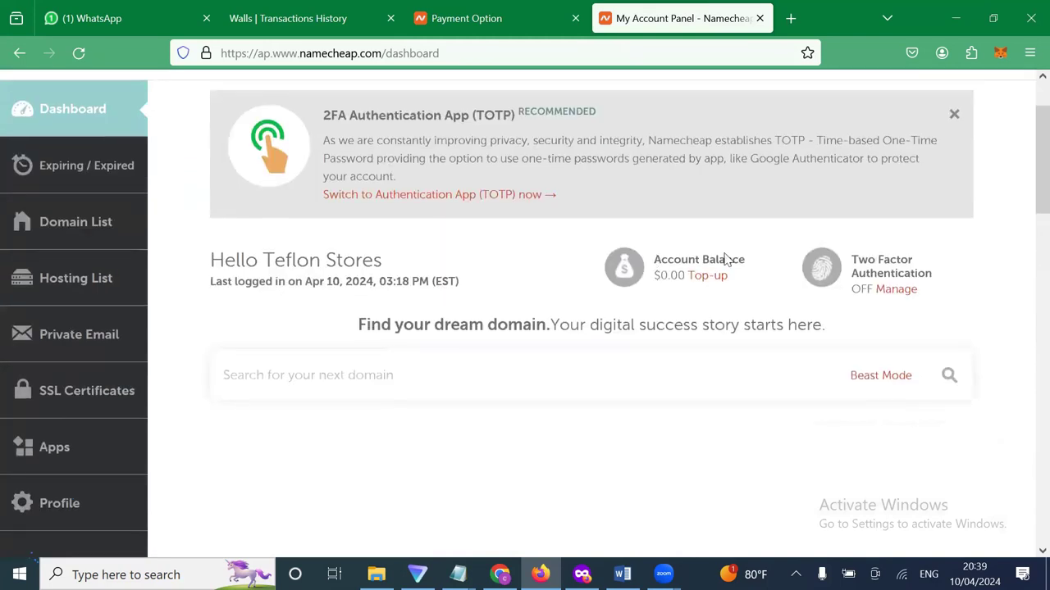
{"action": "triple_click", "coordinate": [757, 259]}
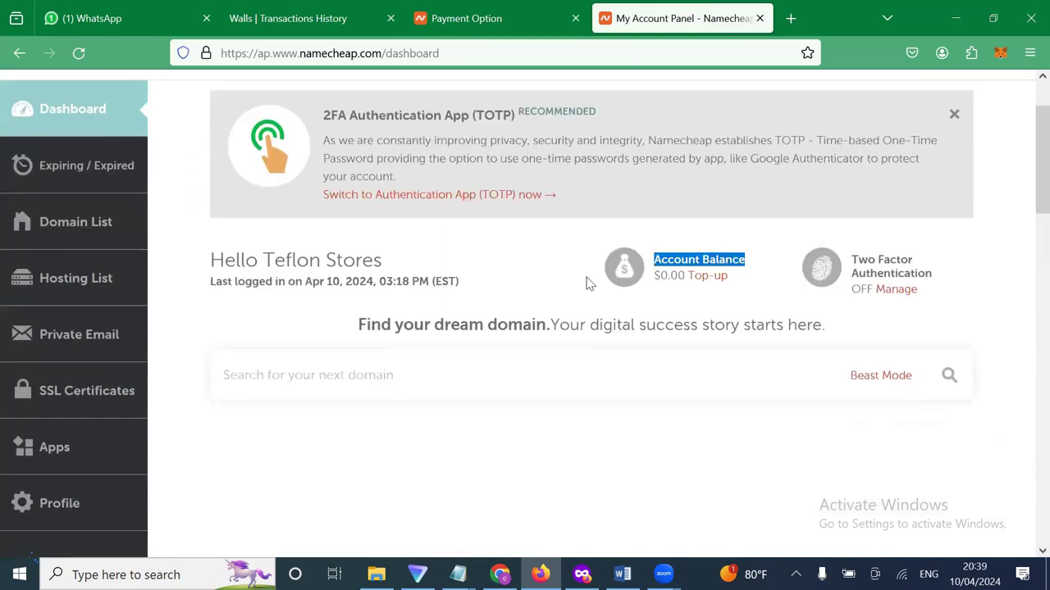
{"action": "left_click_drag", "start_coordinate": [583, 283], "coordinate": [738, 282]}
{"action": "left_click", "coordinate": [658, 279]}
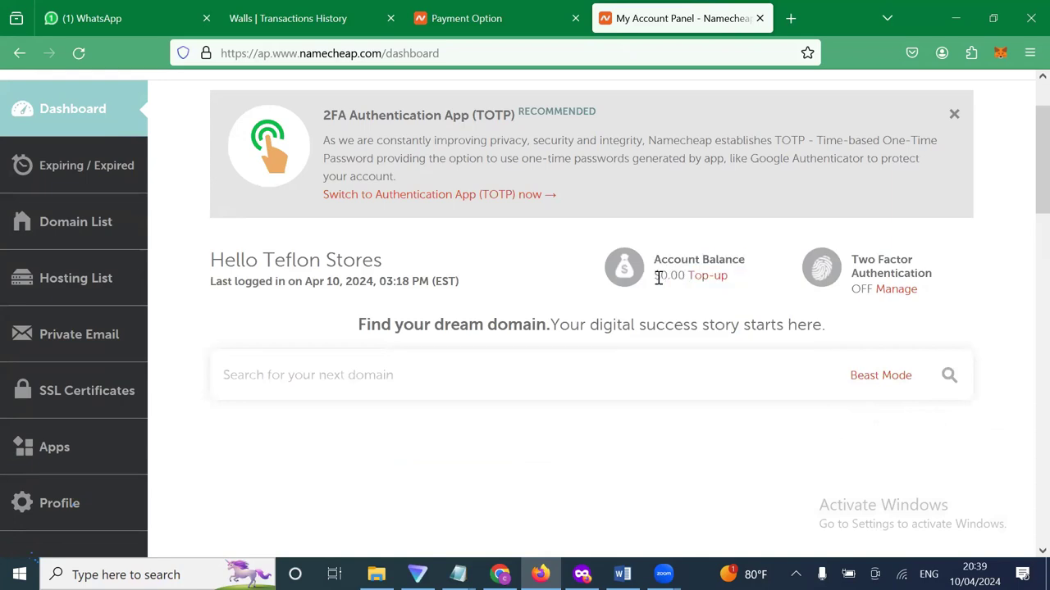
{"action": "double_click", "coordinate": [697, 279]}
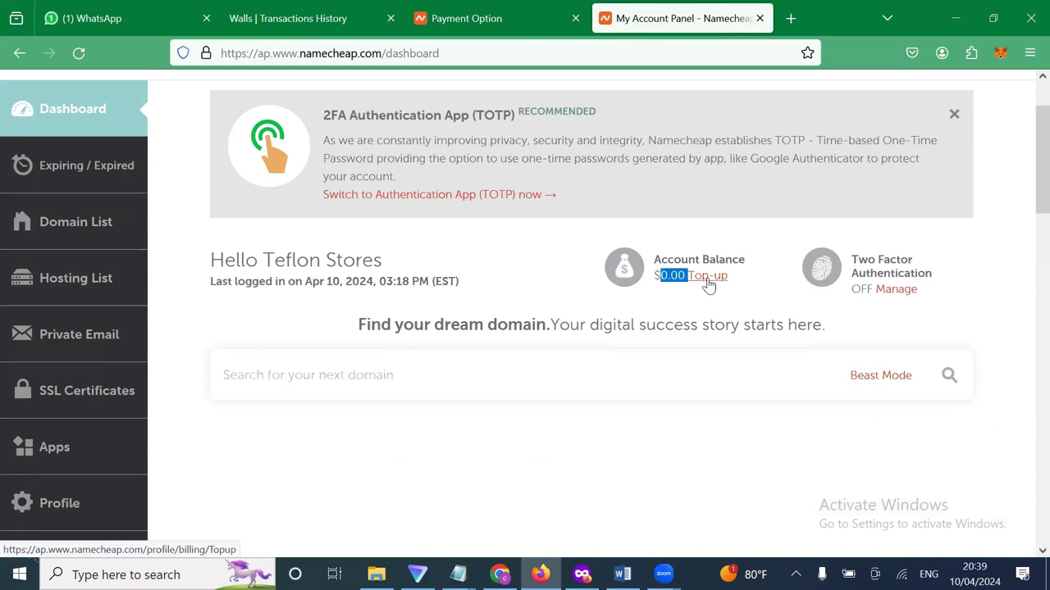
Start a balance top-up with the Bitcoin, Bitcoin cash, Ethereum option and reach the Bitcoin form.
{"action": "left_click", "coordinate": [709, 282]}
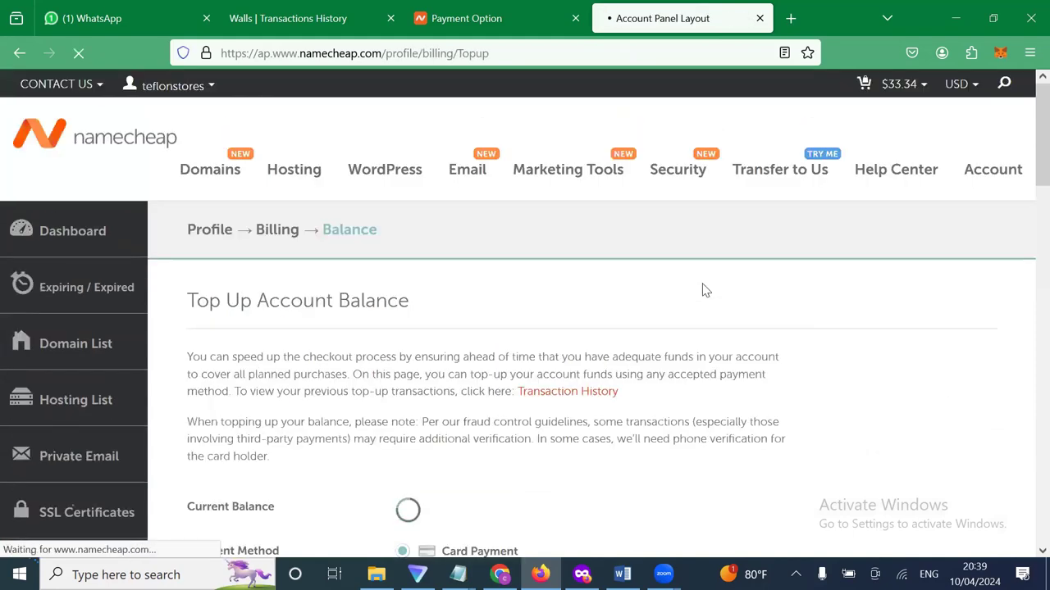
{"action": "scroll", "coordinate": [583, 410], "scroll_direction": "down", "scroll_amount": 3}
{"action": "scroll", "coordinate": [583, 410], "scroll_direction": "down", "scroll_amount": 1}
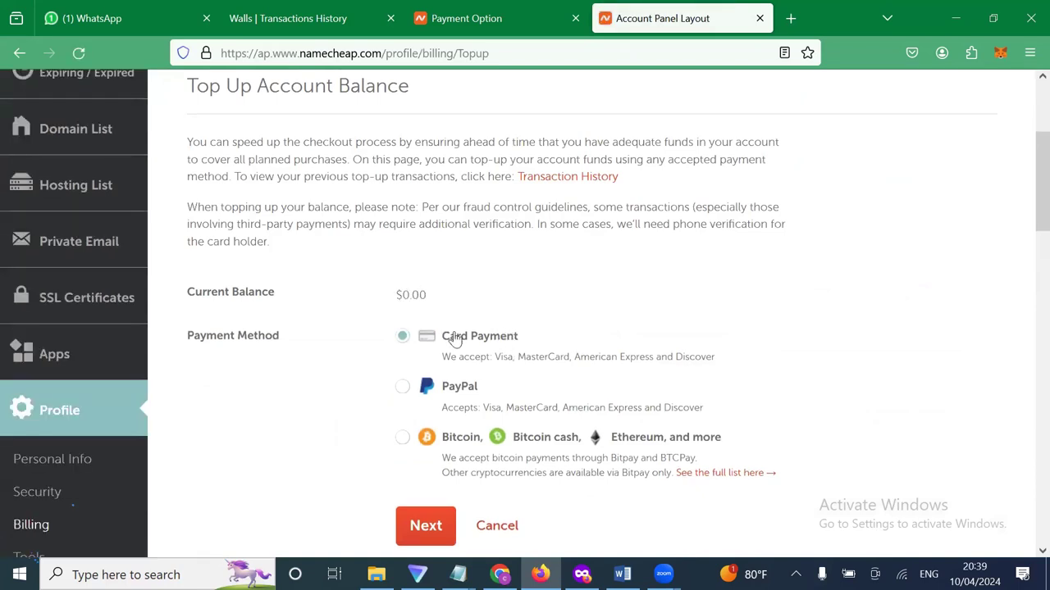
{"action": "scroll", "coordinate": [443, 332], "scroll_direction": "down", "scroll_amount": 1}
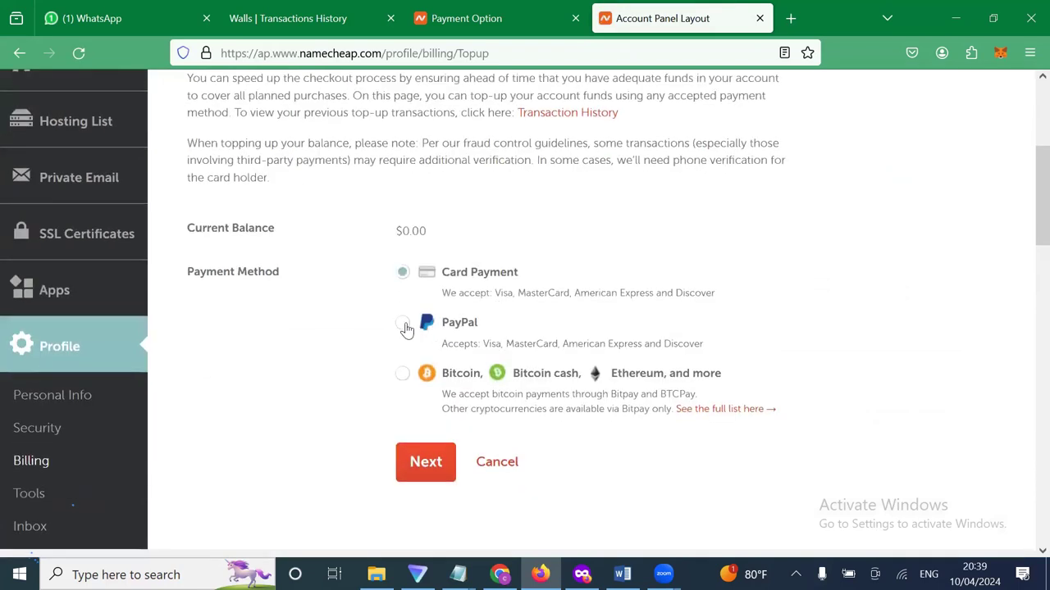
{"action": "left_click", "coordinate": [405, 323]}
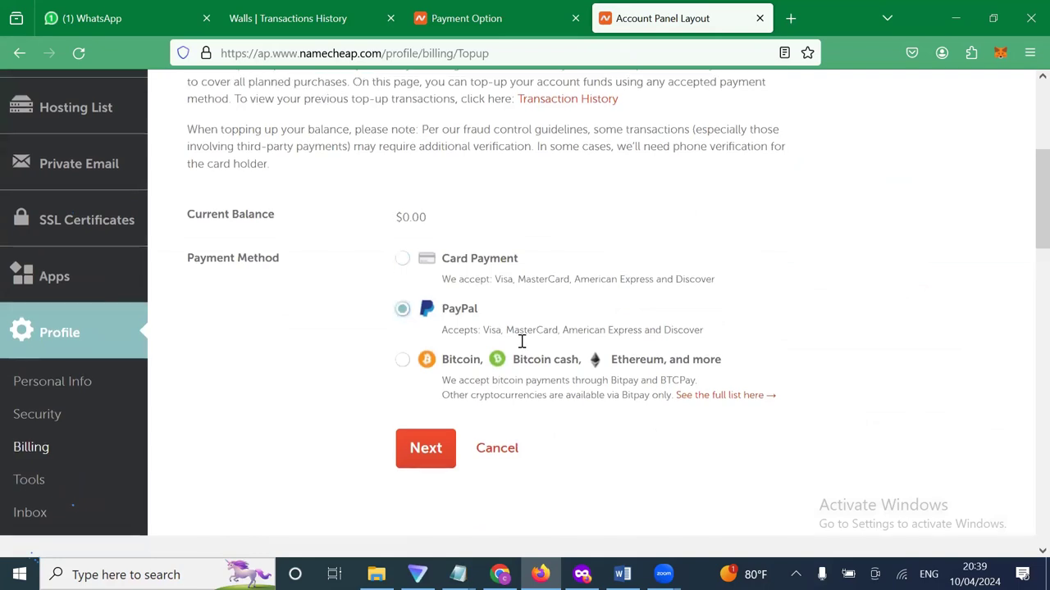
{"action": "left_click", "coordinate": [405, 327]}
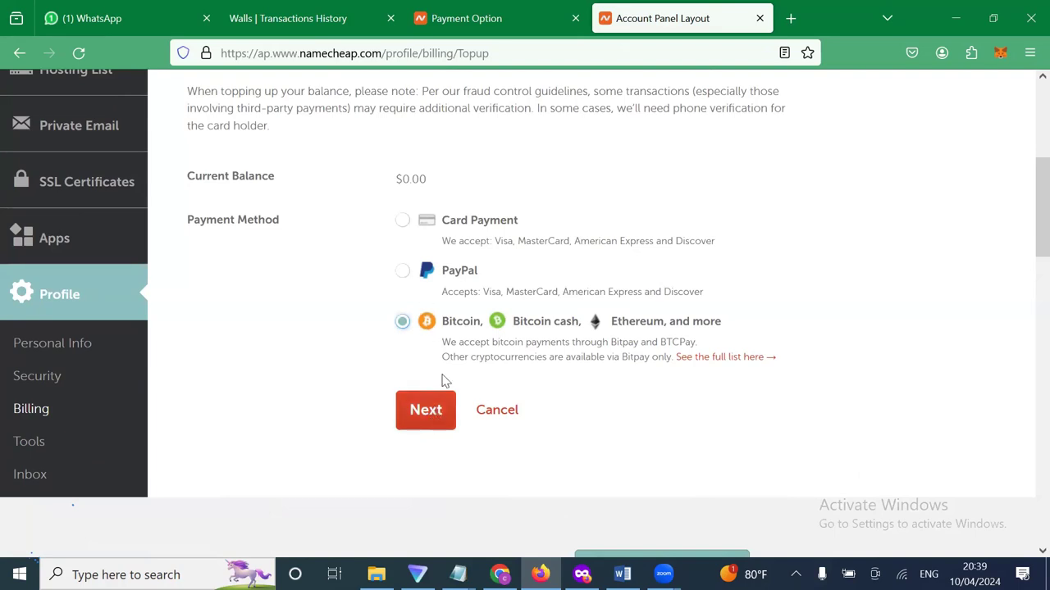
{"action": "left_click", "coordinate": [425, 411]}
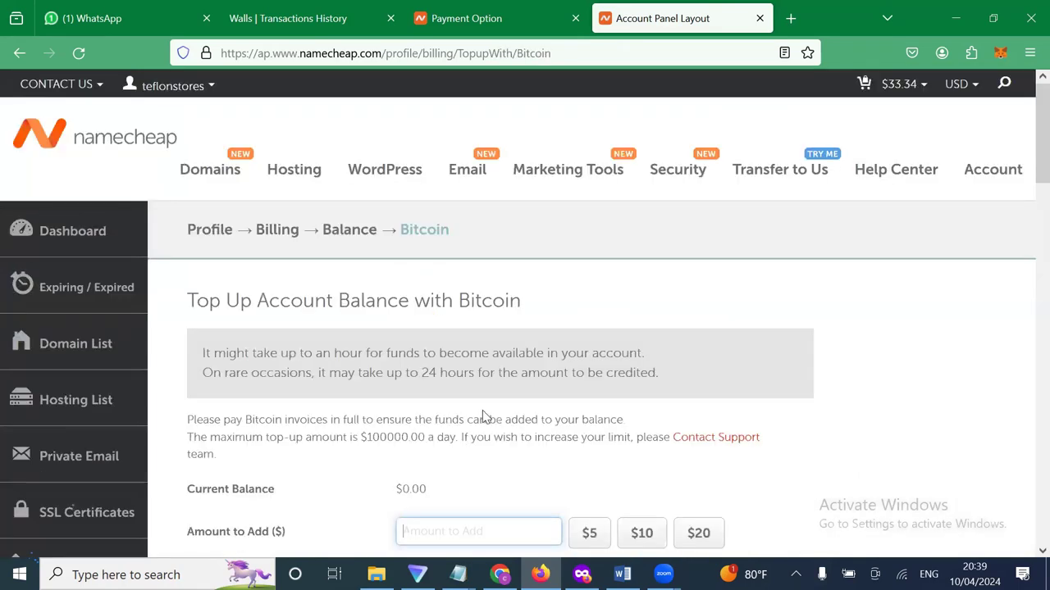
Check the $33.34 cart subtotal on the checkout tab, then enter 37 as the amount to add.
{"action": "scroll", "coordinate": [468, 238], "scroll_direction": "down", "scroll_amount": 3}
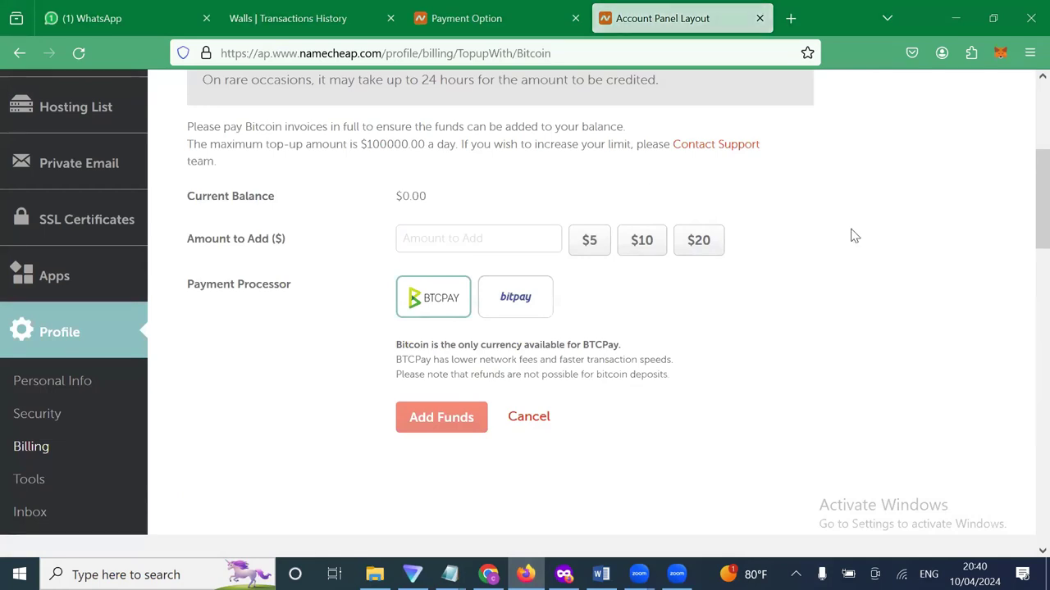
{"action": "left_click", "coordinate": [471, 240]}
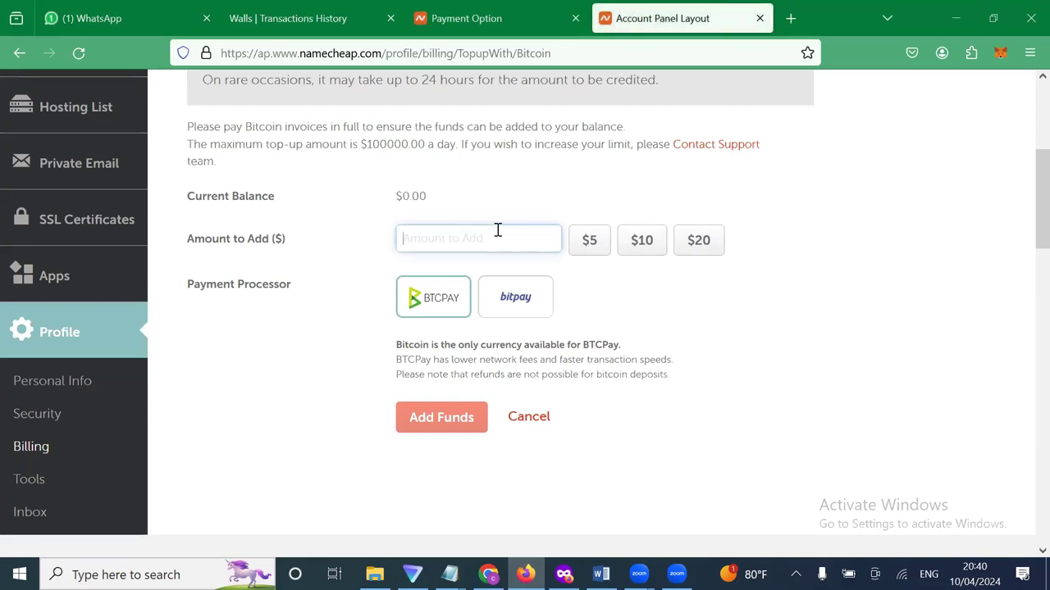
{"action": "left_click", "coordinate": [497, 33]}
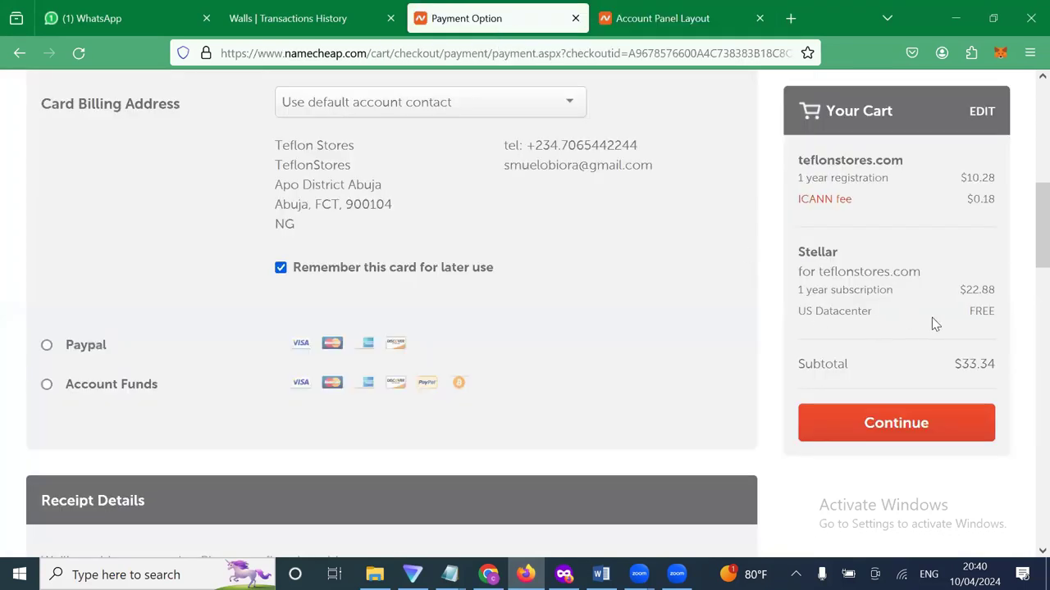
{"action": "left_click_drag", "start_coordinate": [960, 364], "coordinate": [671, 42]}
{"action": "left_click", "coordinate": [670, 31]}
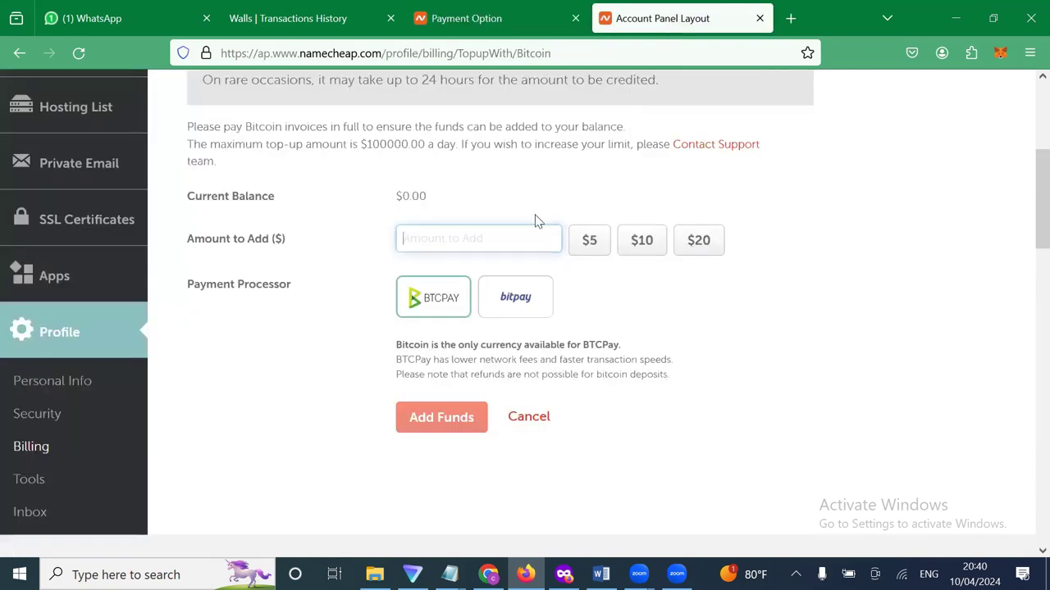
{"action": "type", "text": "37"}
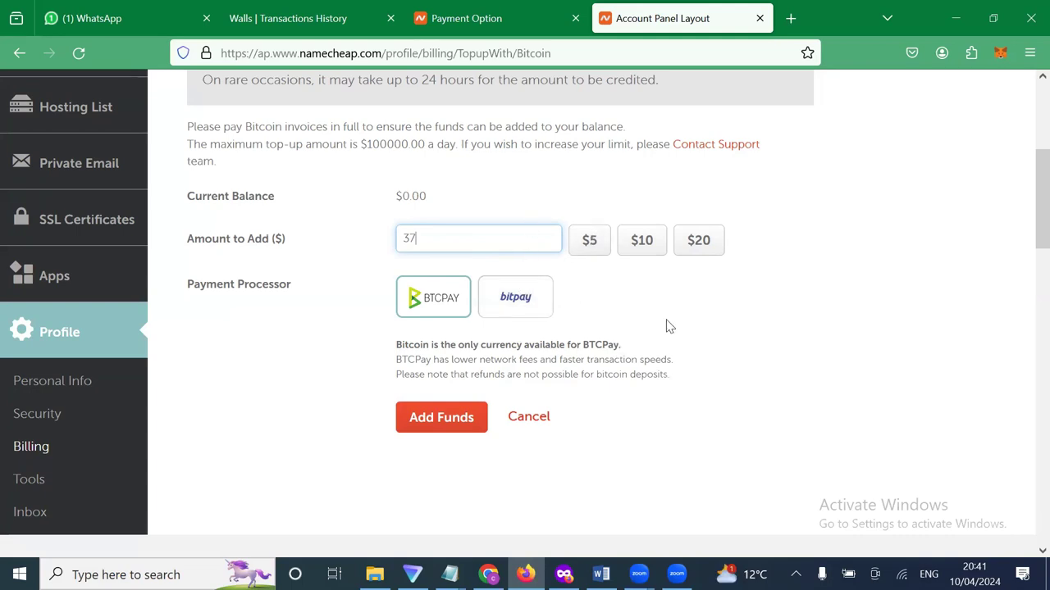
{"action": "left_click", "coordinate": [803, 461]}
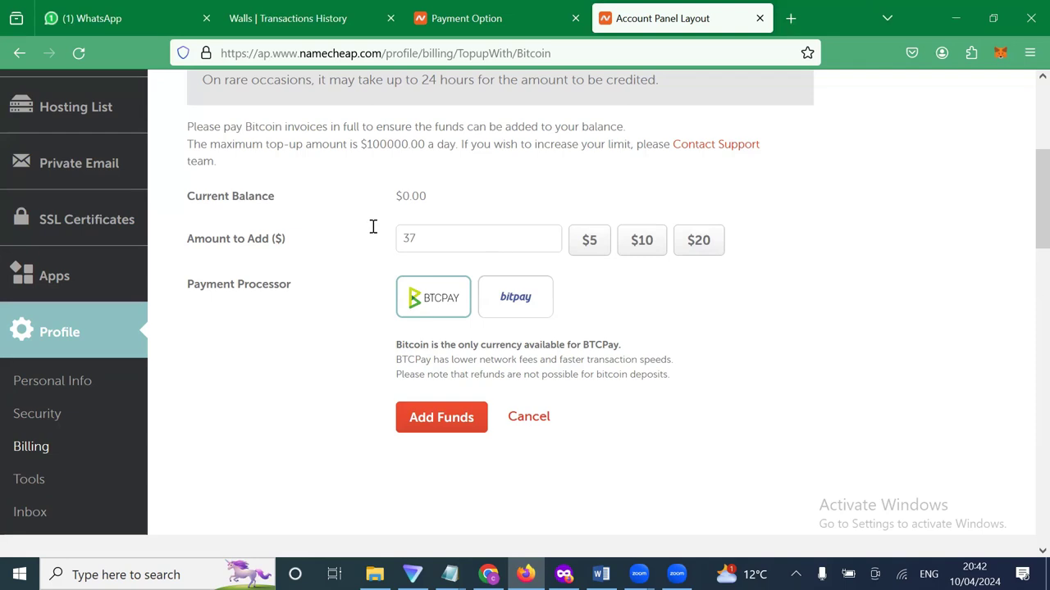
{"action": "key", "text": "Tab"}
{"action": "left_click", "coordinate": [548, 197]}
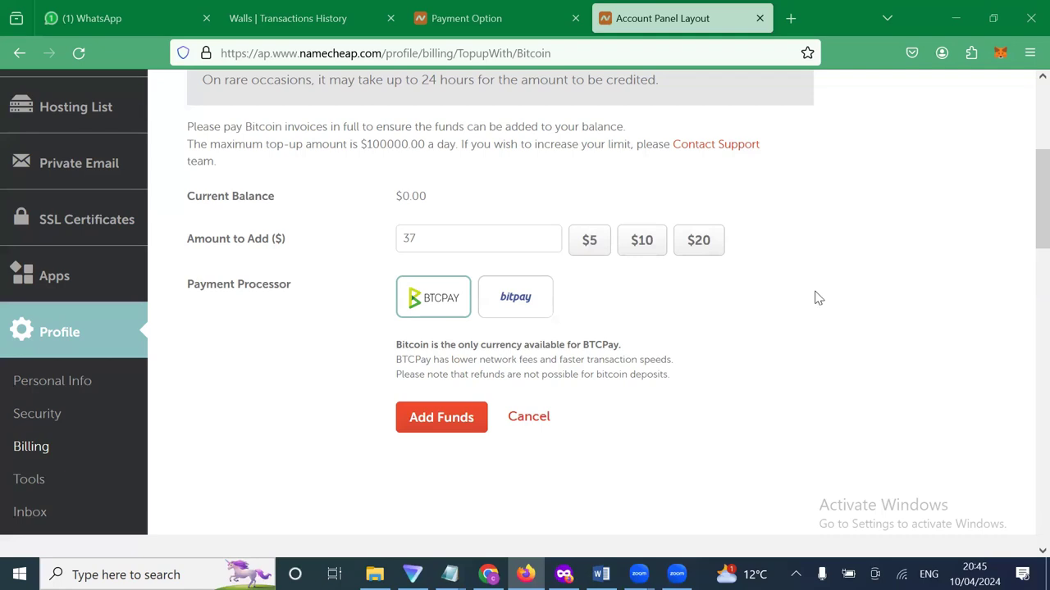
{"action": "left_click", "coordinate": [484, 239]}
{"action": "double_click", "coordinate": [392, 237]}
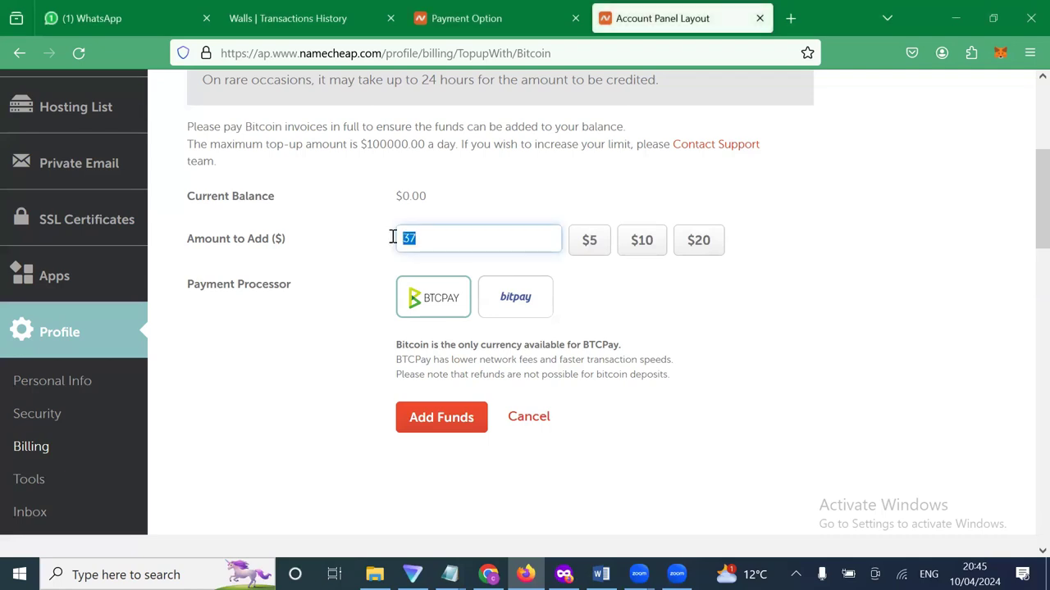
{"action": "left_click", "coordinate": [445, 235]}
{"action": "left_click_drag", "start_coordinate": [399, 237], "coordinate": [509, 197]}
{"action": "left_click", "coordinate": [482, 218]}
Confirm the save folder in Zoom's Browse For Folder dialog so the top-up form returns.
{"action": "left_click", "coordinate": [371, 238]}
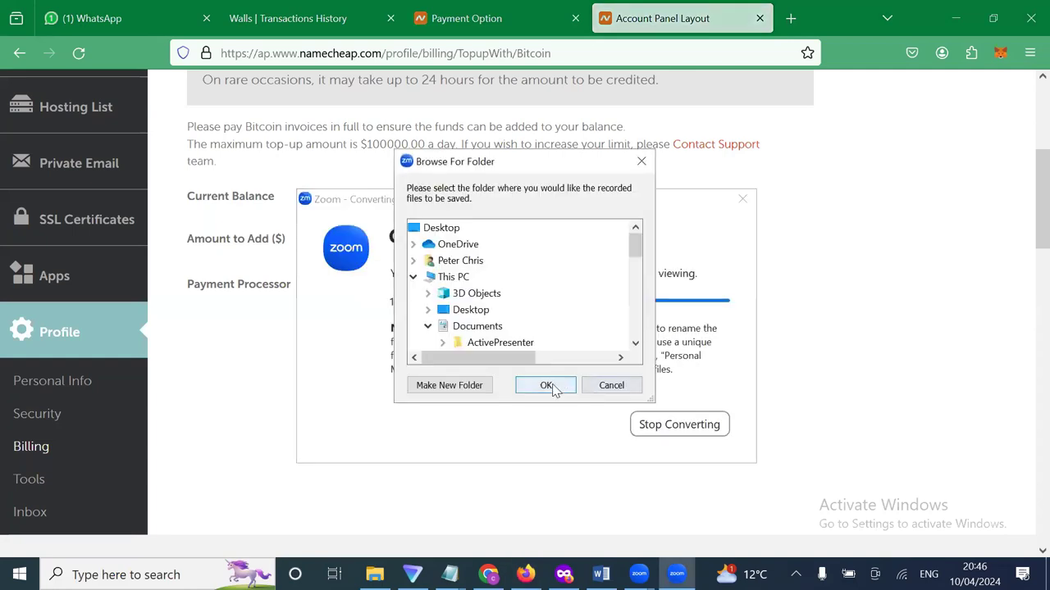
{"action": "left_click", "coordinate": [552, 390]}
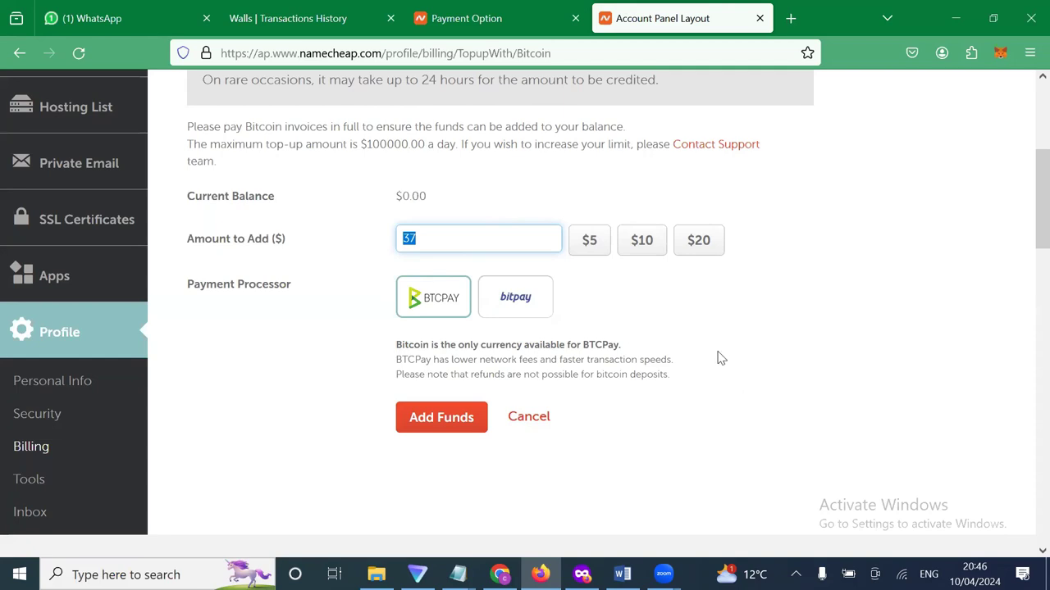
{"action": "left_click", "coordinate": [767, 342]}
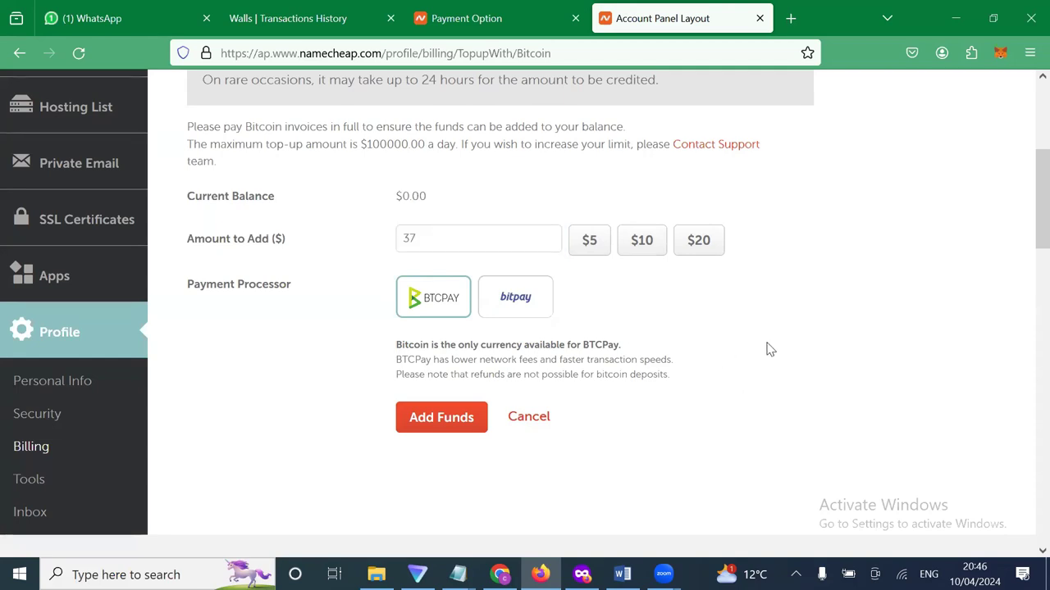
{"action": "left_click", "coordinate": [399, 238]}
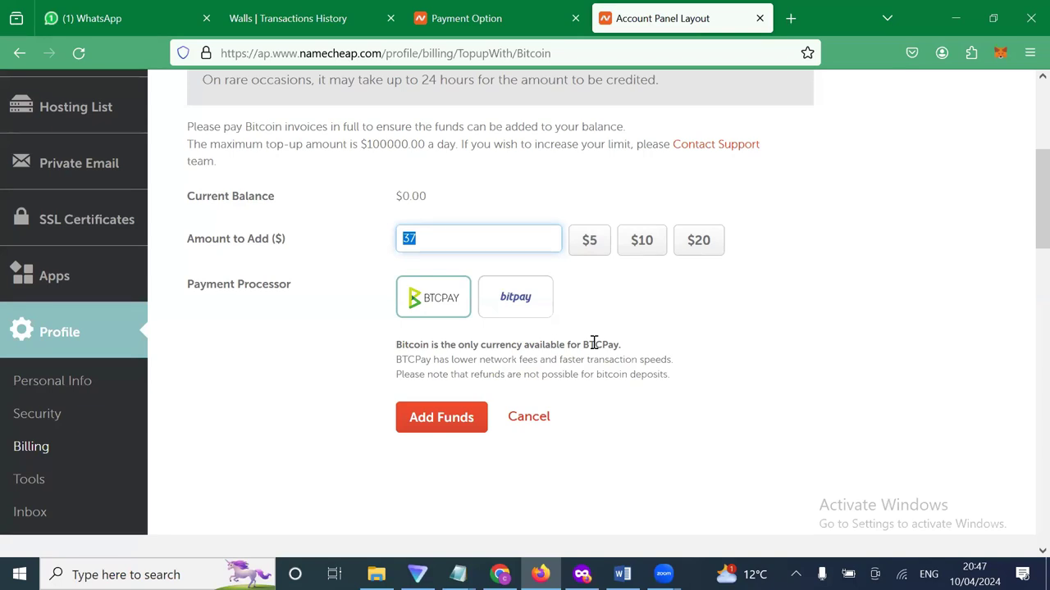
{"action": "left_click", "coordinate": [626, 319]}
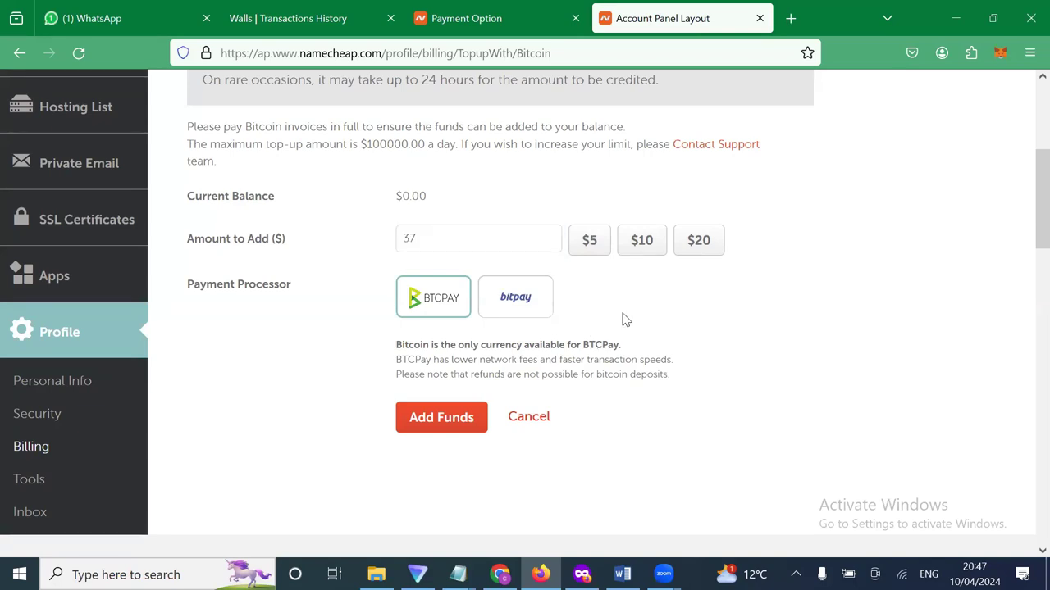
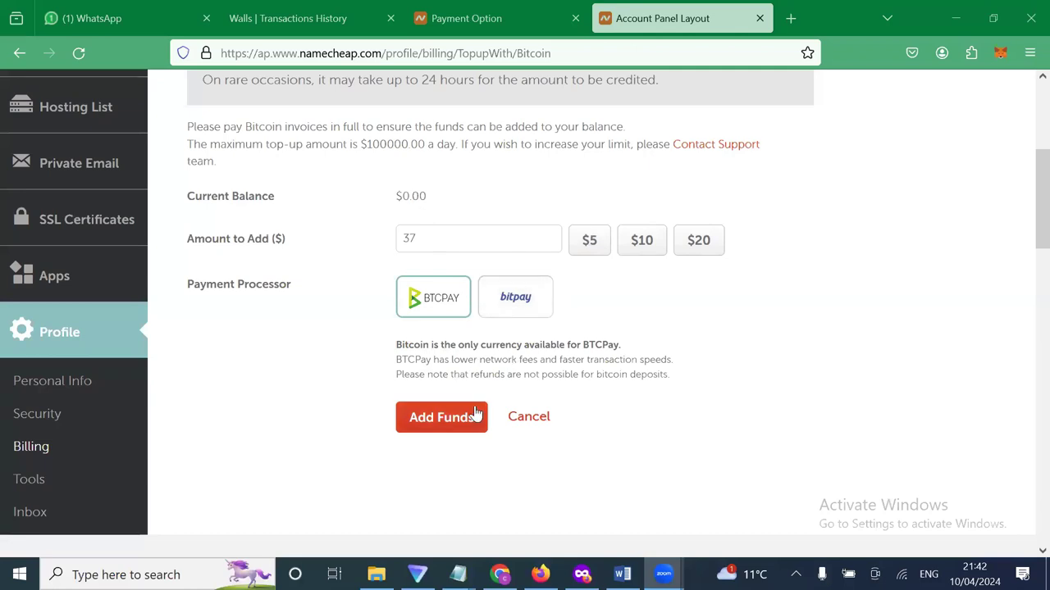
Choose Bitpay as the payment processor and submit the $37 Add Funds request.
{"action": "left_click", "coordinate": [533, 297]}
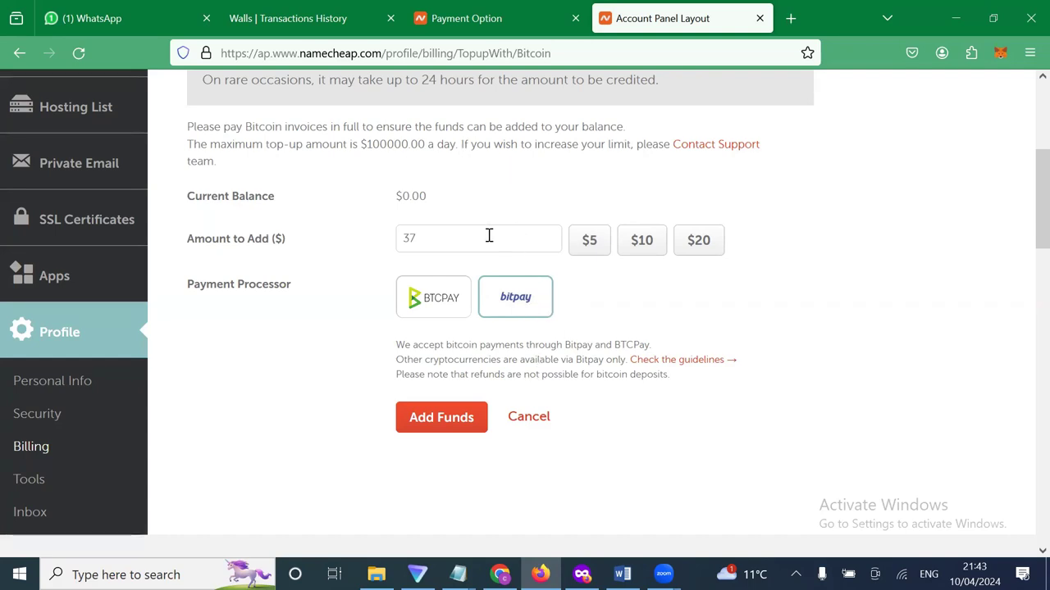
{"action": "left_click", "coordinate": [449, 420]}
{"action": "left_click", "coordinate": [448, 420]}
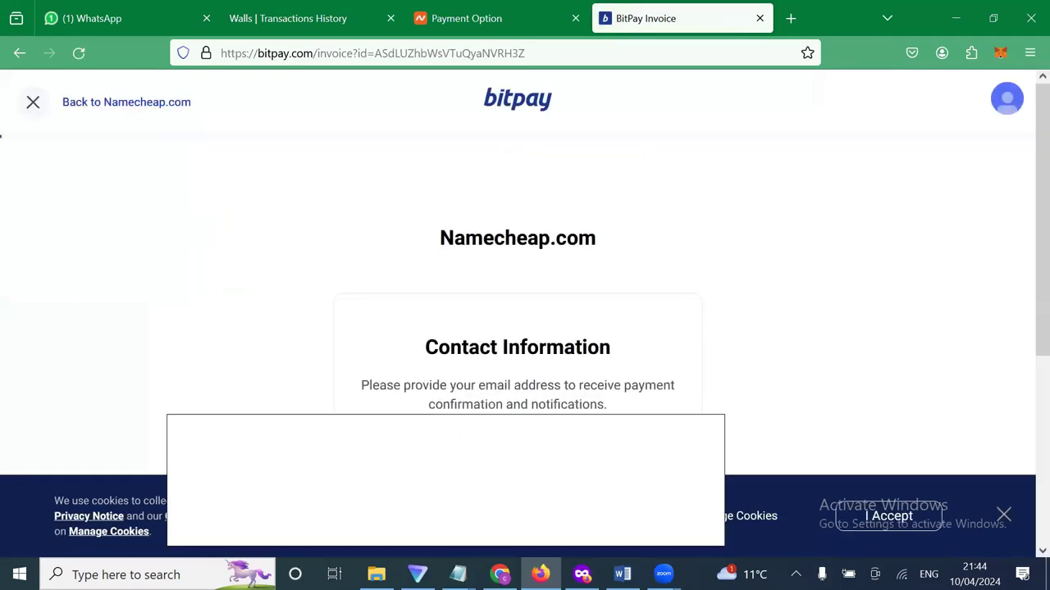
Copy the saved contact e-mail from Notepad and paste it into BitPay's EMAIL field.
{"action": "scroll", "coordinate": [518, 382], "scroll_direction": "down", "scroll_amount": 3}
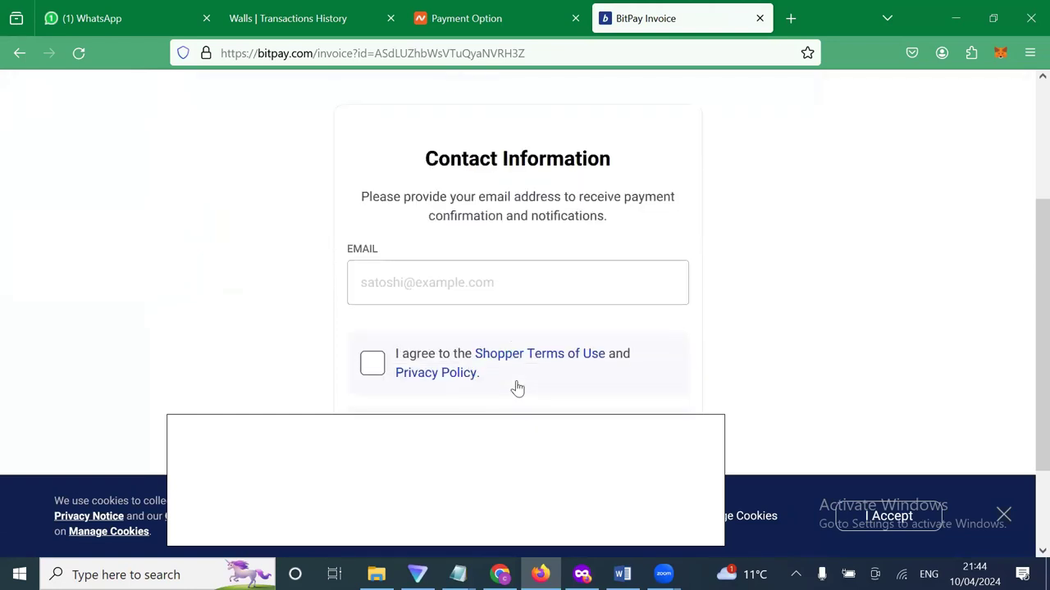
{"action": "left_click", "coordinate": [466, 279]}
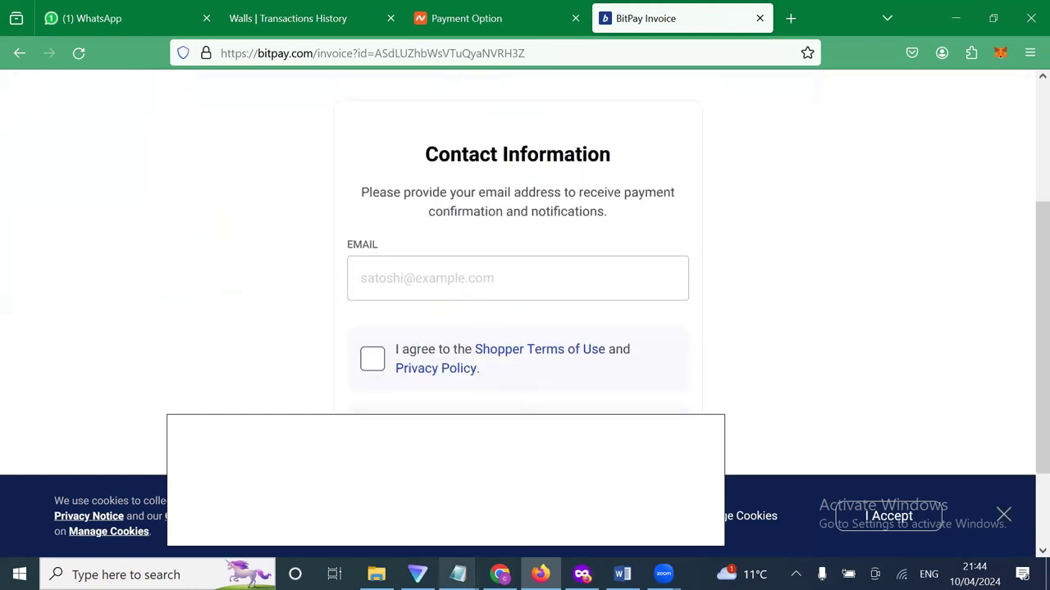
{"action": "mouse_move", "coordinate": [459, 570]}
{"action": "left_click", "coordinate": [496, 549]}
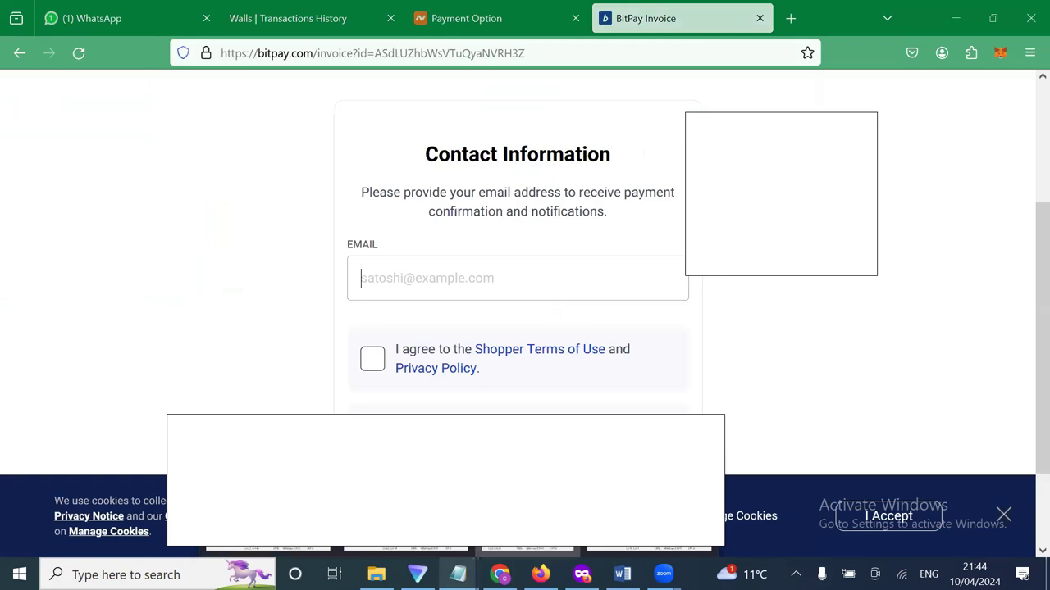
{"action": "left_click", "coordinate": [746, 298]}
{"action": "key", "text": "Up"}
{"action": "key", "text": "Up"}
{"action": "key", "text": "Up"}
{"action": "key", "text": "Up"}
{"action": "key", "text": "Up"}
{"action": "key", "text": "End"}
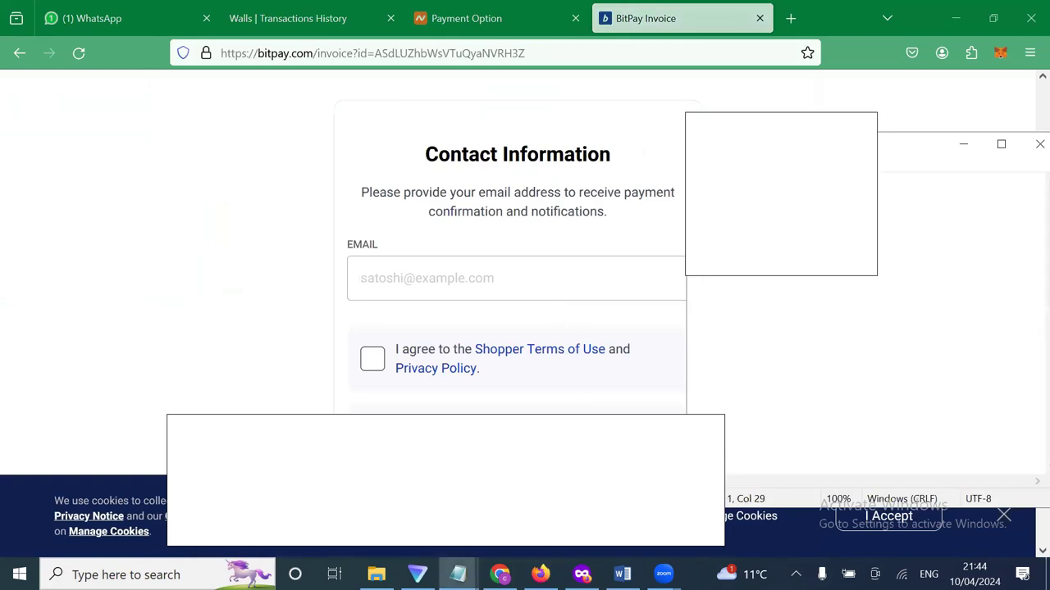
{"action": "left_click", "coordinate": [478, 286]}
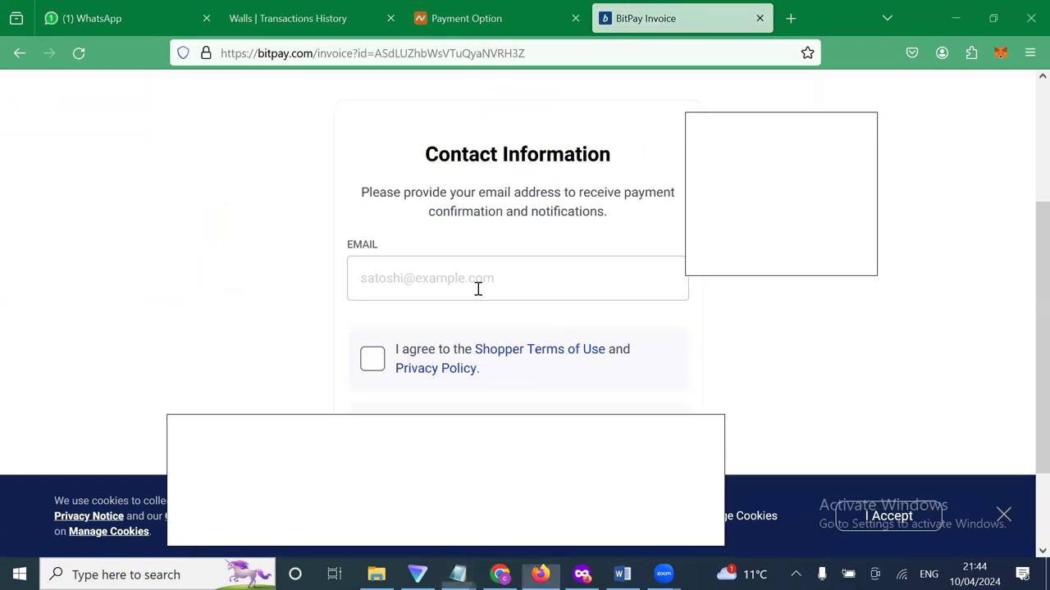
{"action": "key", "text": "ctrl+v"}
Accept the Shopper Terms of Use and continue to payment.
{"action": "scroll", "coordinate": [478, 288], "scroll_direction": "down", "scroll_amount": 2}
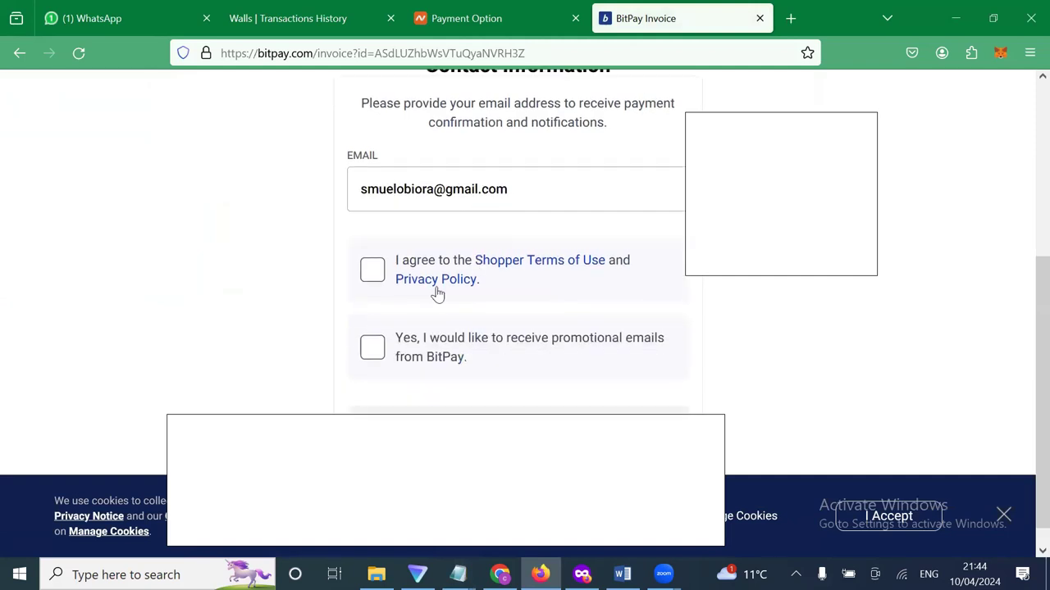
{"action": "left_click", "coordinate": [373, 269]}
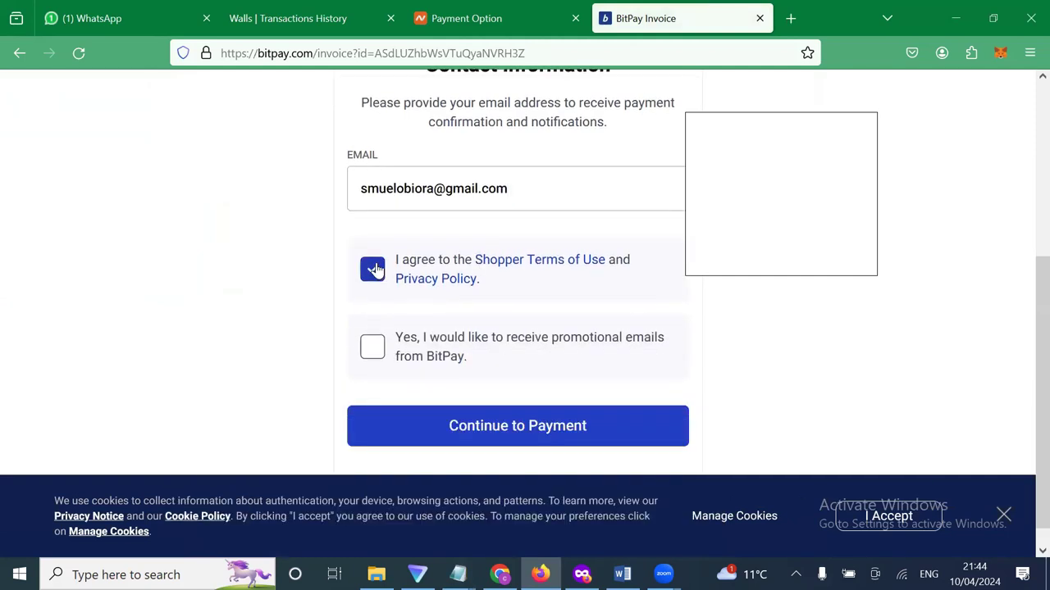
{"action": "left_click", "coordinate": [545, 439]}
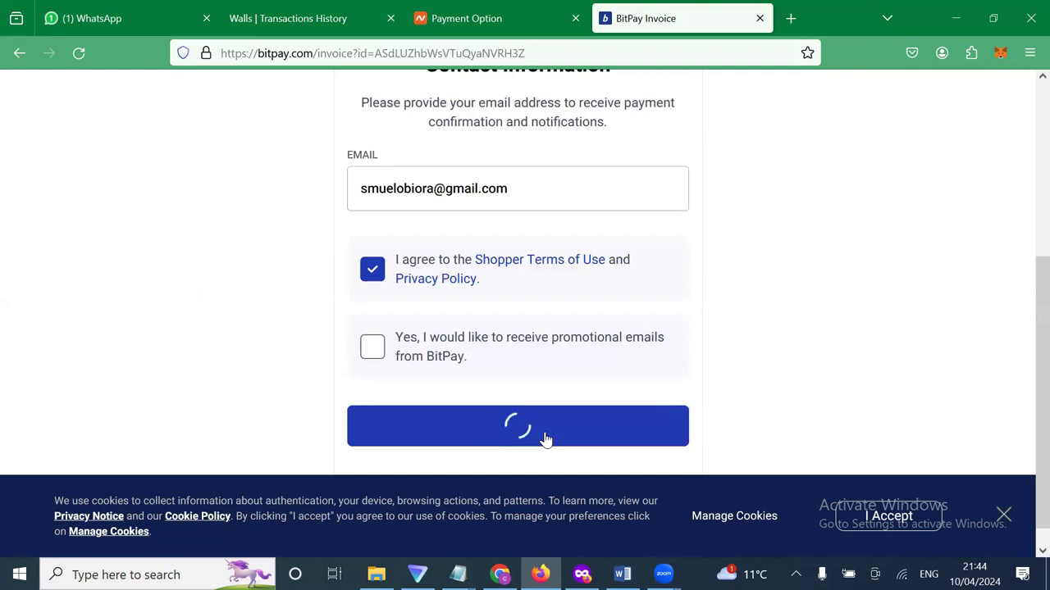
Pick Trust Wallet from BitPay's Select Wallet list to bring up its payment tips.
{"action": "scroll", "coordinate": [625, 350], "scroll_direction": "down", "scroll_amount": 5}
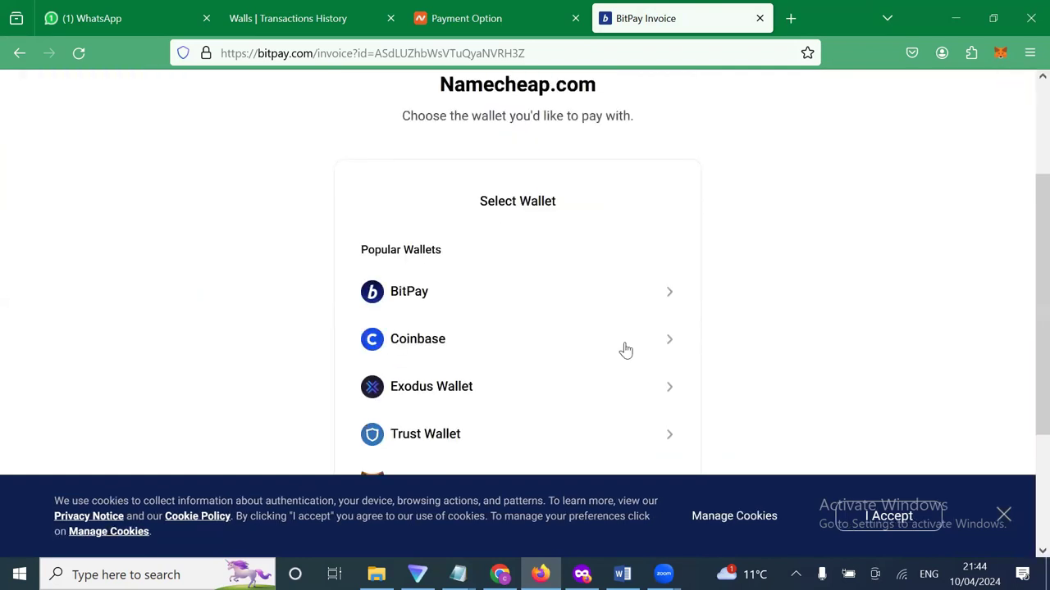
{"action": "scroll", "coordinate": [626, 350], "scroll_direction": "up", "scroll_amount": 1}
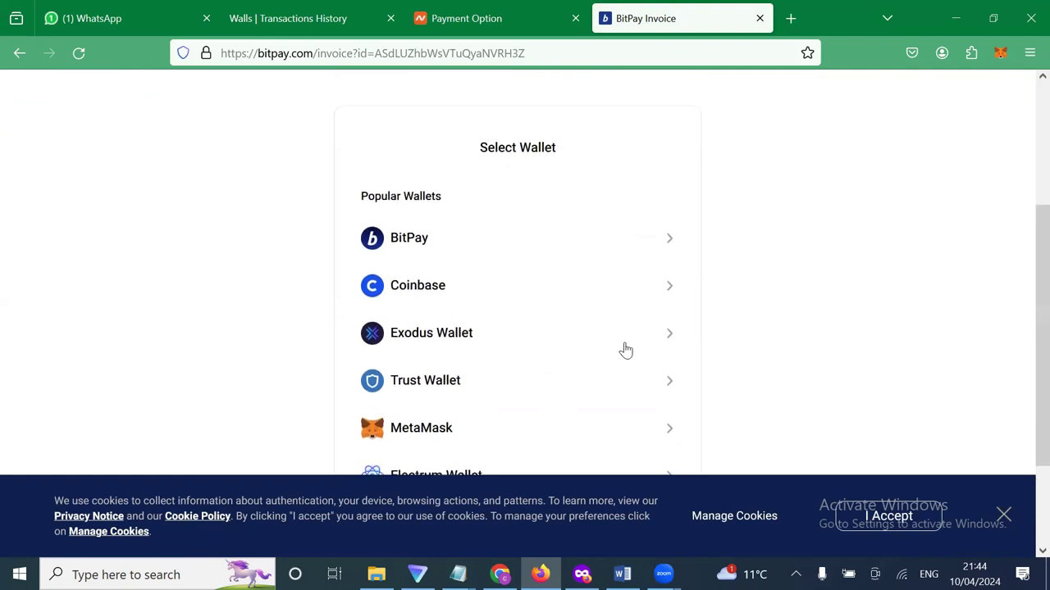
{"action": "scroll", "coordinate": [625, 350], "scroll_direction": "down", "scroll_amount": 2}
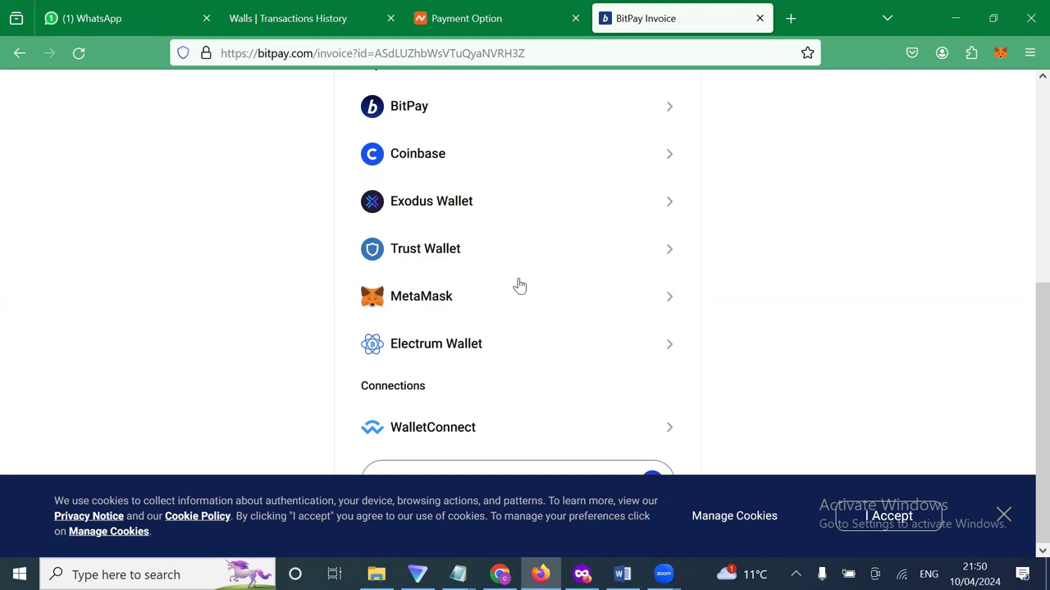
{"action": "scroll", "coordinate": [604, 261], "scroll_direction": "up", "scroll_amount": 1}
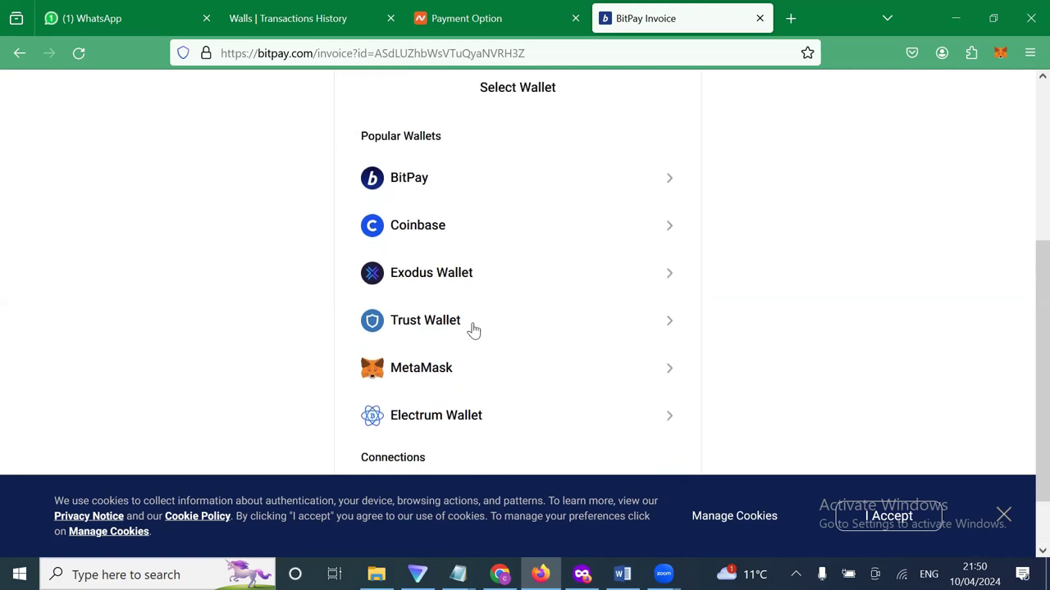
{"action": "left_click", "coordinate": [473, 327]}
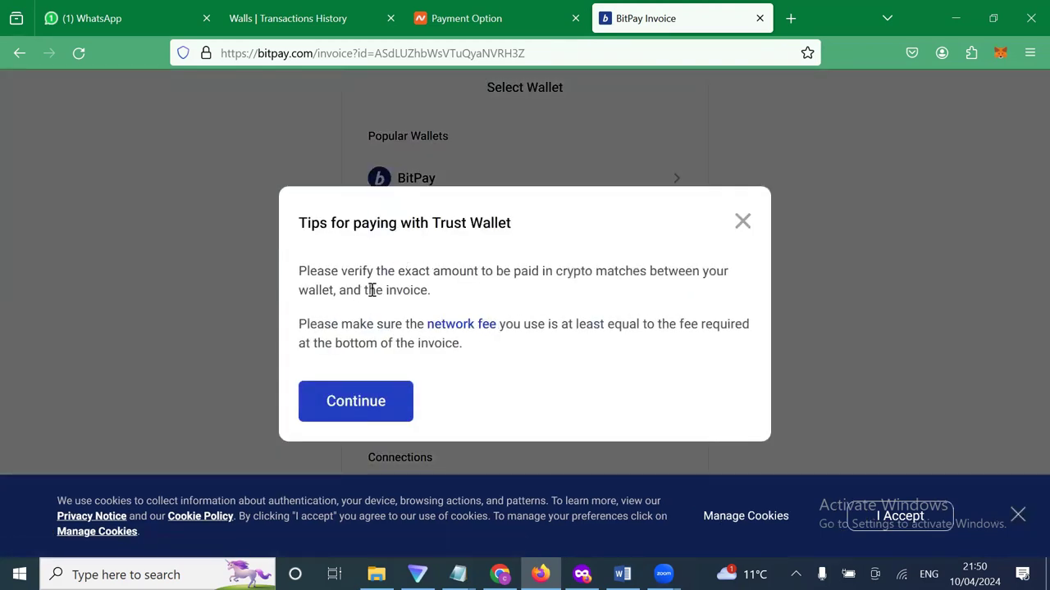
Dismiss the Trust Wallet tips and browse BitPay's currency list.
{"action": "left_click", "coordinate": [406, 408]}
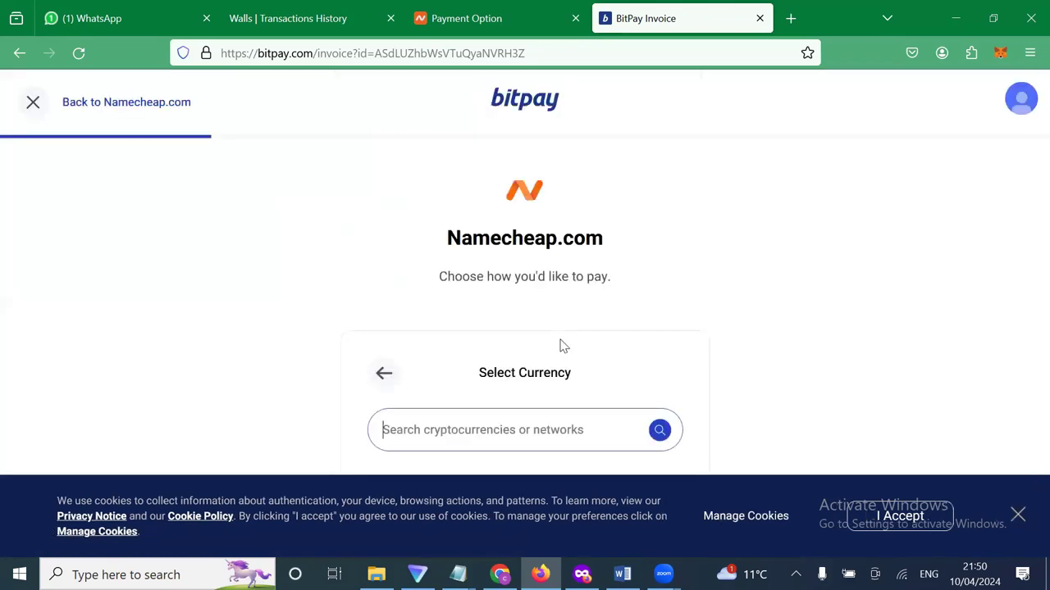
{"action": "scroll", "coordinate": [607, 305], "scroll_direction": "down", "scroll_amount": 4}
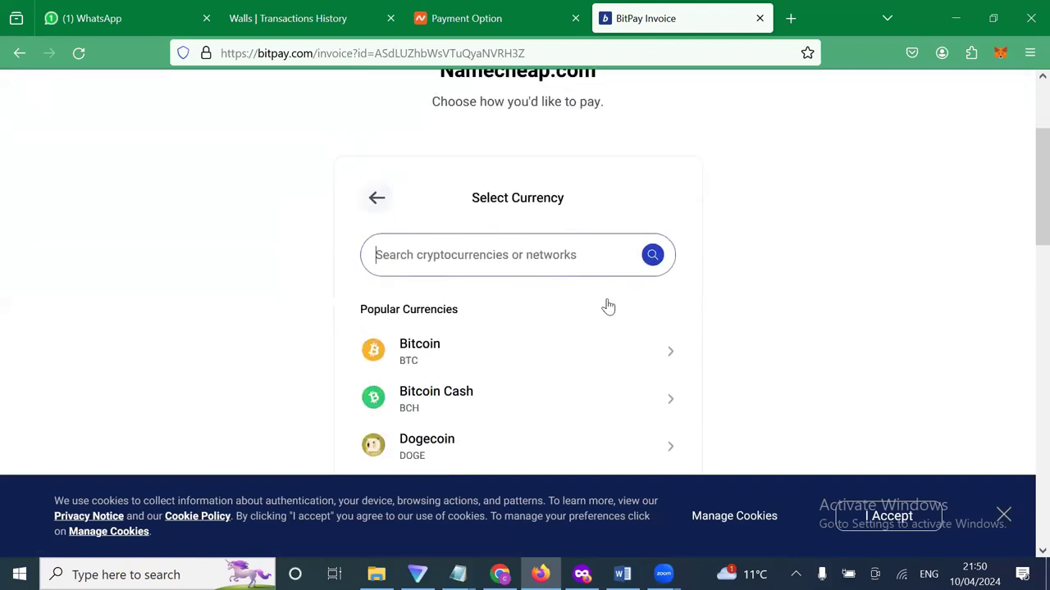
{"action": "scroll", "coordinate": [590, 295], "scroll_direction": "down", "scroll_amount": 1}
{"action": "scroll", "coordinate": [472, 246], "scroll_direction": "down", "scroll_amount": 2}
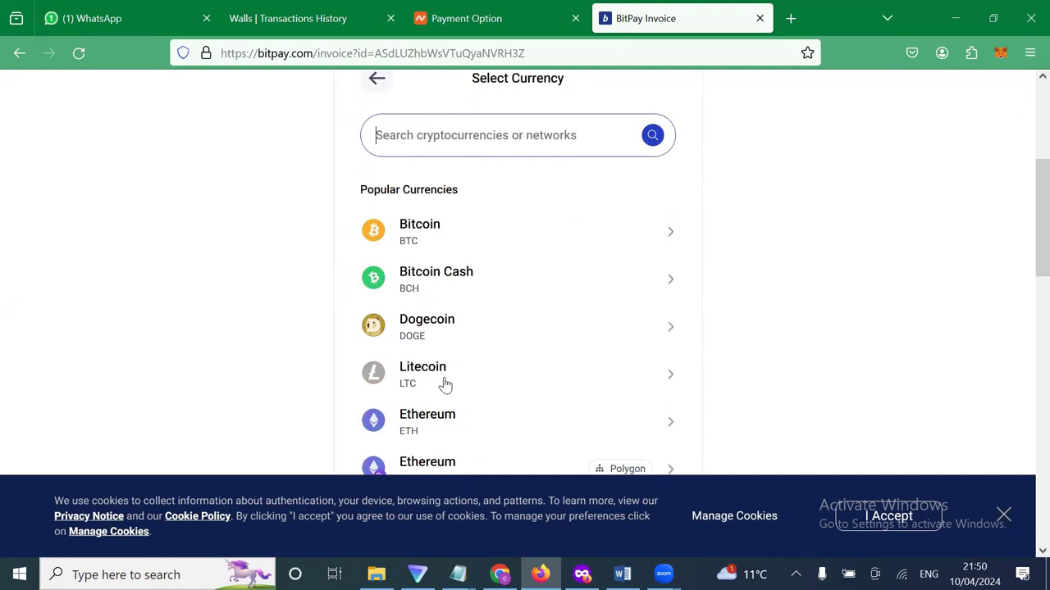
{"action": "scroll", "coordinate": [447, 385], "scroll_direction": "down", "scroll_amount": 2}
{"action": "scroll", "coordinate": [445, 383], "scroll_direction": "down", "scroll_amount": 7}
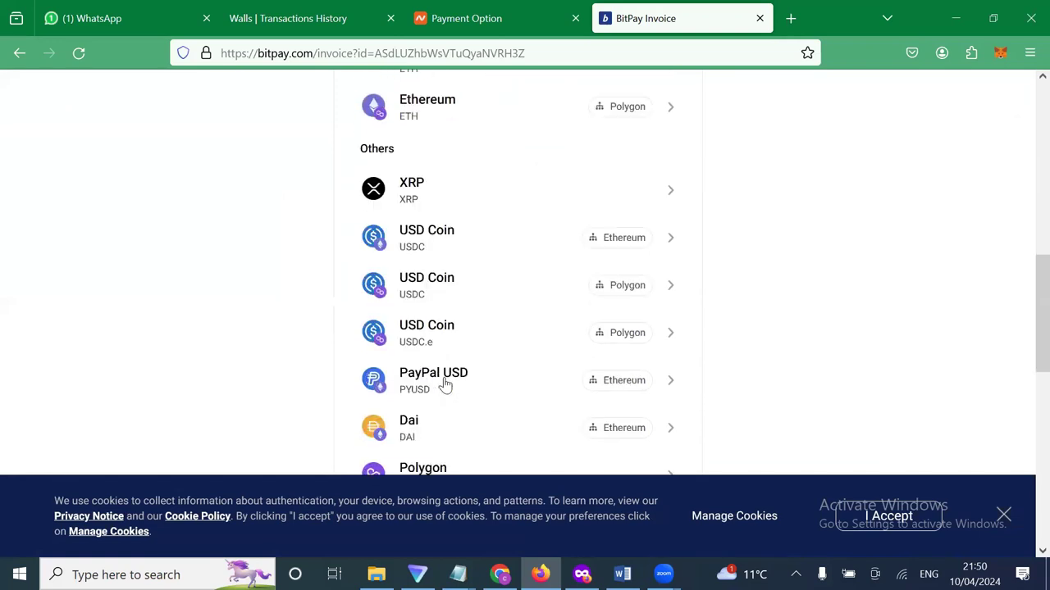
{"action": "scroll", "coordinate": [444, 384], "scroll_direction": "down", "scroll_amount": 3}
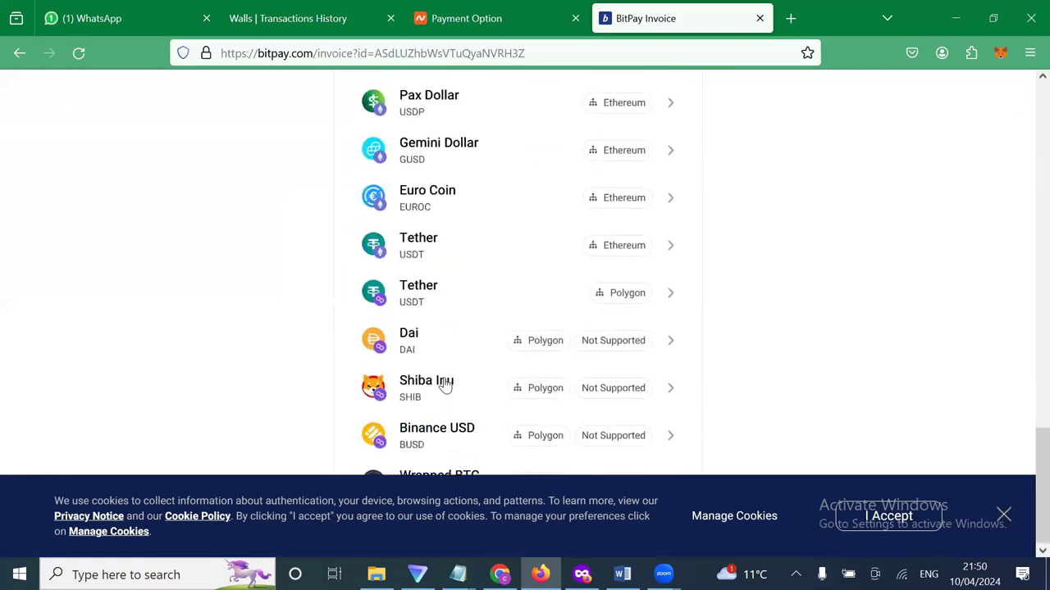
{"action": "scroll", "coordinate": [445, 384], "scroll_direction": "up", "scroll_amount": 10}
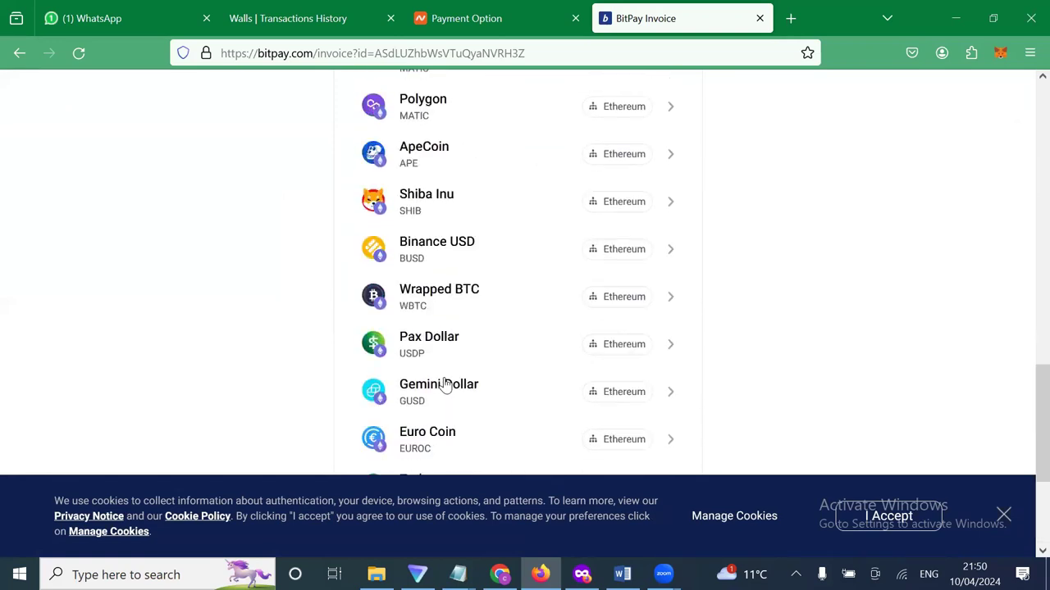
{"action": "scroll", "coordinate": [445, 384], "scroll_direction": "up", "scroll_amount": 6}
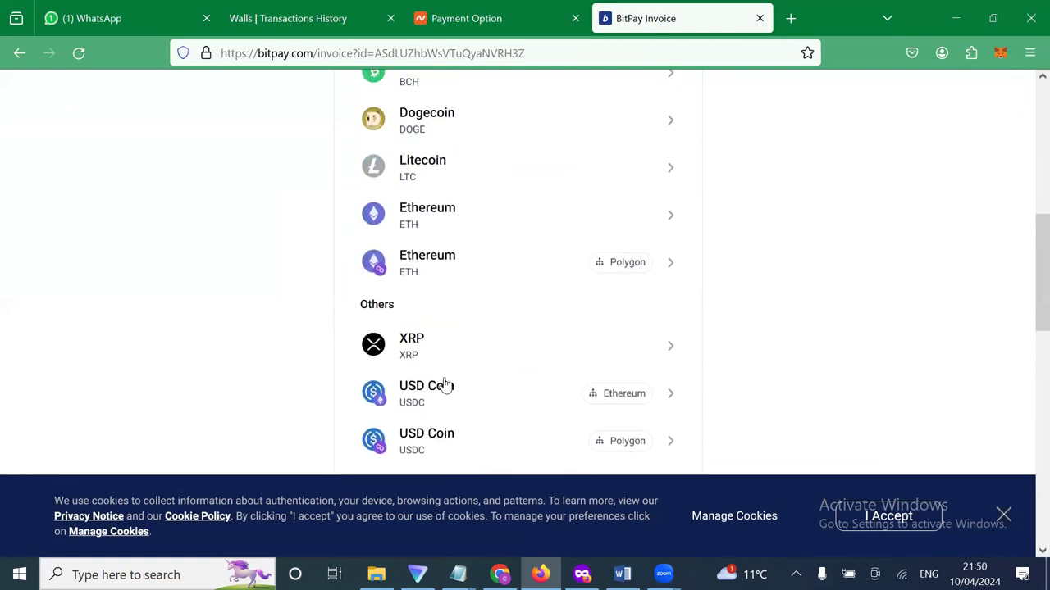
{"action": "scroll", "coordinate": [443, 322], "scroll_direction": "up", "scroll_amount": 1}
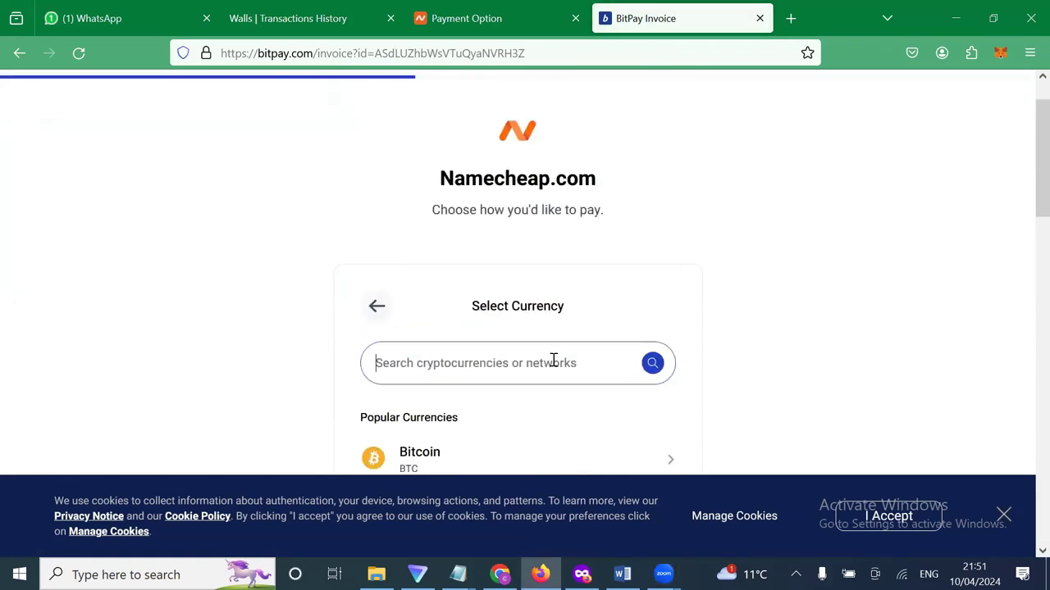
{"action": "scroll", "coordinate": [553, 363], "scroll_direction": "down", "scroll_amount": 2}
{"action": "scroll", "coordinate": [480, 423], "scroll_direction": "down", "scroll_amount": 1}
Search the currencies for 'usdt' and close the cookie consent banner.
{"action": "left_click", "coordinate": [434, 146]}
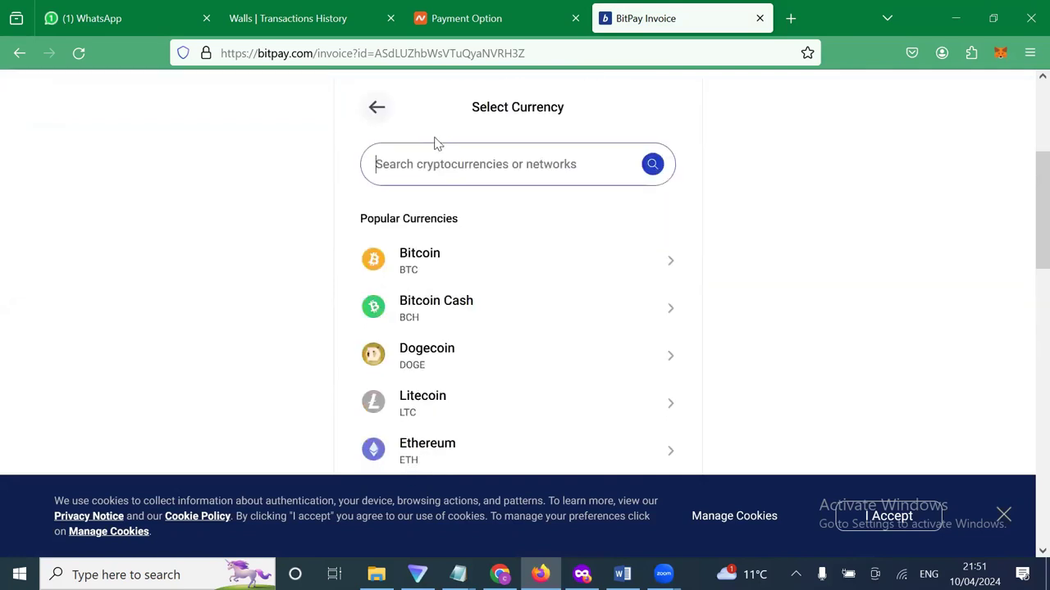
{"action": "type", "text": "usdt"}
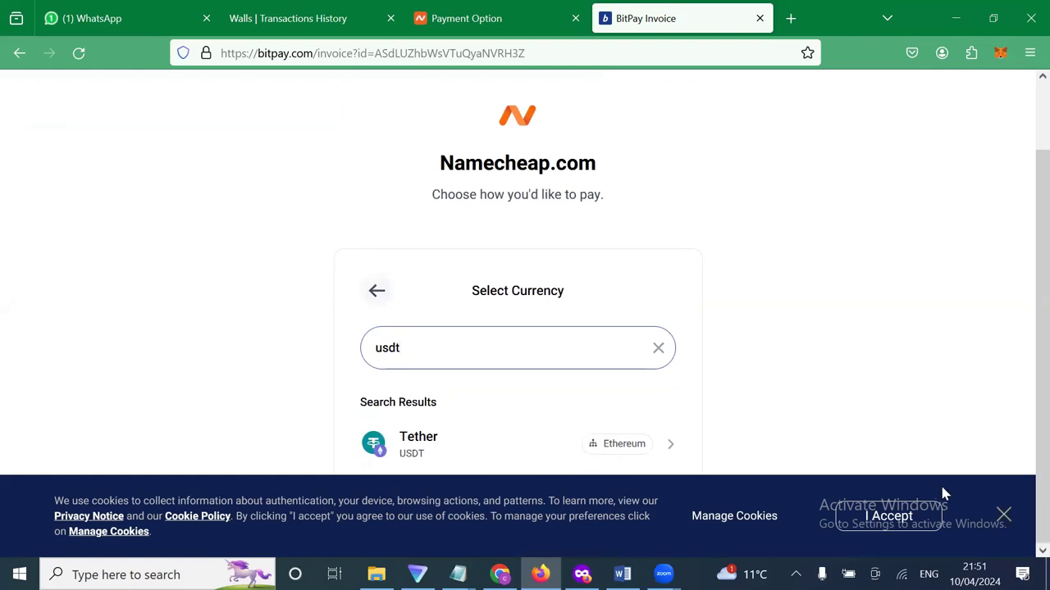
{"action": "left_click", "coordinate": [1003, 515]}
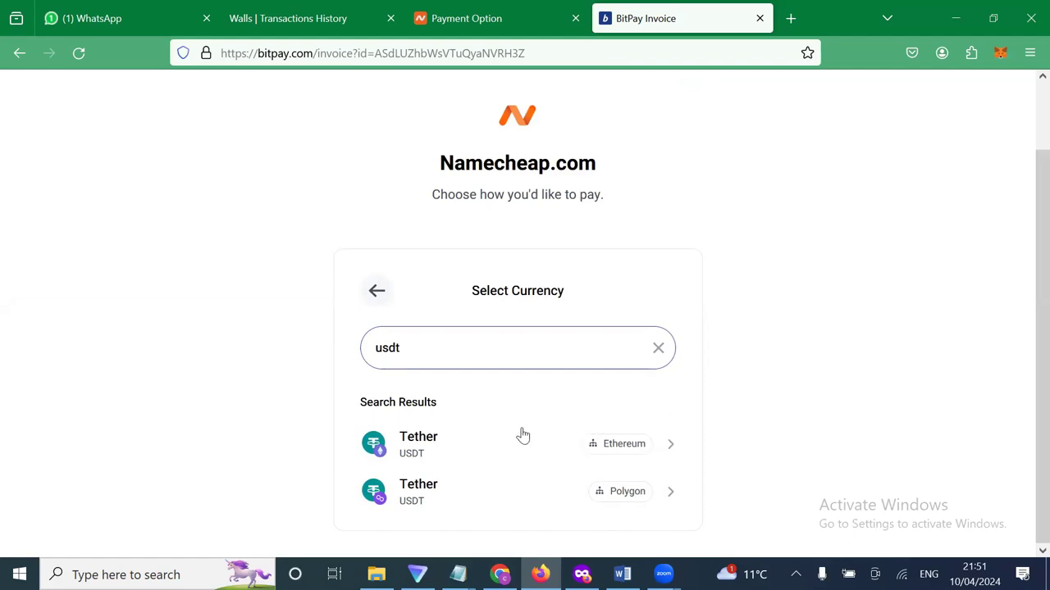
Clear the usdt search and choose Litecoin (LTC) from Popular Currencies.
{"action": "left_click", "coordinate": [660, 351]}
{"action": "scroll", "coordinate": [547, 397], "scroll_direction": "down", "scroll_amount": 1}
{"action": "scroll", "coordinate": [547, 397], "scroll_direction": "down", "scroll_amount": 2}
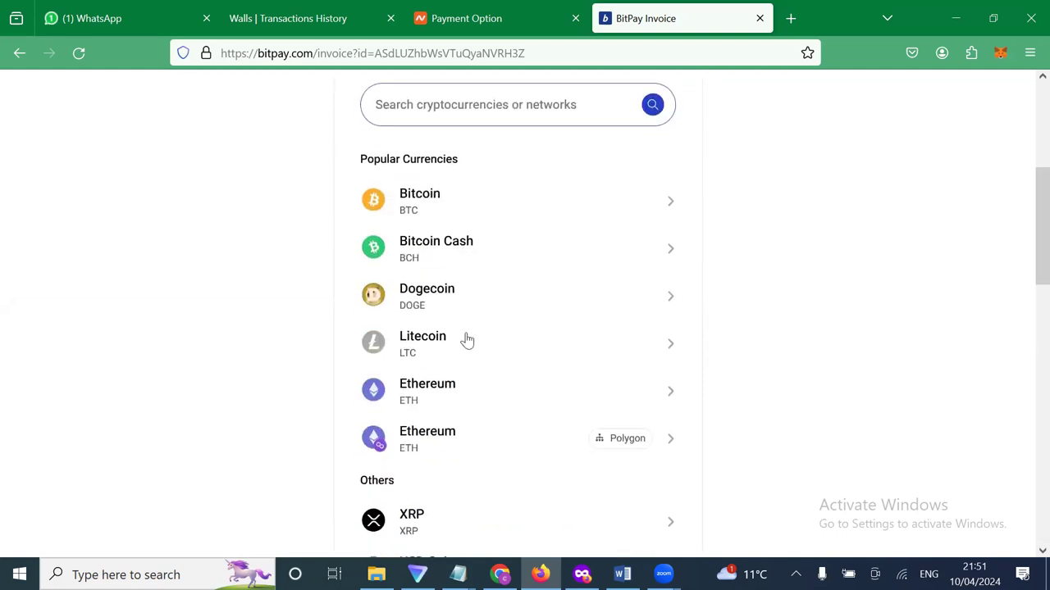
{"action": "left_click", "coordinate": [466, 341]}
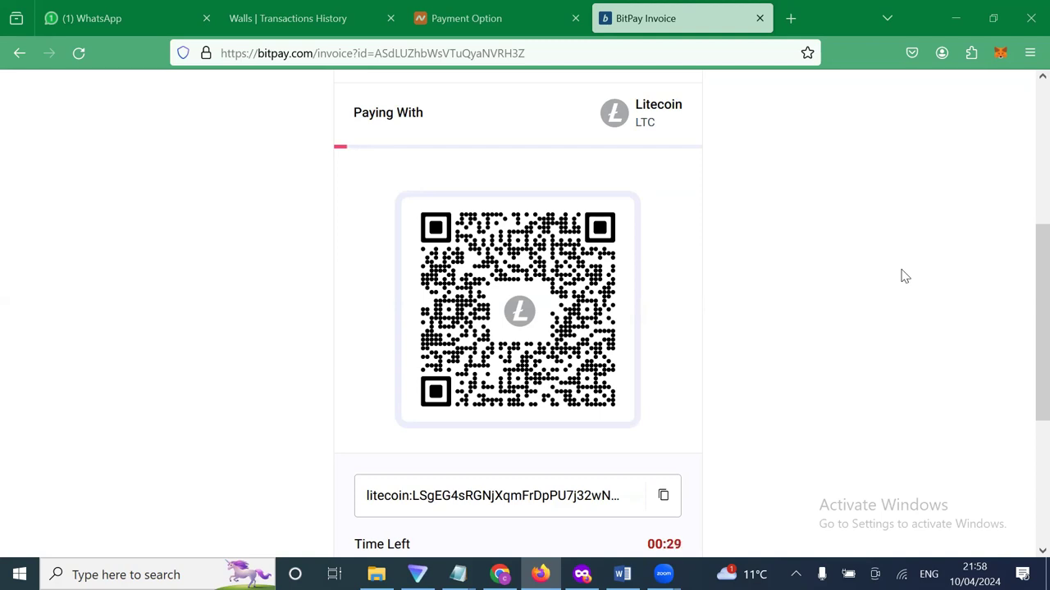
{"action": "scroll", "coordinate": [904, 277], "scroll_direction": "down", "scroll_amount": 1}
{"action": "scroll", "coordinate": [904, 276], "scroll_direction": "up", "scroll_amount": 1}
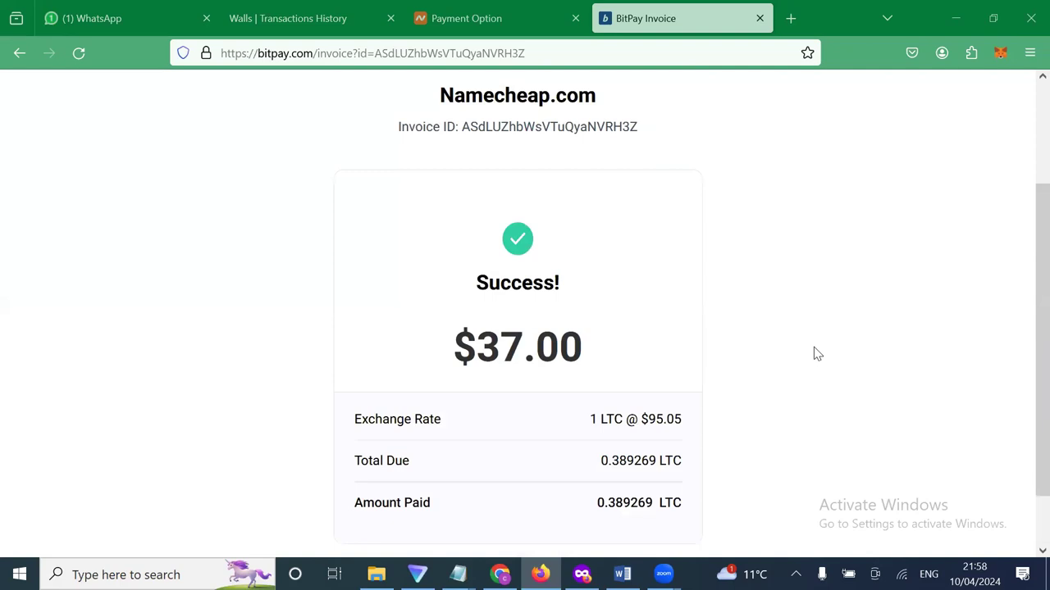
{"action": "scroll", "coordinate": [814, 348], "scroll_direction": "down", "scroll_amount": 1}
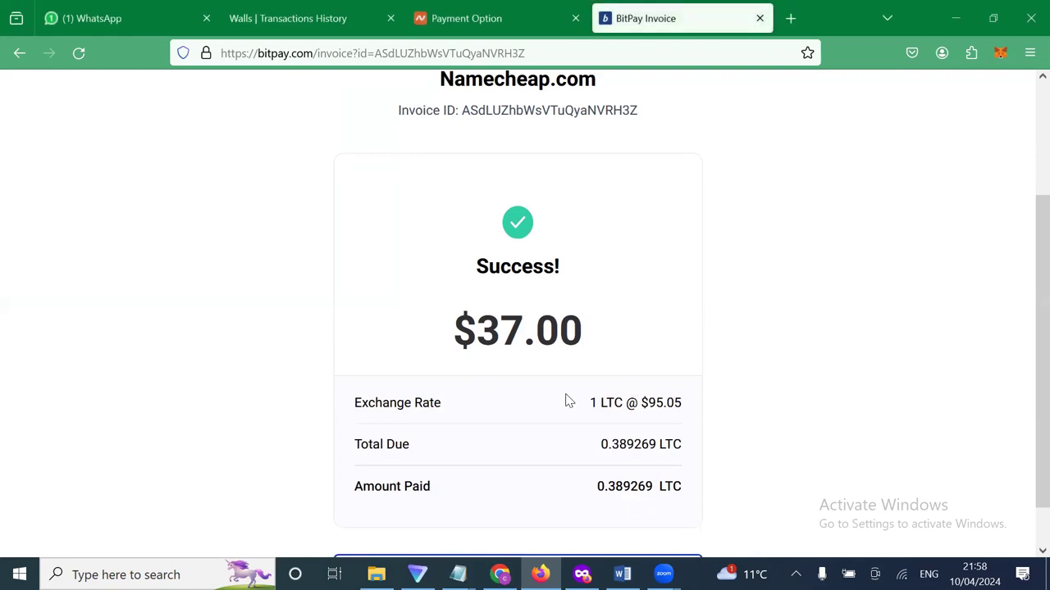
{"action": "scroll", "coordinate": [562, 426], "scroll_direction": "down", "scroll_amount": 1}
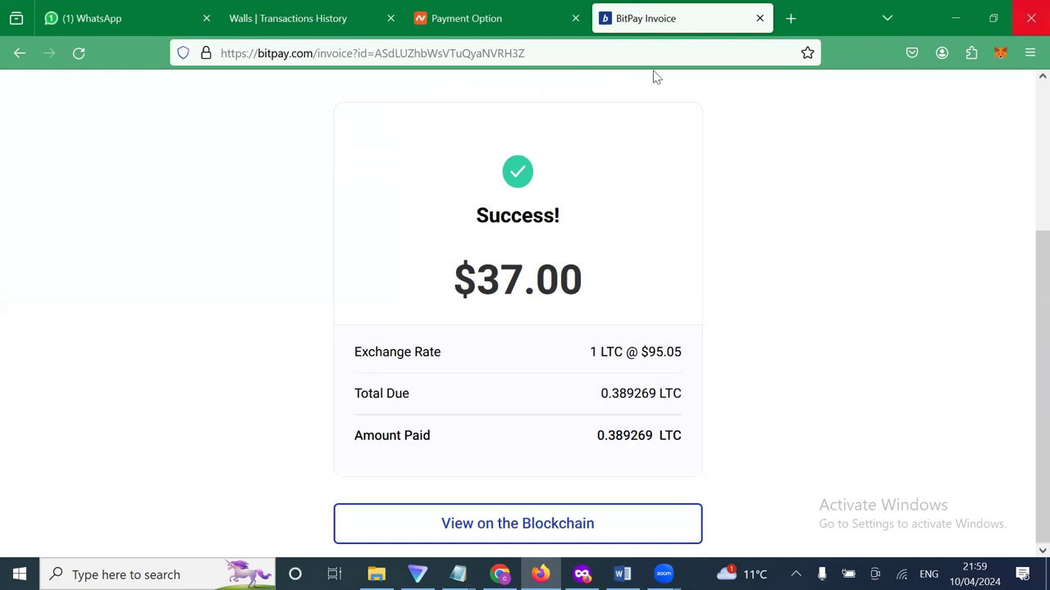
Return to the Namecheap checkout tab and open the account Dashboard from the account menu.
{"action": "left_click", "coordinate": [465, 31]}
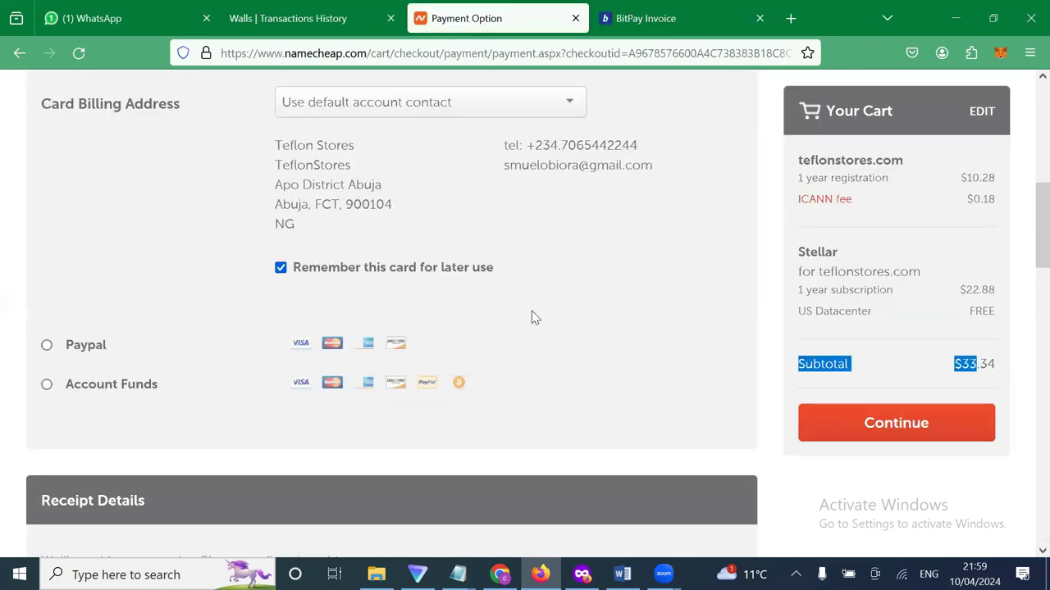
{"action": "scroll", "coordinate": [532, 318], "scroll_direction": "up", "scroll_amount": 6}
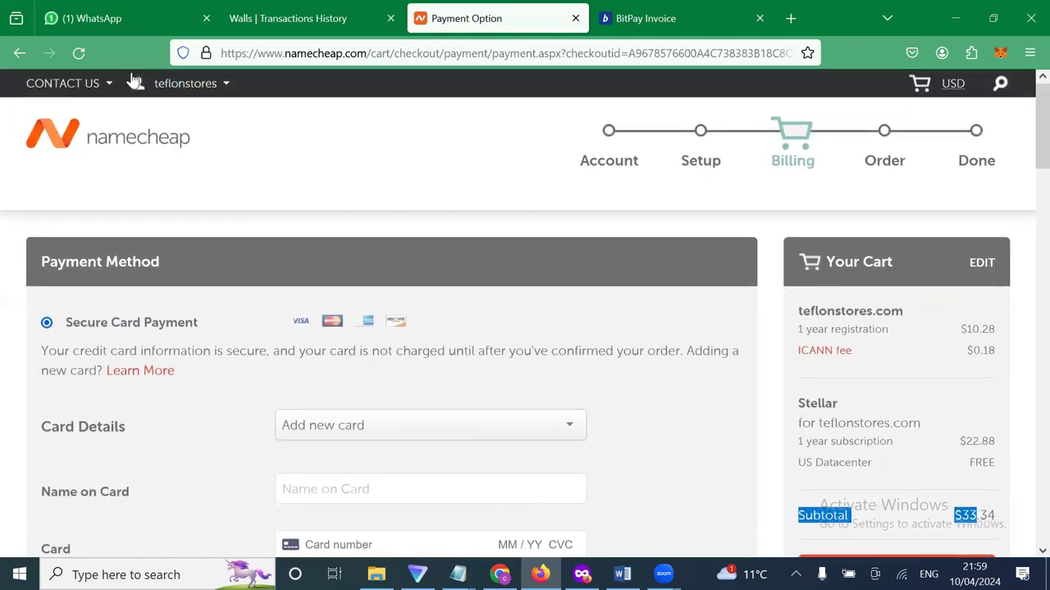
{"action": "mouse_move", "coordinate": [185, 83]}
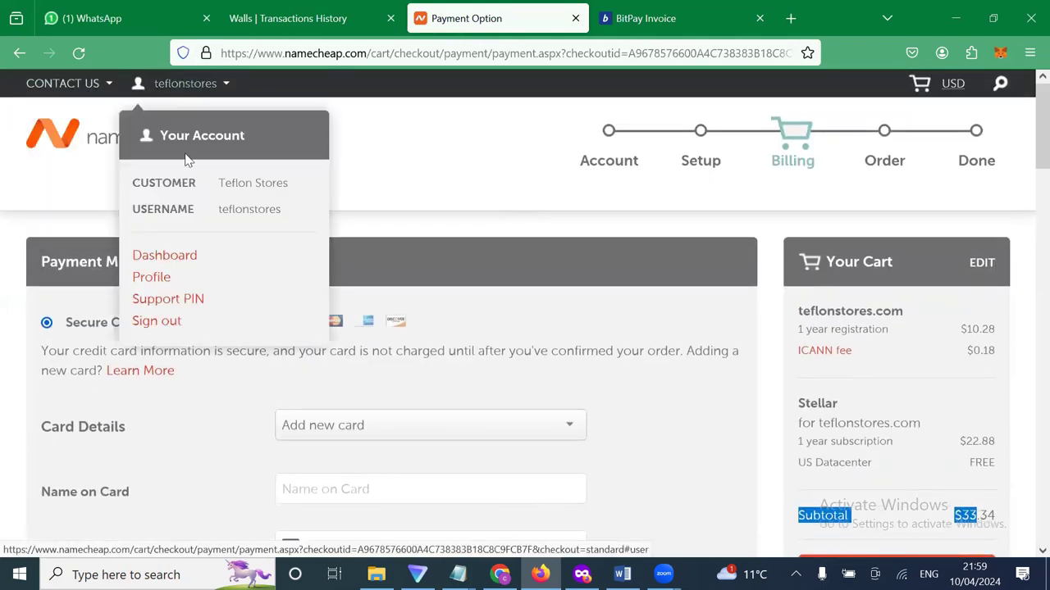
{"action": "right_click", "coordinate": [178, 264]}
{"action": "left_click", "coordinate": [207, 229]}
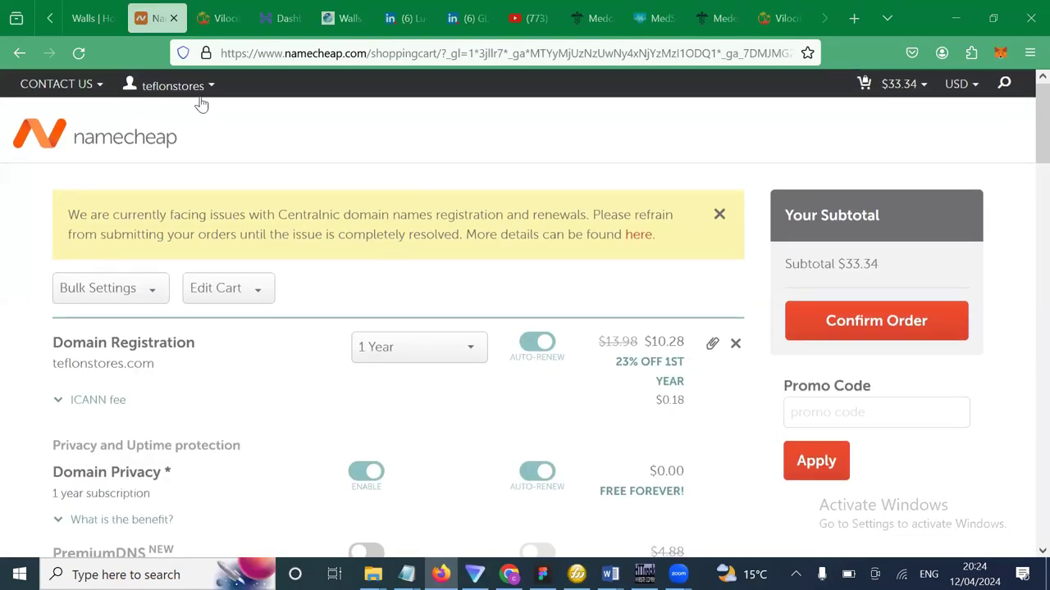
{"action": "mouse_move", "coordinate": [197, 89]}
{"action": "left_click", "coordinate": [179, 255]}
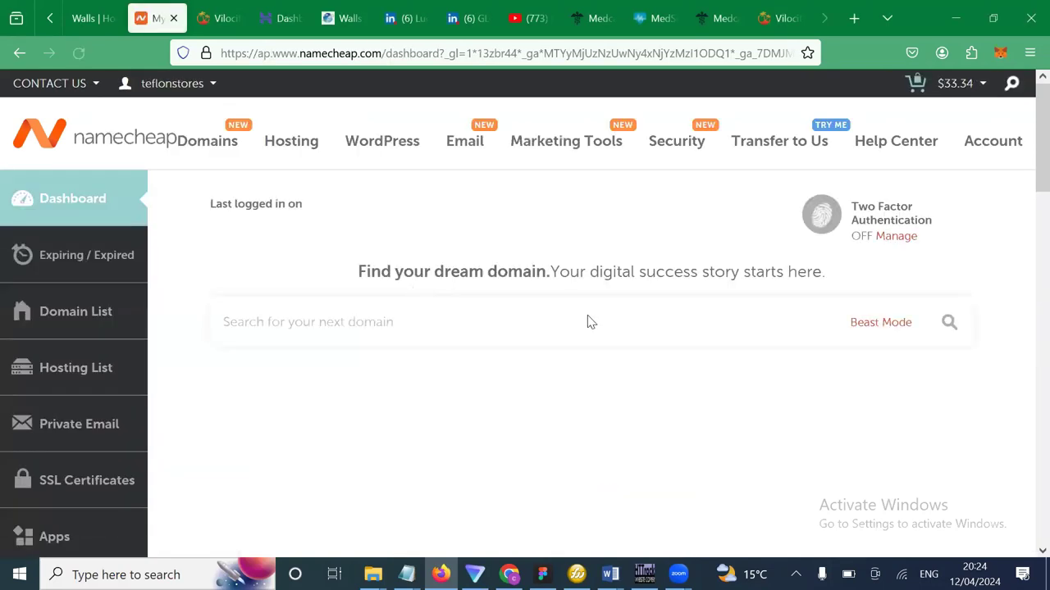
Highlight the $37.00 Account Balance on the dashboard.
{"action": "scroll", "coordinate": [619, 417], "scroll_direction": "down", "scroll_amount": 1}
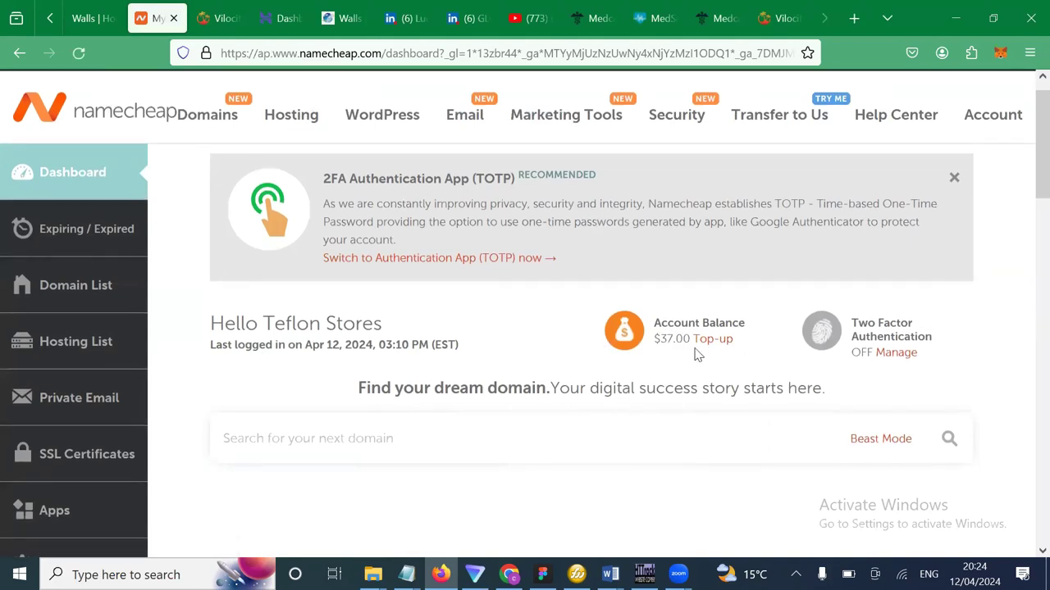
{"action": "left_click_drag", "start_coordinate": [733, 339], "coordinate": [603, 360]}
{"action": "scroll", "coordinate": [712, 247], "scroll_direction": "up", "scroll_amount": 1}
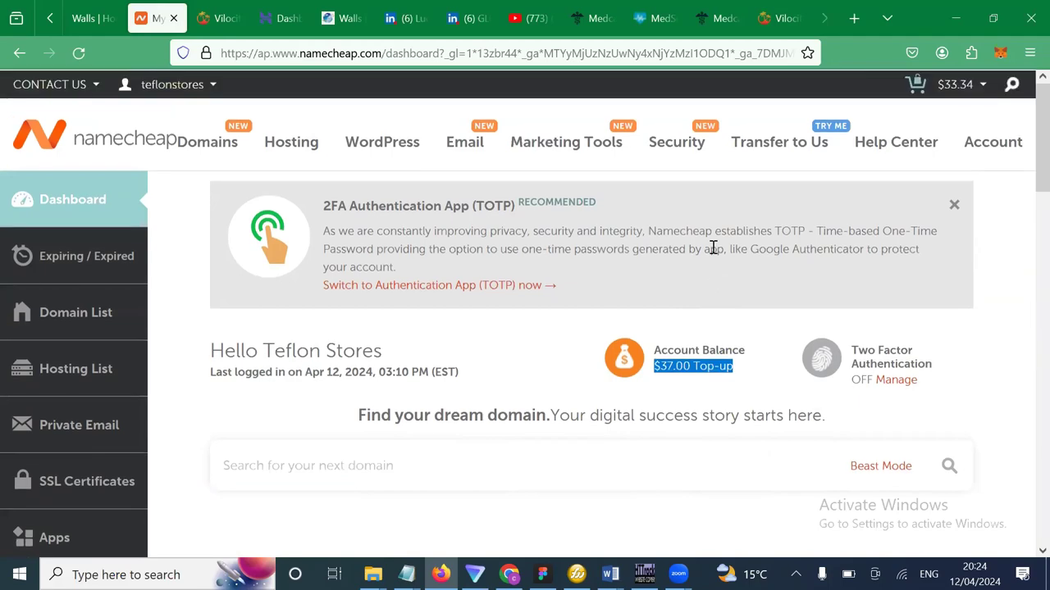
Open View Cart from the header cart icon to see the $33.34 cart.
{"action": "scroll", "coordinate": [579, 304], "scroll_direction": "down", "scroll_amount": 1}
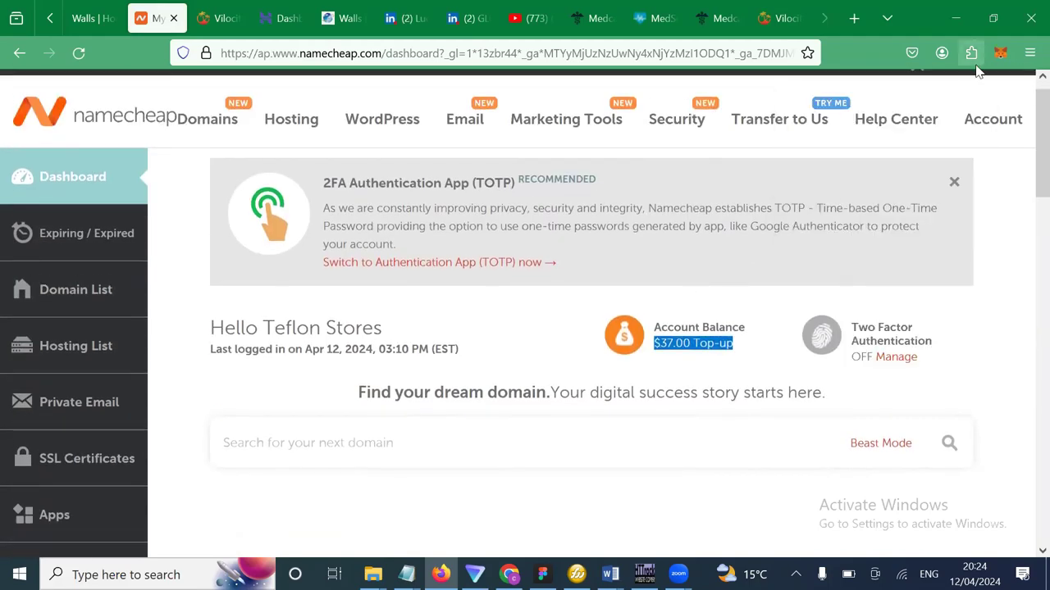
{"action": "scroll", "coordinate": [943, 193], "scroll_direction": "up", "scroll_amount": 1}
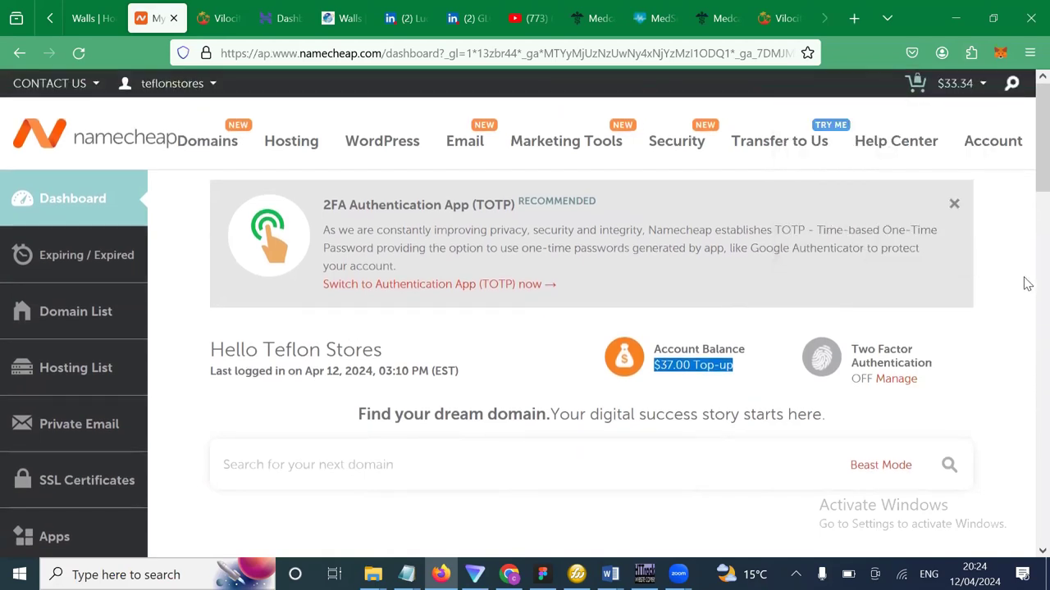
{"action": "mouse_move", "coordinate": [943, 83]}
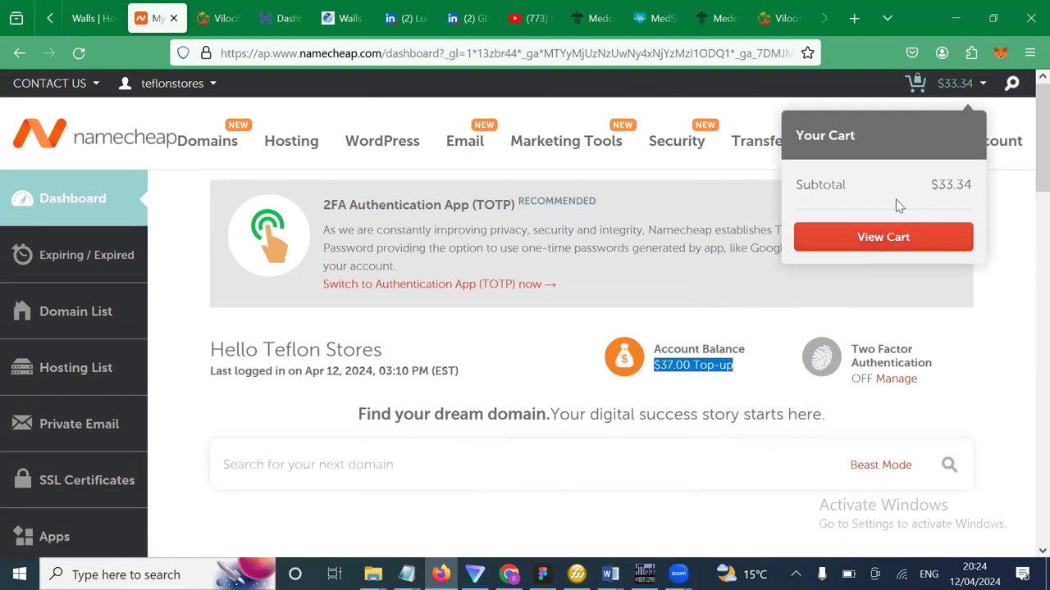
{"action": "left_click", "coordinate": [892, 238]}
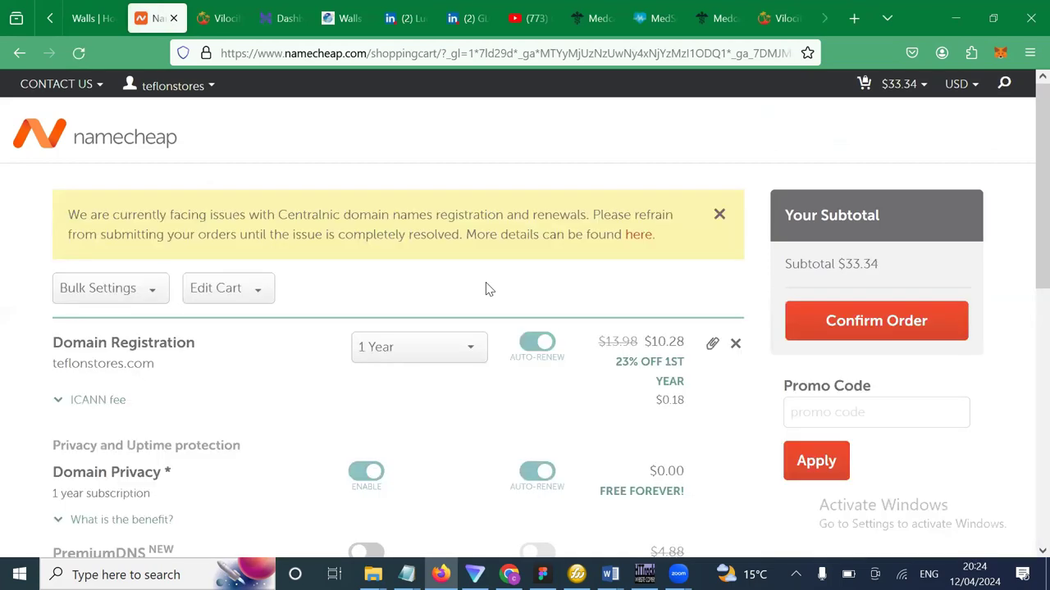
Delete the teflonstores.com Domain Registration item from the cart, leaving a $0.00 subtotal.
{"action": "scroll", "coordinate": [474, 400], "scroll_direction": "down", "scroll_amount": 1}
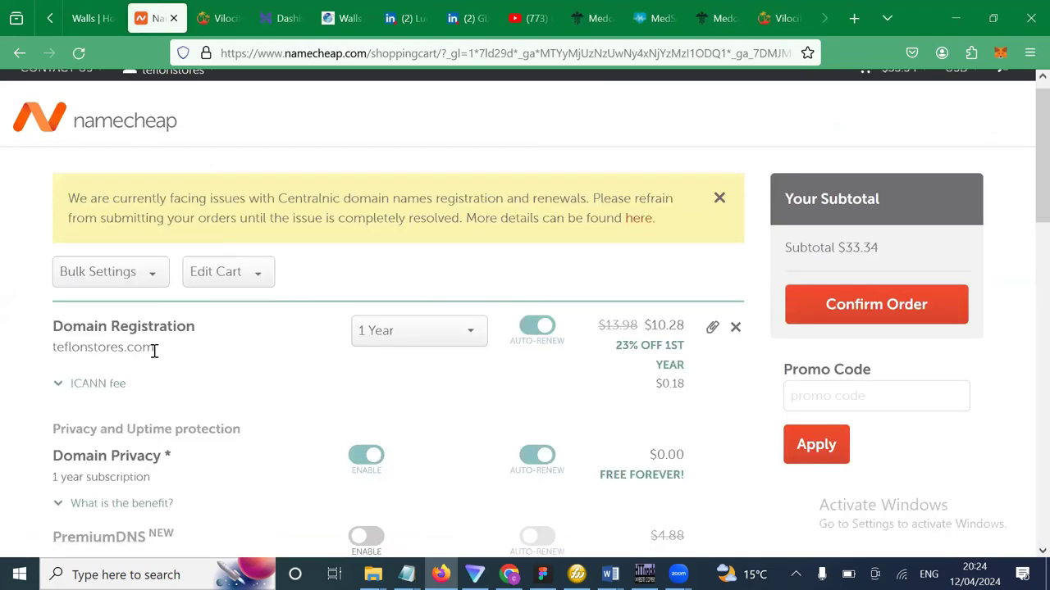
{"action": "left_click_drag", "start_coordinate": [97, 361], "coordinate": [50, 357]}
{"action": "key", "text": "ctrl+c"}
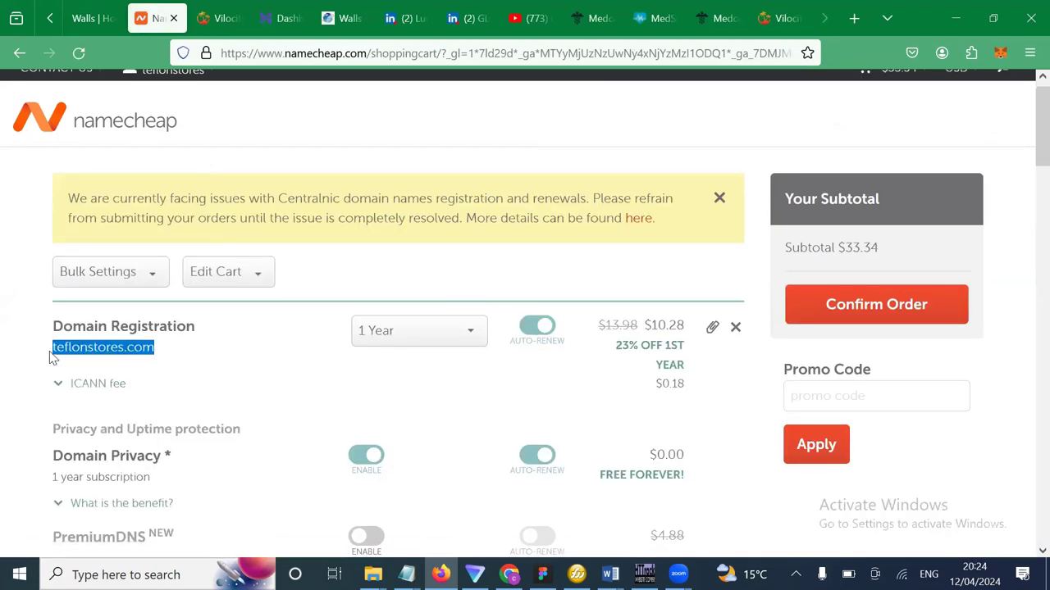
{"action": "left_click", "coordinate": [733, 330]}
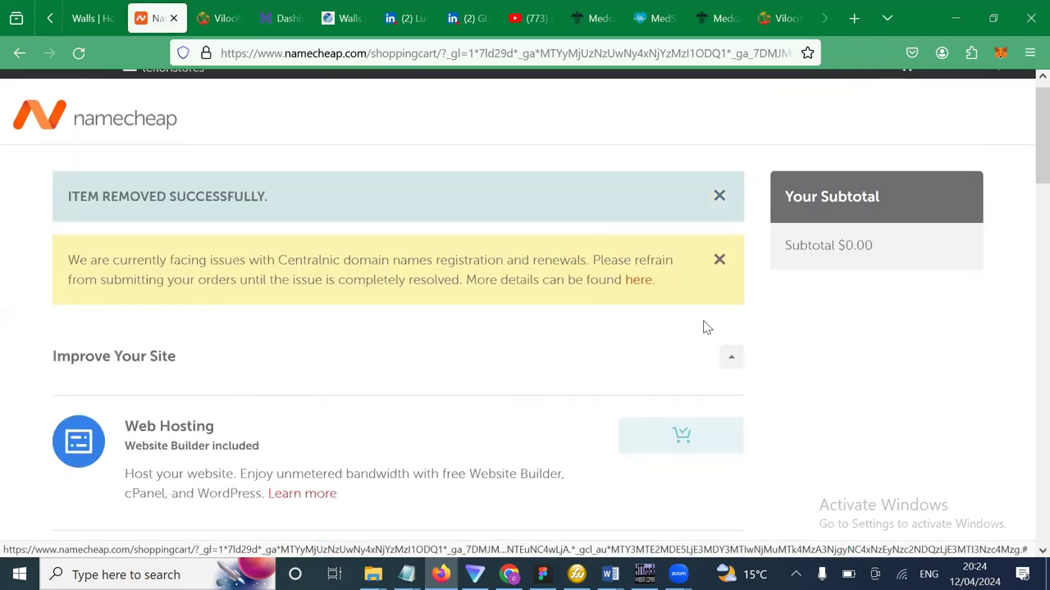
{"action": "scroll", "coordinate": [703, 325], "scroll_direction": "up", "scroll_amount": 3}
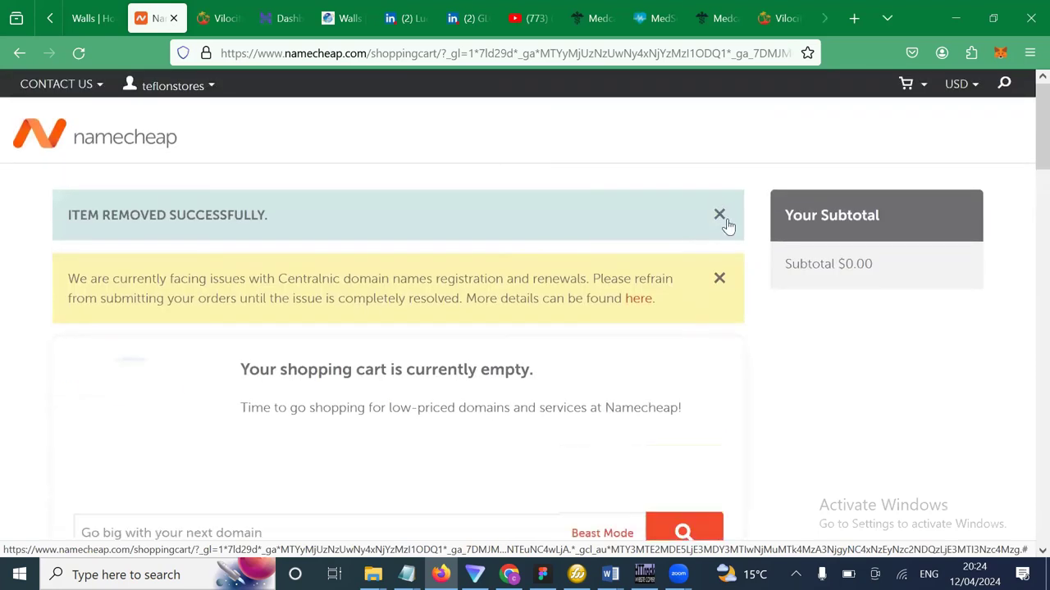
Dismiss the removal notice, go to the Namecheap homepage, and open Dashboard from the account menu.
{"action": "left_click", "coordinate": [720, 215]}
{"action": "key", "text": "ctrl+l"}
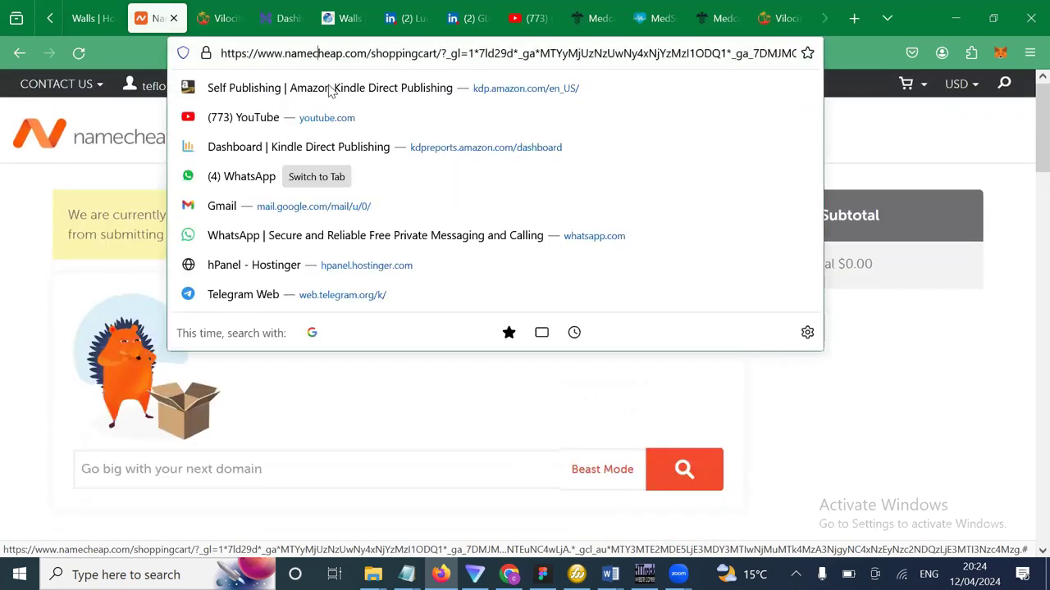
{"action": "key", "text": "Escape"}
{"action": "left_click", "coordinate": [160, 99]}
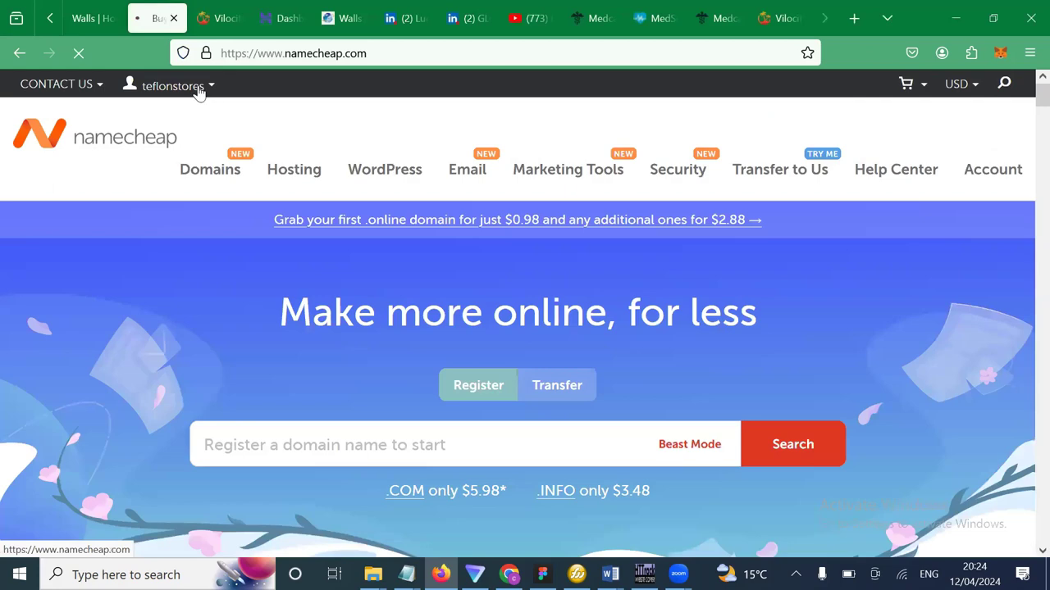
{"action": "left_click", "coordinate": [199, 90]}
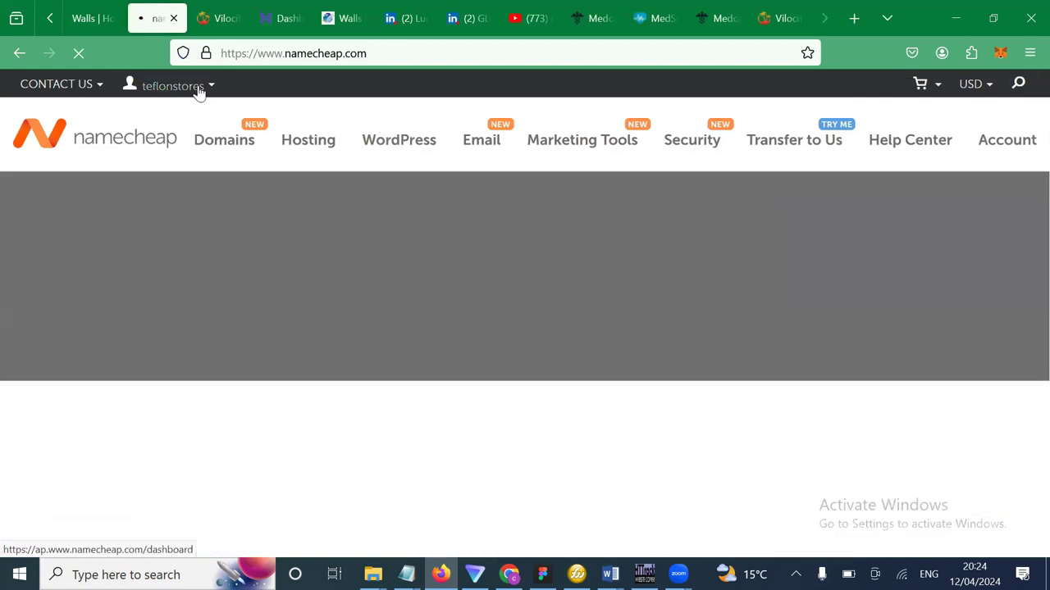
{"action": "mouse_move", "coordinate": [199, 90]}
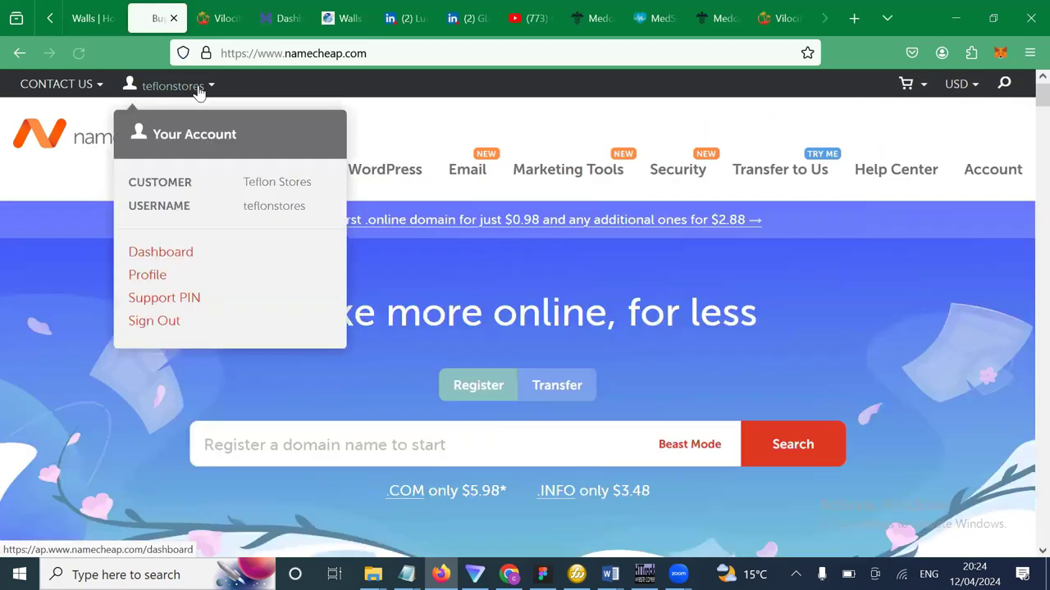
{"action": "left_click", "coordinate": [166, 259]}
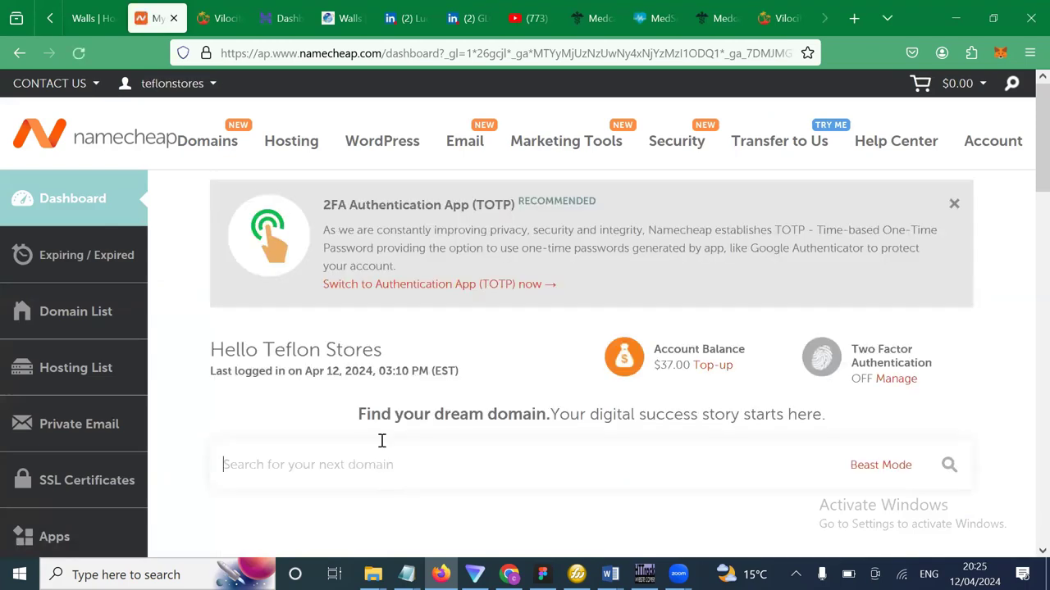
Paste teflonstores.com into the dashboard domain search and run the search.
{"action": "key", "text": "ctrl+v"}
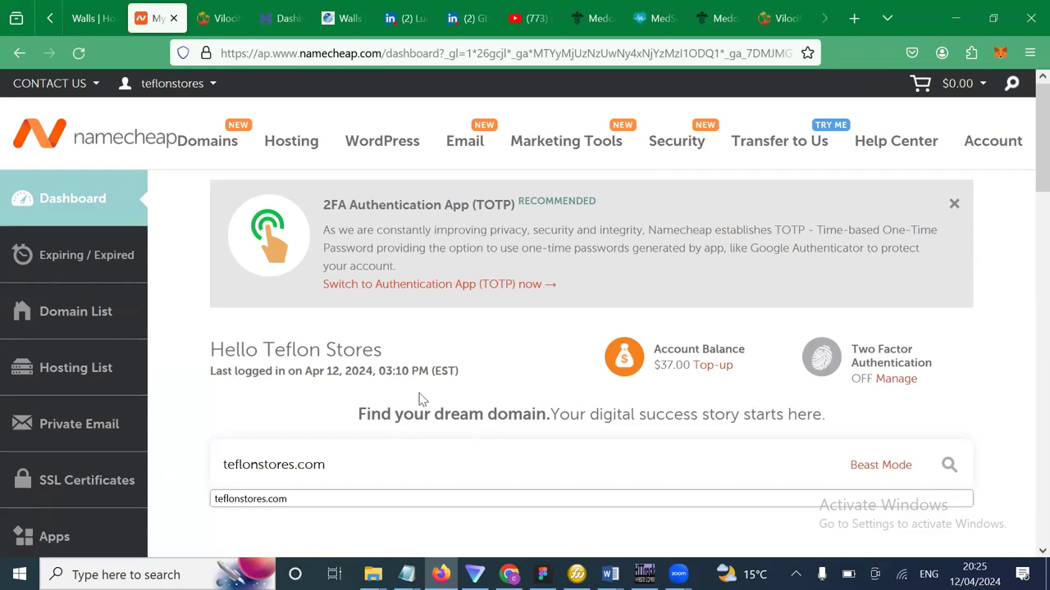
{"action": "scroll", "coordinate": [424, 400], "scroll_direction": "down", "scroll_amount": 2}
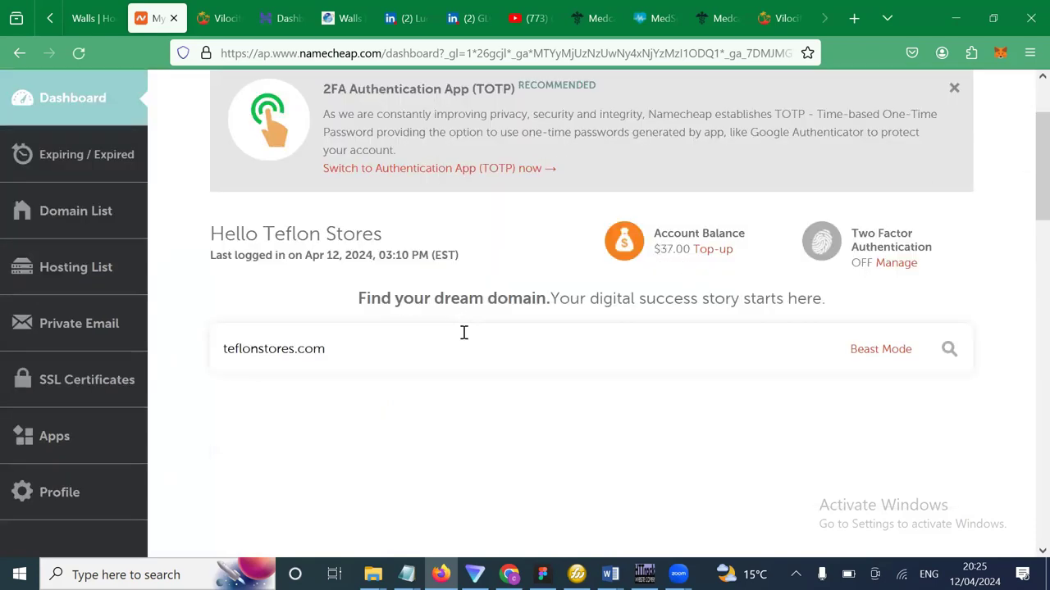
{"action": "triple_click", "coordinate": [356, 355]}
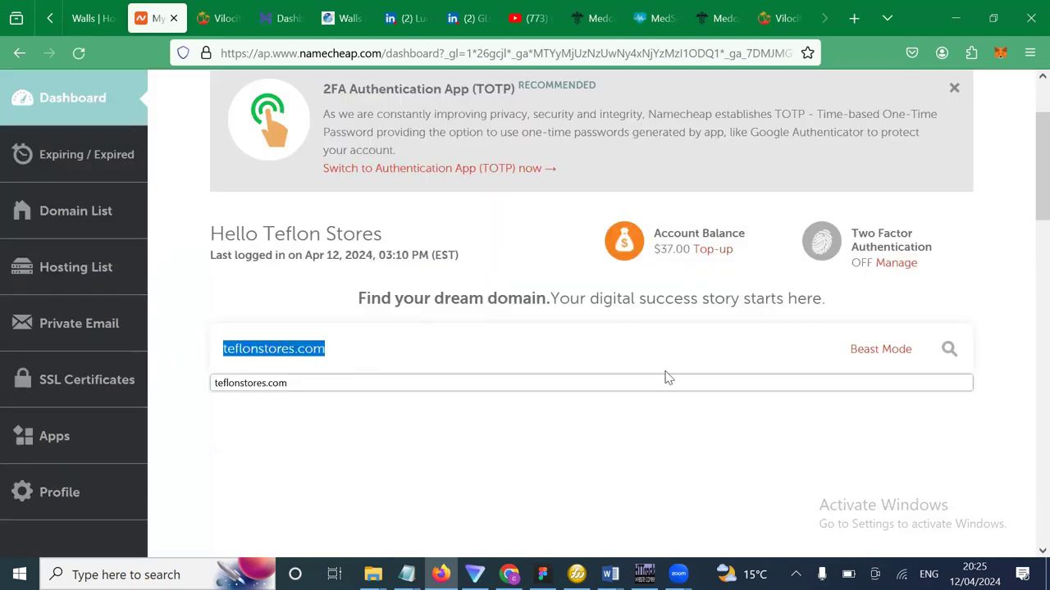
{"action": "left_click", "coordinate": [948, 351]}
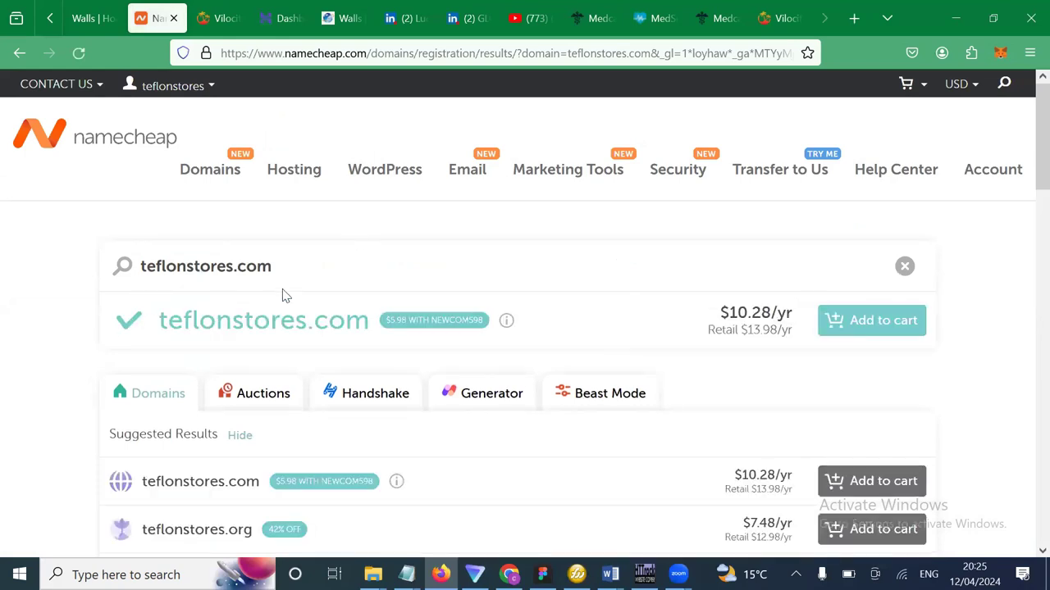
Add the available teflonstores.com domain to the cart, bringing the total to $10.46.
{"action": "left_click", "coordinate": [143, 267]}
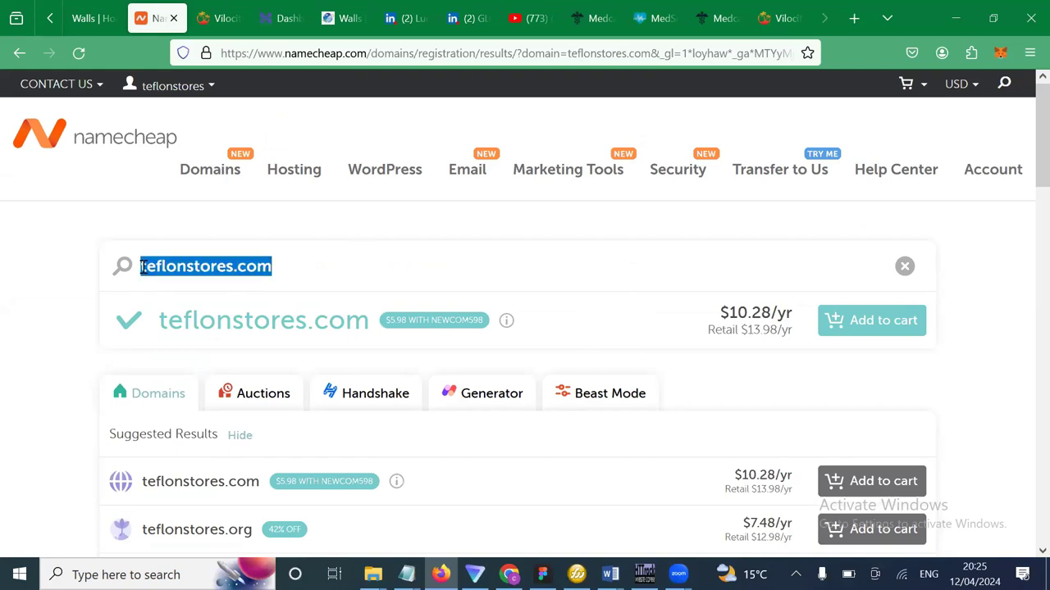
{"action": "left_click_drag", "start_coordinate": [371, 324], "coordinate": [141, 321]}
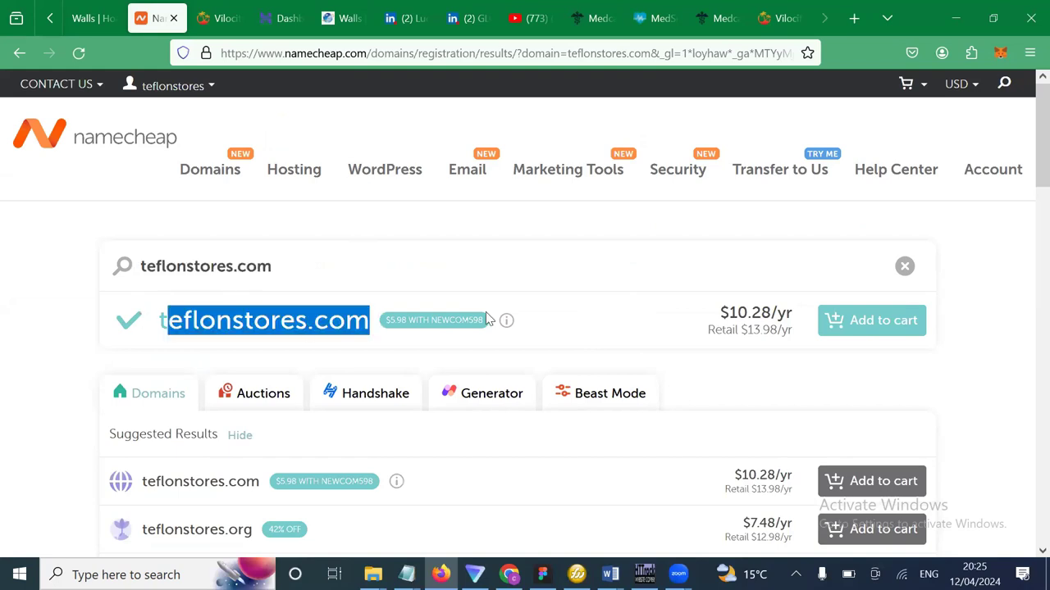
{"action": "left_click", "coordinate": [872, 324]}
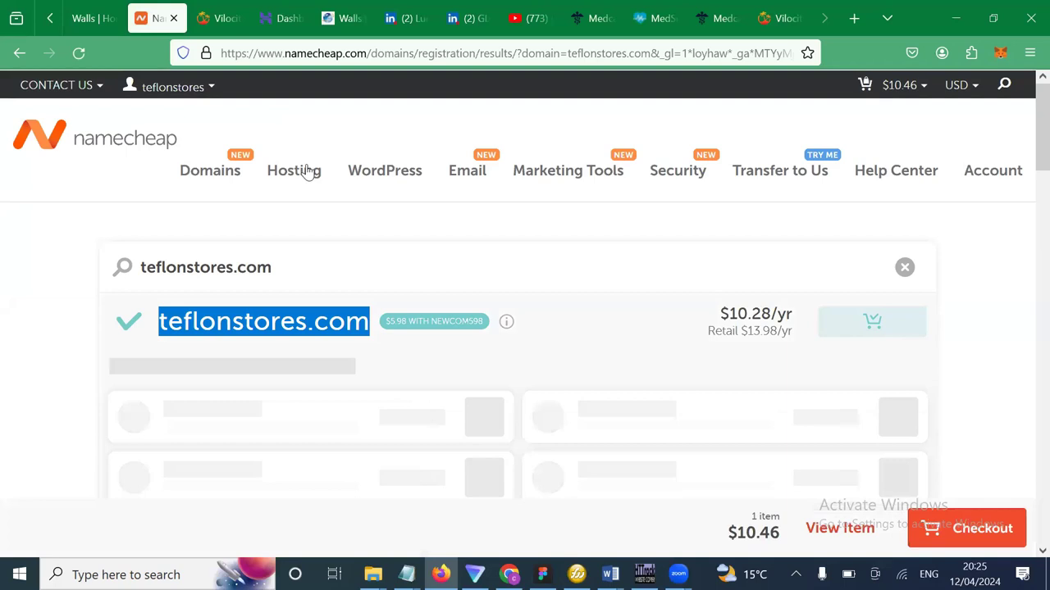
{"action": "mouse_move", "coordinate": [303, 170]}
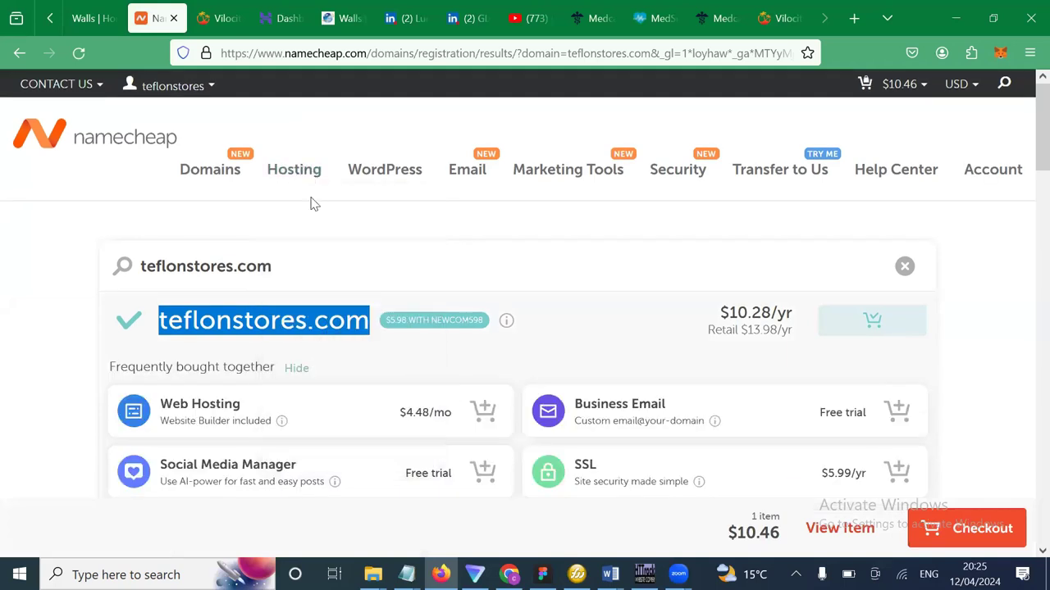
Go to Shared Hosting and view the Stellar ($1.98), Stellar Plus ($2.98) and Stellar Business ($4.98) plans.
{"action": "left_click", "coordinate": [323, 226]}
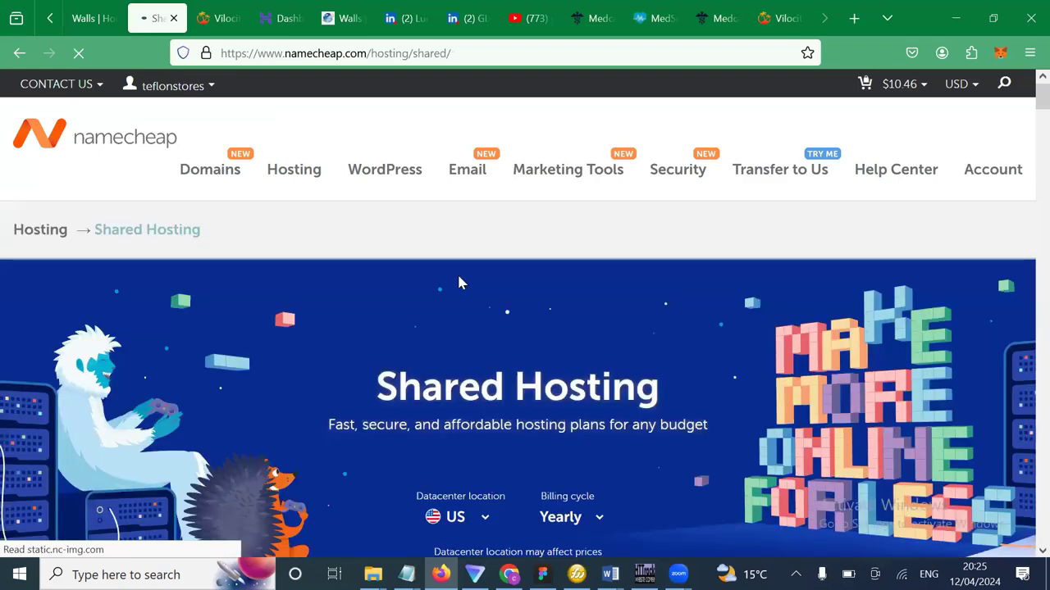
{"action": "scroll", "coordinate": [449, 433], "scroll_direction": "down", "scroll_amount": 2}
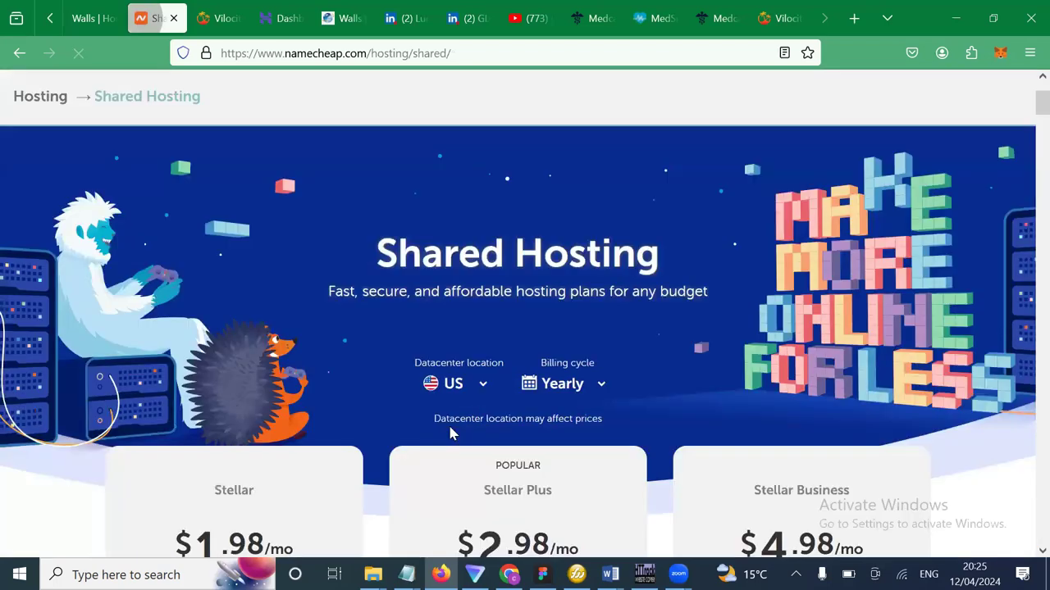
{"action": "scroll", "coordinate": [443, 410], "scroll_direction": "down", "scroll_amount": 3}
{"action": "scroll", "coordinate": [344, 185], "scroll_direction": "up", "scroll_amount": 5}
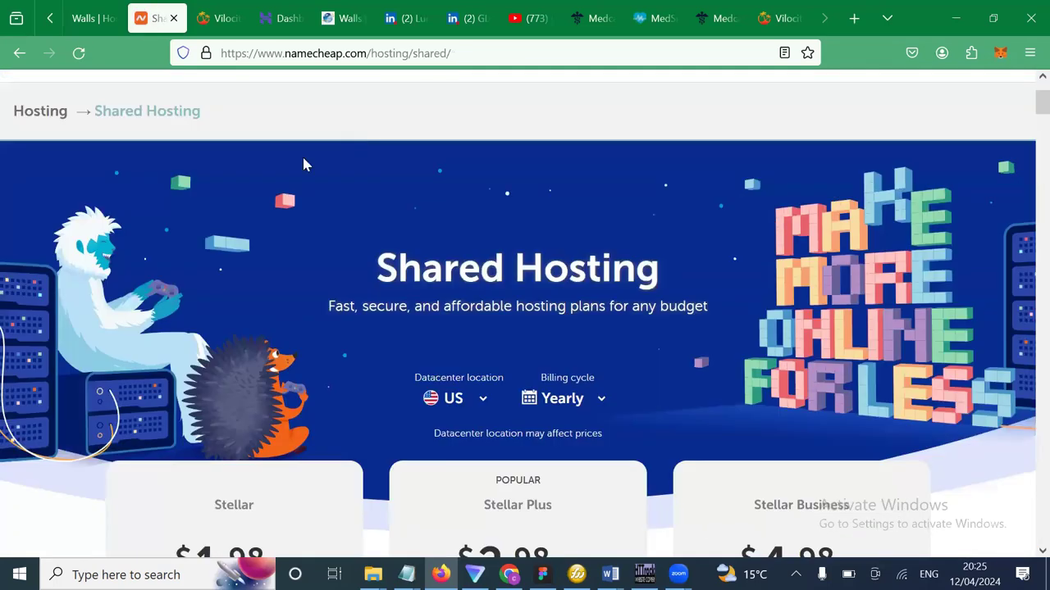
{"action": "mouse_move", "coordinate": [300, 172]}
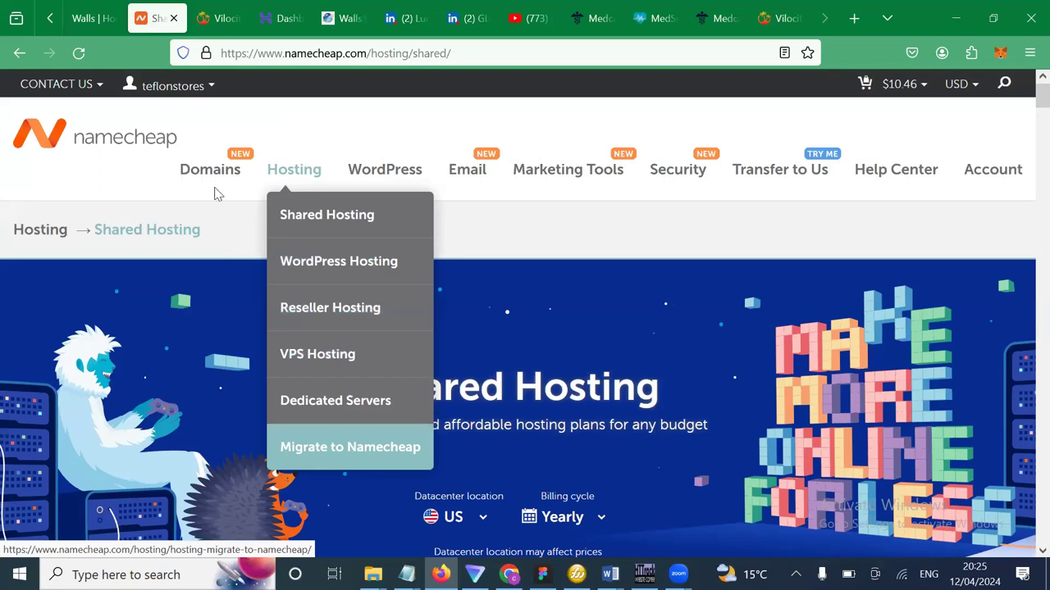
{"action": "mouse_move", "coordinate": [215, 194]}
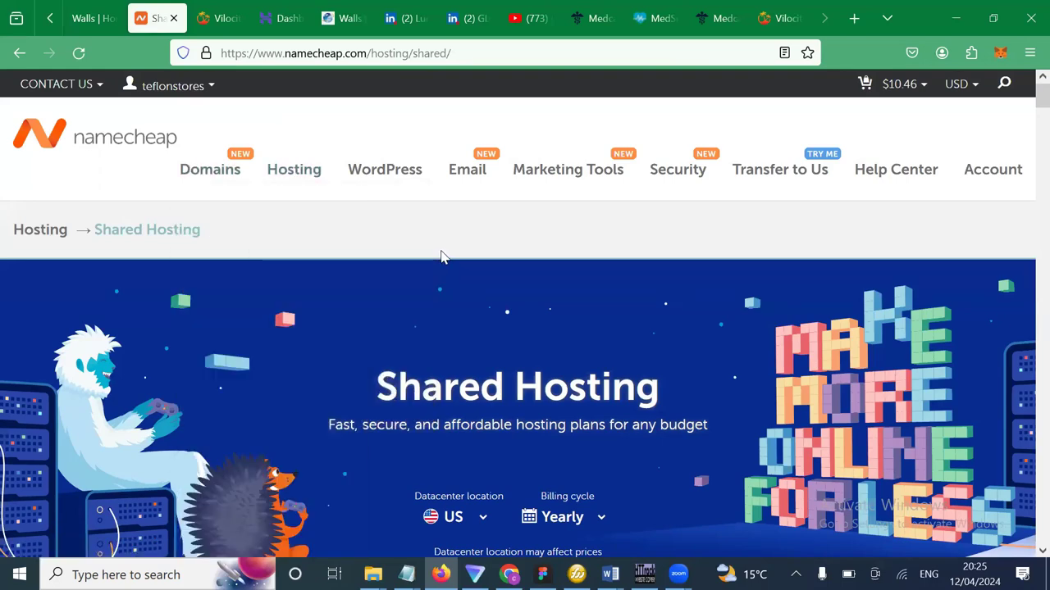
{"action": "scroll", "coordinate": [441, 256], "scroll_direction": "down", "scroll_amount": 2}
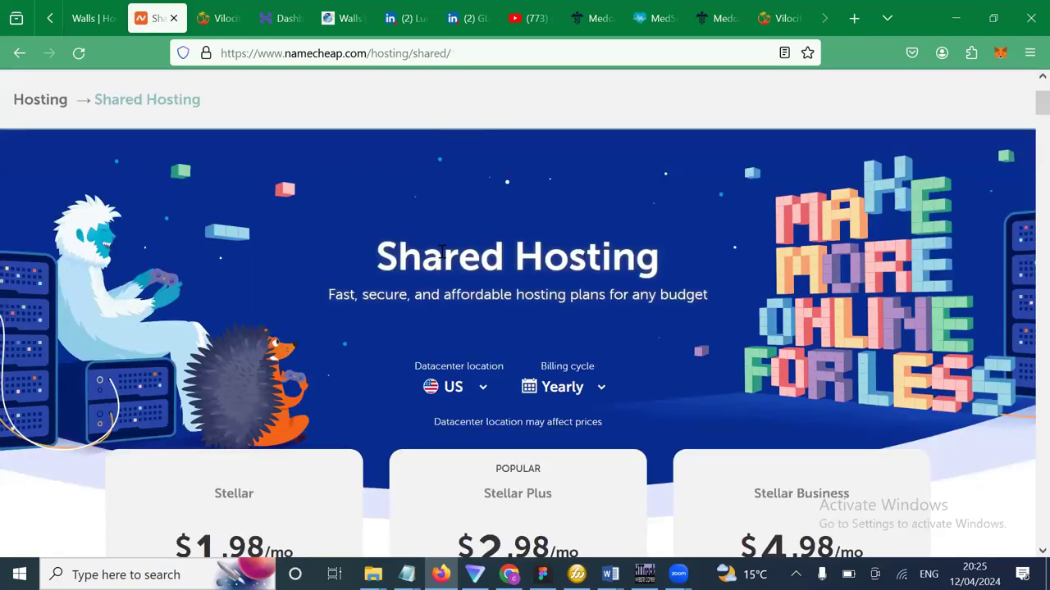
{"action": "scroll", "coordinate": [441, 257], "scroll_direction": "down", "scroll_amount": 2}
{"action": "scroll", "coordinate": [221, 381], "scroll_direction": "down", "scroll_amount": 1}
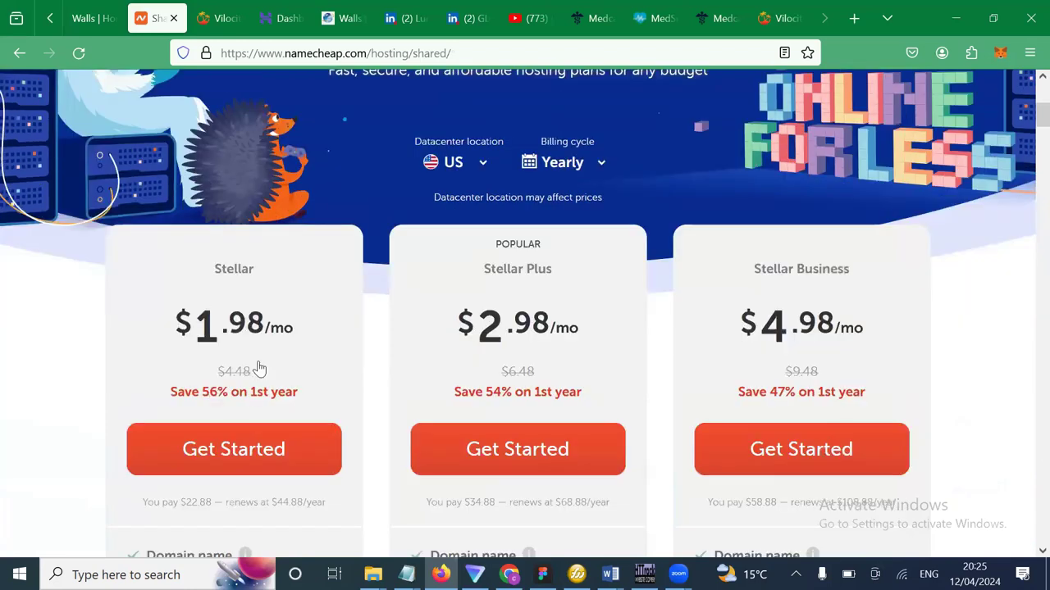
{"action": "scroll", "coordinate": [259, 369], "scroll_direction": "down", "scroll_amount": 1}
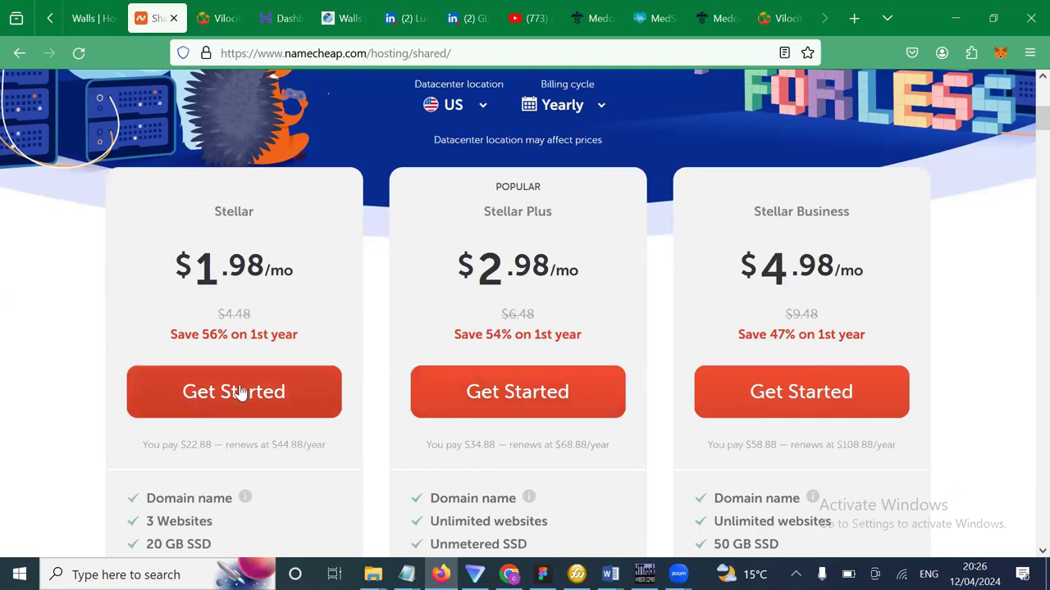
{"action": "scroll", "coordinate": [240, 392], "scroll_direction": "down", "scroll_amount": 1}
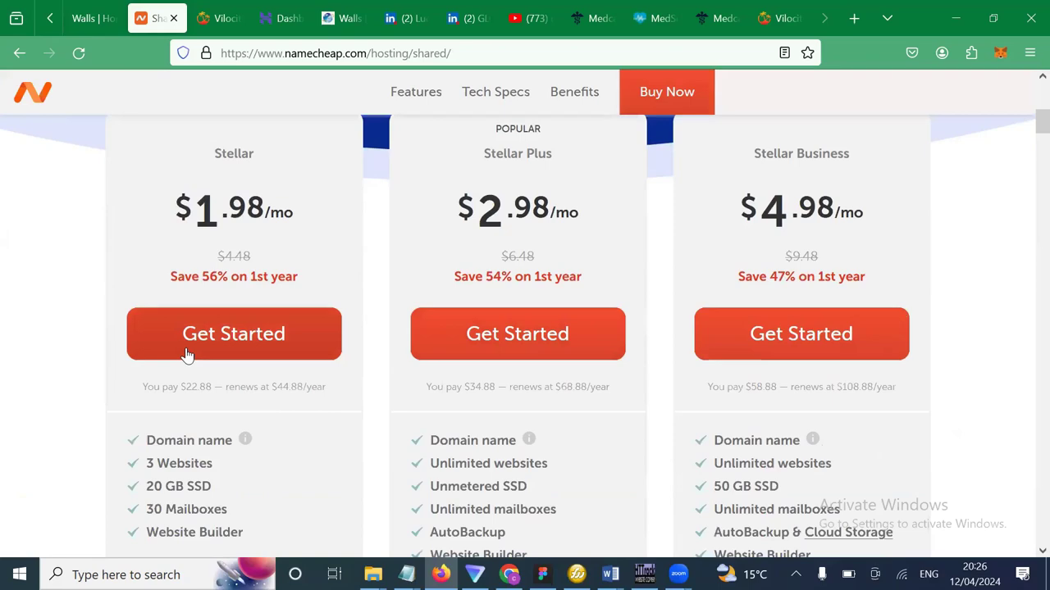
Start buying the Stellar plan and review its order summary for teflonstores.com.
{"action": "left_click", "coordinate": [186, 351]}
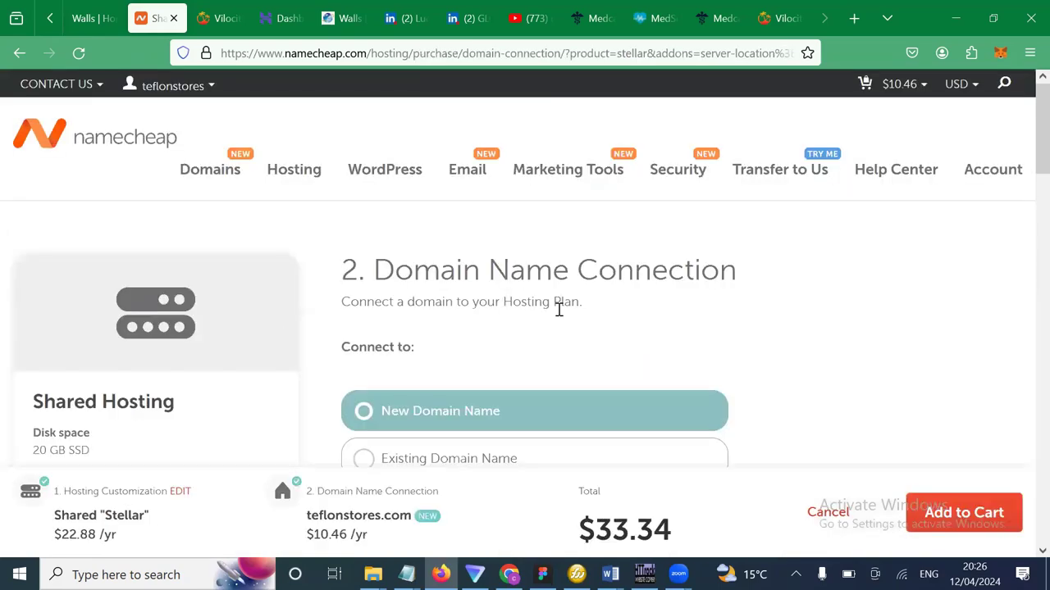
{"action": "scroll", "coordinate": [558, 310], "scroll_direction": "down", "scroll_amount": 5}
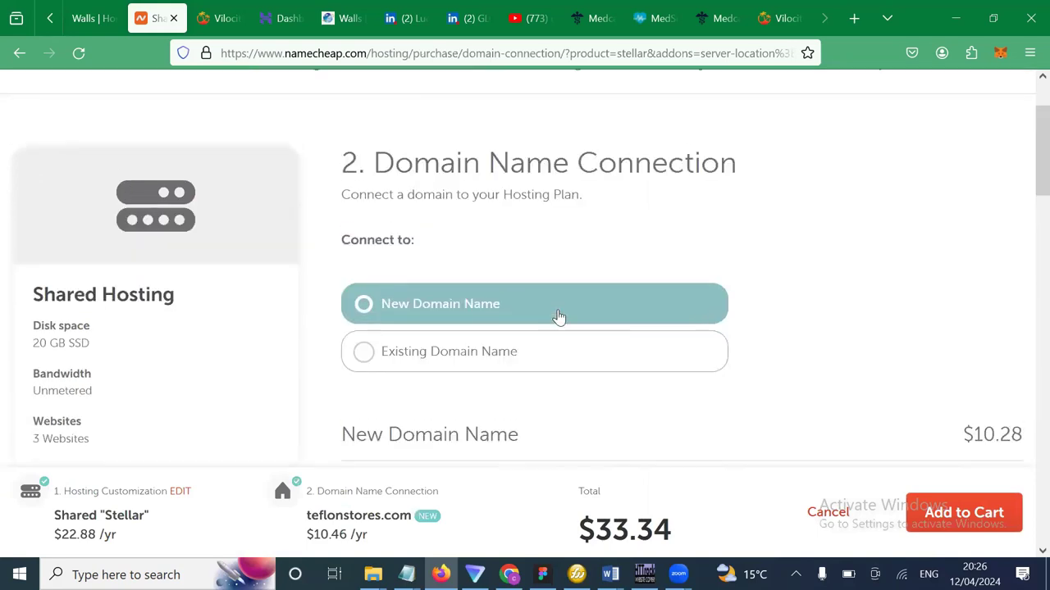
{"action": "scroll", "coordinate": [558, 317], "scroll_direction": "up", "scroll_amount": 1}
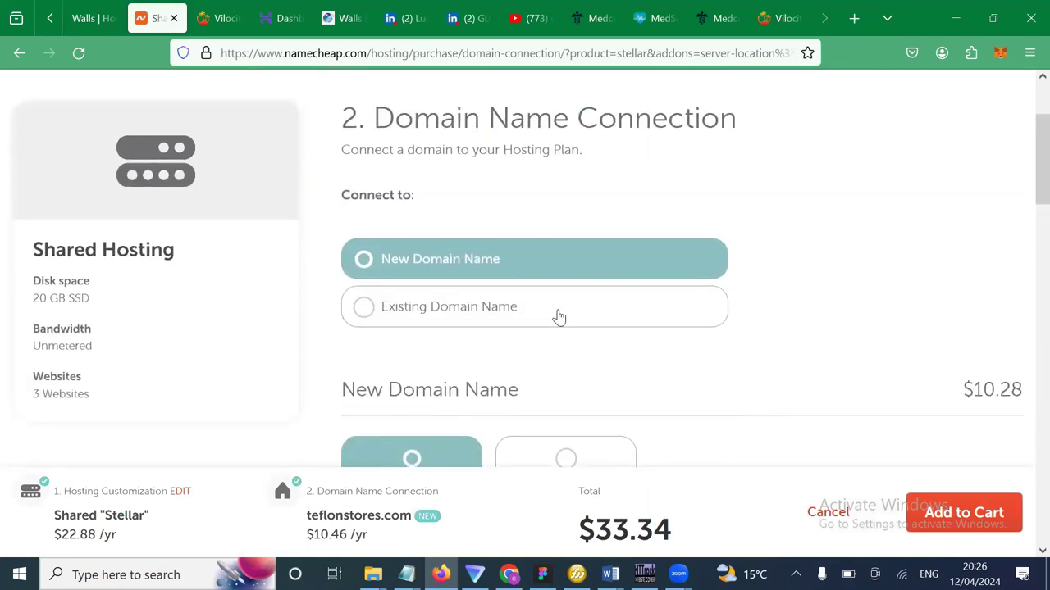
{"action": "scroll", "coordinate": [558, 317], "scroll_direction": "down", "scroll_amount": 1}
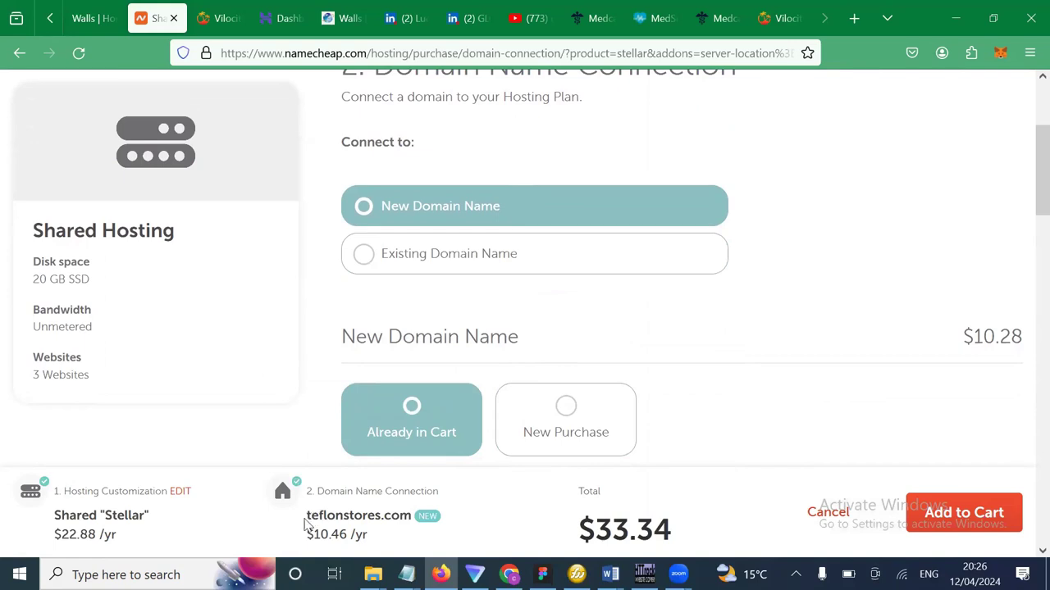
{"action": "triple_click", "coordinate": [408, 514]}
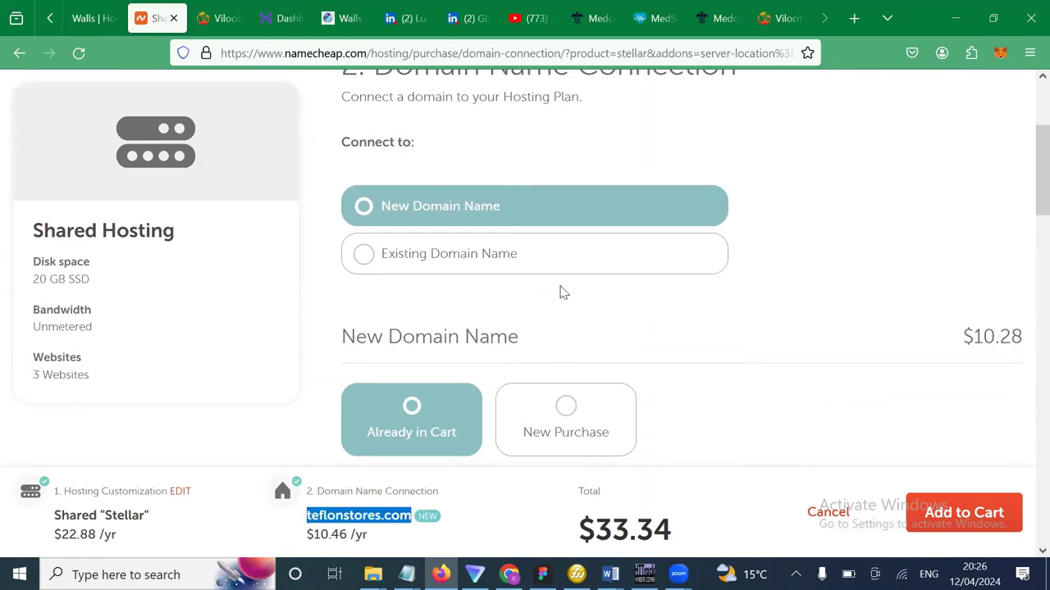
{"action": "scroll", "coordinate": [563, 293], "scroll_direction": "down", "scroll_amount": 3}
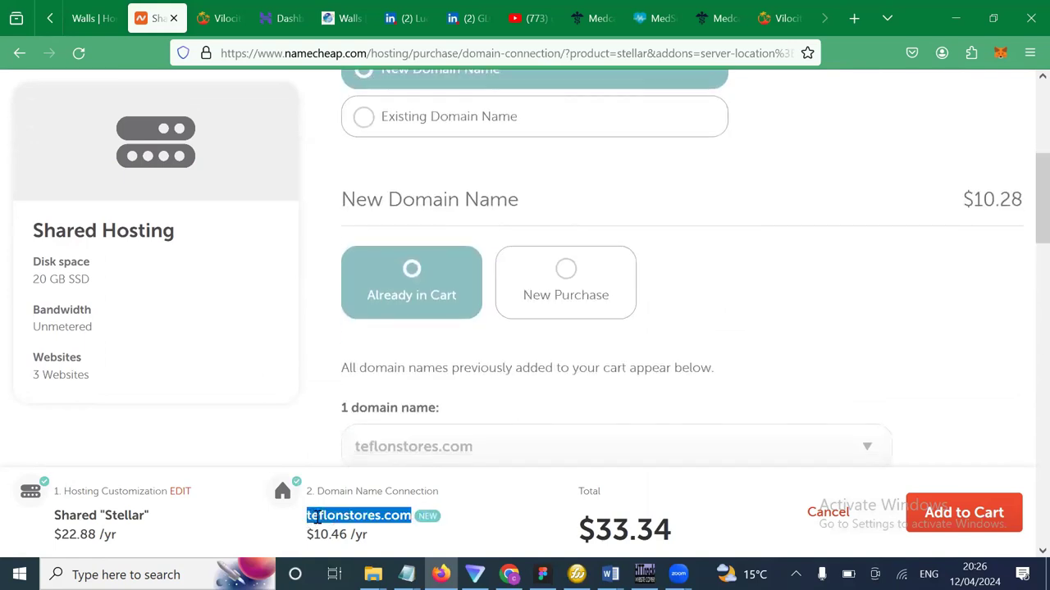
{"action": "scroll", "coordinate": [480, 365], "scroll_direction": "down", "scroll_amount": 3}
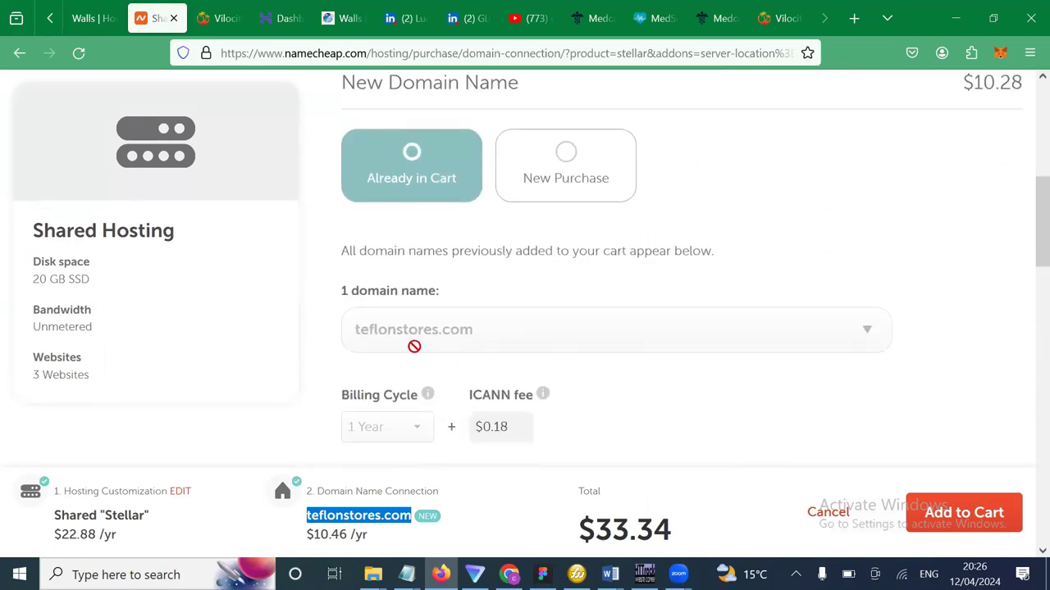
Confirm teflonstores.com is the domain chosen for the hosting under 'Already in Cart'.
{"action": "left_click_drag", "start_coordinate": [472, 329], "coordinate": [306, 300]}
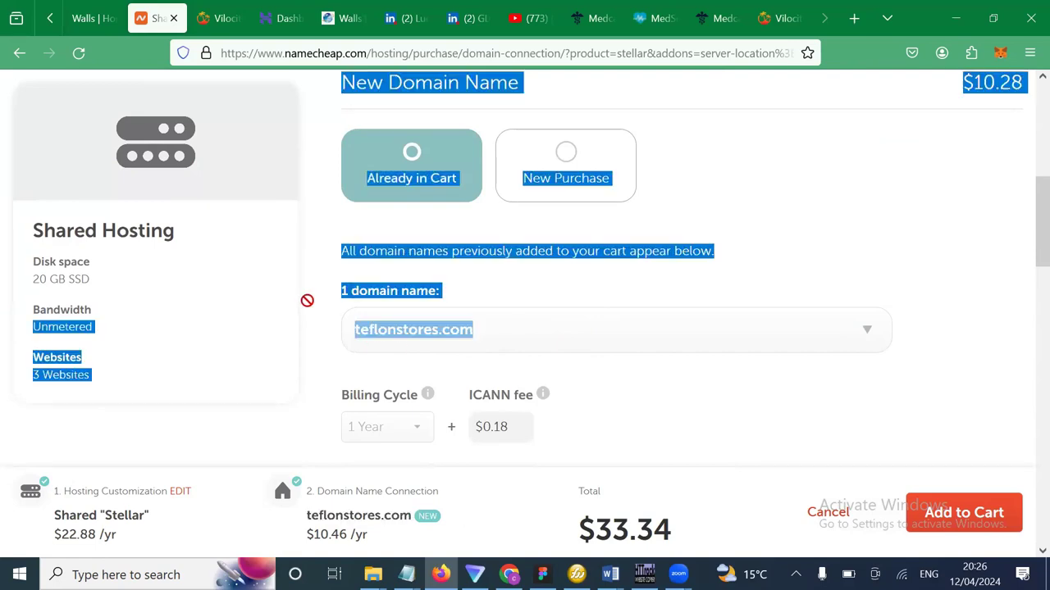
{"action": "left_click", "coordinate": [332, 335]}
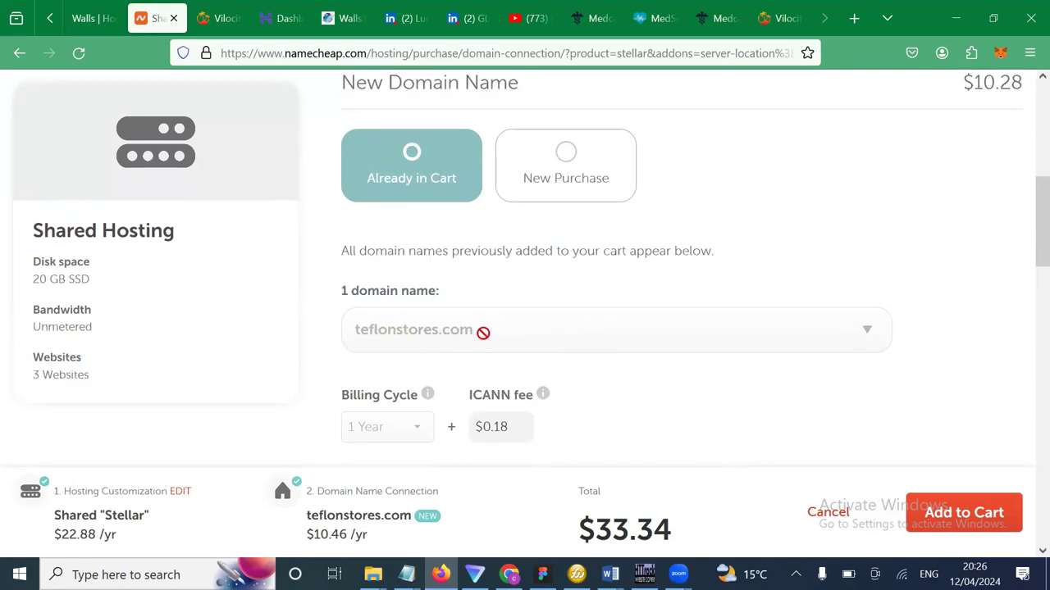
{"action": "left_click_drag", "start_coordinate": [483, 332], "coordinate": [356, 330]}
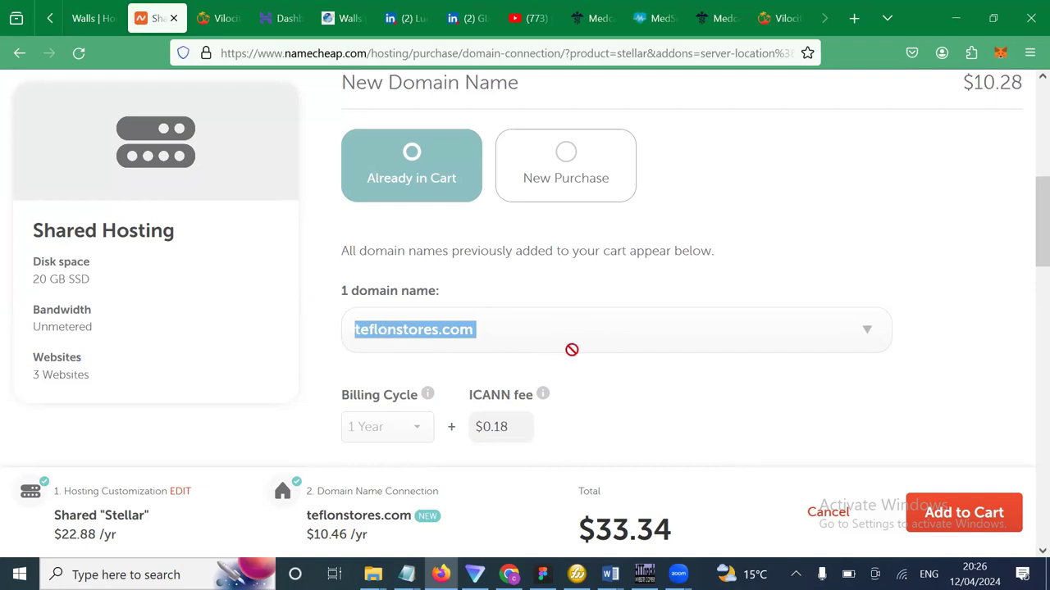
{"action": "scroll", "coordinate": [571, 350], "scroll_direction": "down", "scroll_amount": 1}
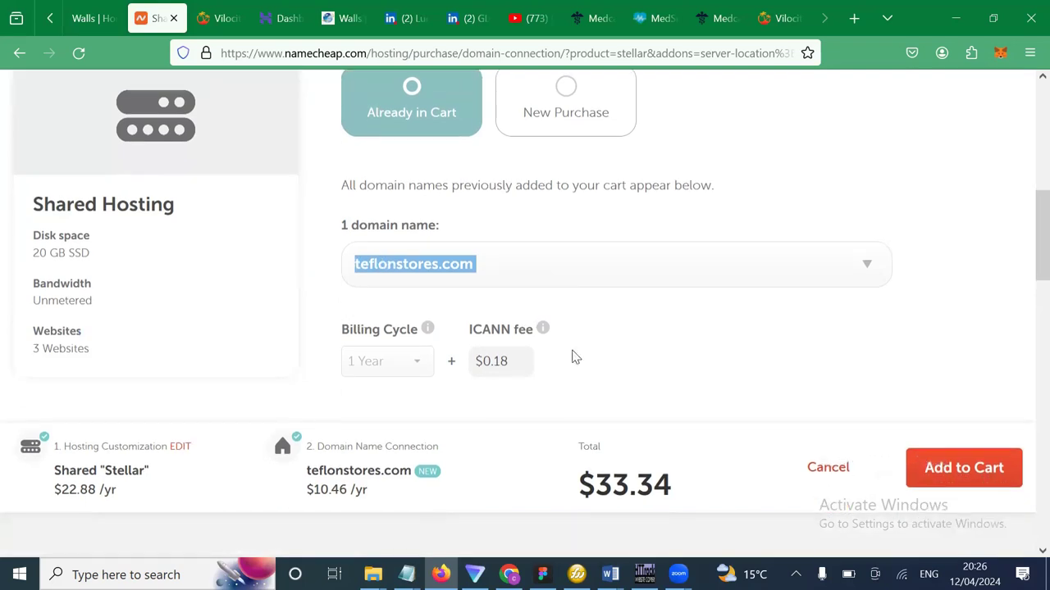
{"action": "left_click", "coordinate": [480, 266]}
{"action": "left_click_drag", "start_coordinate": [480, 266], "coordinate": [354, 263]}
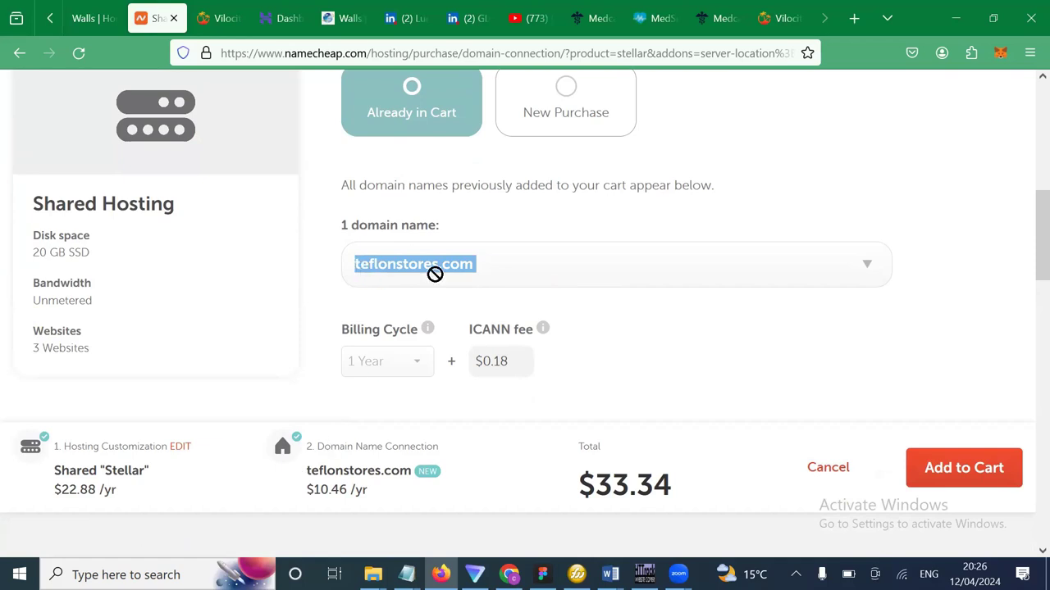
{"action": "left_click", "coordinate": [480, 271]}
{"action": "left_click_drag", "start_coordinate": [479, 271], "coordinate": [354, 274]}
{"action": "left_click_drag", "start_coordinate": [477, 267], "coordinate": [350, 267]}
{"action": "left_click", "coordinate": [469, 264]}
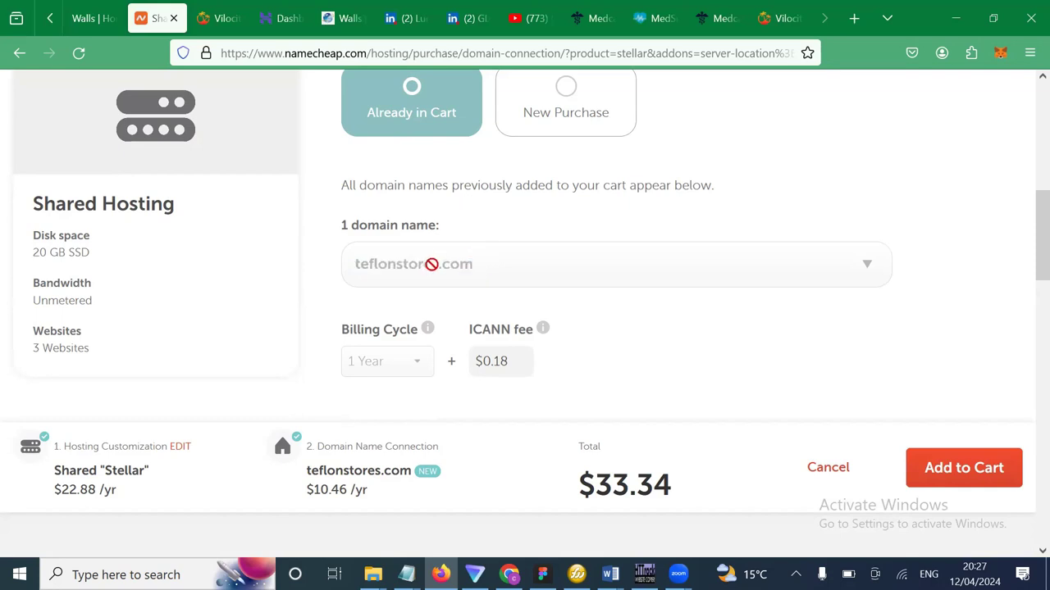
{"action": "left_click_drag", "start_coordinate": [474, 264], "coordinate": [355, 269]}
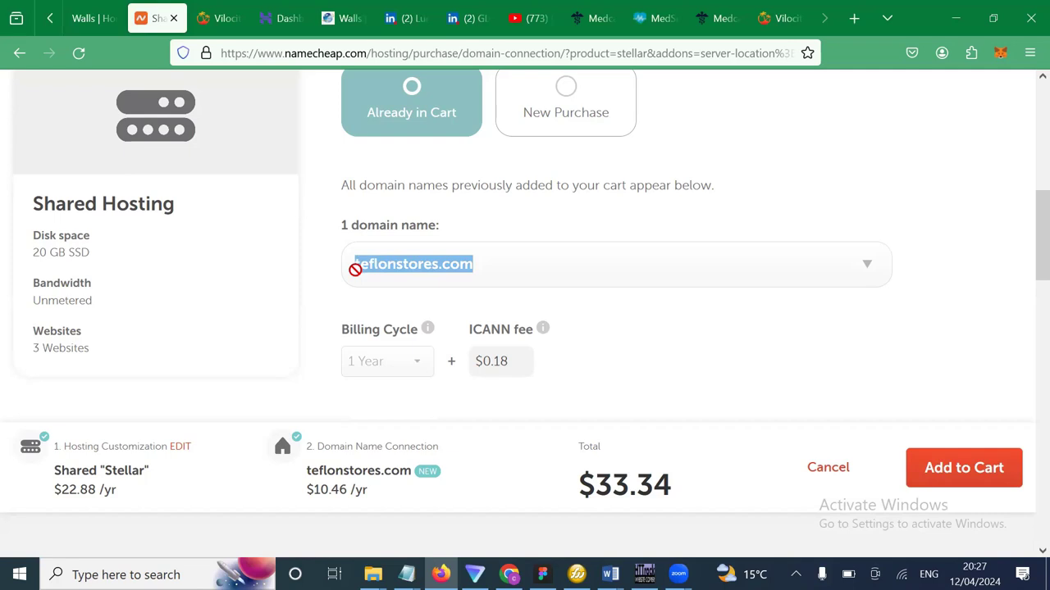
{"action": "left_click", "coordinate": [497, 276]}
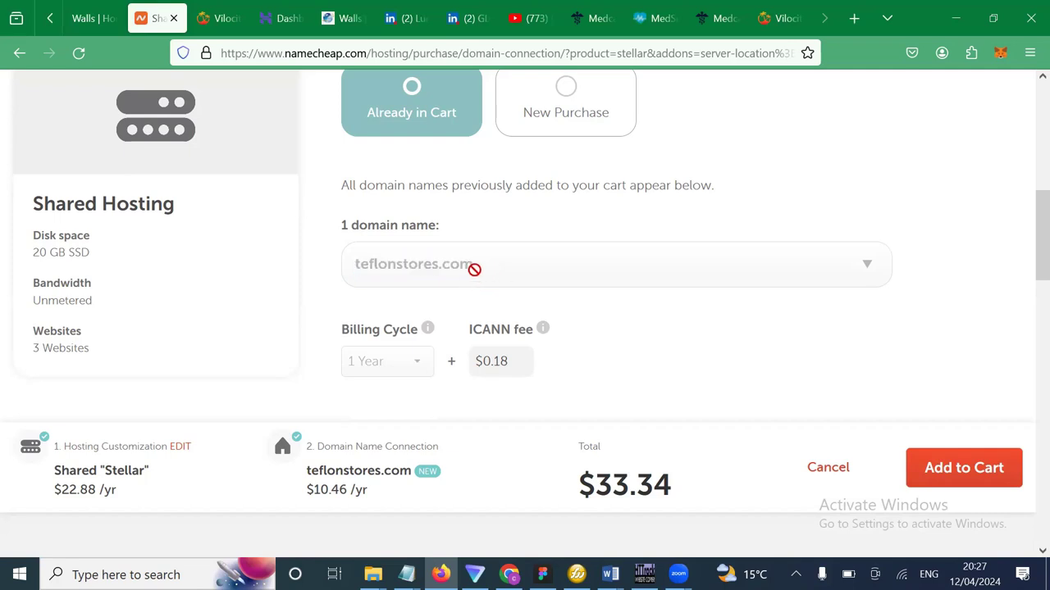
{"action": "left_click_drag", "start_coordinate": [476, 267], "coordinate": [356, 266]}
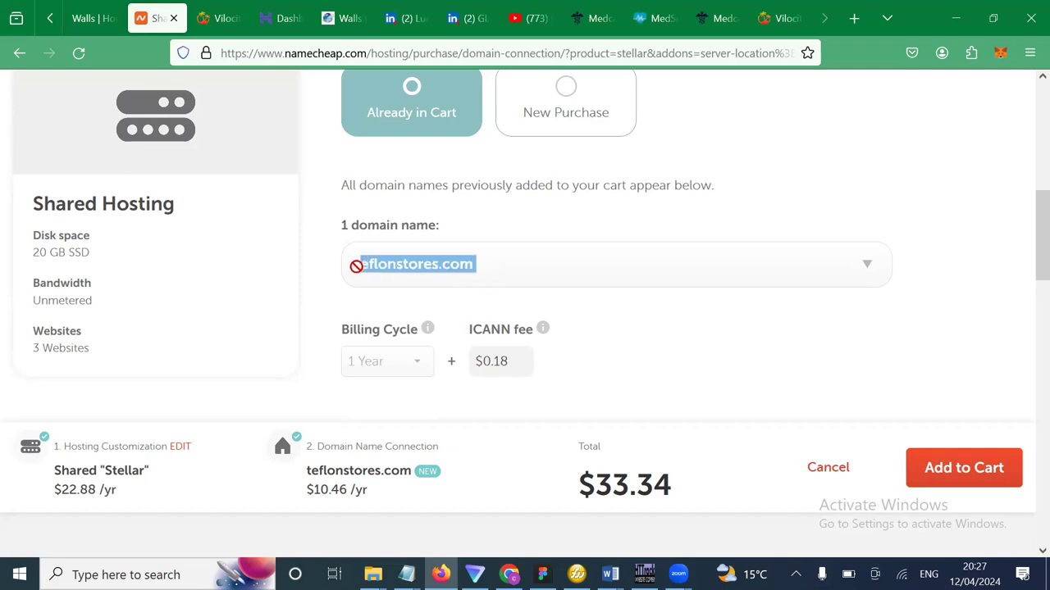
{"action": "left_click", "coordinate": [473, 265]}
{"action": "left_click_drag", "start_coordinate": [473, 265], "coordinate": [345, 270]}
Add the Stellar hosting linked to teflonstores.com to the cart for a $33.34 subtotal.
{"action": "scroll", "coordinate": [265, 357], "scroll_direction": "down", "scroll_amount": 2}
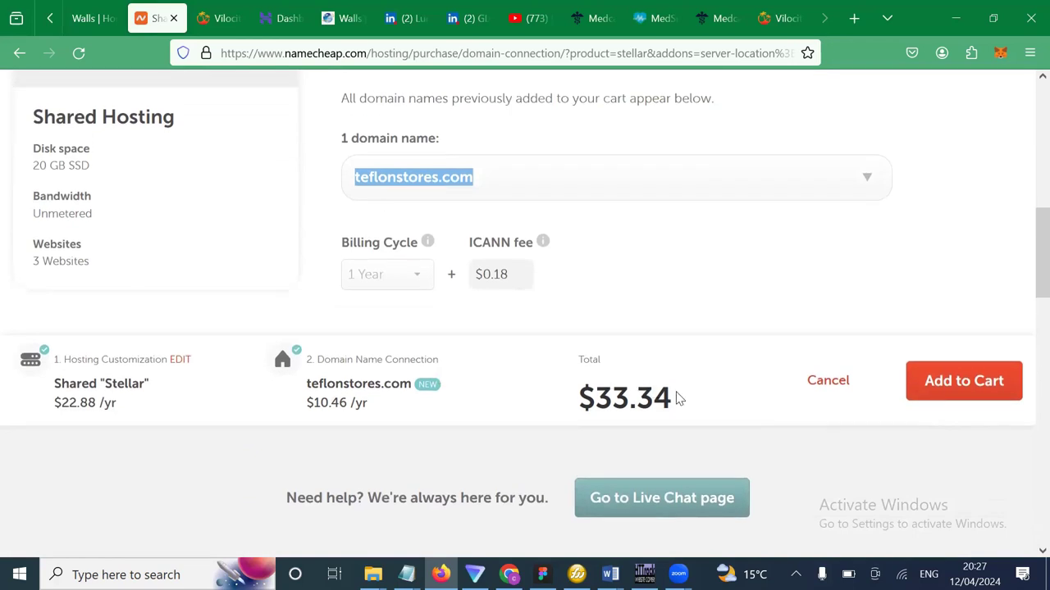
{"action": "scroll", "coordinate": [410, 333], "scroll_direction": "up", "scroll_amount": 2}
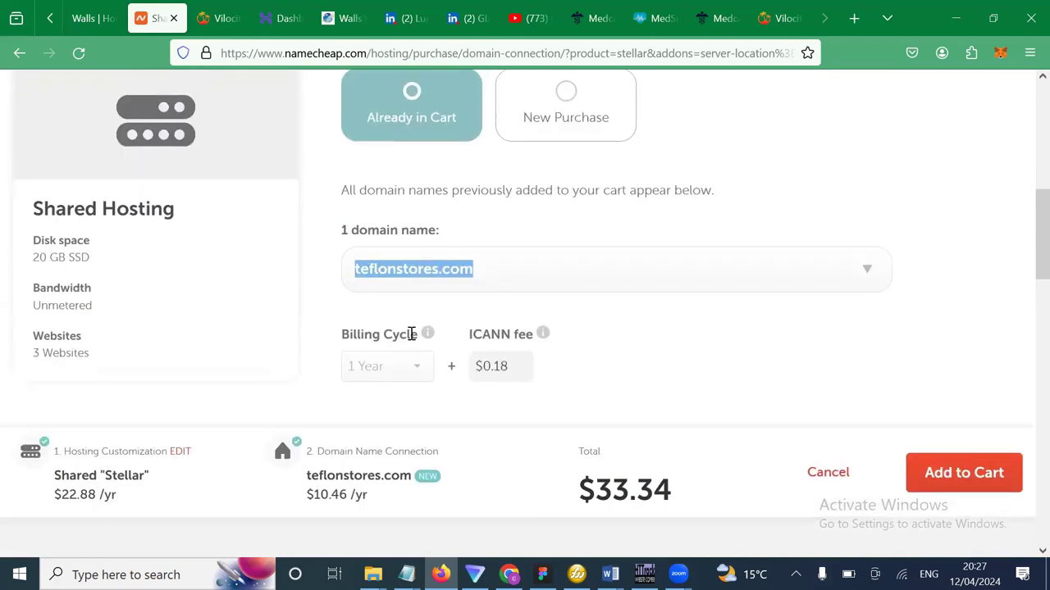
{"action": "scroll", "coordinate": [410, 334], "scroll_direction": "up", "scroll_amount": 2}
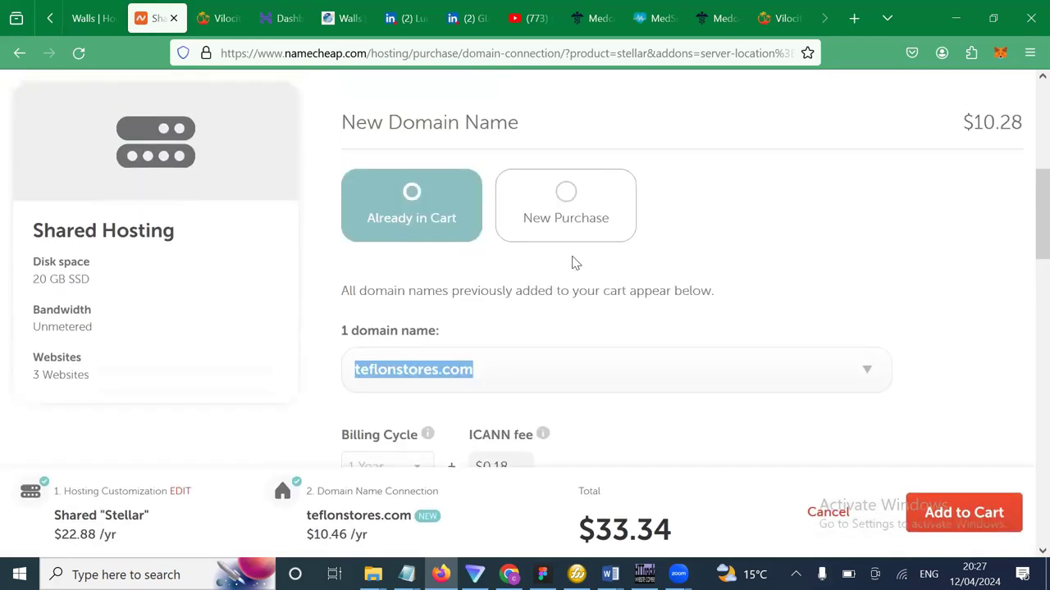
{"action": "left_click", "coordinate": [972, 514]}
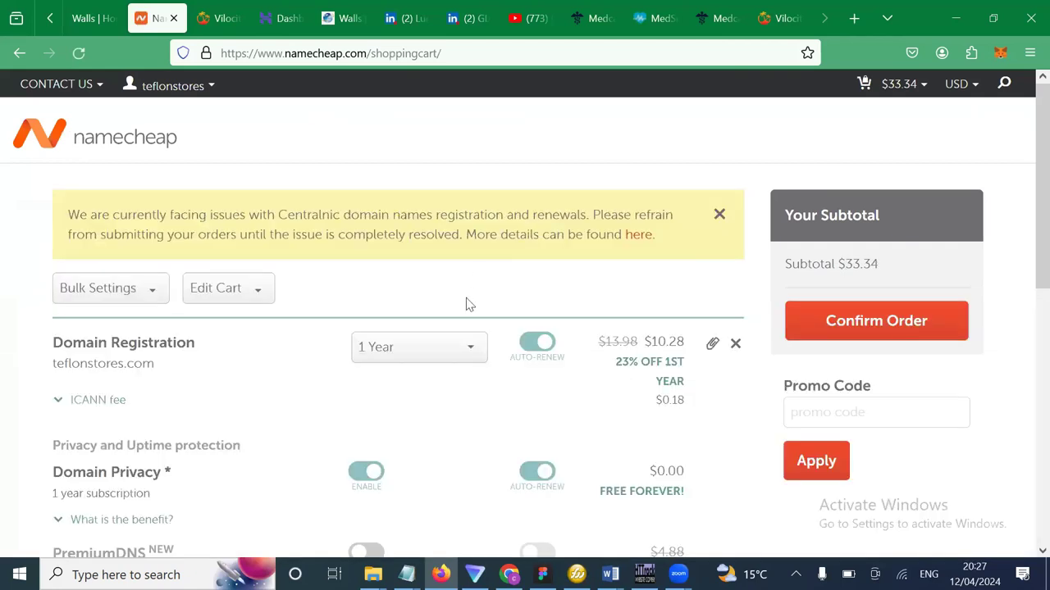
Review the cart's $33.34 subtotal, the upsells and the promo code option.
{"action": "scroll", "coordinate": [417, 401], "scroll_direction": "down", "scroll_amount": 1}
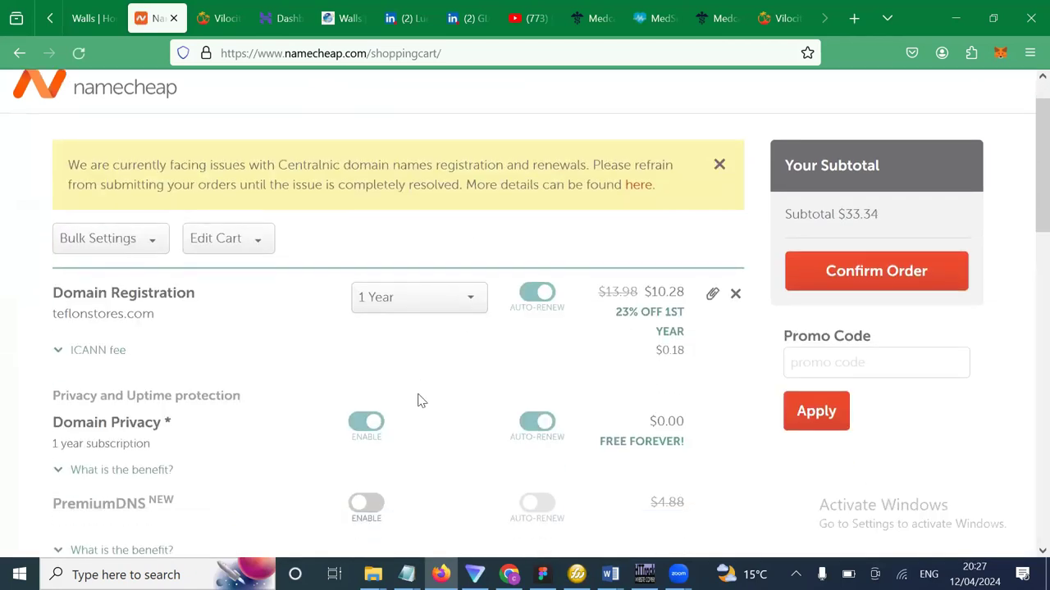
{"action": "scroll", "coordinate": [417, 401], "scroll_direction": "down", "scroll_amount": 1}
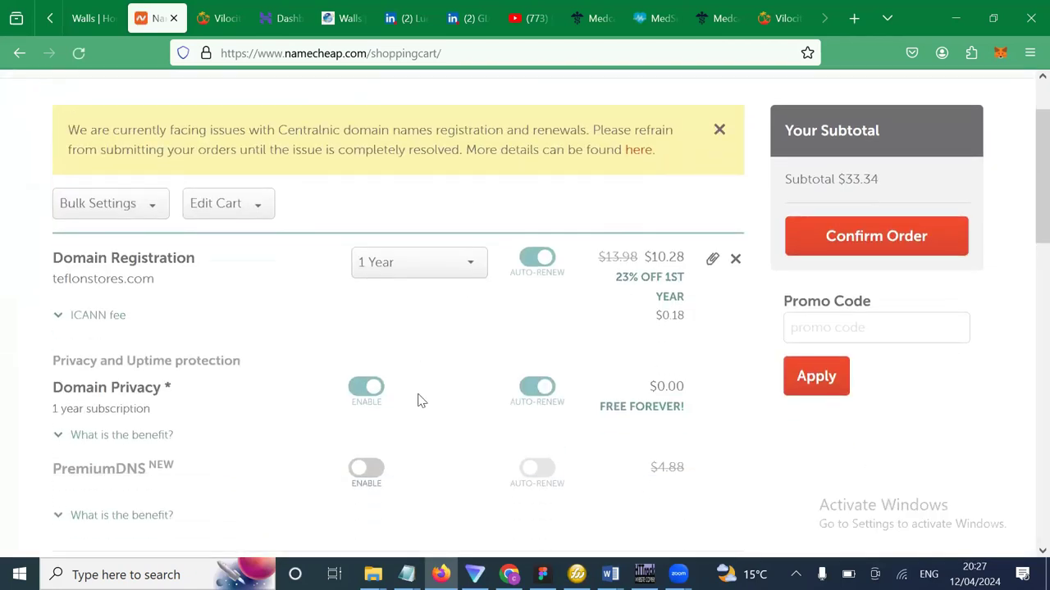
{"action": "double_click", "coordinate": [857, 182]}
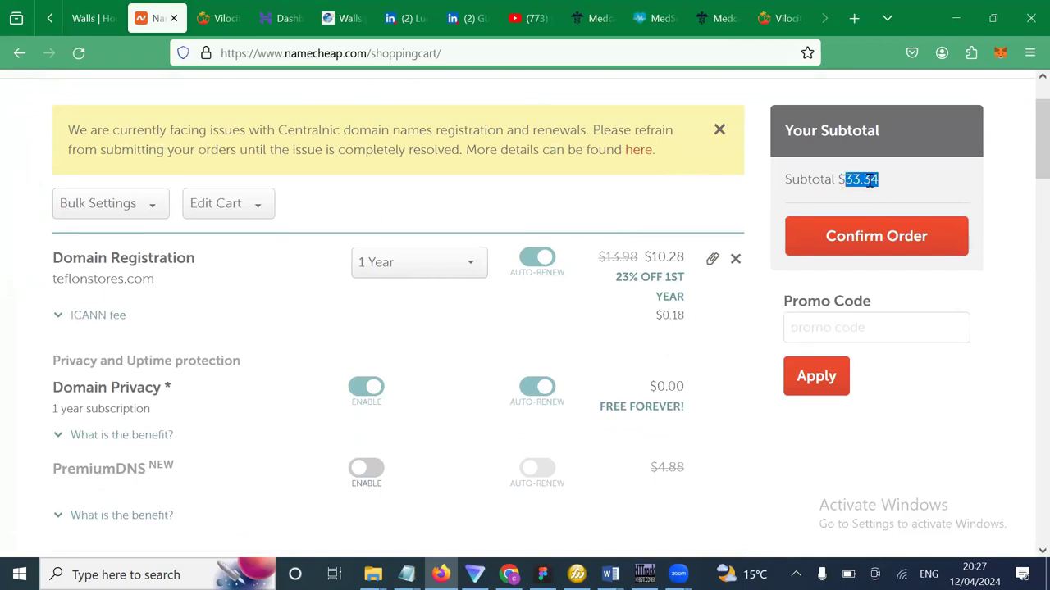
{"action": "scroll", "coordinate": [661, 463], "scroll_direction": "down", "scroll_amount": 15}
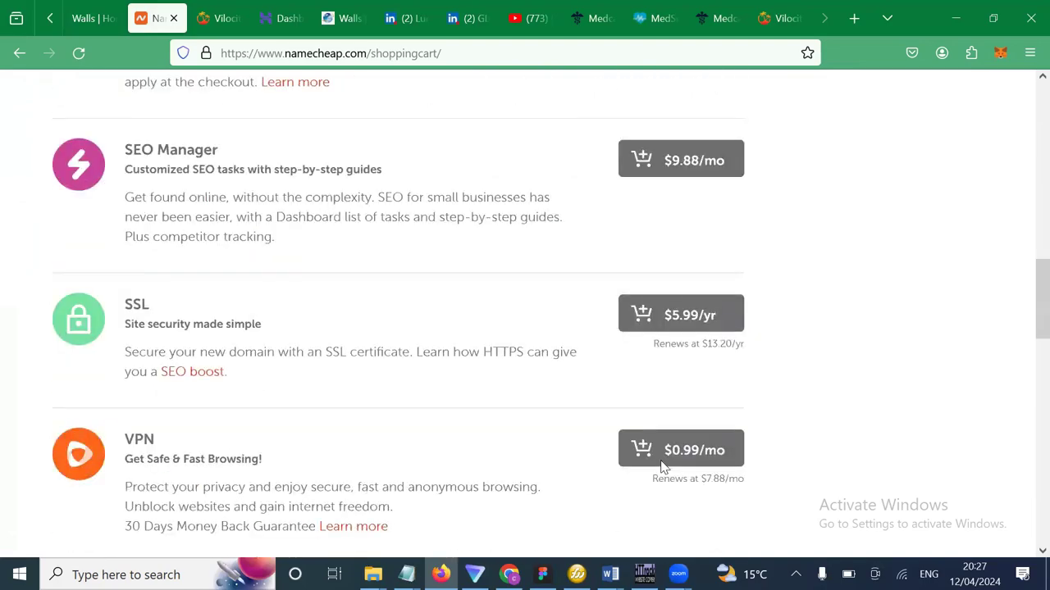
{"action": "scroll", "coordinate": [662, 464], "scroll_direction": "down", "scroll_amount": 10}
{"action": "scroll", "coordinate": [661, 467], "scroll_direction": "up", "scroll_amount": 12}
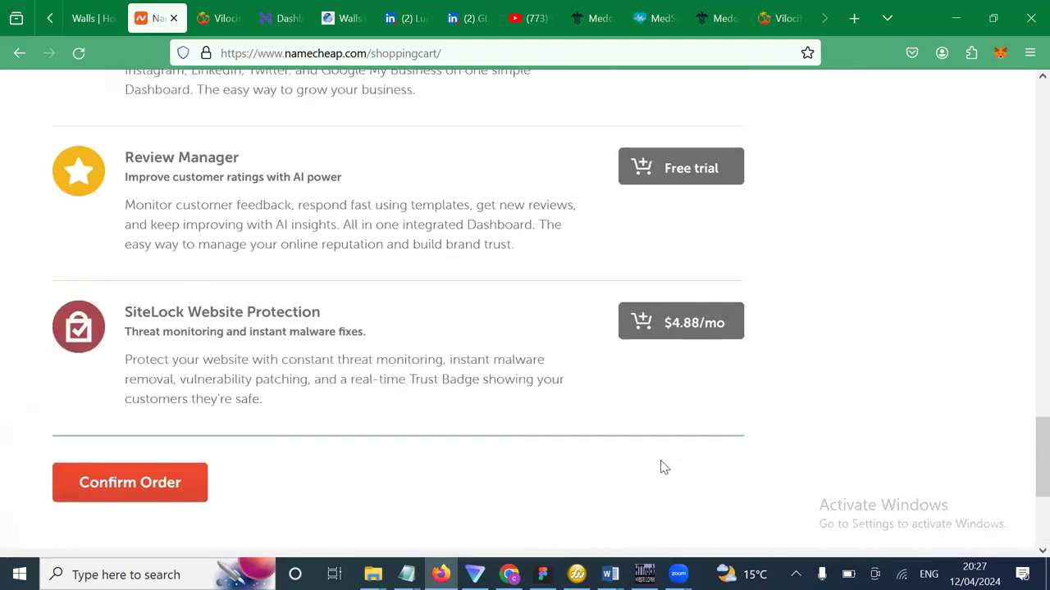
{"action": "scroll", "coordinate": [960, 316], "scroll_direction": "up", "scroll_amount": 10}
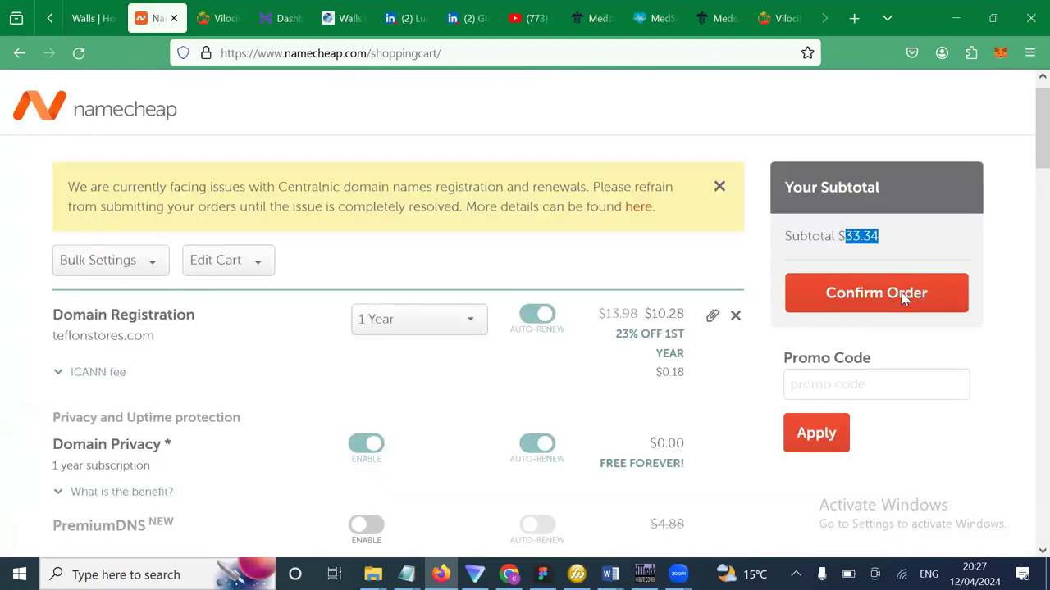
{"action": "left_click", "coordinate": [823, 415]}
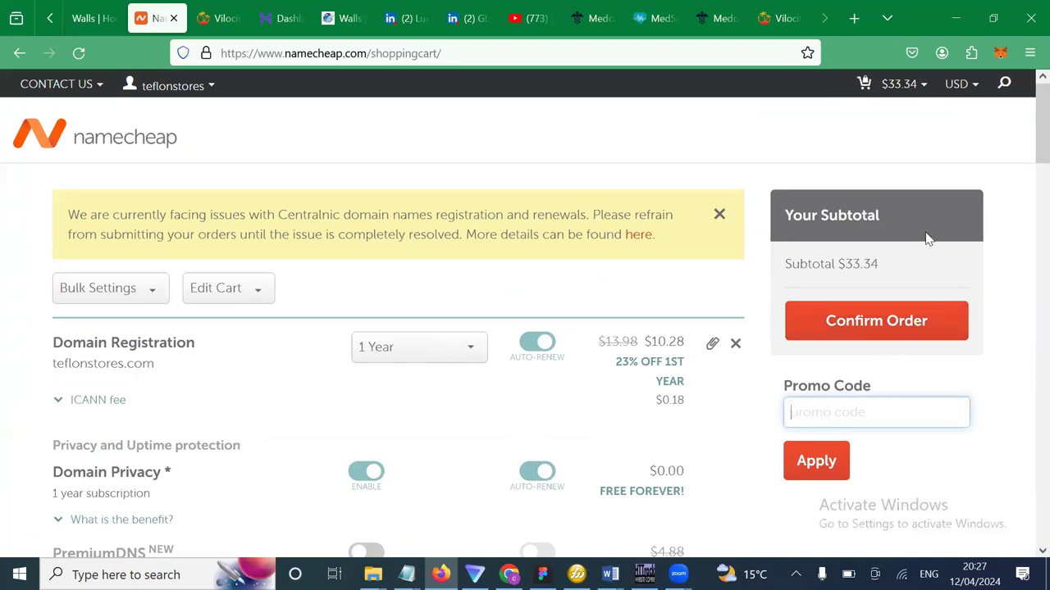
{"action": "double_click", "coordinate": [850, 264]}
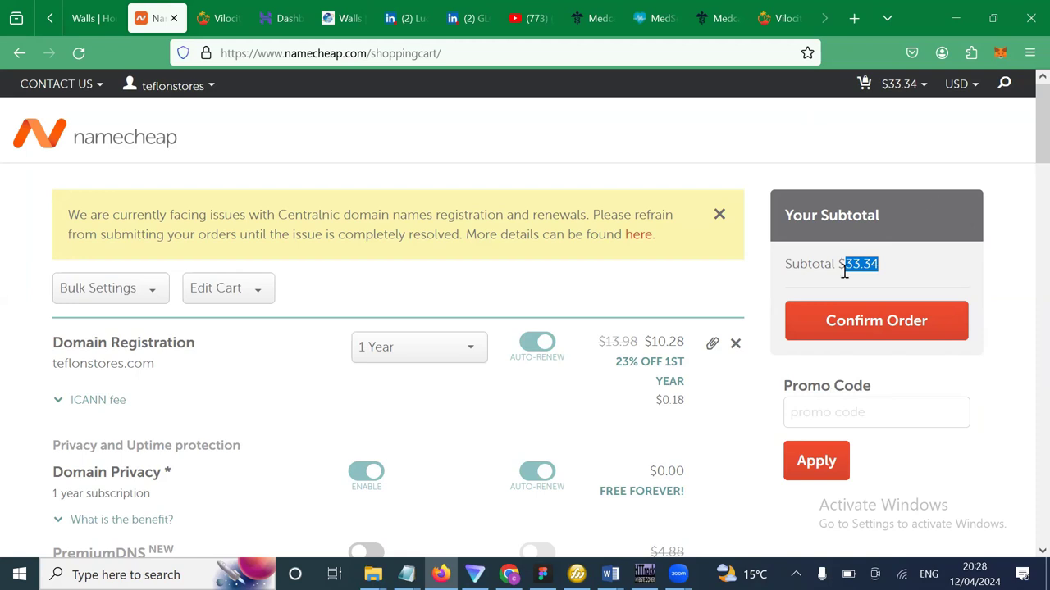
{"action": "left_click", "coordinate": [834, 400]}
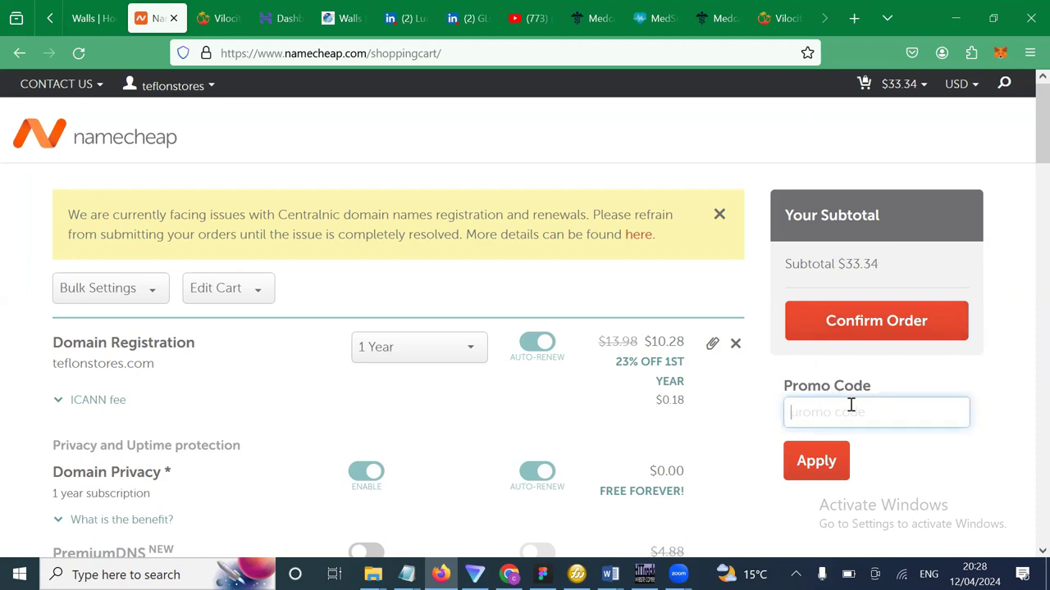
Recheck the $33.34 subtotal and confirm the order to go to checkout.
{"action": "scroll", "coordinate": [851, 405], "scroll_direction": "down", "scroll_amount": 1}
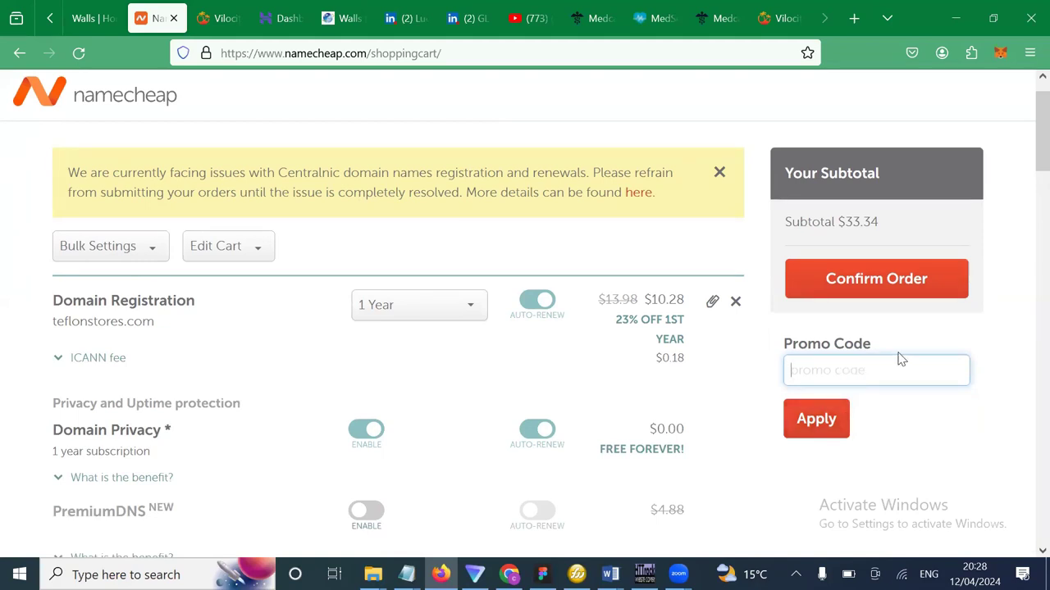
{"action": "scroll", "coordinate": [898, 358], "scroll_direction": "up", "scroll_amount": 1}
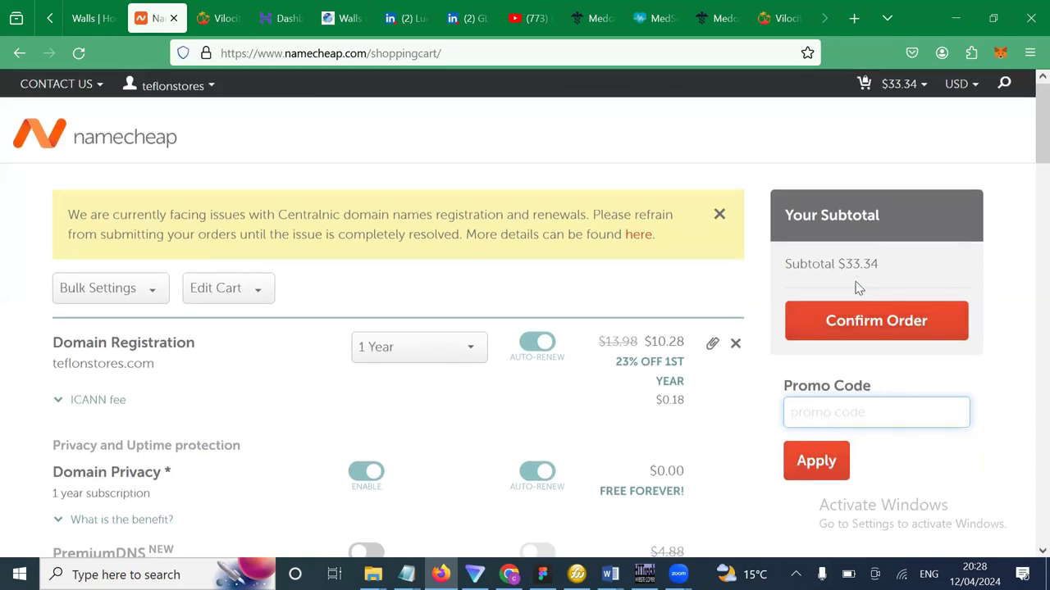
{"action": "left_click_drag", "start_coordinate": [886, 266], "coordinate": [848, 265]}
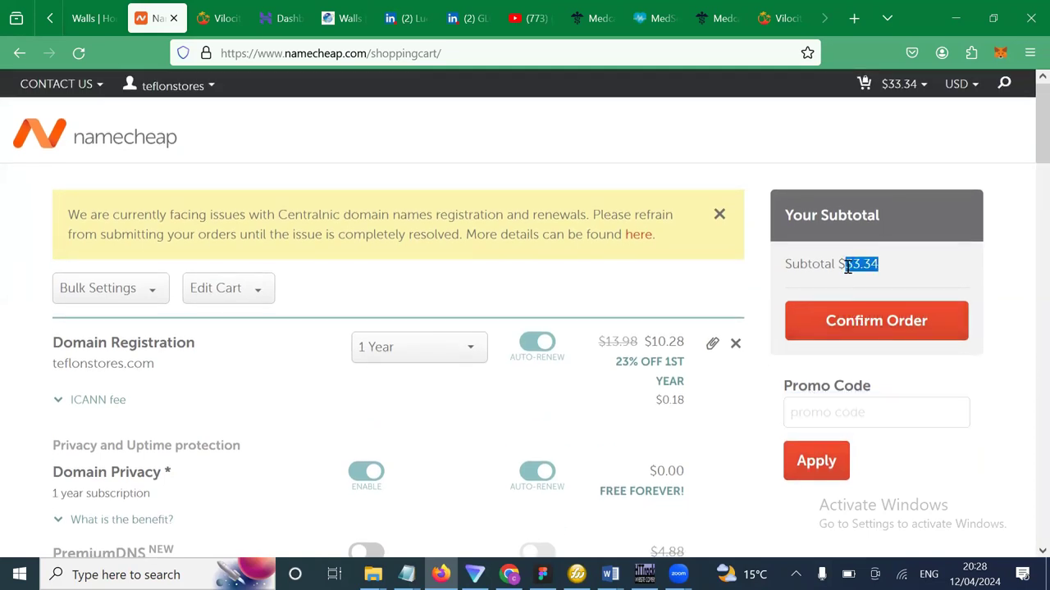
{"action": "left_click", "coordinate": [1020, 370]}
{"action": "mouse_move", "coordinate": [850, 271]}
{"action": "left_mouse_down"}
{"action": "mouse_move", "coordinate": [878, 269]}
{"action": "mouse_move", "coordinate": [848, 264]}
{"action": "left_mouse_up"}
{"action": "triple_click", "coordinate": [850, 267]}
{"action": "left_click", "coordinate": [850, 267]}
{"action": "double_click", "coordinate": [850, 267]}
{"action": "double_click", "coordinate": [850, 266]}
{"action": "double_click", "coordinate": [850, 266]}
{"action": "left_click", "coordinate": [999, 277]}
{"action": "left_click", "coordinate": [857, 320]}
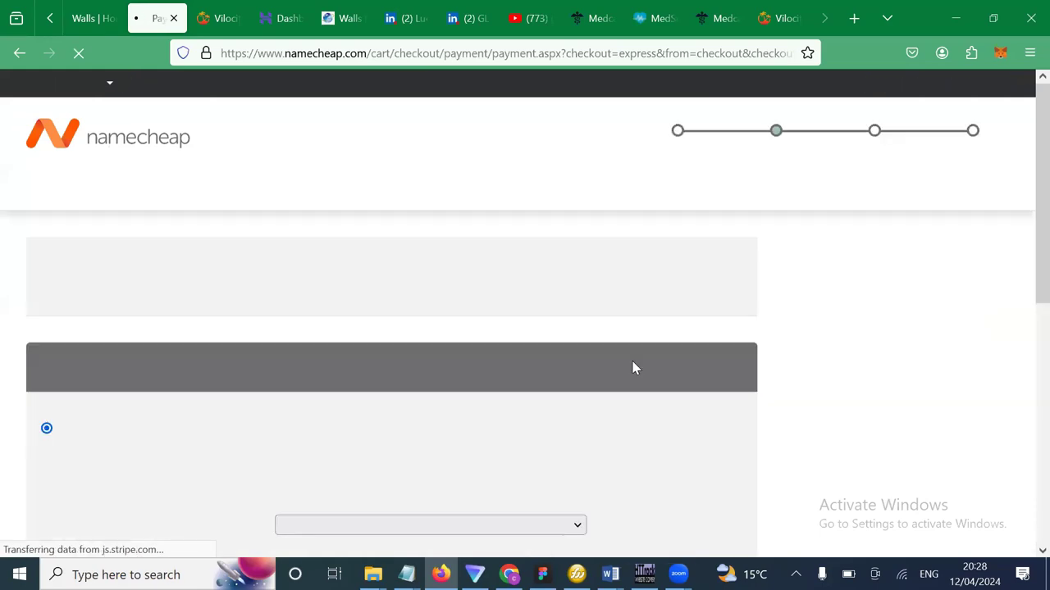
Choose Account Funds, with its $37.00 balance, as the payment method.
{"action": "scroll", "coordinate": [524, 347], "scroll_direction": "down", "scroll_amount": 3}
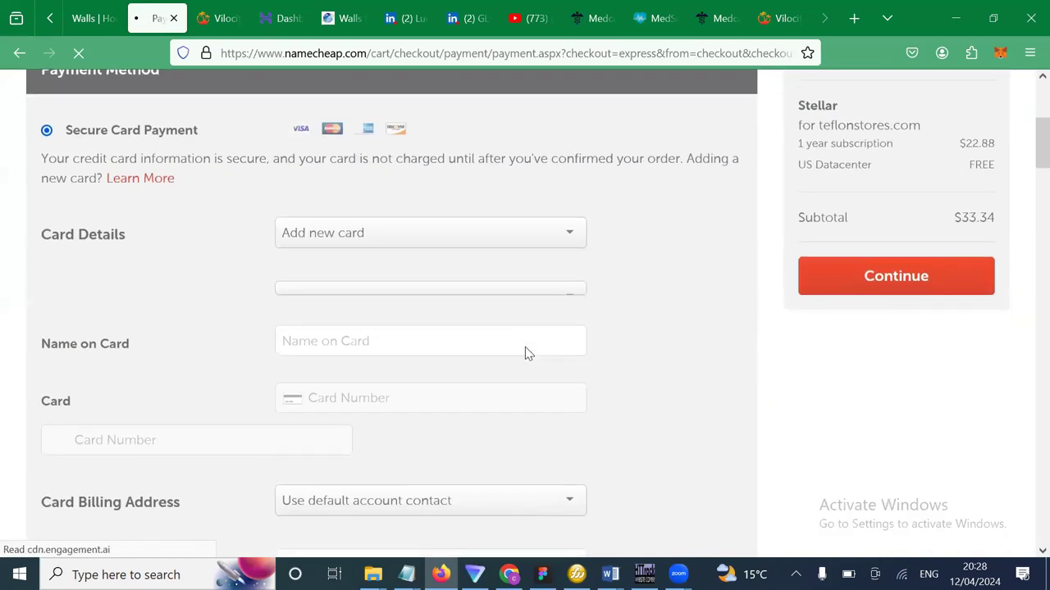
{"action": "scroll", "coordinate": [524, 347], "scroll_direction": "down", "scroll_amount": 5}
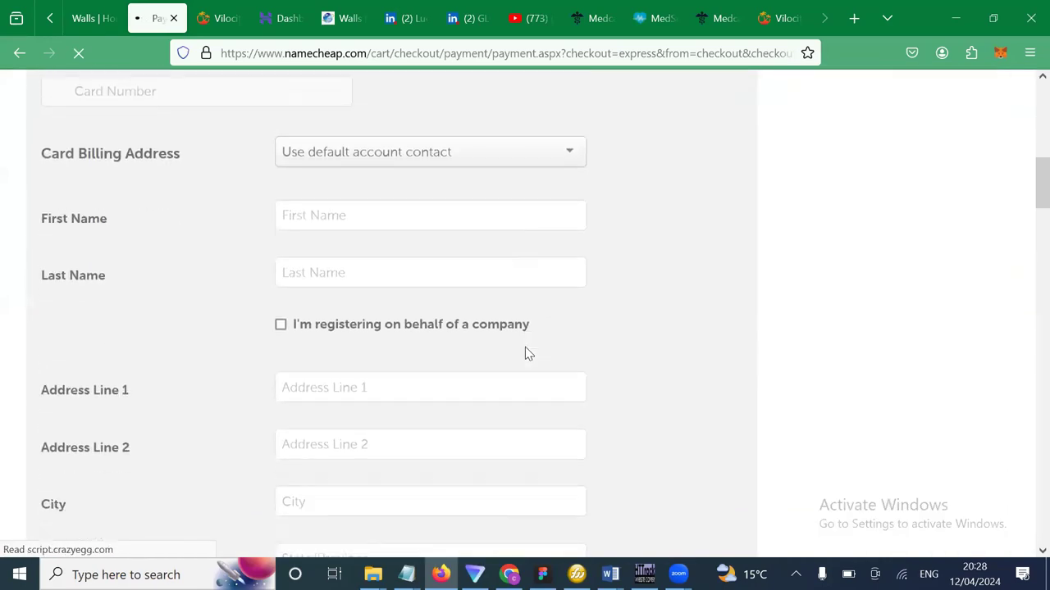
{"action": "scroll", "coordinate": [526, 348], "scroll_direction": "down", "scroll_amount": 6}
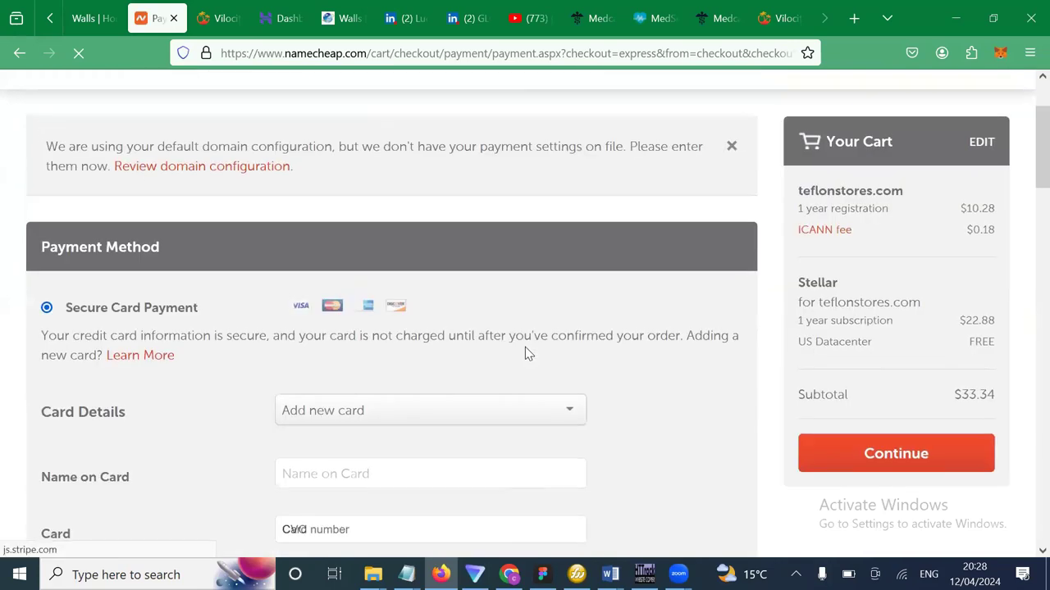
{"action": "scroll", "coordinate": [525, 347], "scroll_direction": "down", "scroll_amount": 5}
{"action": "scroll", "coordinate": [524, 347], "scroll_direction": "down", "scroll_amount": 2}
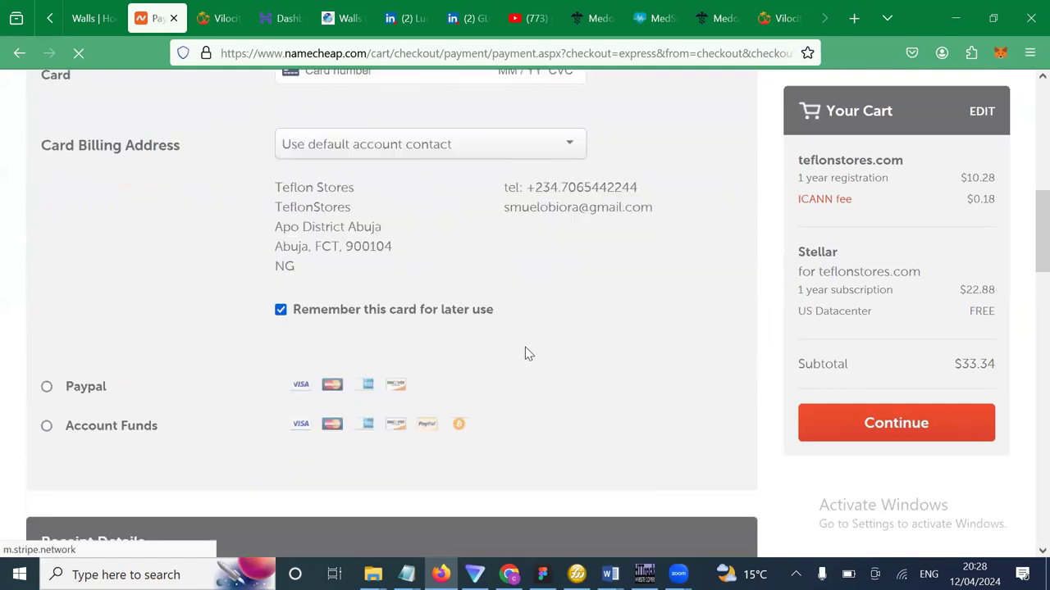
{"action": "left_click", "coordinate": [47, 372]}
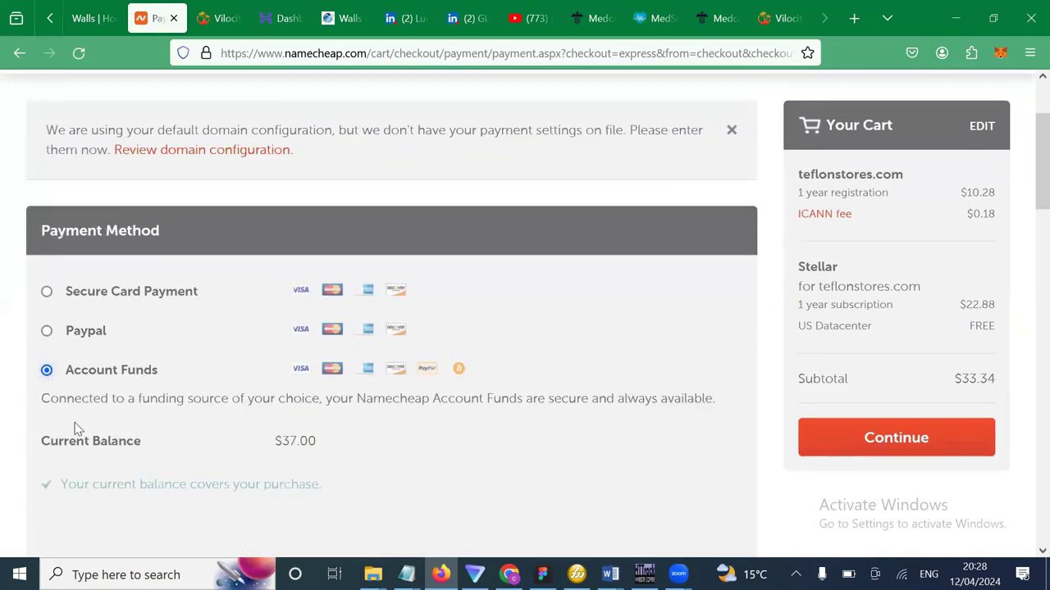
Review the Account Funds payment, receipt details and default billing address.
{"action": "scroll", "coordinate": [164, 375], "scroll_direction": "up", "scroll_amount": 2}
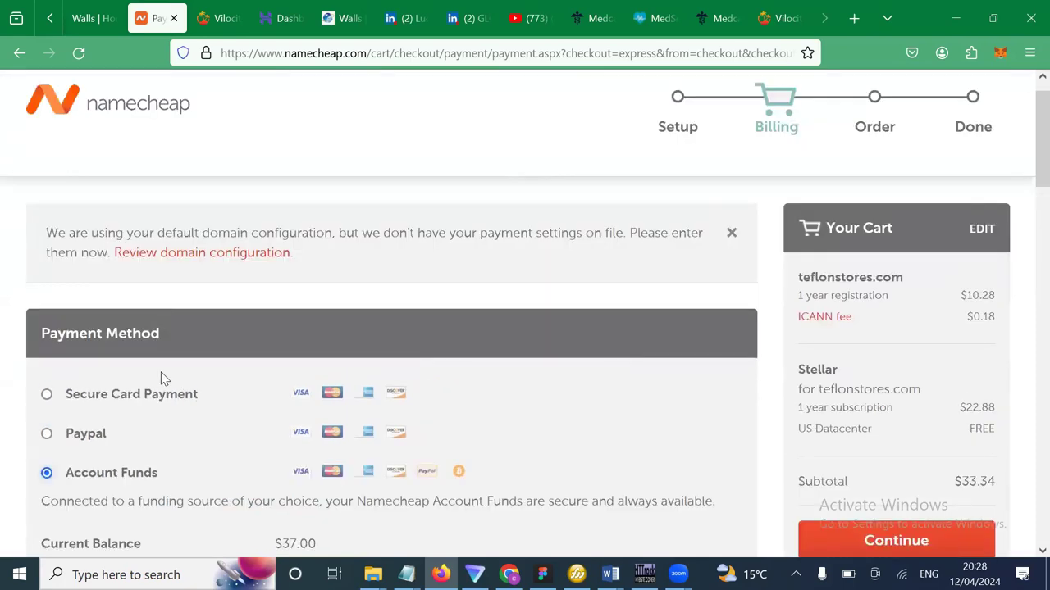
{"action": "scroll", "coordinate": [164, 379], "scroll_direction": "down", "scroll_amount": 1}
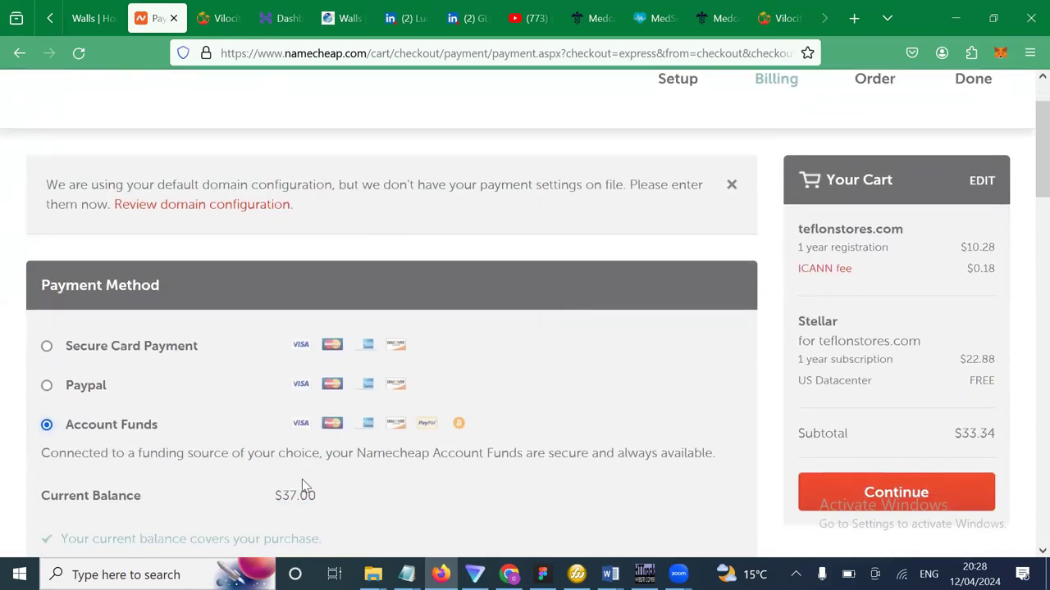
{"action": "scroll", "coordinate": [301, 479], "scroll_direction": "down", "scroll_amount": 2}
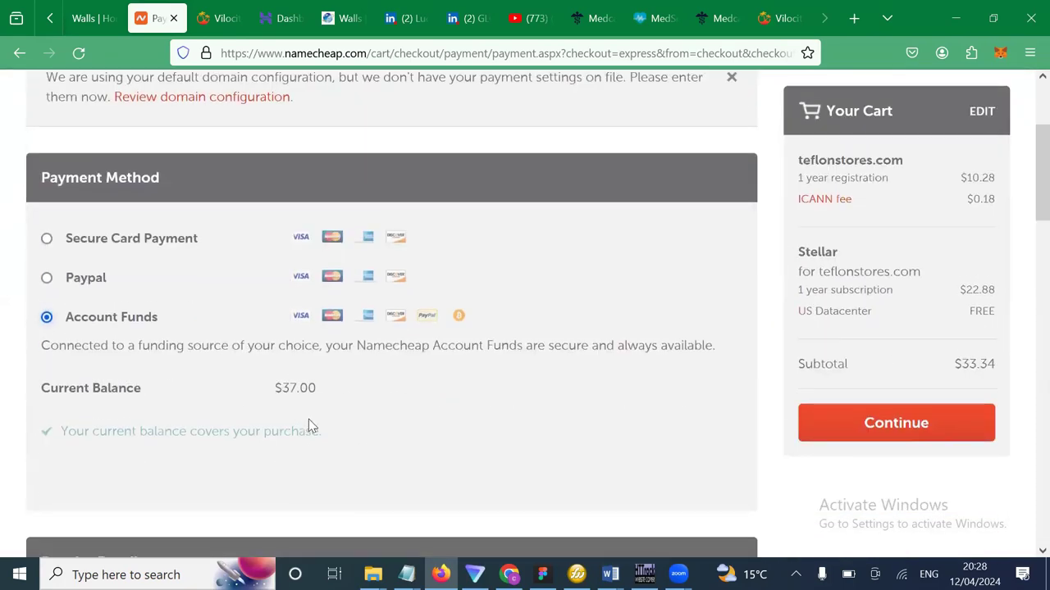
{"action": "scroll", "coordinate": [308, 426], "scroll_direction": "down", "scroll_amount": 6}
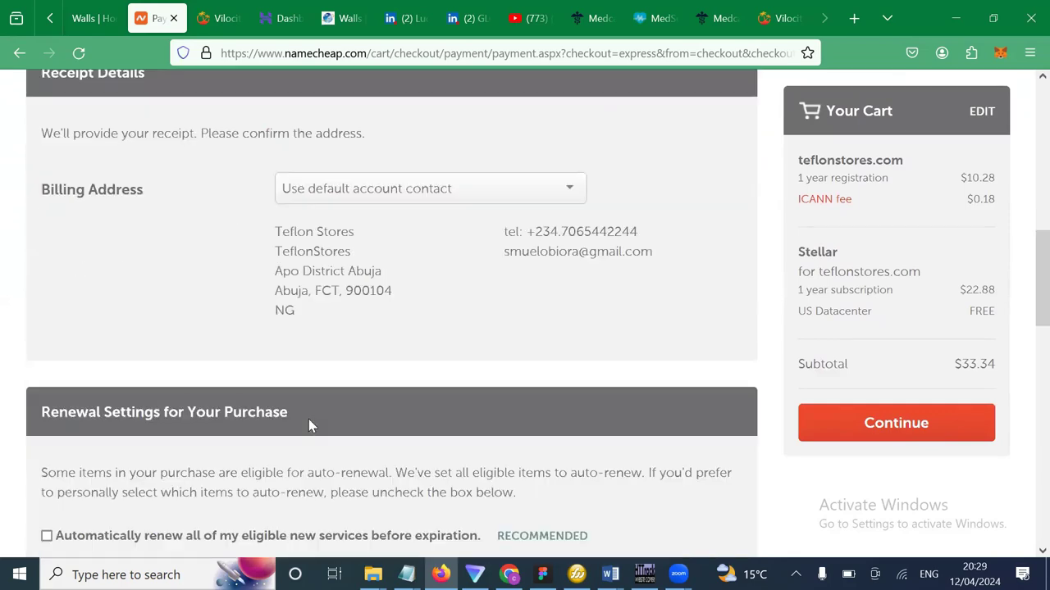
{"action": "scroll", "coordinate": [309, 420], "scroll_direction": "down", "scroll_amount": 2}
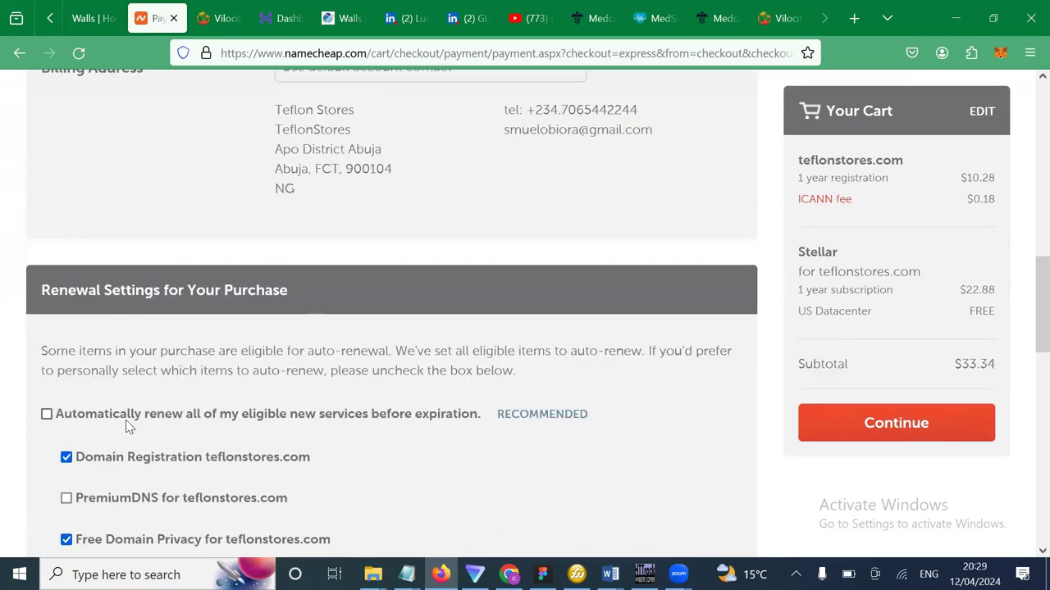
{"action": "scroll", "coordinate": [128, 427], "scroll_direction": "down", "scroll_amount": 1}
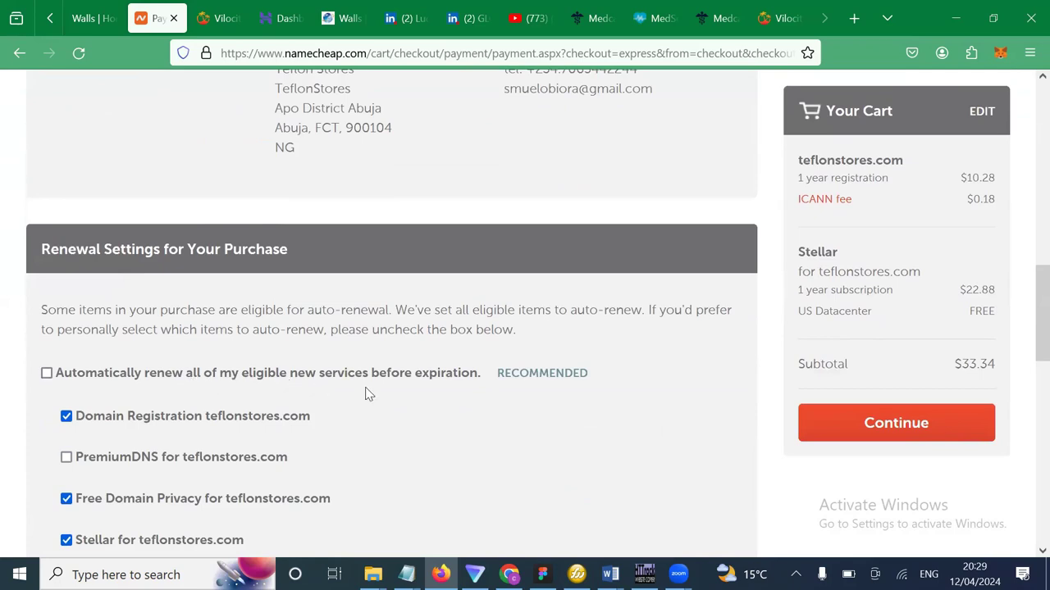
{"action": "scroll", "coordinate": [366, 392], "scroll_direction": "down", "scroll_amount": 3}
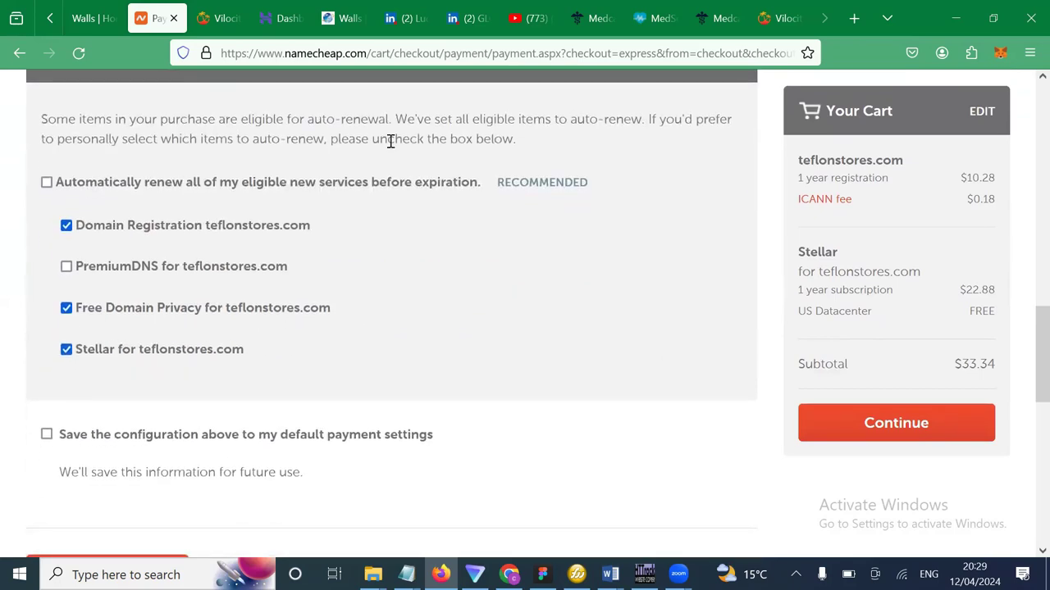
{"action": "scroll", "coordinate": [381, 395], "scroll_direction": "down", "scroll_amount": 1}
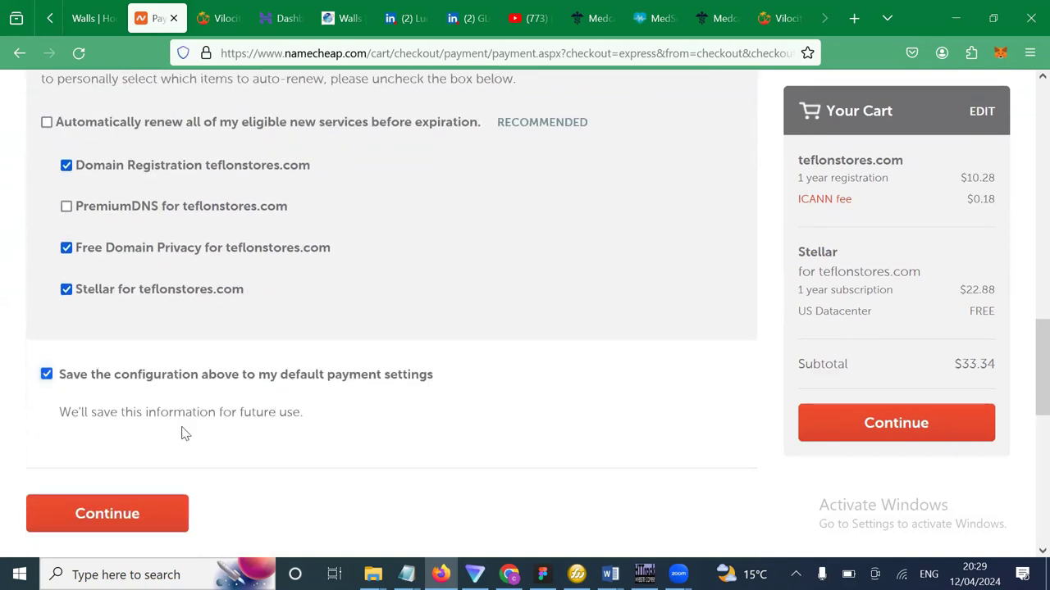
{"action": "scroll", "coordinate": [347, 368], "scroll_direction": "up", "scroll_amount": 8}
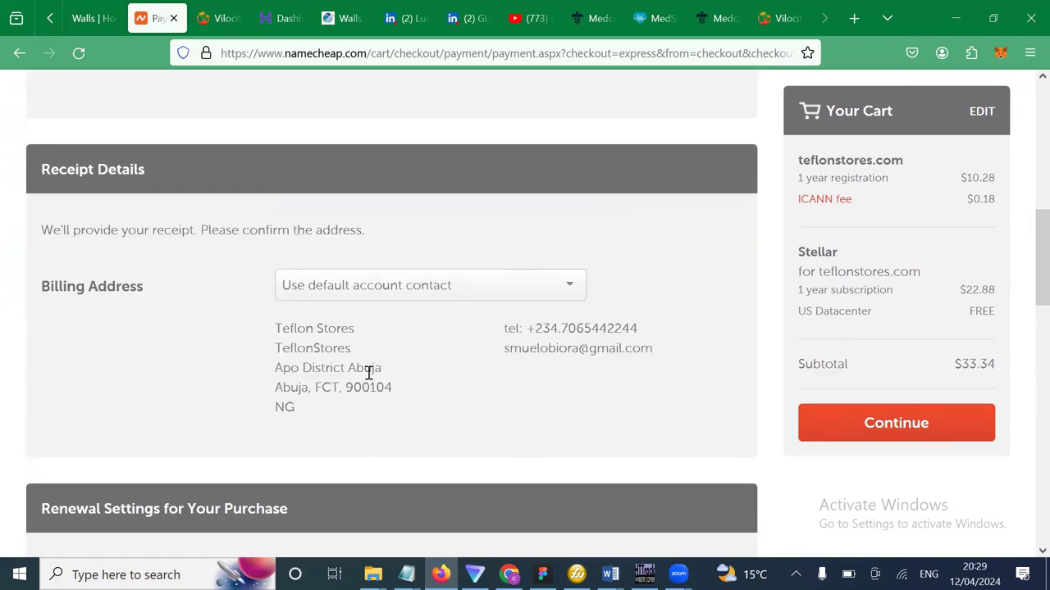
{"action": "scroll", "coordinate": [398, 361], "scroll_direction": "up", "scroll_amount": 6}
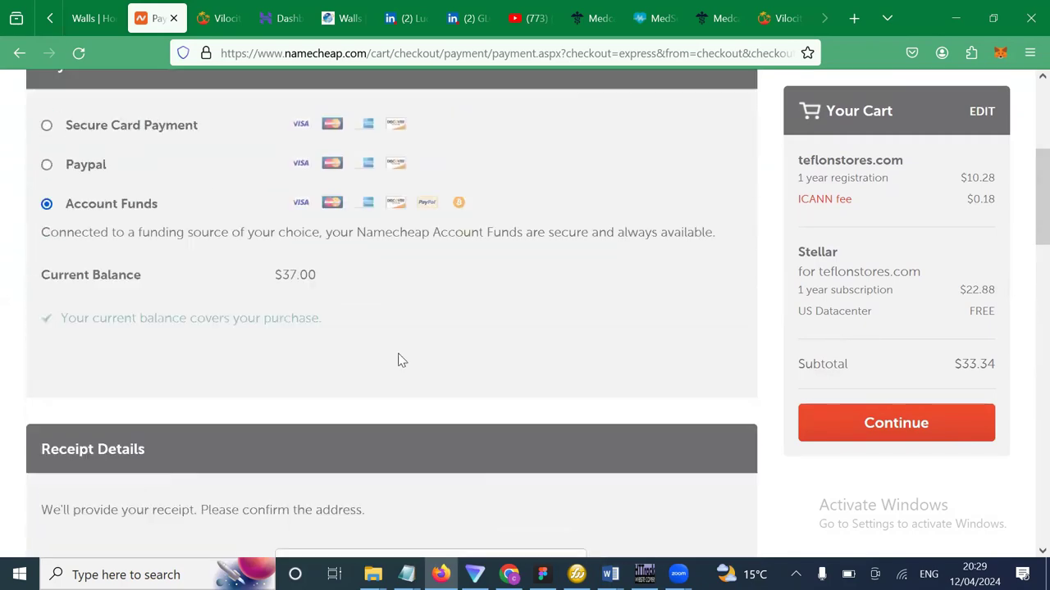
{"action": "scroll", "coordinate": [401, 360], "scroll_direction": "down", "scroll_amount": 5}
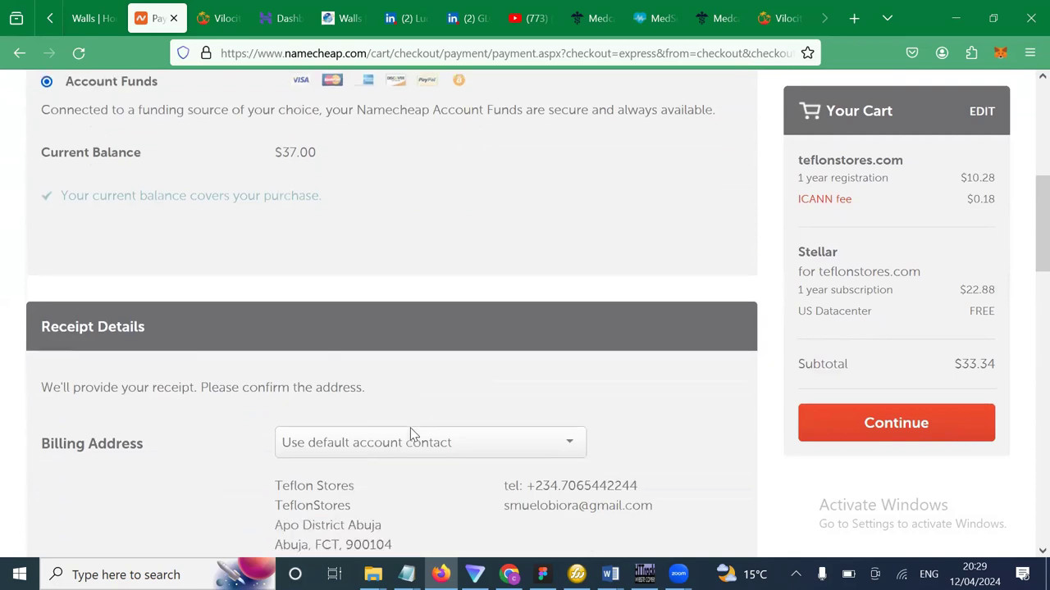
{"action": "scroll", "coordinate": [413, 435], "scroll_direction": "down", "scroll_amount": 4}
{"action": "scroll", "coordinate": [411, 433], "scroll_direction": "up", "scroll_amount": 2}
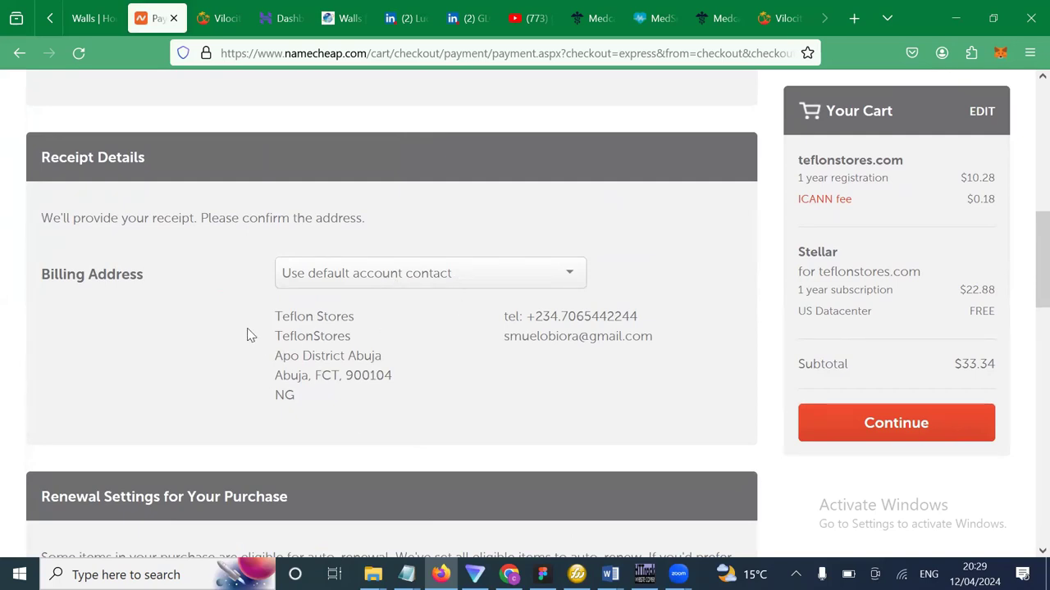
{"action": "left_click_drag", "start_coordinate": [250, 336], "coordinate": [673, 351]}
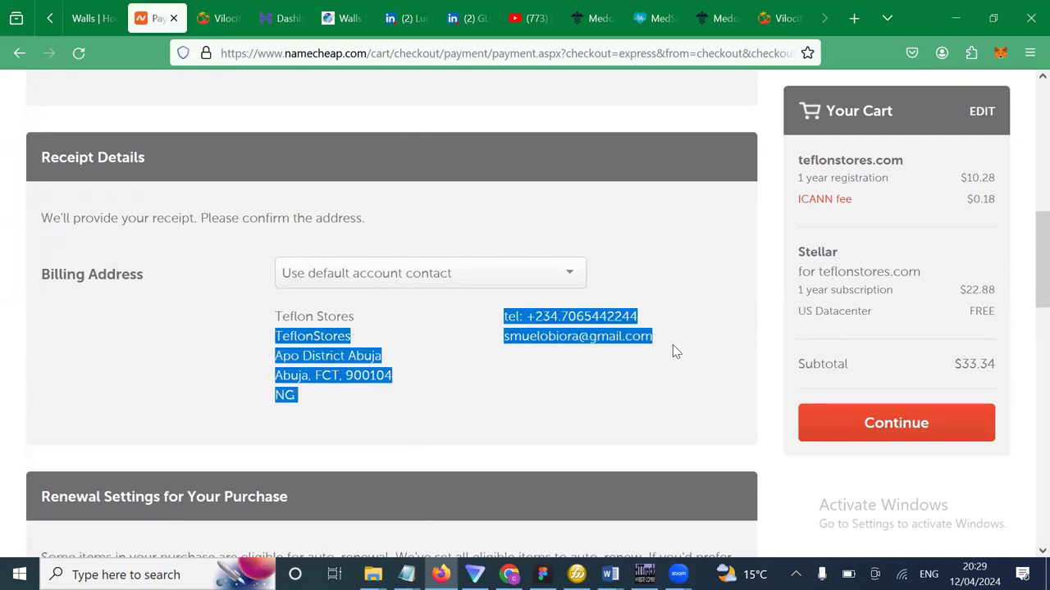
Check the renewal settings and continue to the Order Review with the $33.34 subtotal.
{"action": "scroll", "coordinate": [447, 353], "scroll_direction": "down", "scroll_amount": 1}
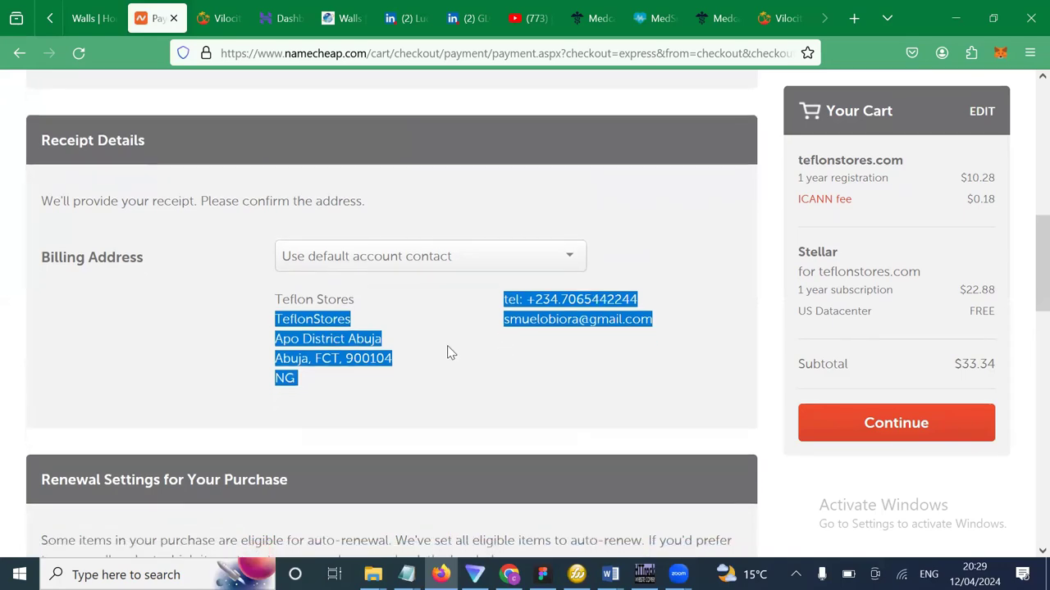
{"action": "scroll", "coordinate": [449, 351], "scroll_direction": "down", "scroll_amount": 8}
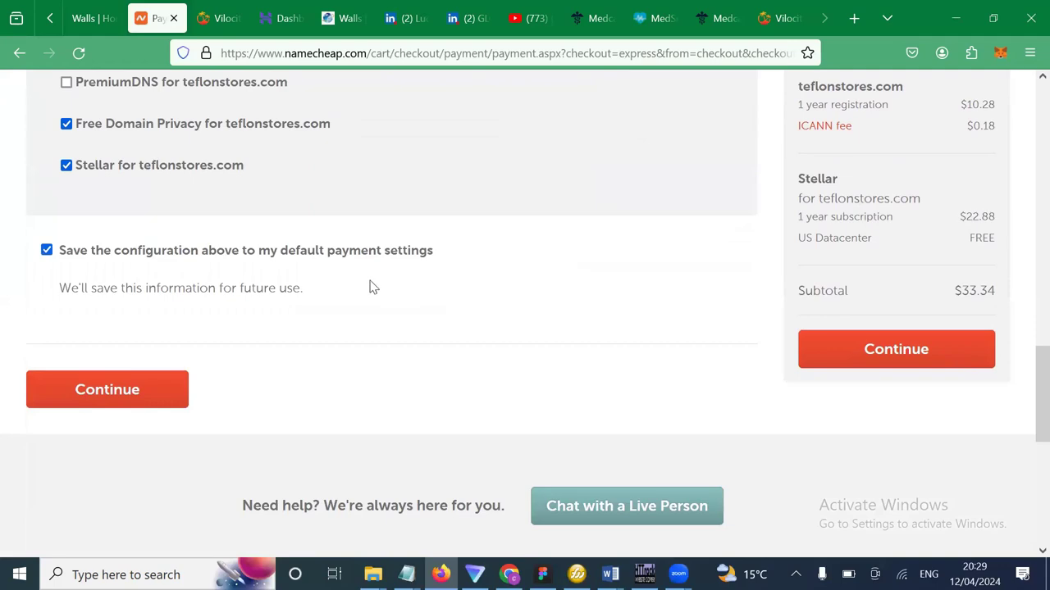
{"action": "scroll", "coordinate": [343, 236], "scroll_direction": "up", "scroll_amount": 7}
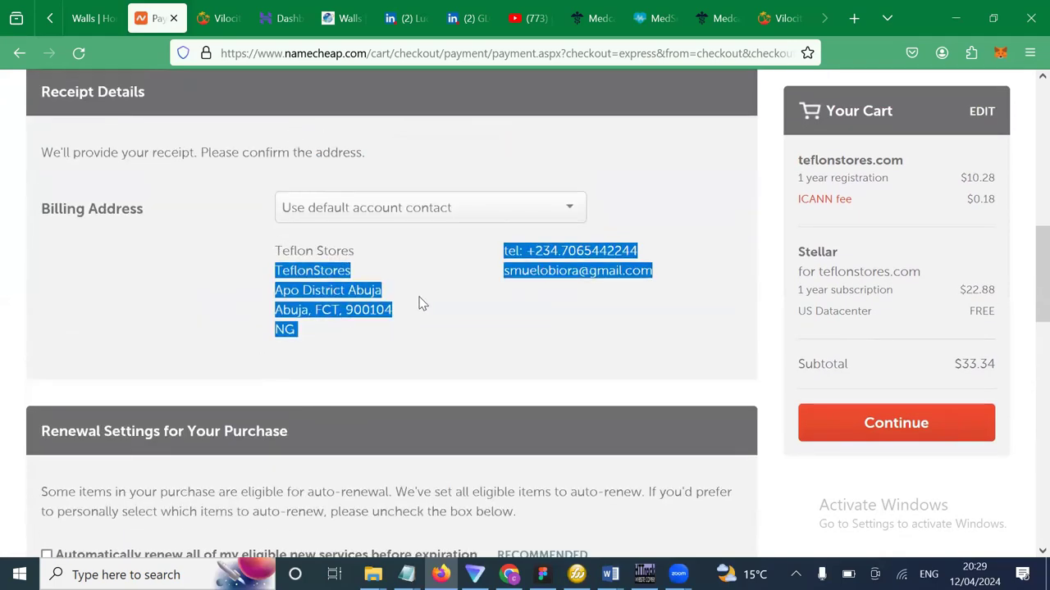
{"action": "scroll", "coordinate": [419, 302], "scroll_direction": "down", "scroll_amount": 5}
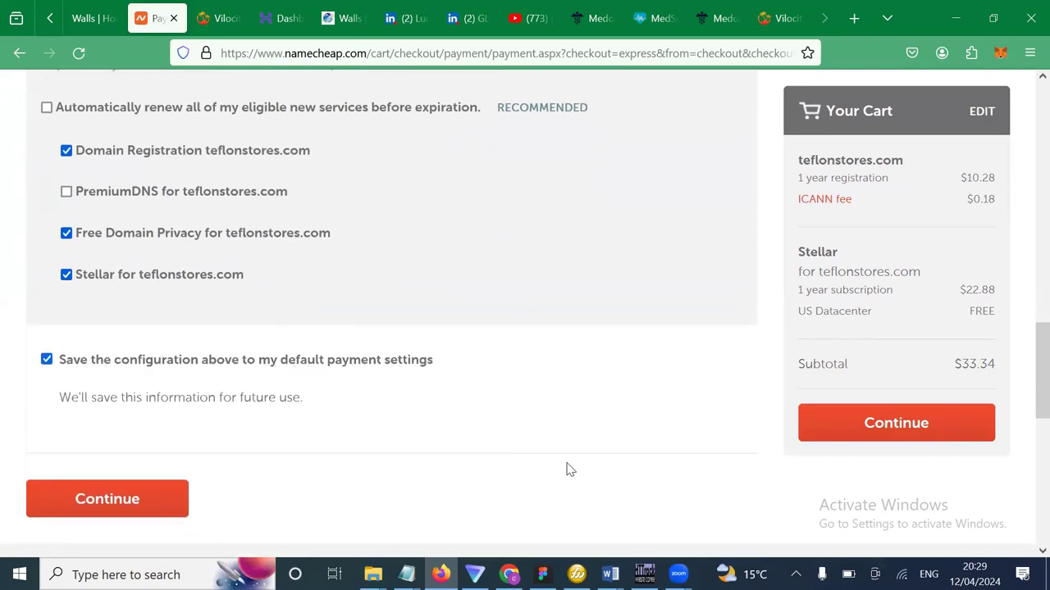
{"action": "scroll", "coordinate": [443, 308], "scroll_direction": "up", "scroll_amount": 1}
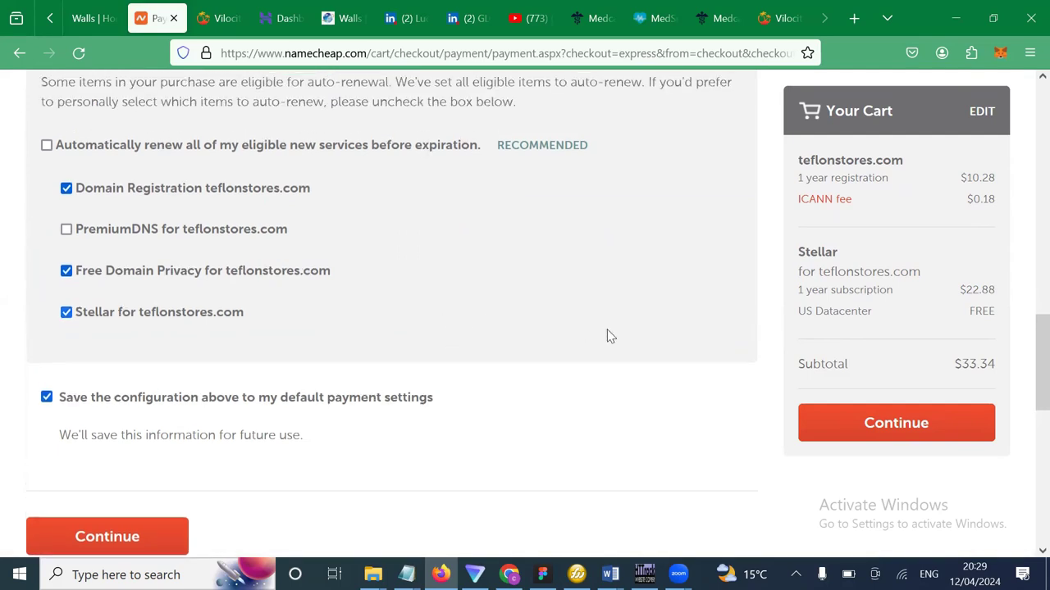
{"action": "left_click", "coordinate": [840, 442]}
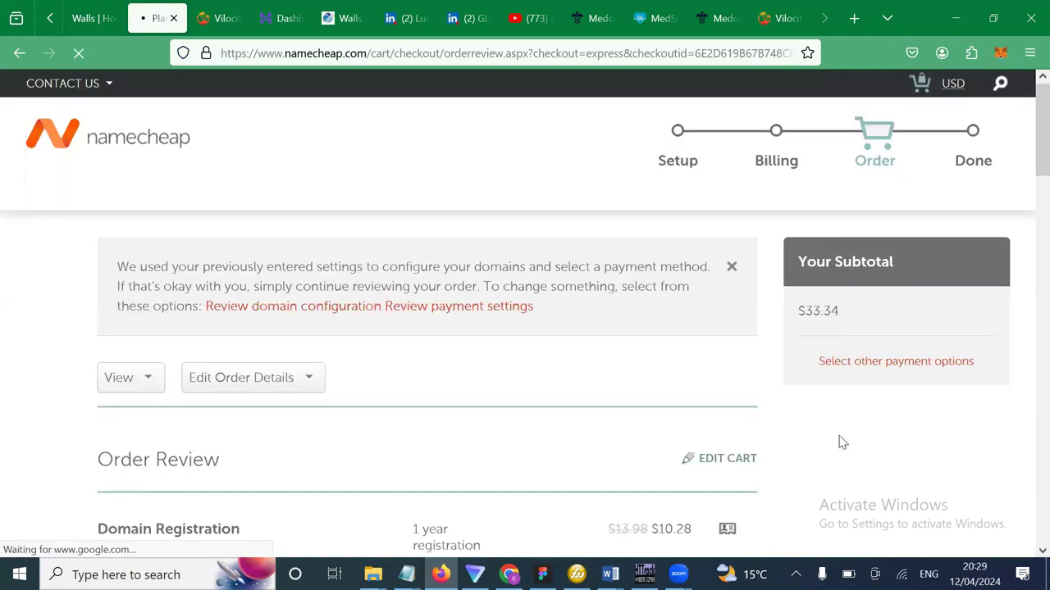
Review the $33.34 order for teflonstores.com and Stellar hosting, then pay now.
{"action": "scroll", "coordinate": [839, 441], "scroll_direction": "down", "scroll_amount": 2}
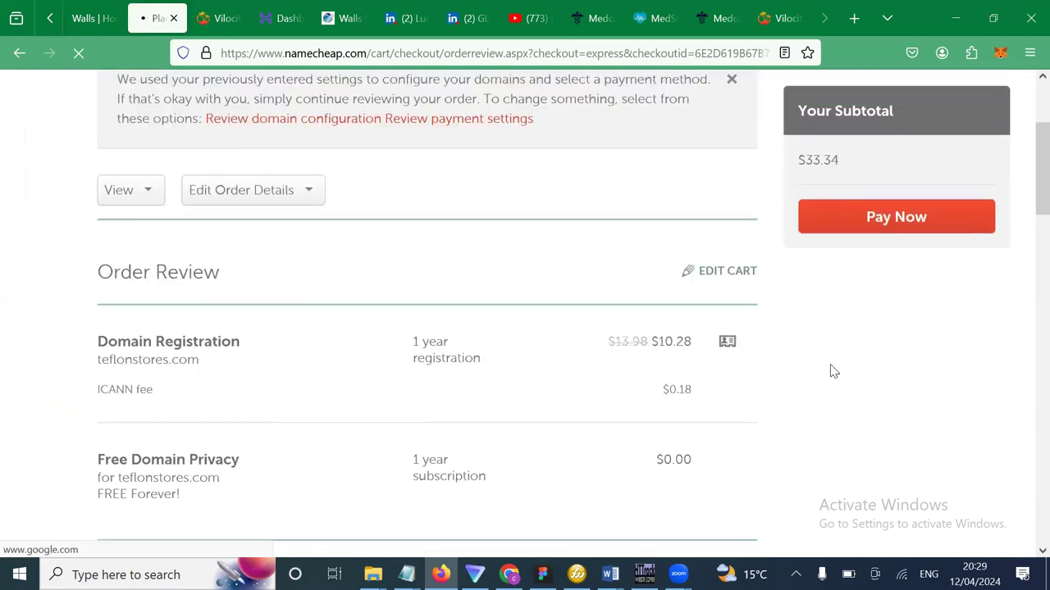
{"action": "scroll", "coordinate": [834, 371], "scroll_direction": "down", "scroll_amount": 10}
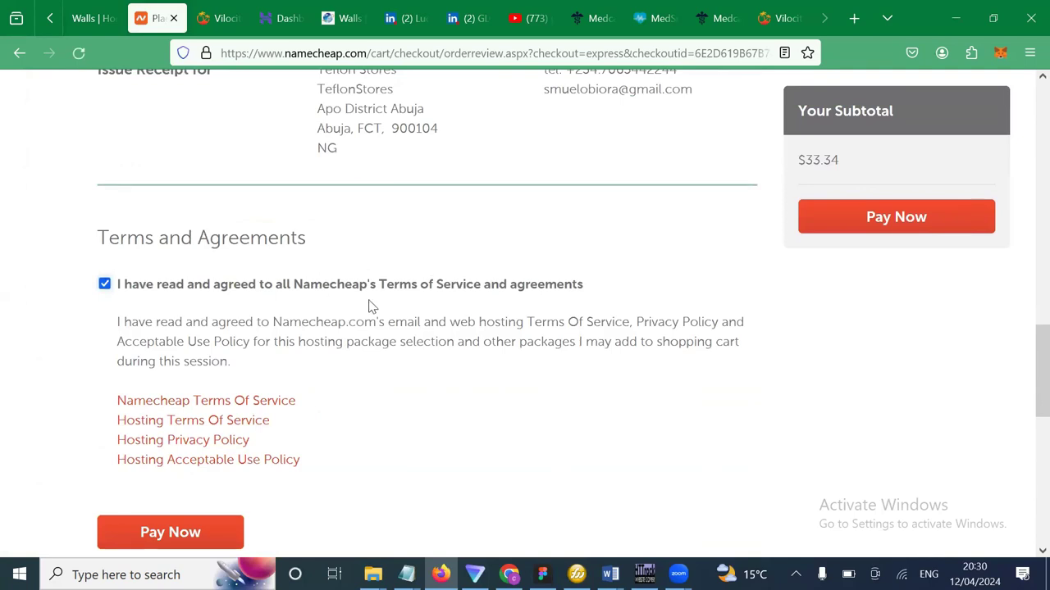
{"action": "scroll", "coordinate": [659, 296], "scroll_direction": "down", "scroll_amount": 1}
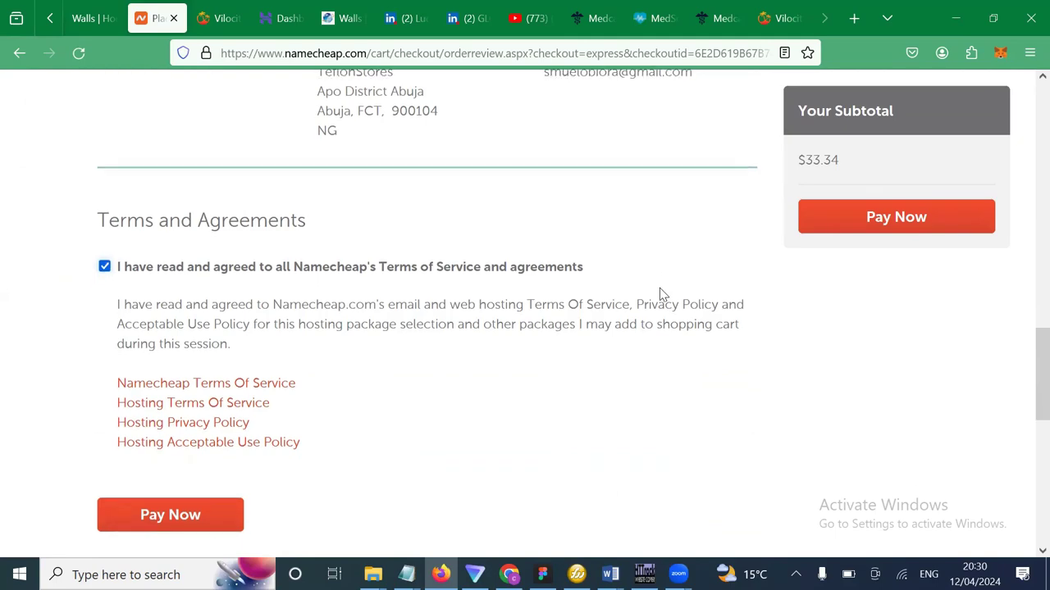
{"action": "scroll", "coordinate": [582, 430], "scroll_direction": "up", "scroll_amount": 1}
{"action": "scroll", "coordinate": [583, 430], "scroll_direction": "down", "scroll_amount": 1}
{"action": "scroll", "coordinate": [582, 430], "scroll_direction": "up", "scroll_amount": 4}
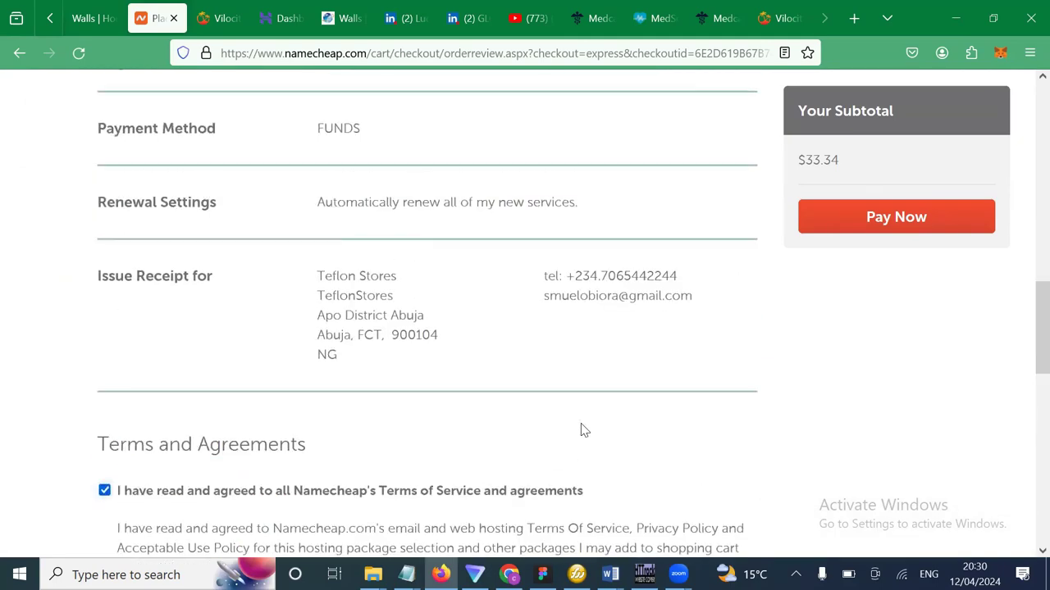
{"action": "scroll", "coordinate": [582, 430], "scroll_direction": "up", "scroll_amount": 7}
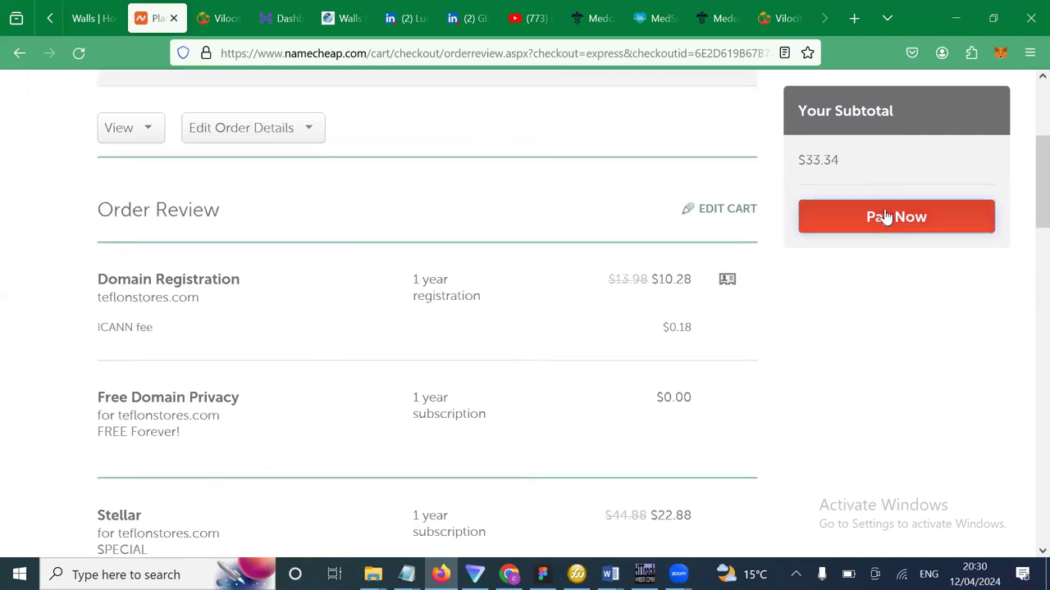
{"action": "left_click", "coordinate": [885, 217]}
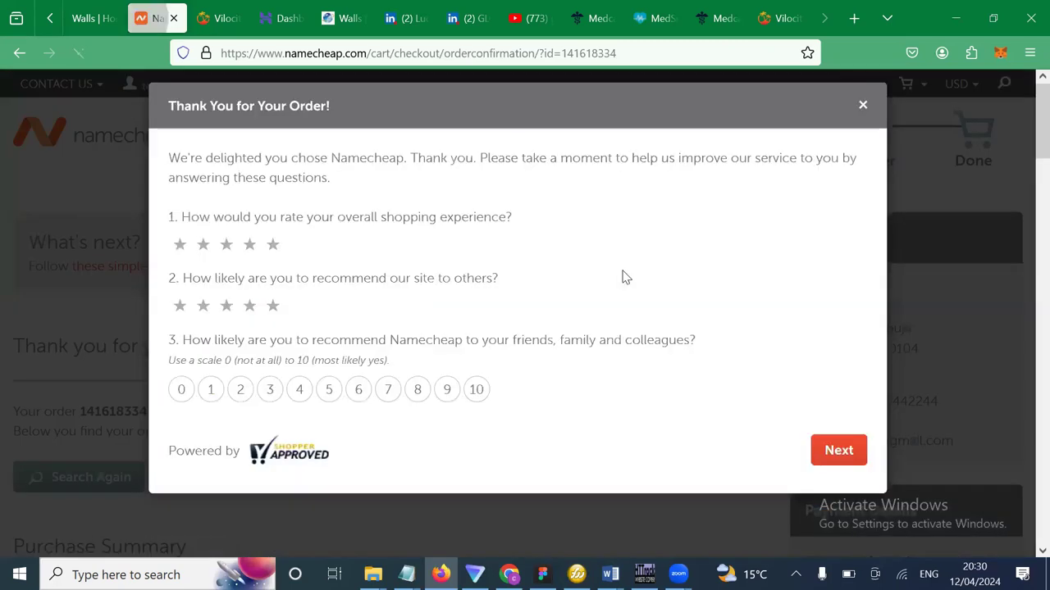
Rate question 3 as 10, dismiss the rate-all-criteria alert and close the feedback survey.
{"action": "left_click", "coordinate": [484, 392]}
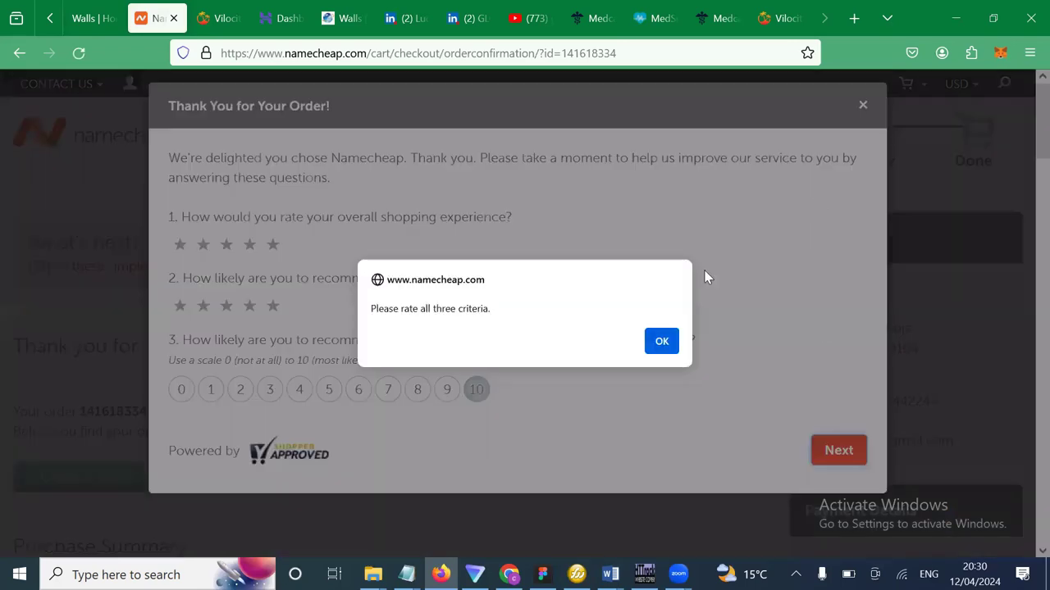
{"action": "left_click", "coordinate": [662, 341]}
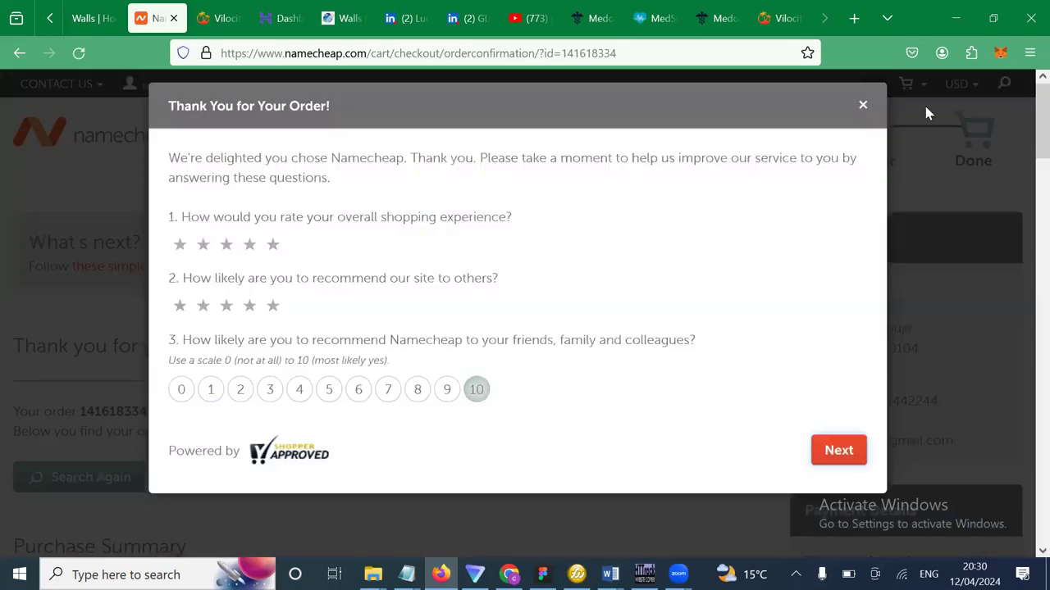
{"action": "left_click", "coordinate": [862, 106]}
{"action": "scroll", "coordinate": [537, 318], "scroll_direction": "down", "scroll_amount": 3}
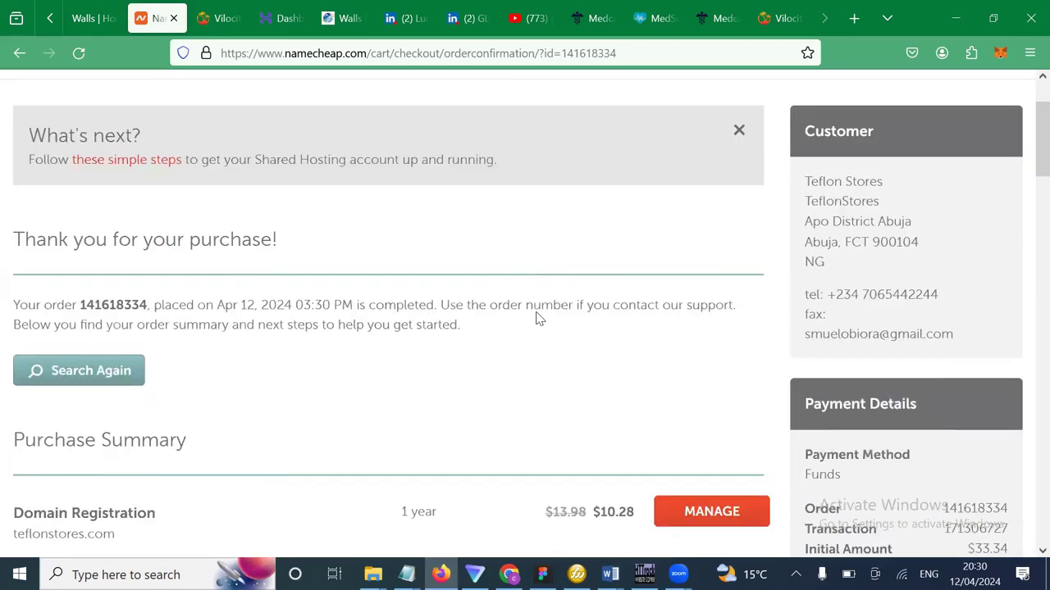
{"action": "scroll", "coordinate": [545, 310], "scroll_direction": "up", "scroll_amount": 3}
{"action": "scroll", "coordinate": [189, 140], "scroll_direction": "down", "scroll_amount": 1}
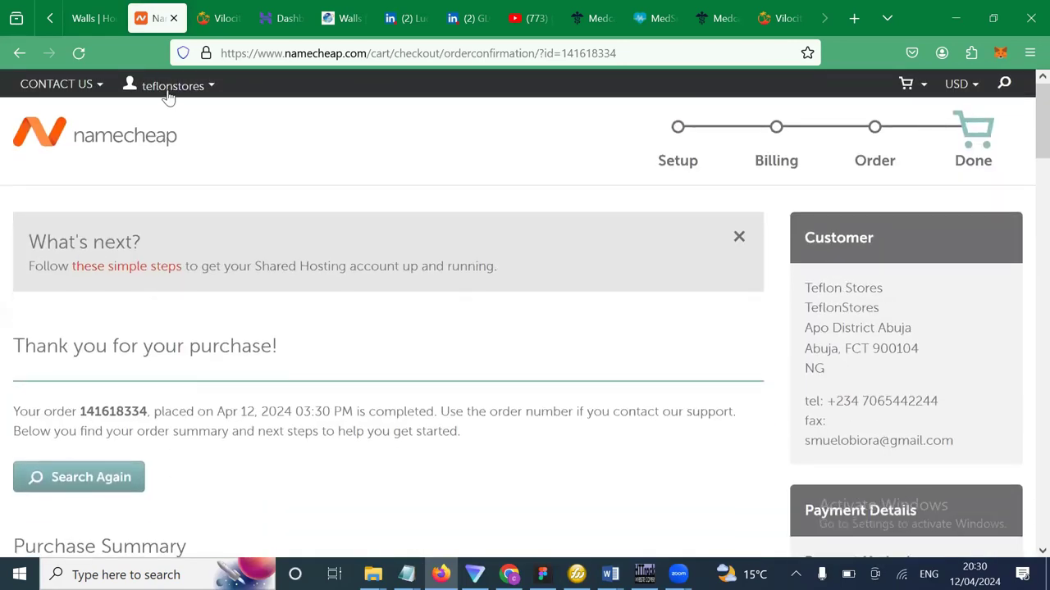
Open the Dashboard and expand teflonstores.com to confirm its domain, privacy and Stellar hosting are active.
{"action": "mouse_move", "coordinate": [164, 89]}
{"action": "left_click", "coordinate": [162, 254]}
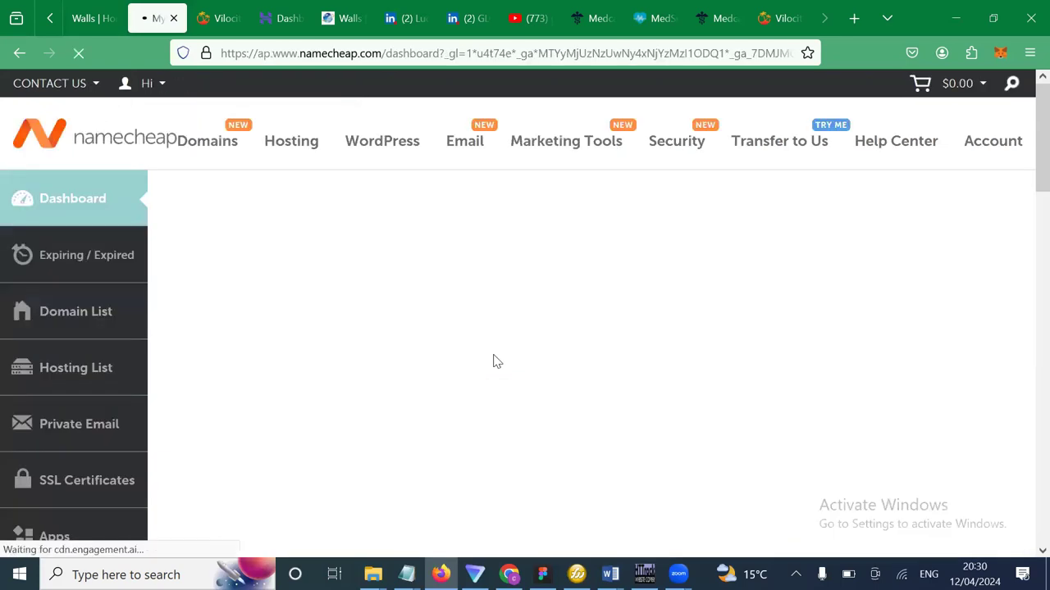
{"action": "scroll", "coordinate": [495, 361], "scroll_direction": "down", "scroll_amount": 1}
{"action": "scroll", "coordinate": [452, 427], "scroll_direction": "down", "scroll_amount": 5}
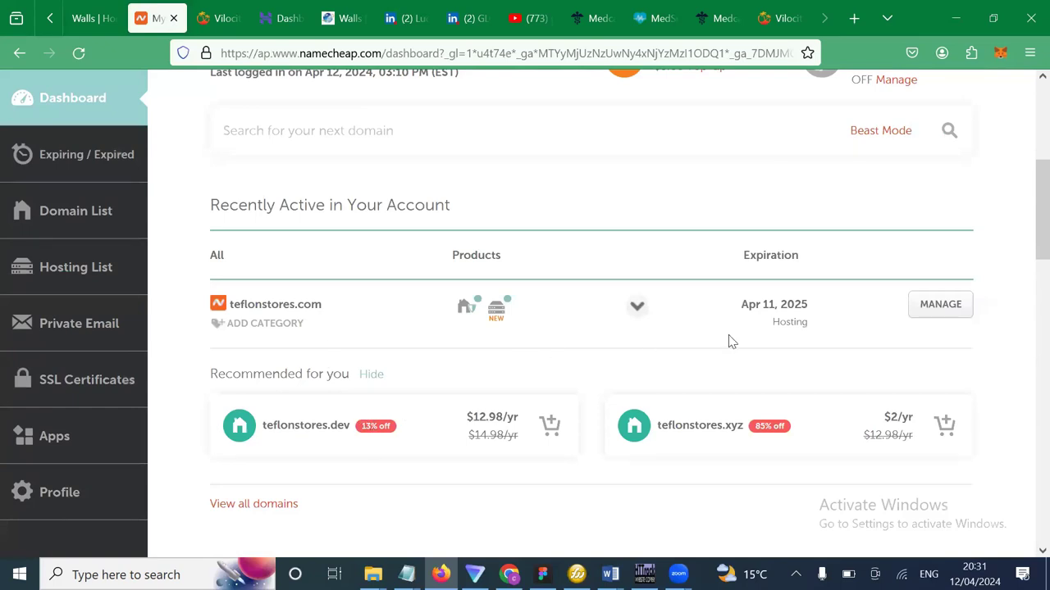
{"action": "left_click_drag", "start_coordinate": [976, 492], "coordinate": [206, 305]}
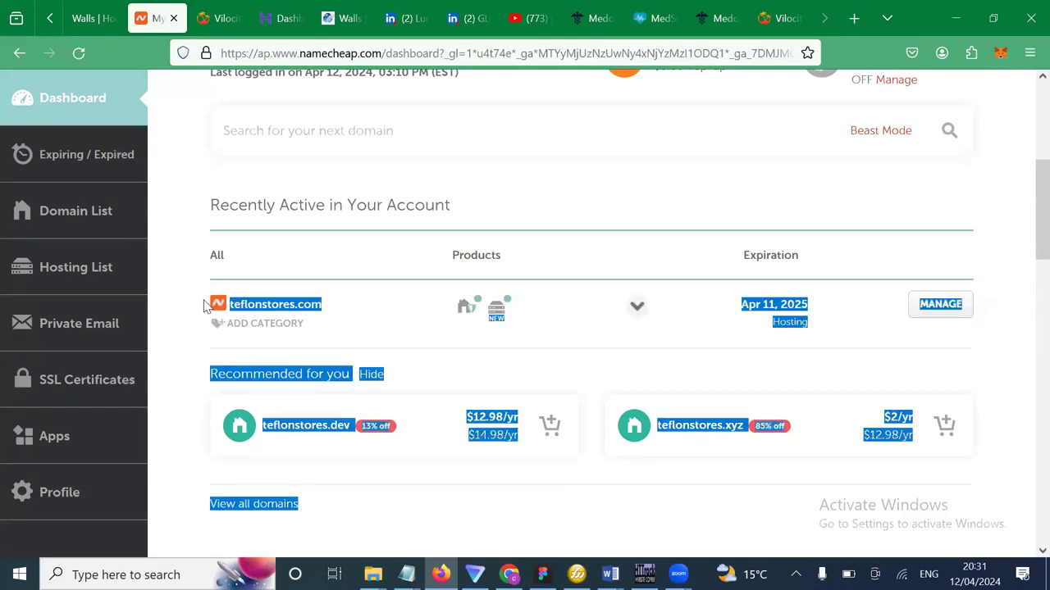
{"action": "left_click", "coordinate": [205, 305]}
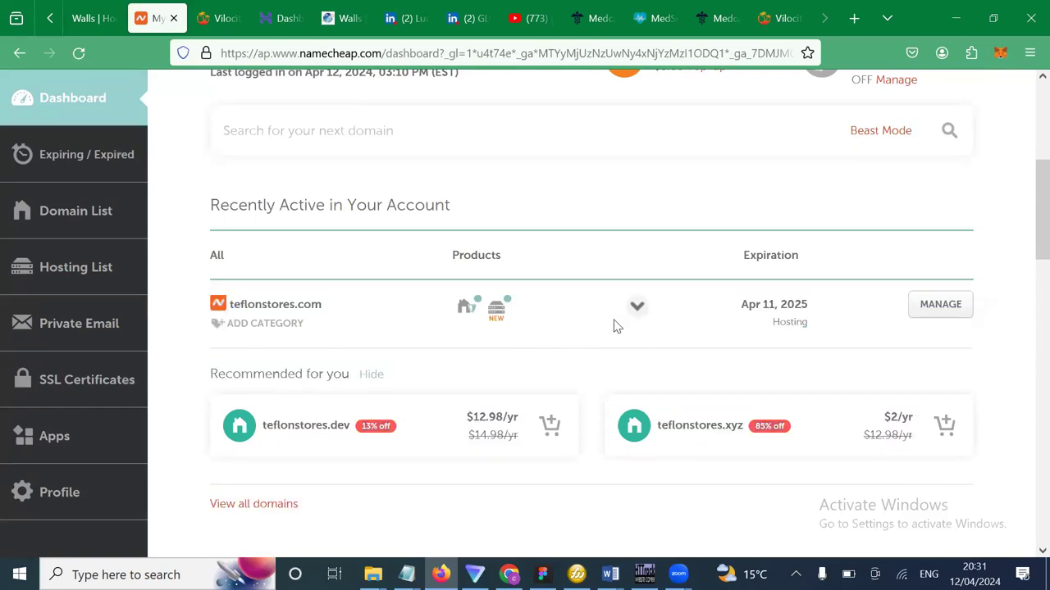
{"action": "left_click", "coordinate": [638, 310]}
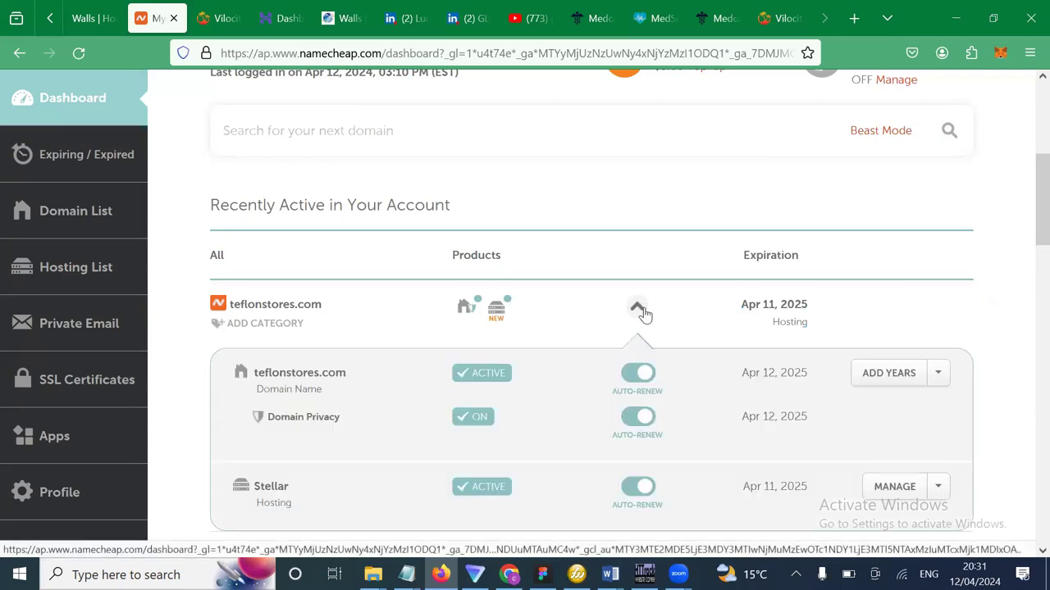
{"action": "scroll", "coordinate": [500, 410], "scroll_direction": "down", "scroll_amount": 1}
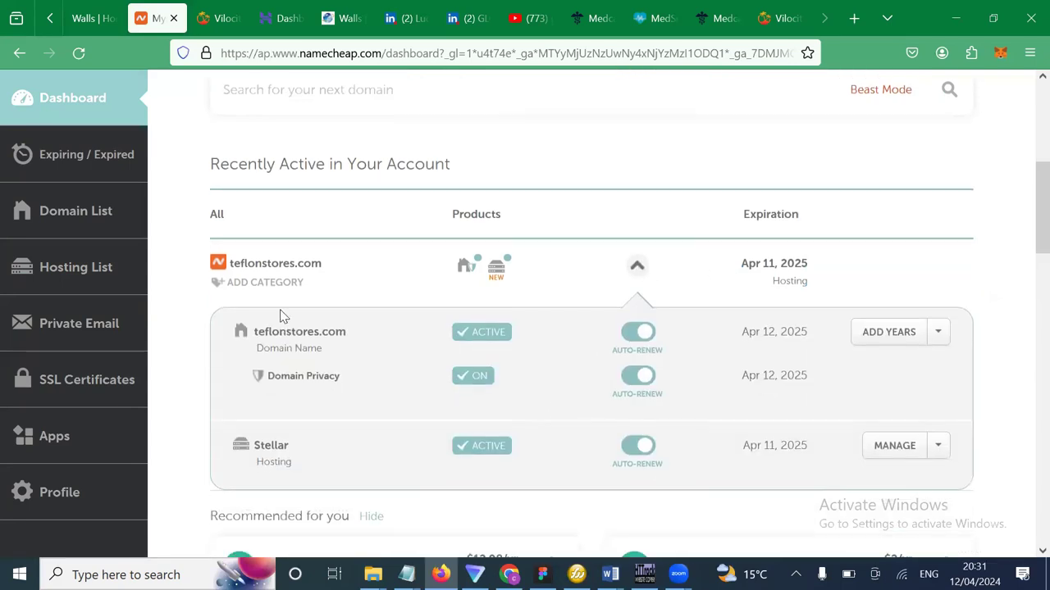
{"action": "left_click", "coordinate": [307, 463]}
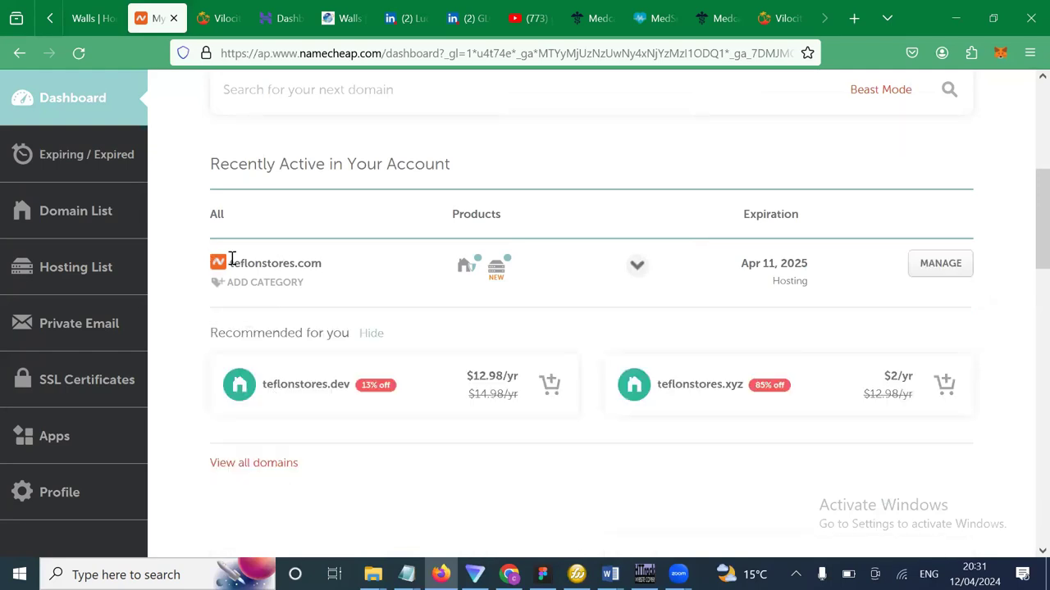
{"action": "left_click_drag", "start_coordinate": [231, 262], "coordinate": [342, 269]}
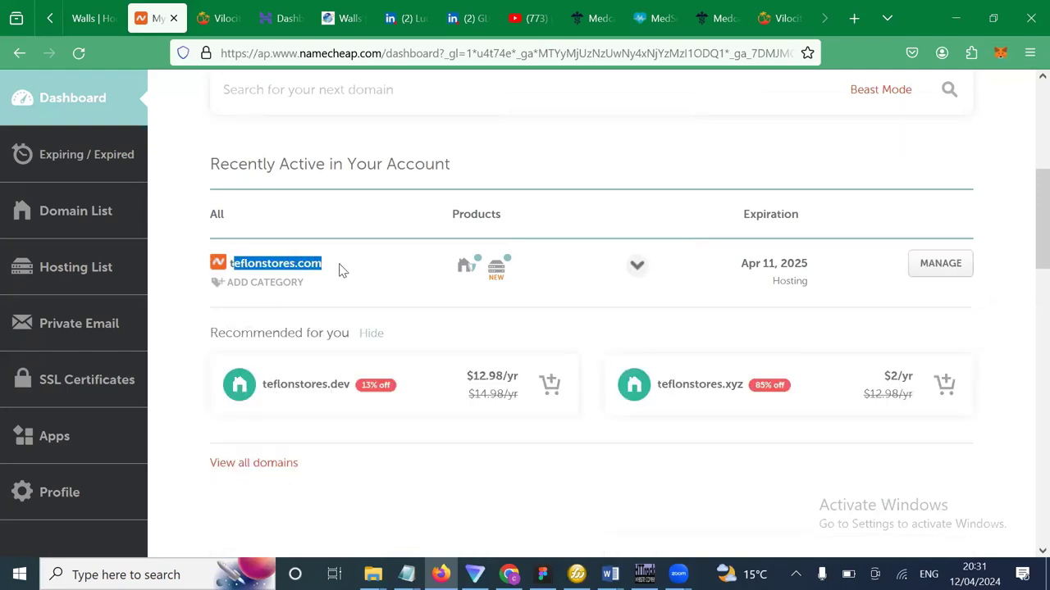
{"action": "left_click", "coordinate": [933, 268]}
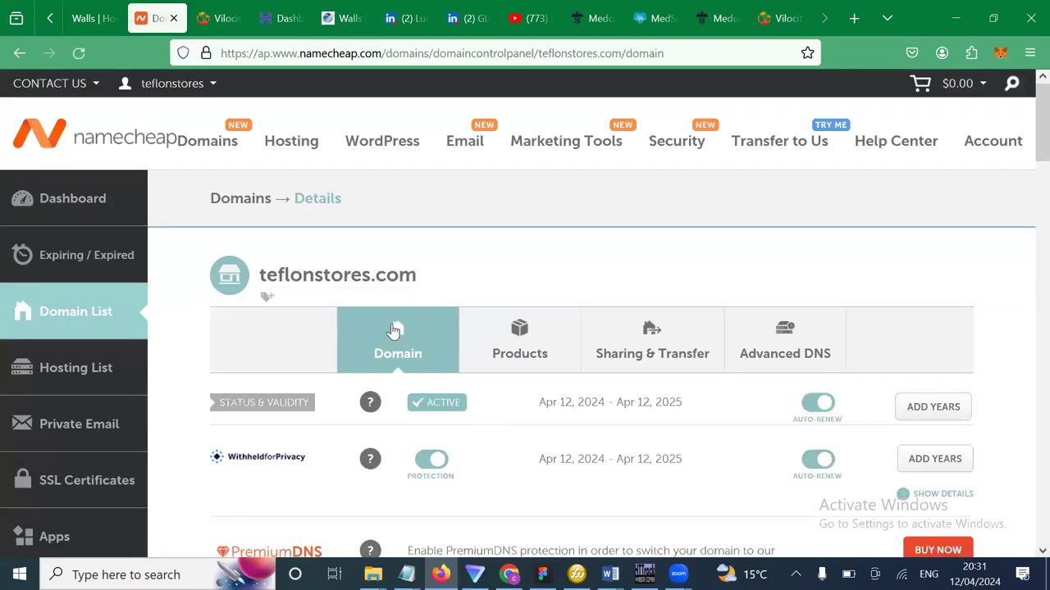
{"action": "scroll", "coordinate": [402, 337], "scroll_direction": "down", "scroll_amount": 2}
{"action": "scroll", "coordinate": [414, 354], "scroll_direction": "down", "scroll_amount": 2}
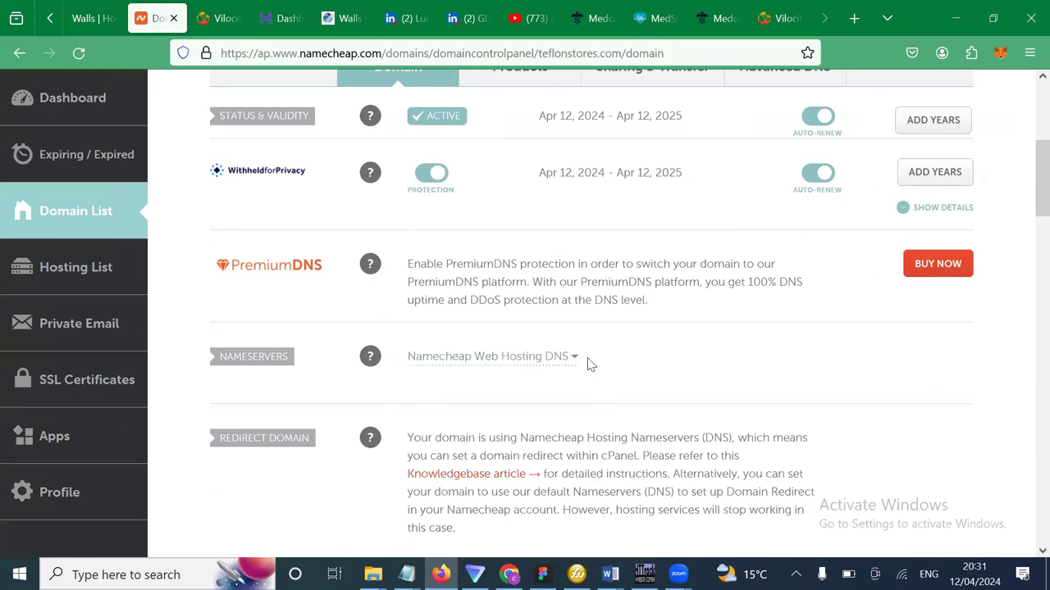
{"action": "left_click", "coordinate": [562, 384]}
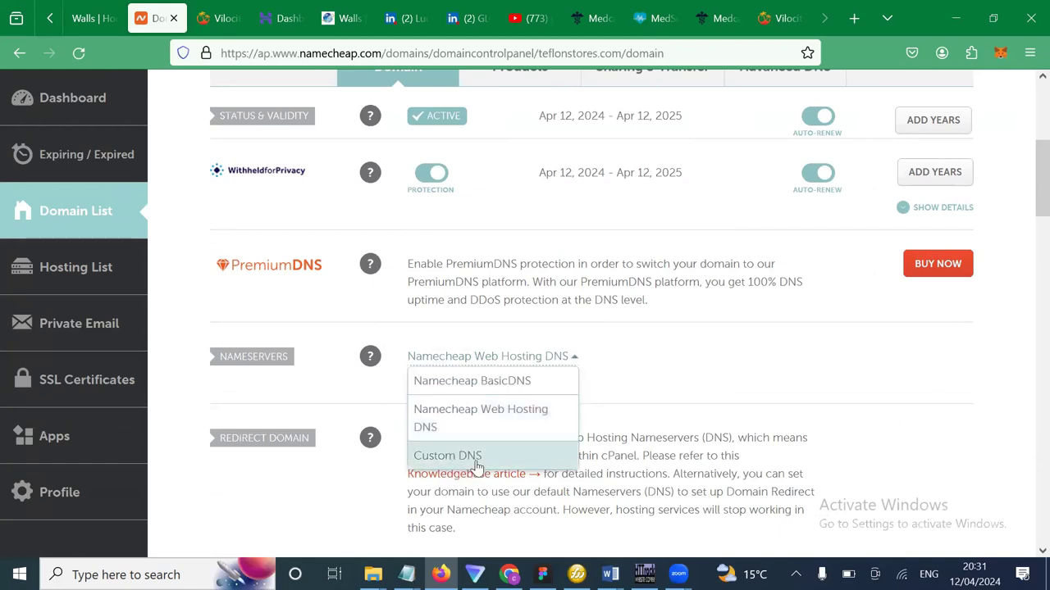
{"action": "left_click", "coordinate": [676, 387]}
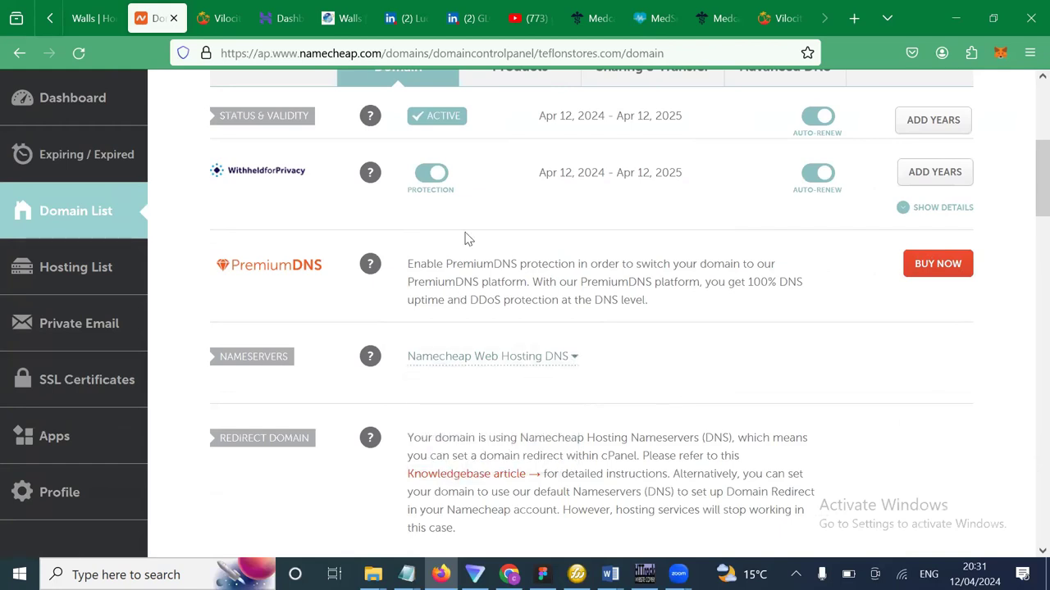
{"action": "scroll", "coordinate": [464, 238], "scroll_direction": "up", "scroll_amount": 1}
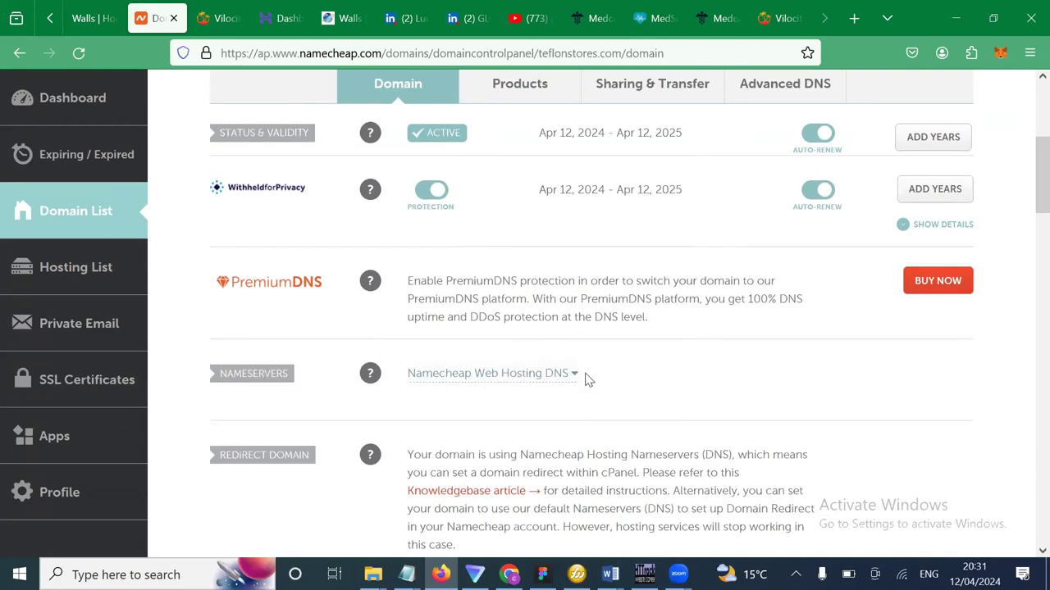
{"action": "scroll", "coordinate": [585, 379], "scroll_direction": "up", "scroll_amount": 1}
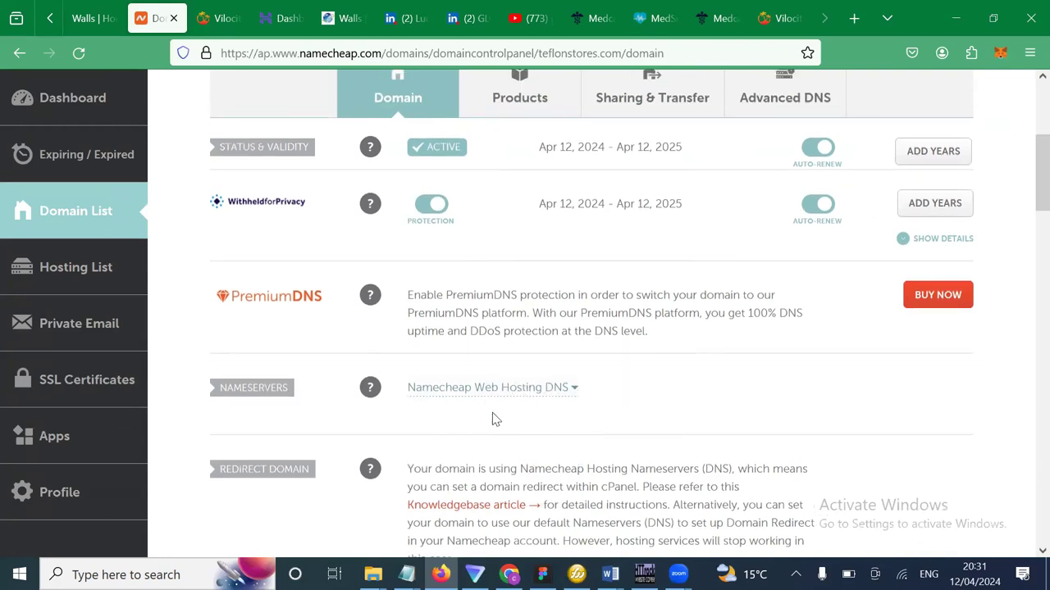
{"action": "left_click", "coordinate": [577, 394]}
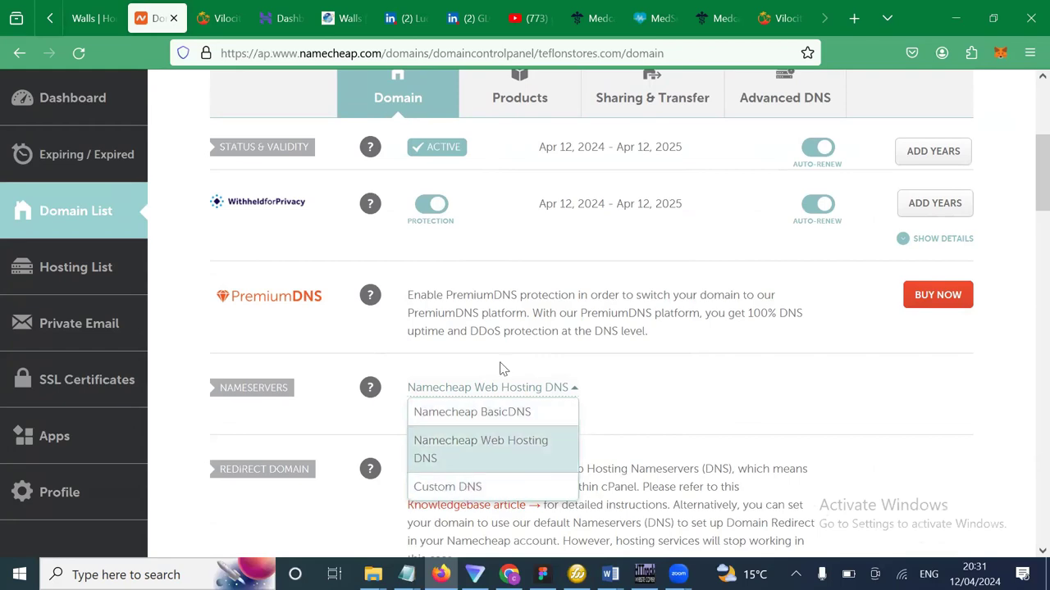
{"action": "left_click", "coordinate": [675, 373]}
{"action": "scroll", "coordinate": [677, 377], "scroll_direction": "up", "scroll_amount": 2}
{"action": "scroll", "coordinate": [677, 377], "scroll_direction": "up", "scroll_amount": 2}
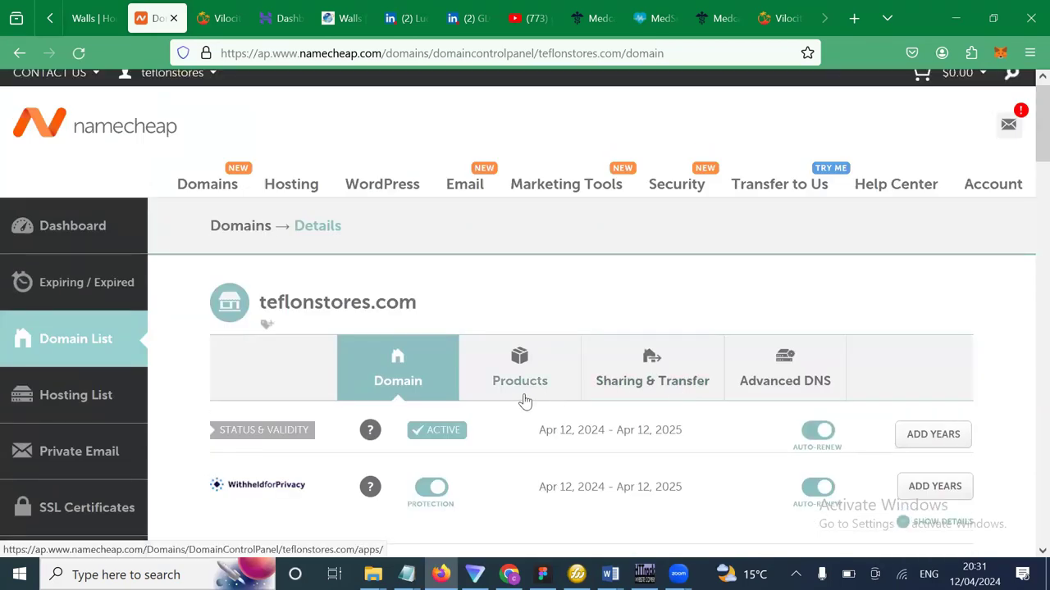
{"action": "scroll", "coordinate": [540, 381], "scroll_direction": "down", "scroll_amount": 1}
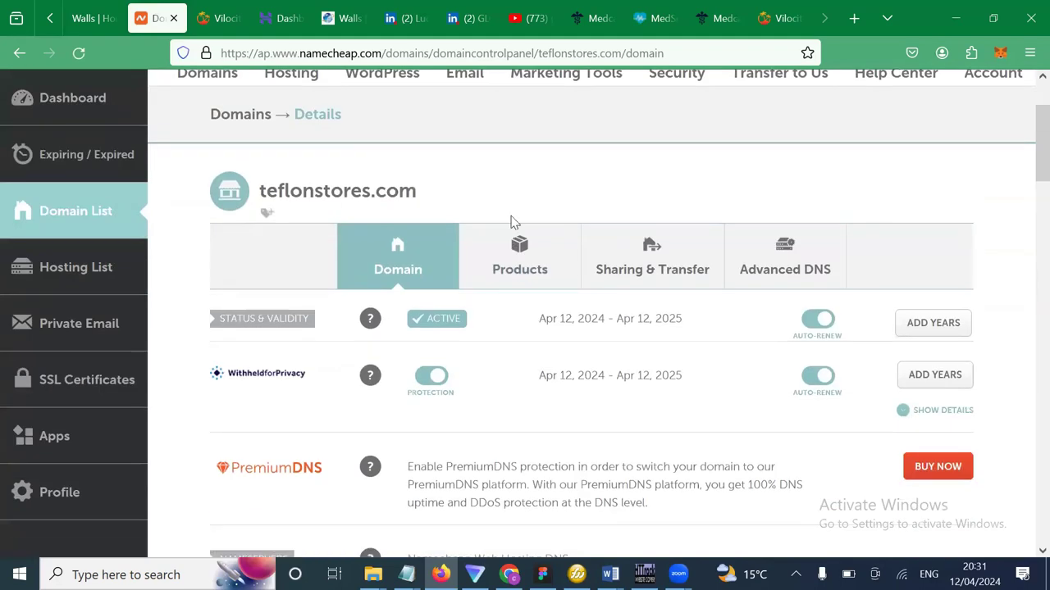
Show teflonstores.com's Products tab listing Stellar hosting and PositiveSSL.
{"action": "left_click", "coordinate": [519, 272]}
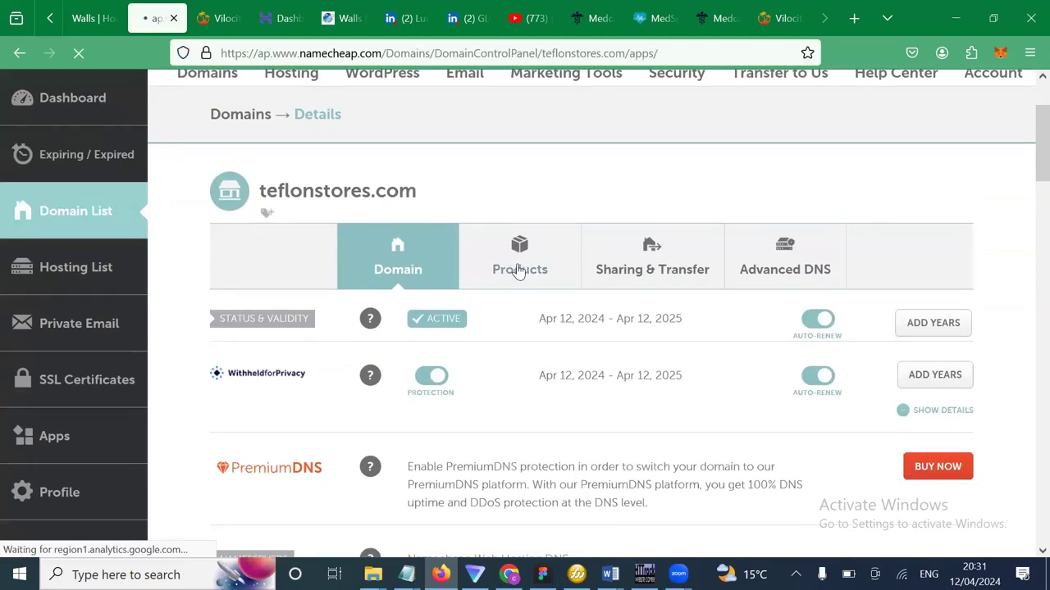
{"action": "scroll", "coordinate": [538, 423], "scroll_direction": "down", "scroll_amount": 3}
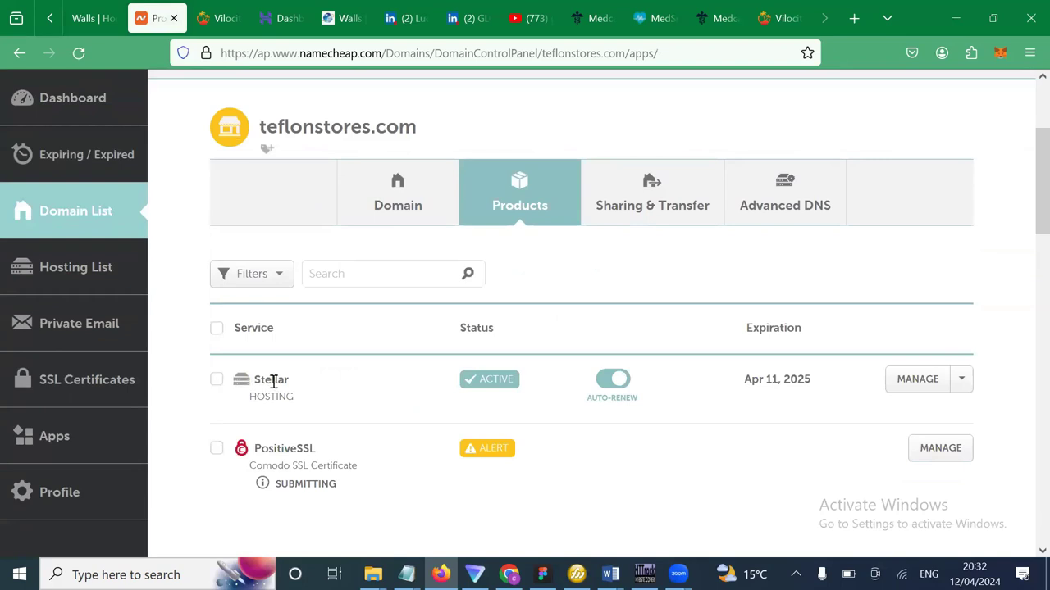
{"action": "double_click", "coordinate": [292, 446]}
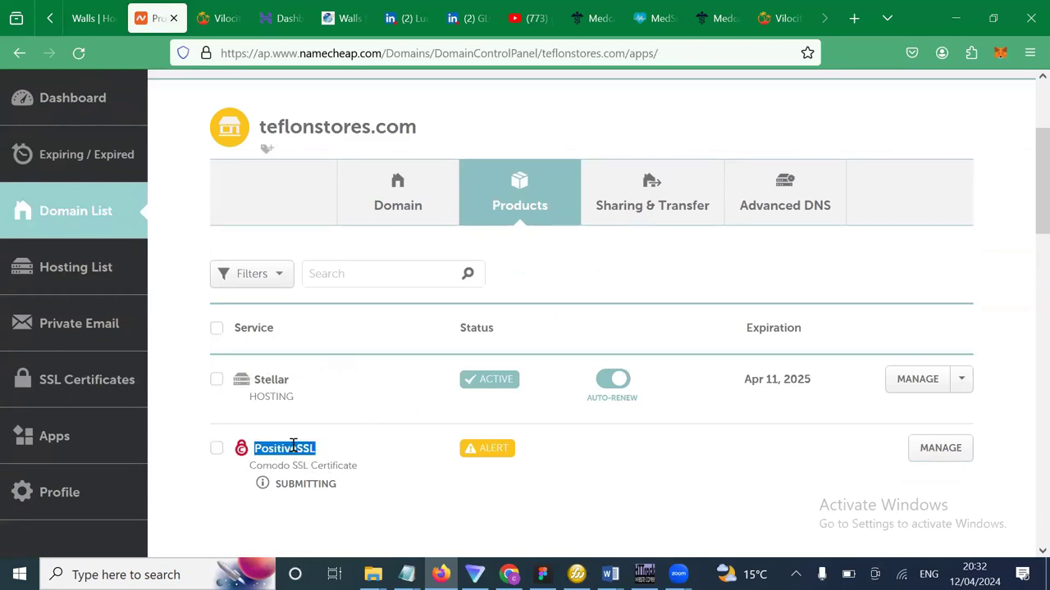
{"action": "left_click", "coordinate": [250, 70]}
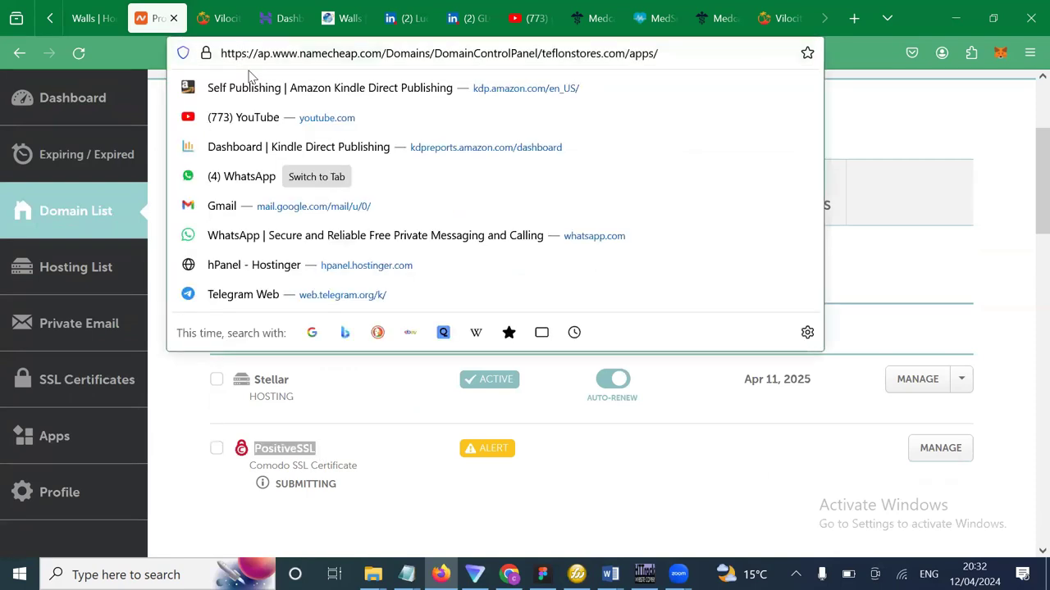
{"action": "left_click", "coordinate": [371, 428]}
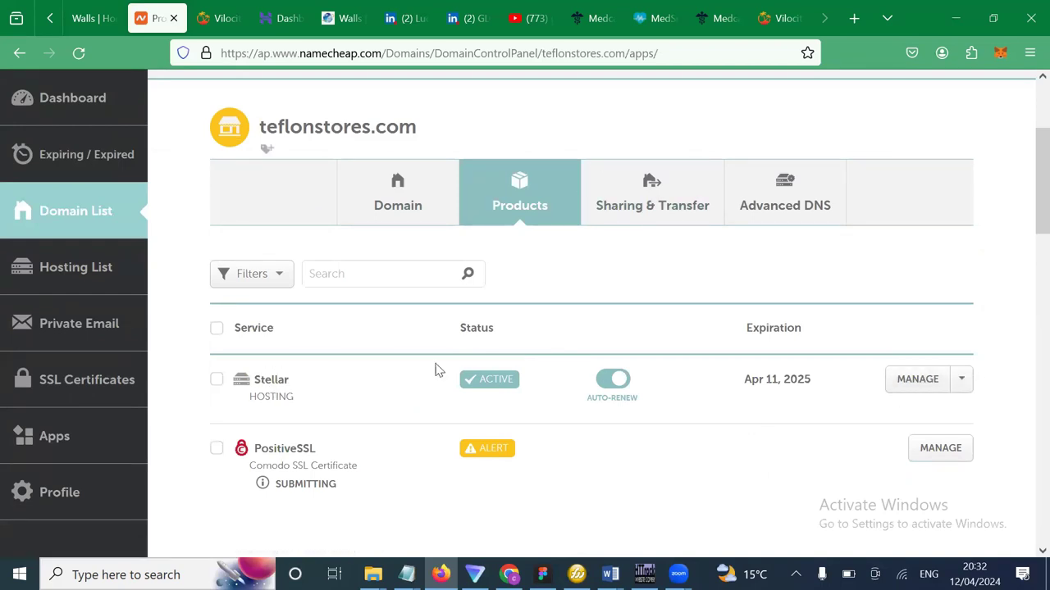
Reveal the Go to cPanel option next to MANAGE on the Stellar hosting row.
{"action": "left_click", "coordinate": [954, 387]}
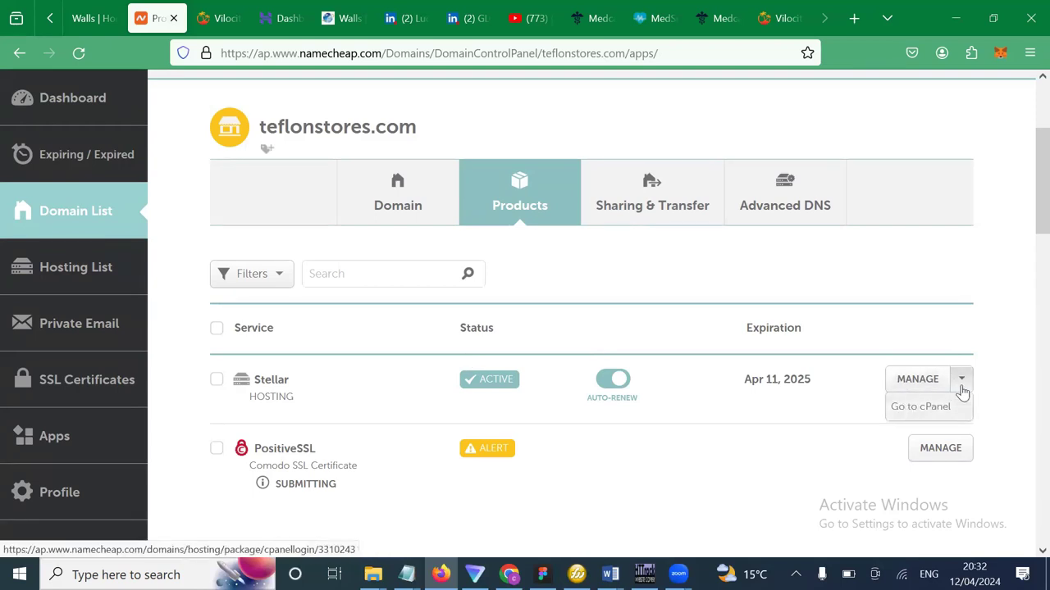
{"action": "left_click", "coordinate": [571, 228]}
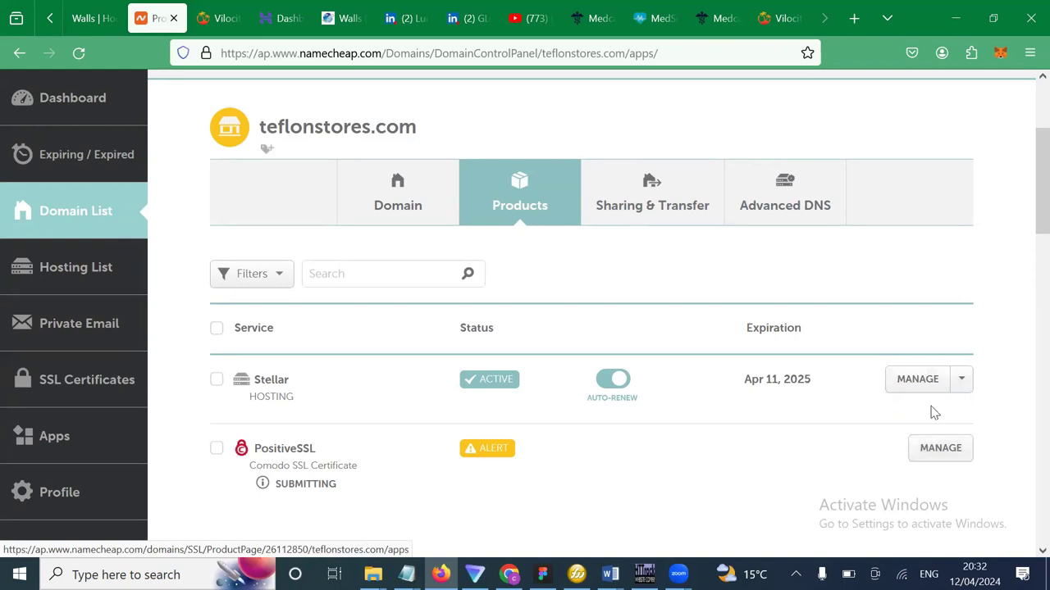
{"action": "left_click", "coordinate": [964, 384]}
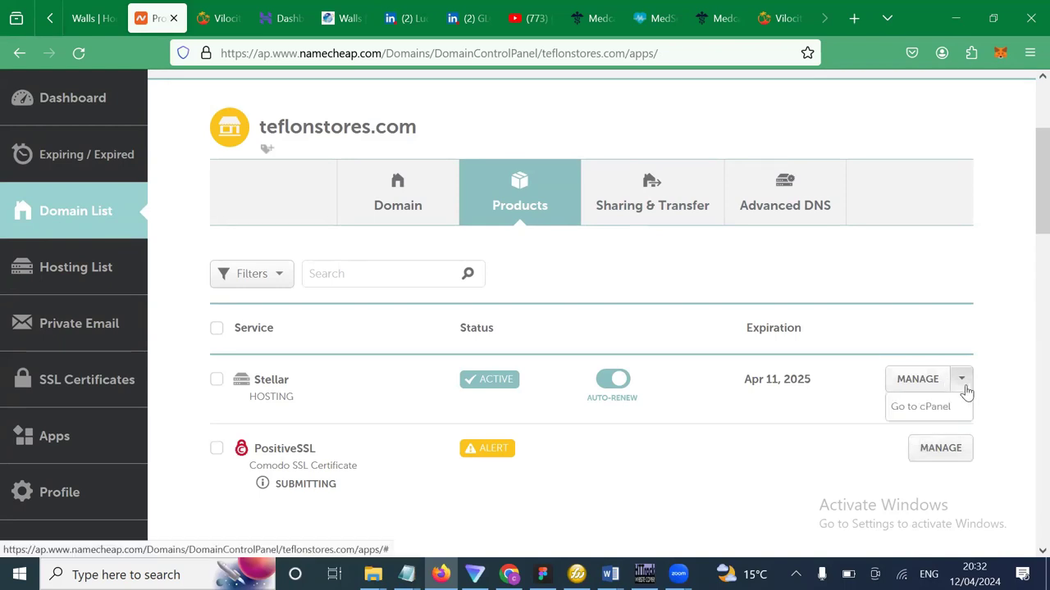
Log into cPanel for the Stellar hosting and dismiss the choose-a-starting-point welcome prompt.
{"action": "left_click", "coordinate": [920, 407]}
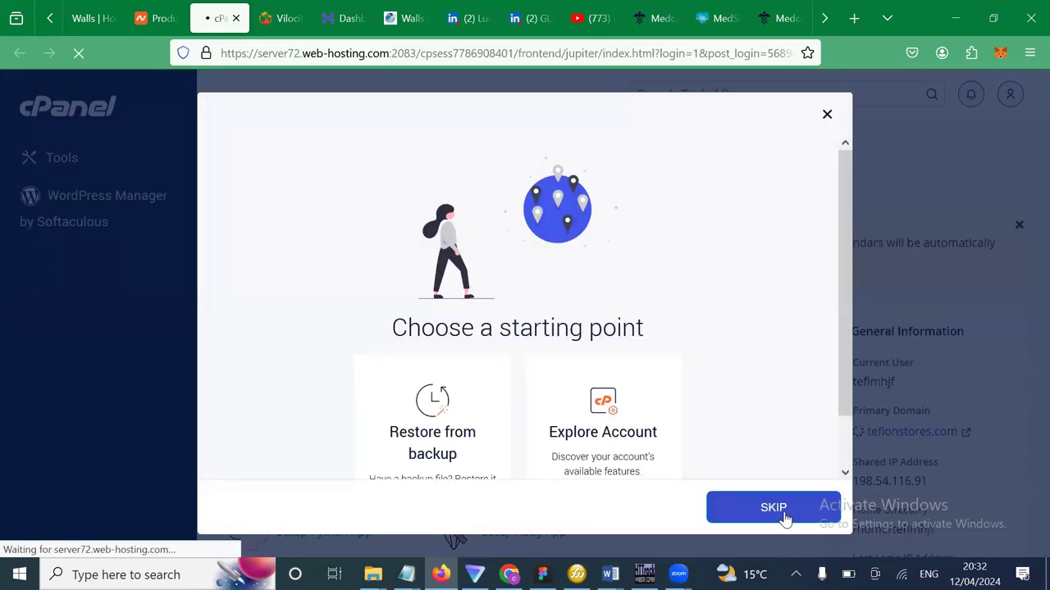
{"action": "left_click", "coordinate": [825, 116]}
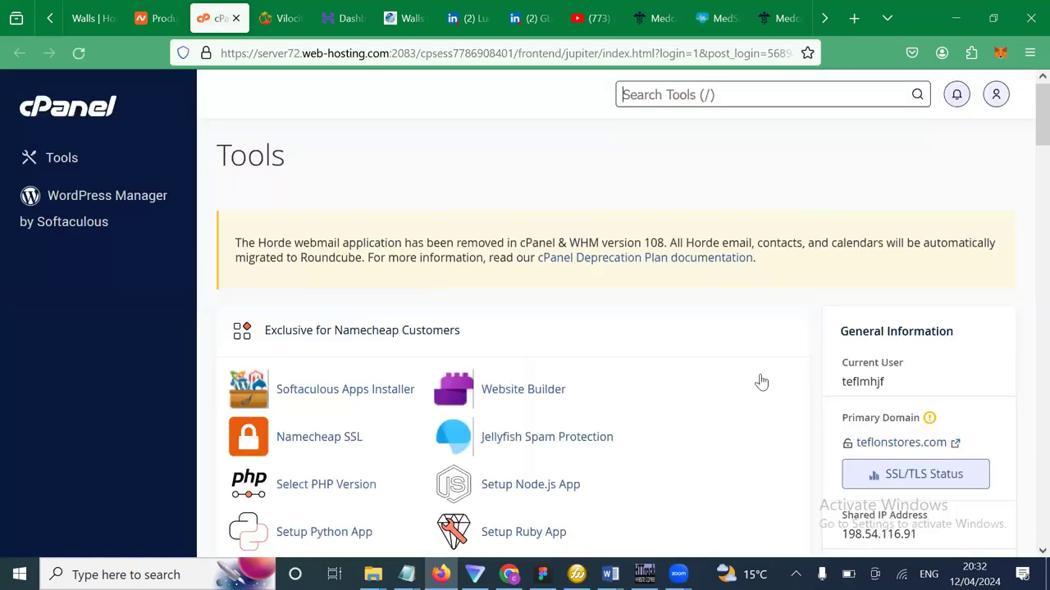
{"action": "scroll", "coordinate": [623, 437], "scroll_direction": "down", "scroll_amount": 1}
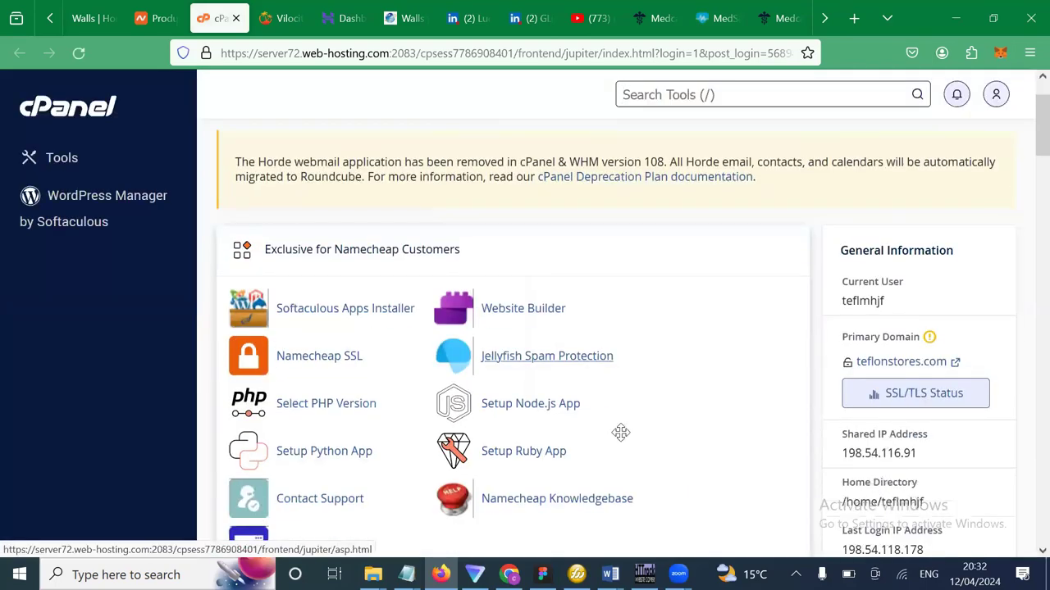
{"action": "scroll", "coordinate": [621, 431], "scroll_direction": "down", "scroll_amount": 3}
Browse the teflonstores.com Tools page down to the Exclusive for Namecheap Customers section.
{"action": "left_click", "coordinate": [119, 155]}
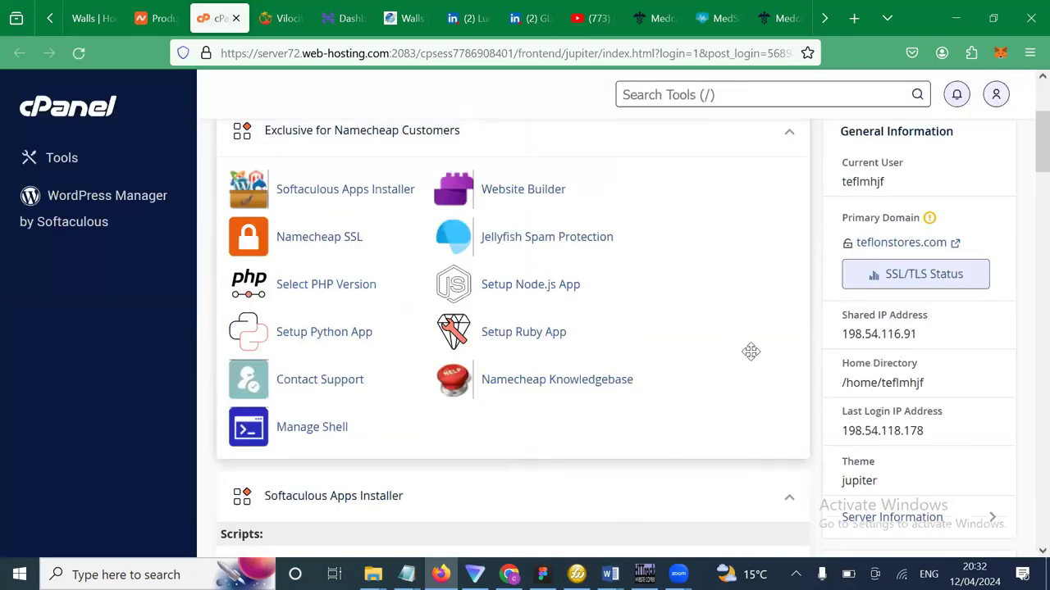
{"action": "scroll", "coordinate": [749, 352], "scroll_direction": "down", "scroll_amount": 2}
{"action": "scroll", "coordinate": [753, 358], "scroll_direction": "down", "scroll_amount": 5}
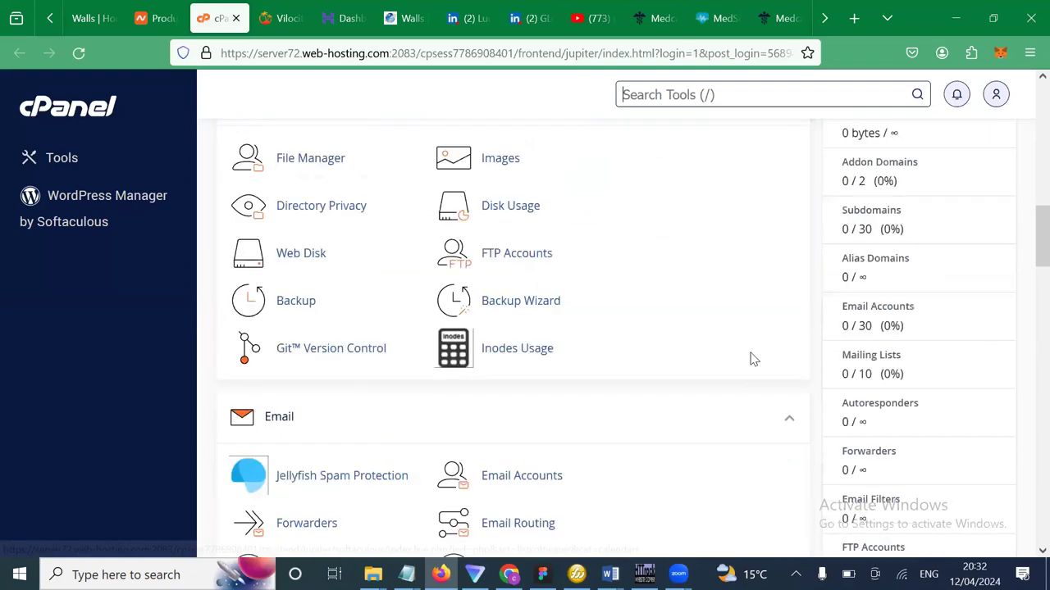
{"action": "scroll", "coordinate": [753, 358], "scroll_direction": "down", "scroll_amount": 7}
{"action": "scroll", "coordinate": [752, 358], "scroll_direction": "down", "scroll_amount": 10}
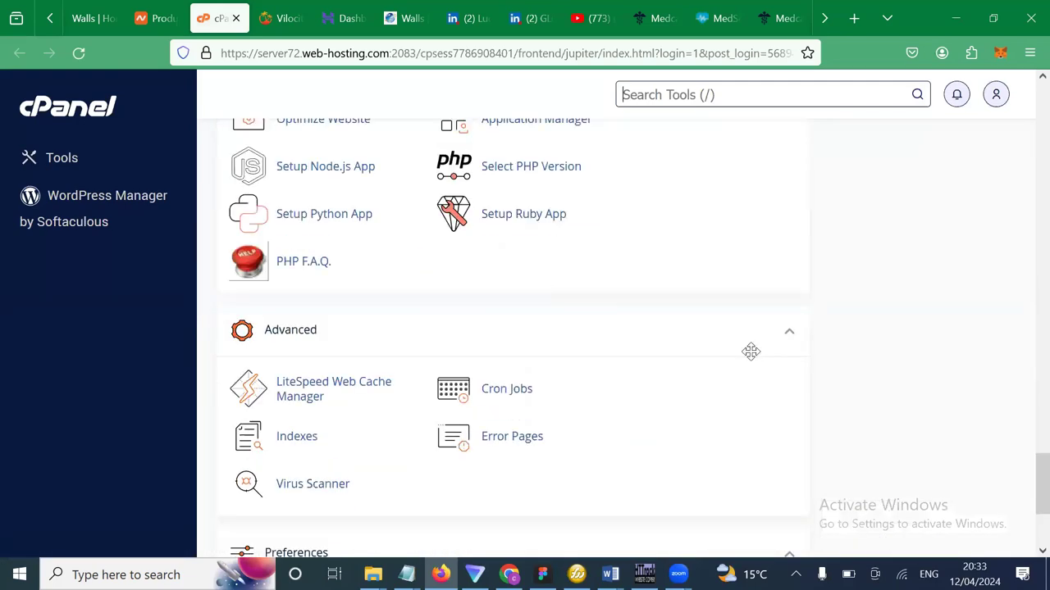
{"action": "scroll", "coordinate": [751, 352], "scroll_direction": "up", "scroll_amount": 1}
{"action": "scroll", "coordinate": [751, 352], "scroll_direction": "up", "scroll_amount": 15}
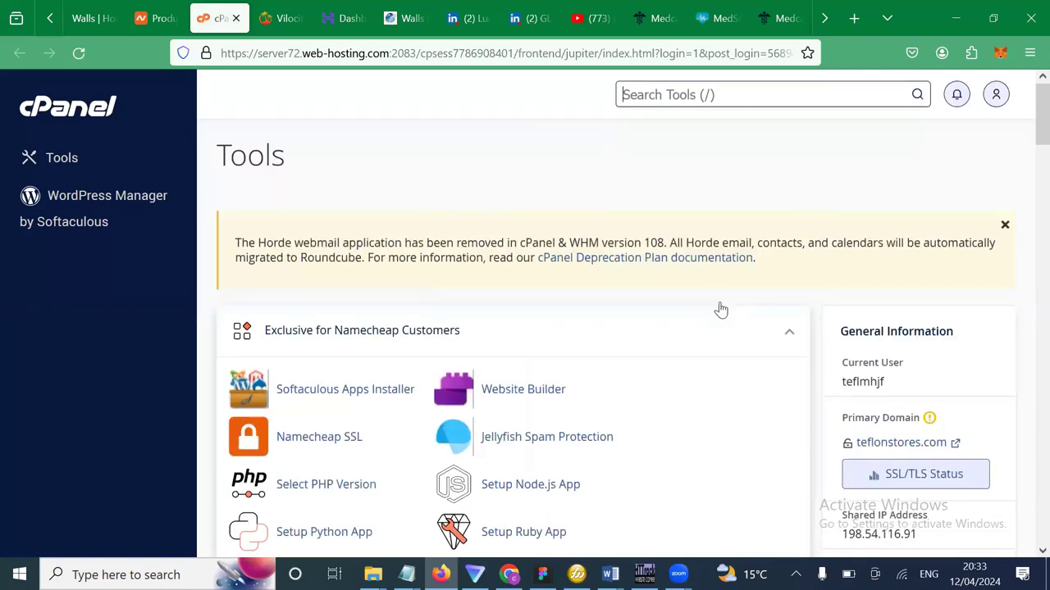
{"action": "scroll", "coordinate": [720, 309], "scroll_direction": "down", "scroll_amount": 5}
{"action": "scroll", "coordinate": [721, 309], "scroll_direction": "down", "scroll_amount": 10}
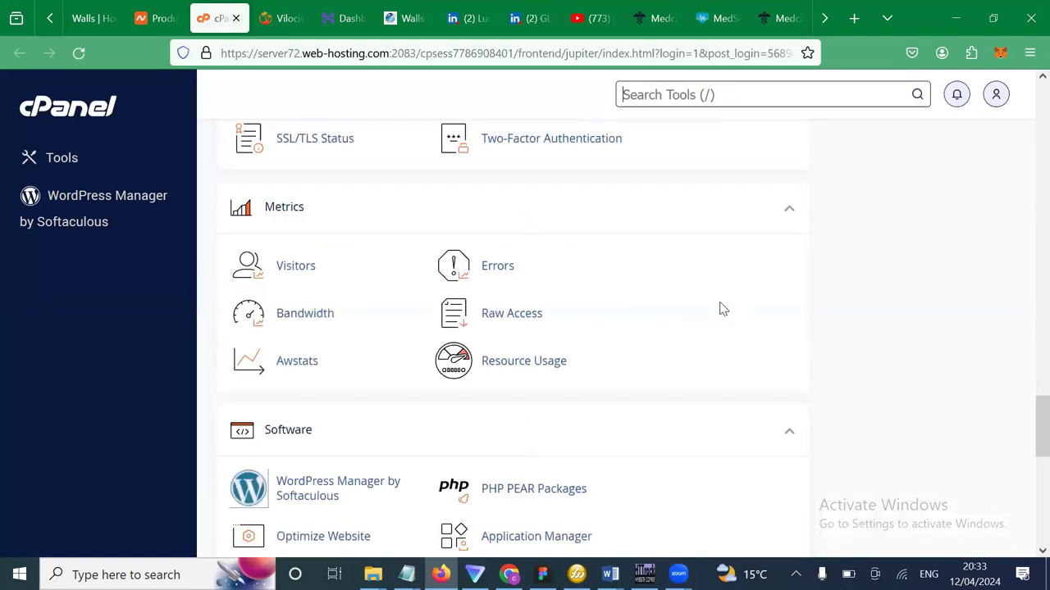
{"action": "scroll", "coordinate": [721, 309], "scroll_direction": "down", "scroll_amount": 10}
{"action": "scroll", "coordinate": [721, 309], "scroll_direction": "up", "scroll_amount": 10}
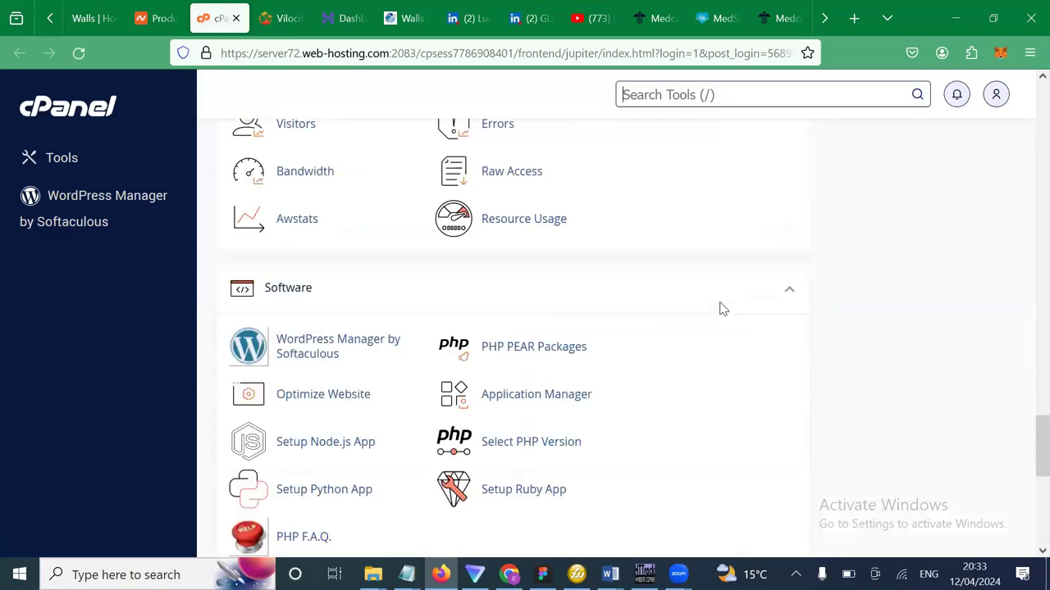
{"action": "scroll", "coordinate": [721, 309], "scroll_direction": "up", "scroll_amount": 3}
{"action": "scroll", "coordinate": [720, 309], "scroll_direction": "up", "scroll_amount": 5}
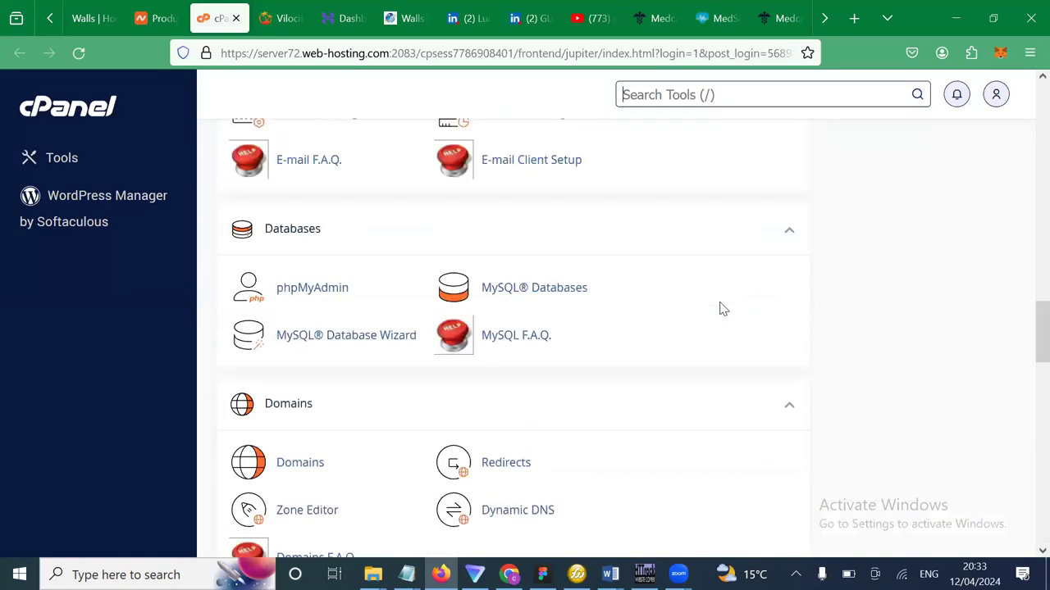
{"action": "scroll", "coordinate": [721, 309], "scroll_direction": "up", "scroll_amount": 8}
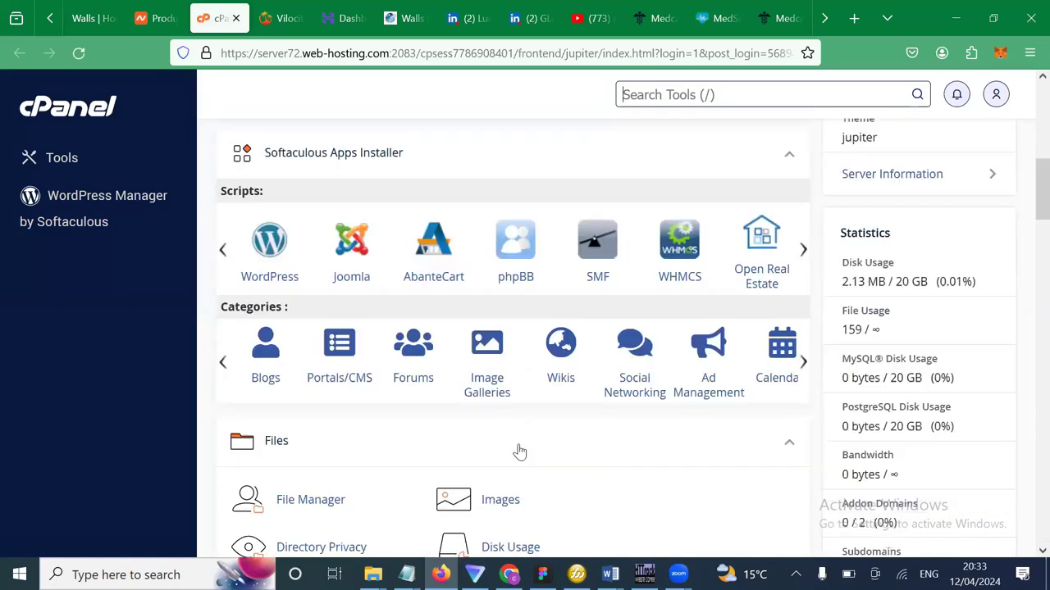
{"action": "scroll", "coordinate": [556, 322], "scroll_direction": "up", "scroll_amount": 2}
{"action": "scroll", "coordinate": [557, 322], "scroll_direction": "up", "scroll_amount": 2}
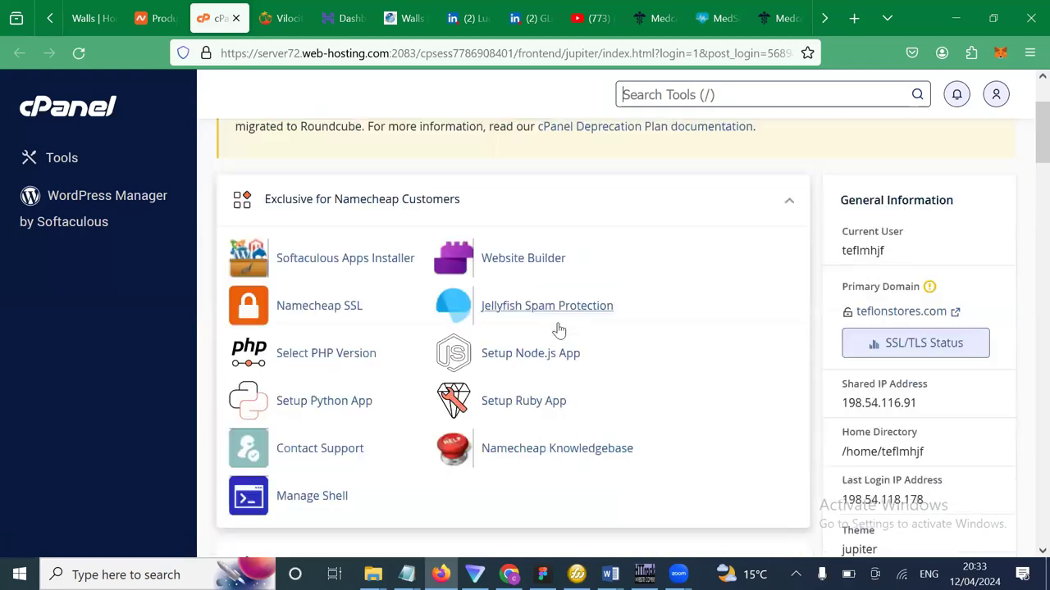
{"action": "scroll", "coordinate": [557, 324], "scroll_direction": "up", "scroll_amount": 1}
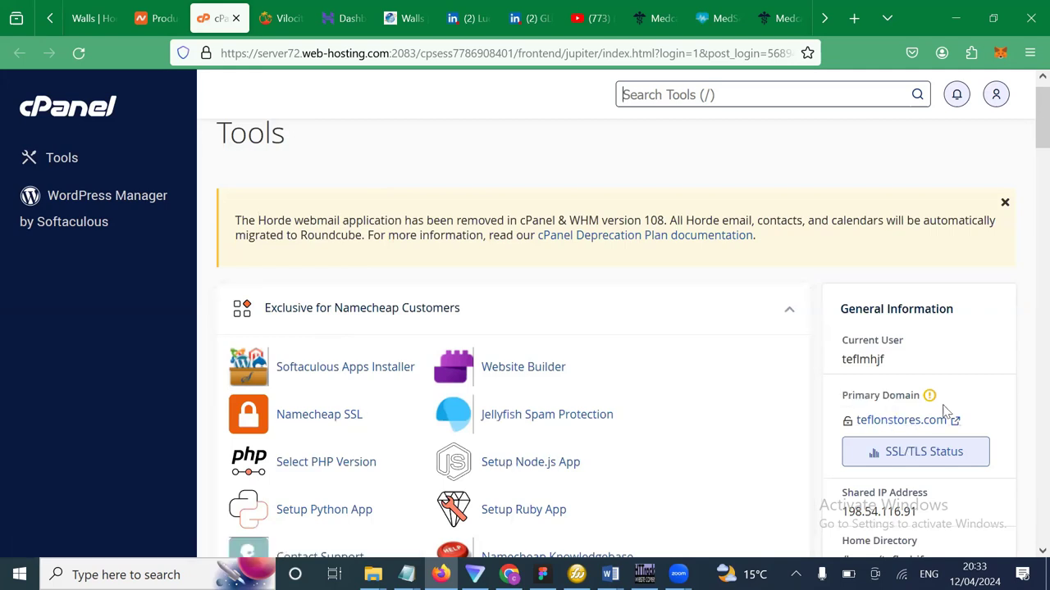
{"action": "mouse_move", "coordinate": [929, 397]}
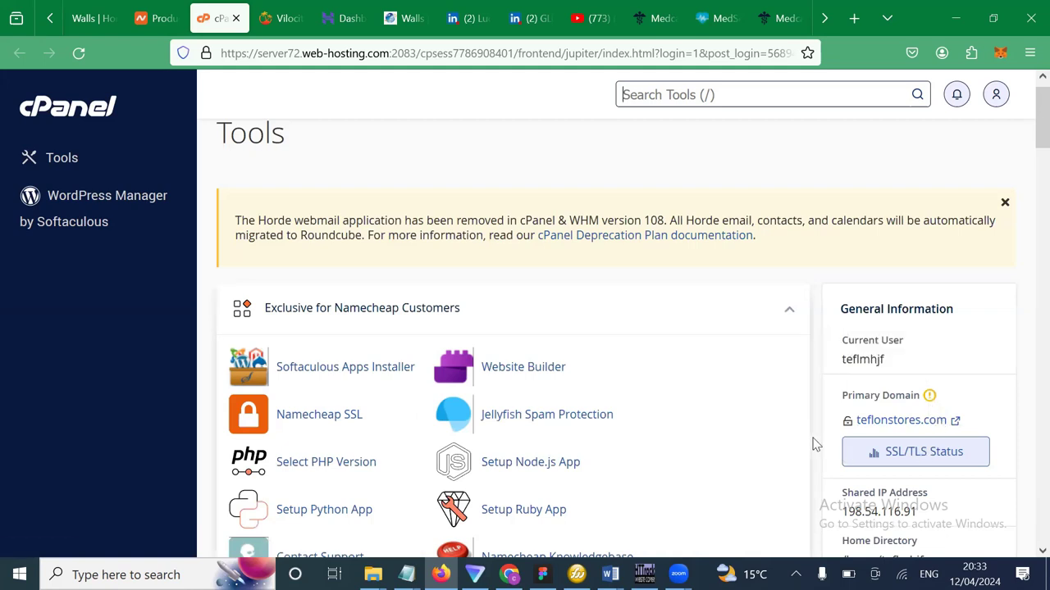
Link Namecheap SSL and sync twice until PositiveSSL for teflonstores.com shows in progress.
{"action": "left_click", "coordinate": [325, 428]}
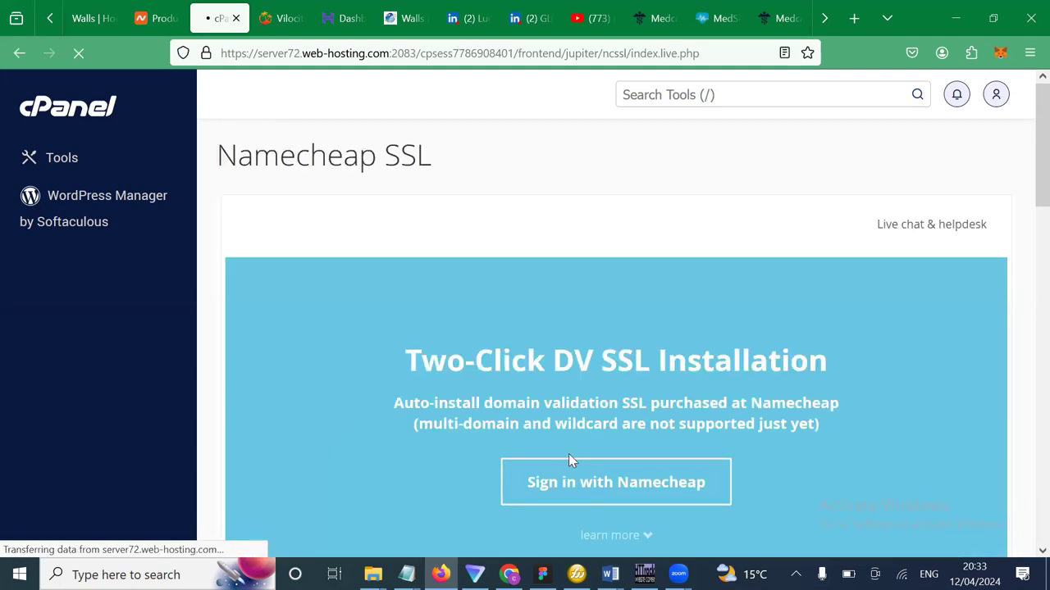
{"action": "left_click", "coordinate": [591, 486]}
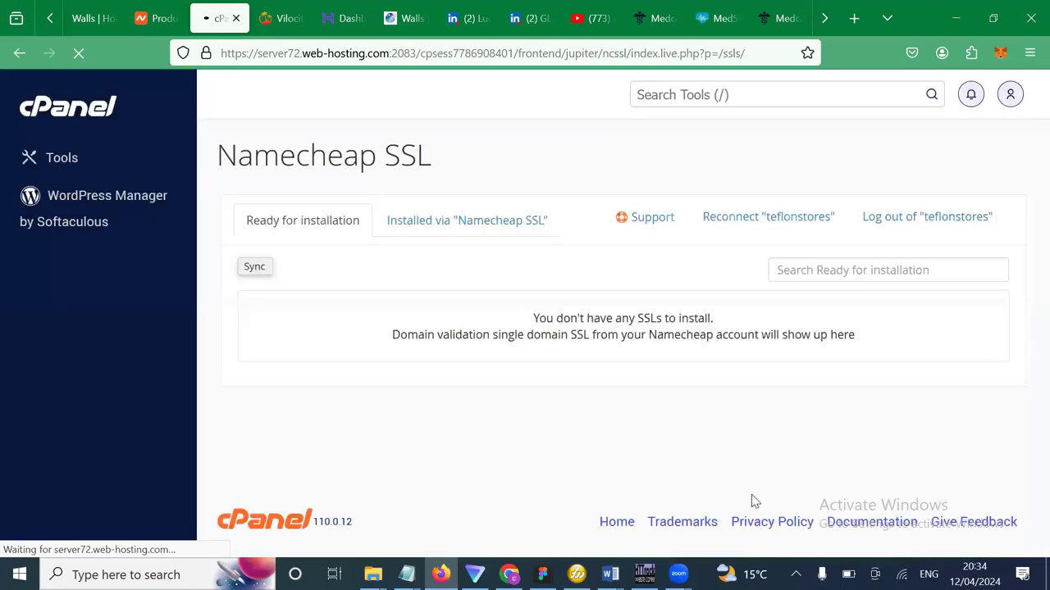
{"action": "left_click", "coordinate": [462, 226]}
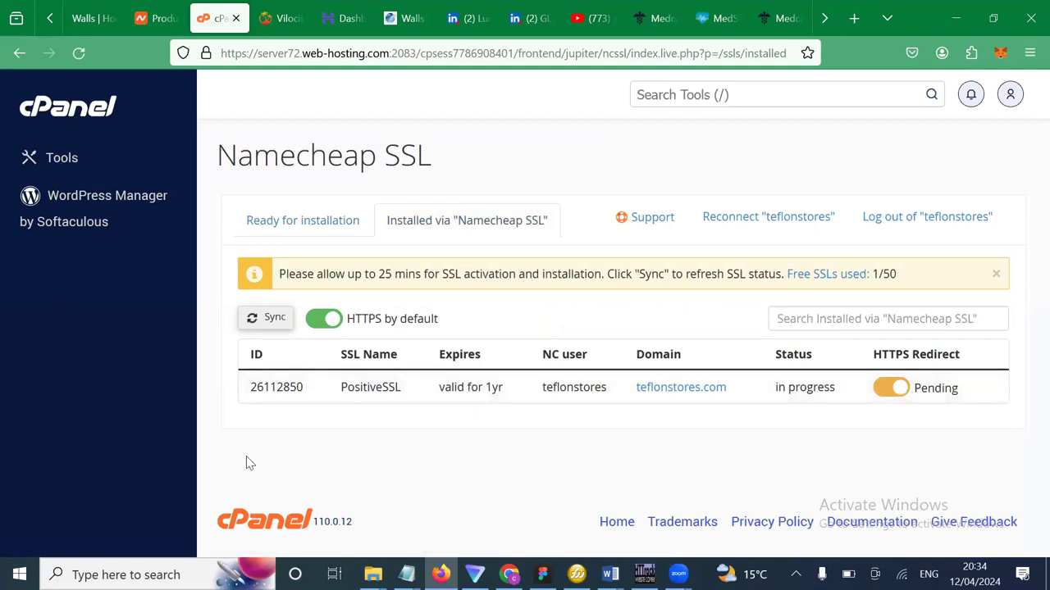
{"action": "left_click", "coordinate": [259, 326]}
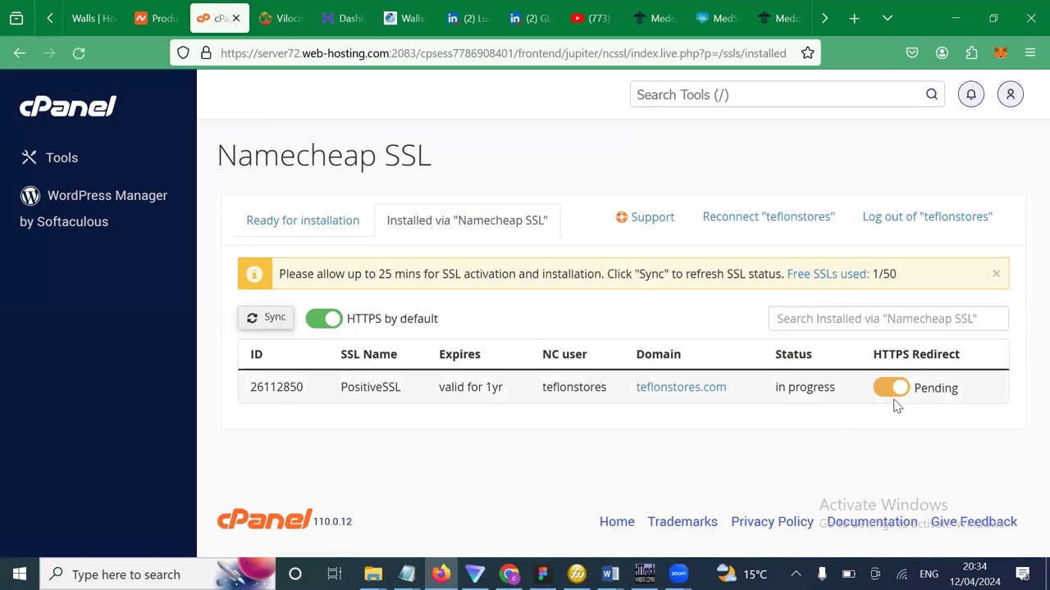
{"action": "left_click", "coordinate": [269, 319]}
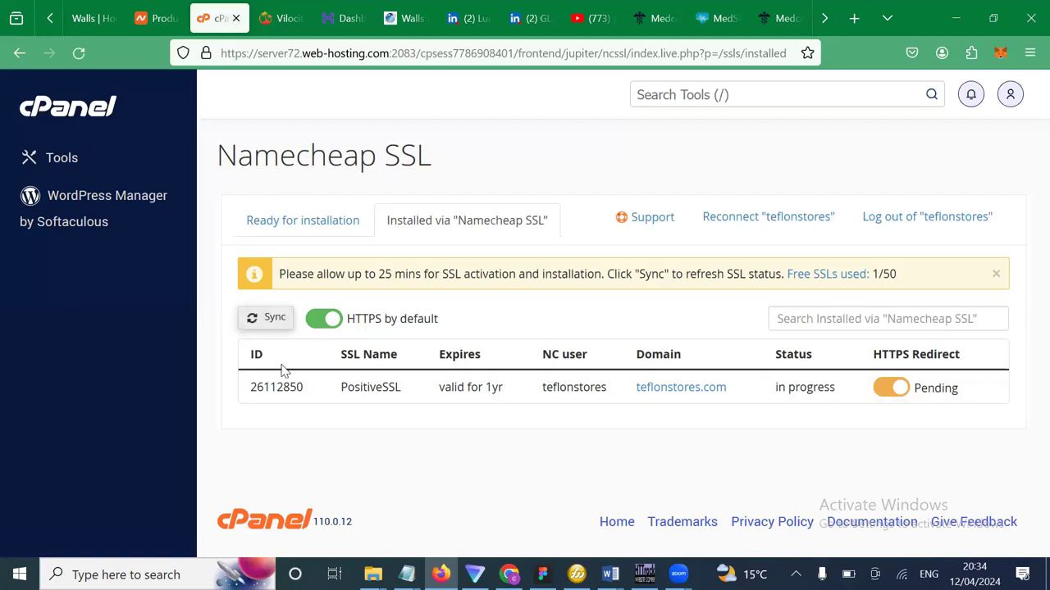
Return to the cPanel Tools dashboard, then switch over to the WhatsApp Web chats.
{"action": "left_click", "coordinate": [86, 170]}
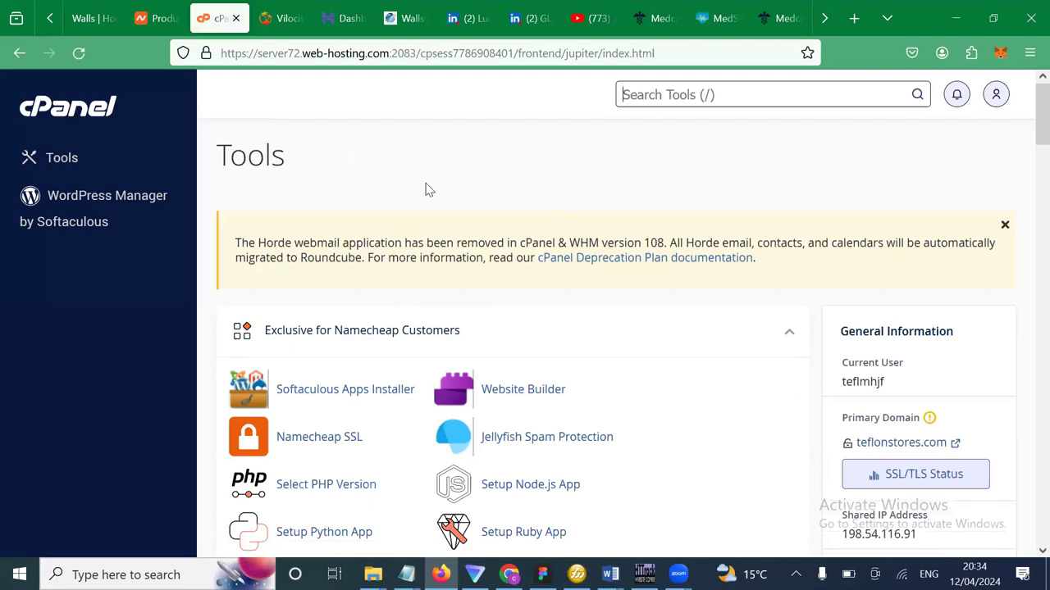
{"action": "mouse_move", "coordinate": [509, 574]}
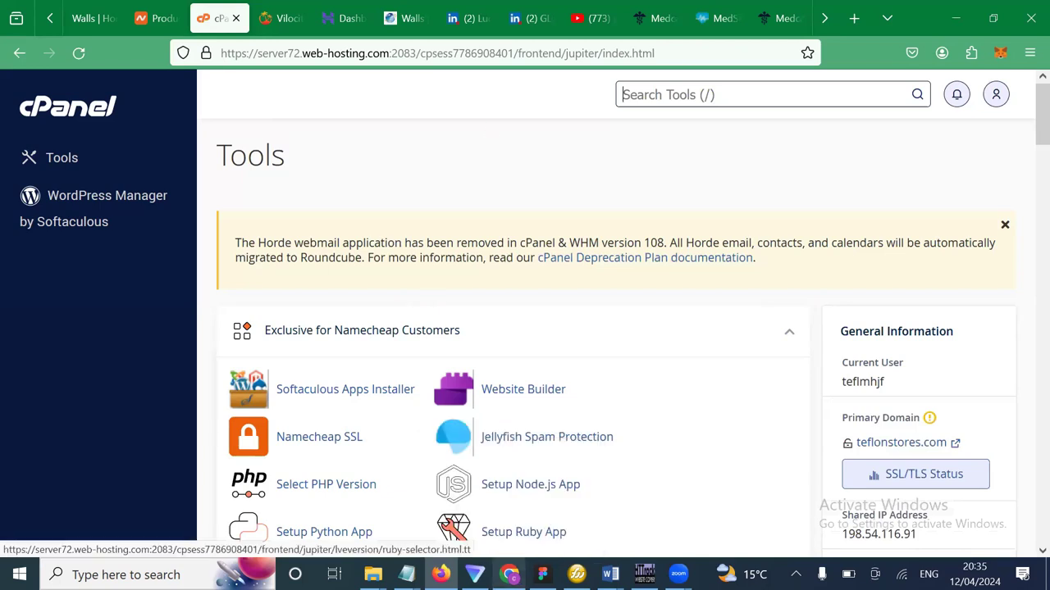
{"action": "mouse_move", "coordinate": [521, 509]}
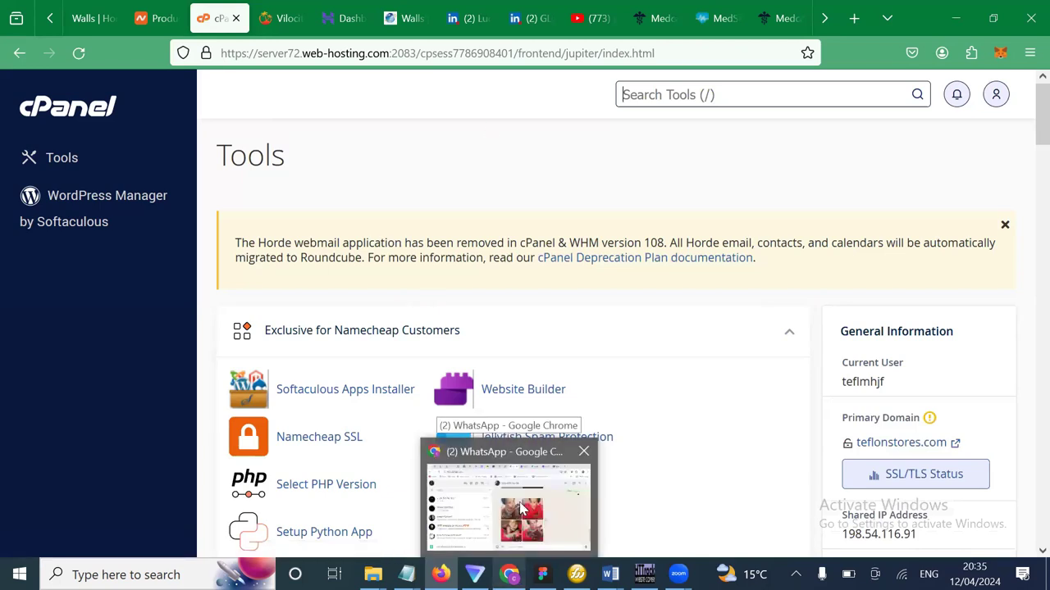
{"action": "left_click", "coordinate": [499, 137]}
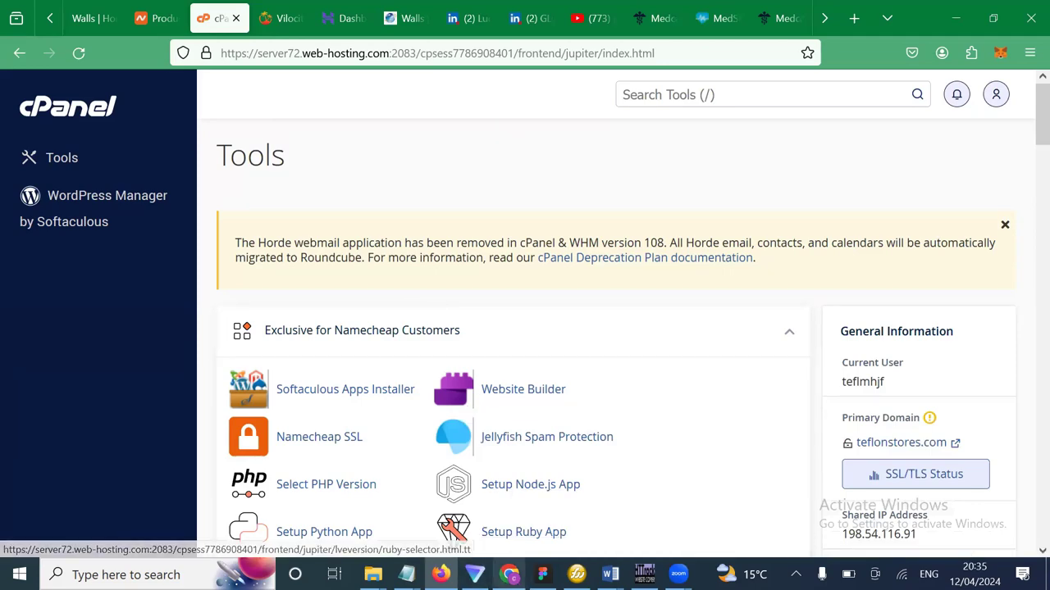
{"action": "left_click", "coordinate": [509, 574]}
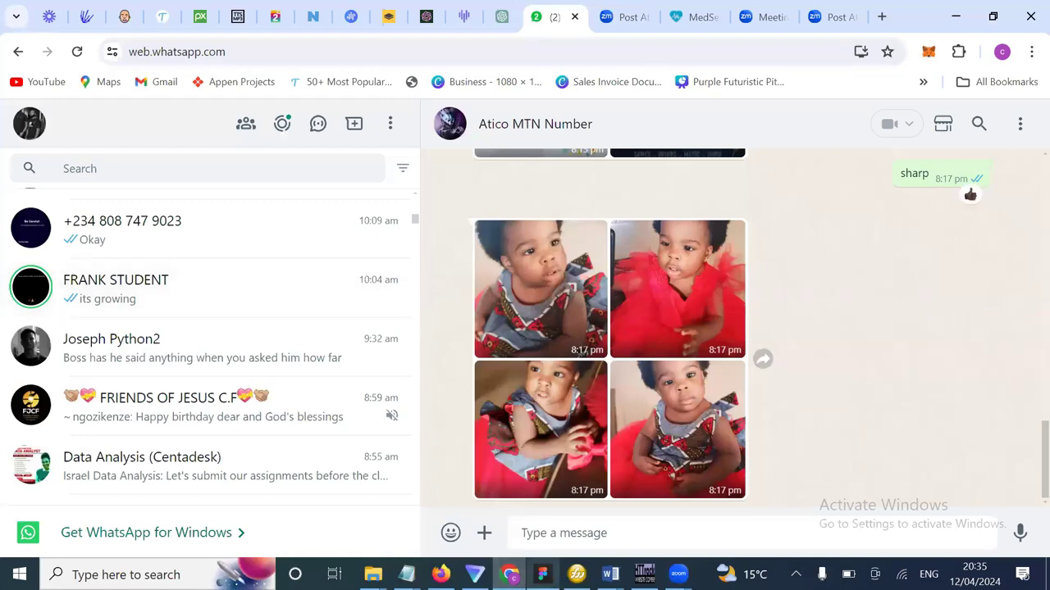
Glance over the WhatsApp chat list and go back to cPanel in Firefox.
{"action": "scroll", "coordinate": [405, 451], "scroll_direction": "down", "scroll_amount": 10}
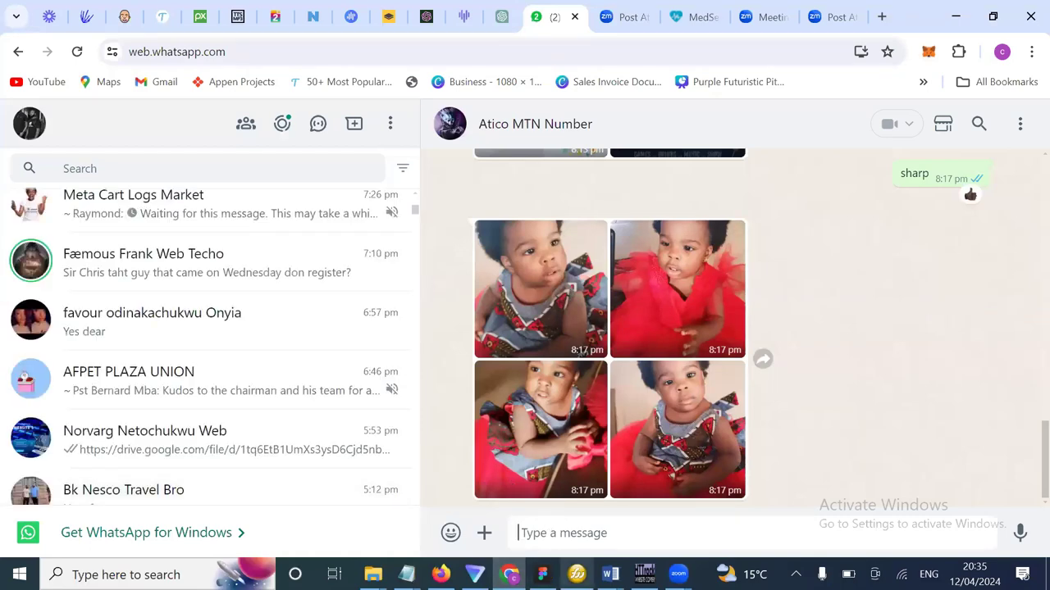
{"action": "scroll", "coordinate": [323, 432], "scroll_direction": "up", "scroll_amount": 15}
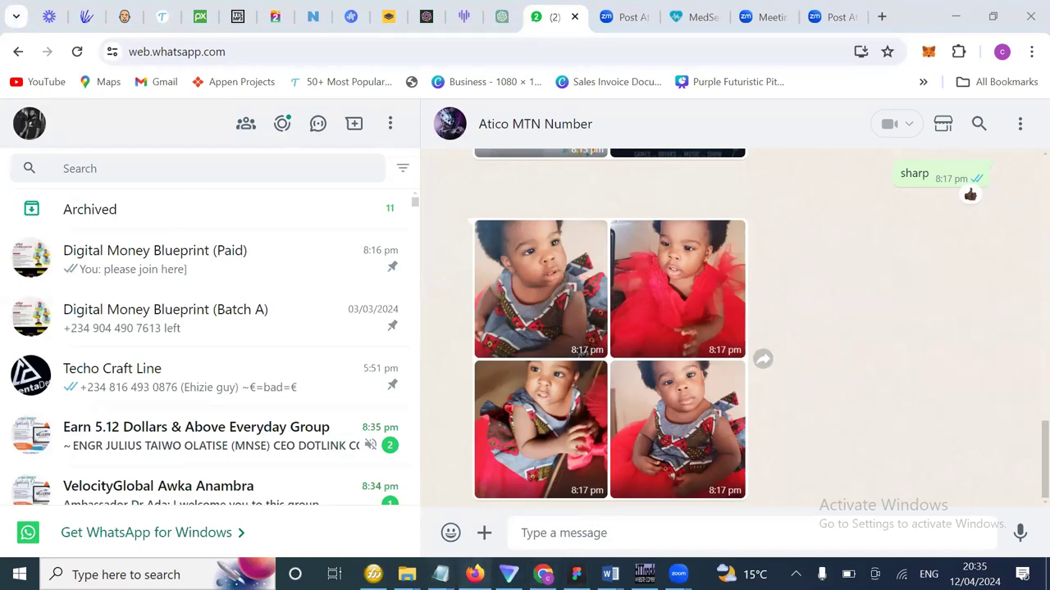
{"action": "left_click", "coordinate": [475, 574]}
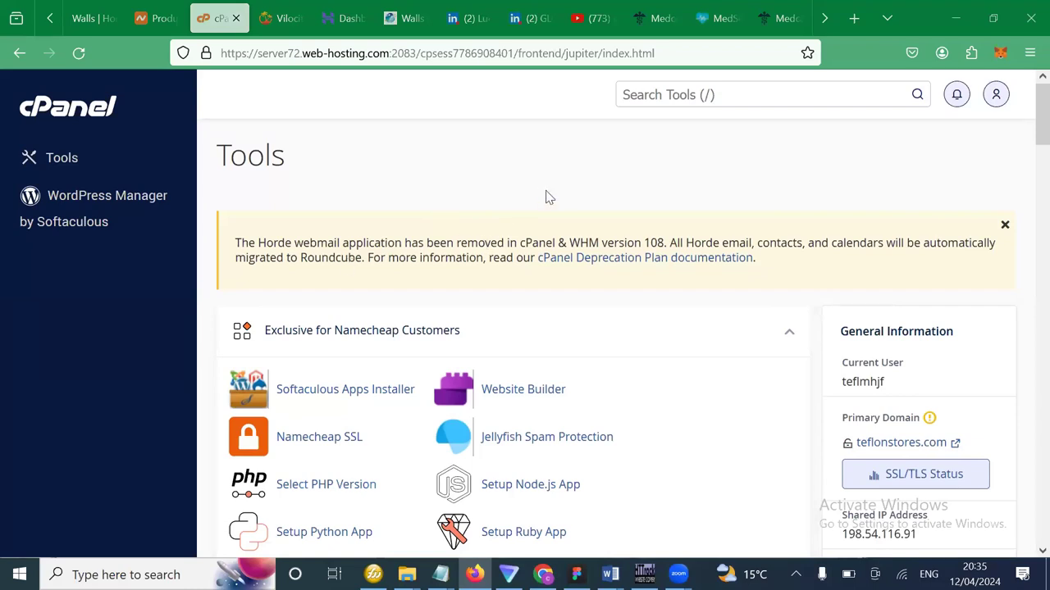
{"action": "left_click", "coordinate": [69, 168]}
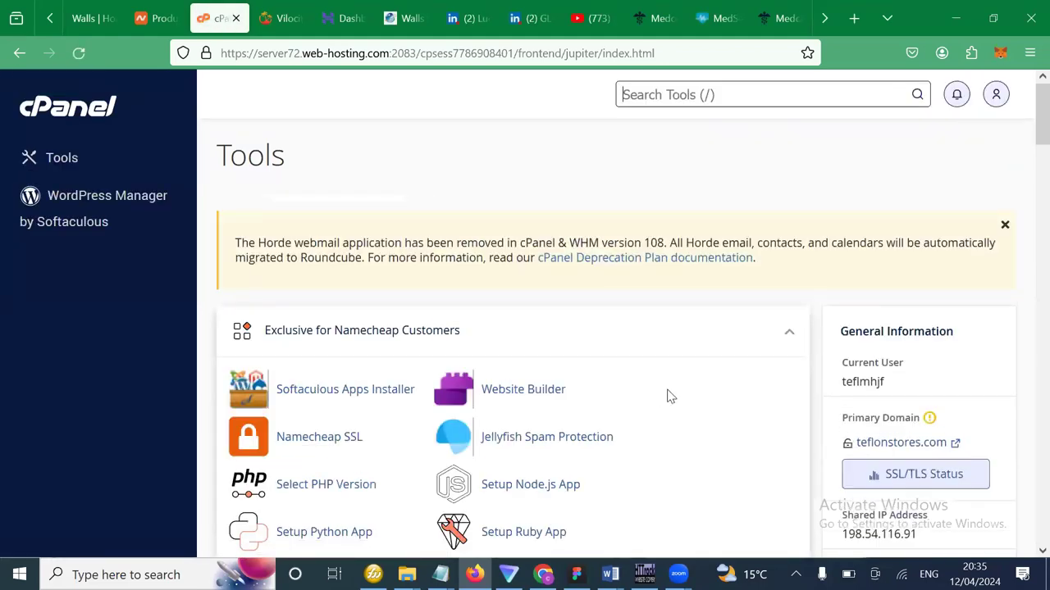
{"action": "scroll", "coordinate": [740, 476], "scroll_direction": "down", "scroll_amount": 1}
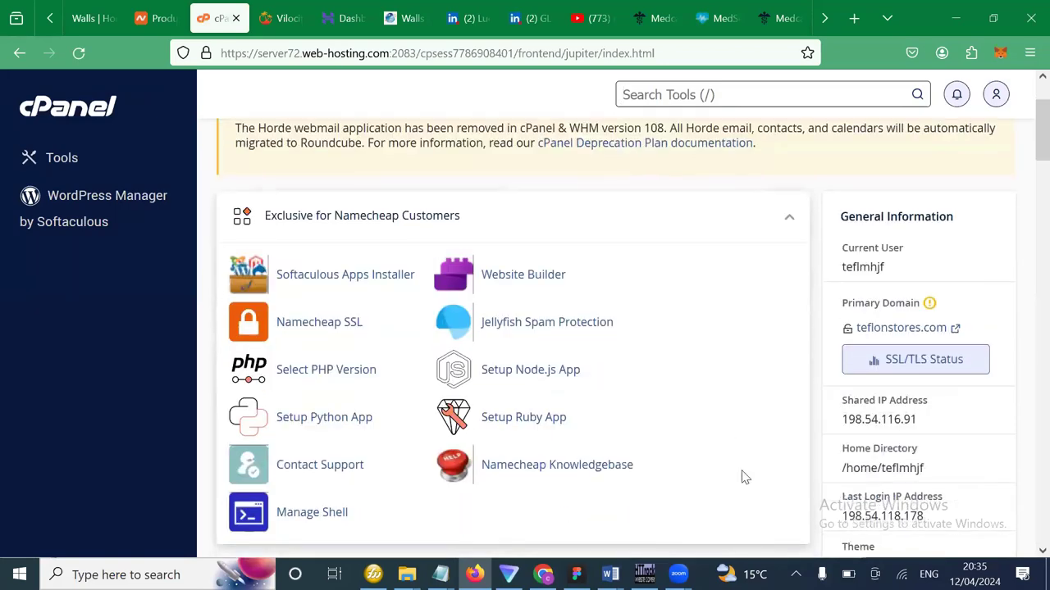
{"action": "scroll", "coordinate": [741, 472], "scroll_direction": "down", "scroll_amount": 1}
{"action": "scroll", "coordinate": [742, 472], "scroll_direction": "down", "scroll_amount": 2}
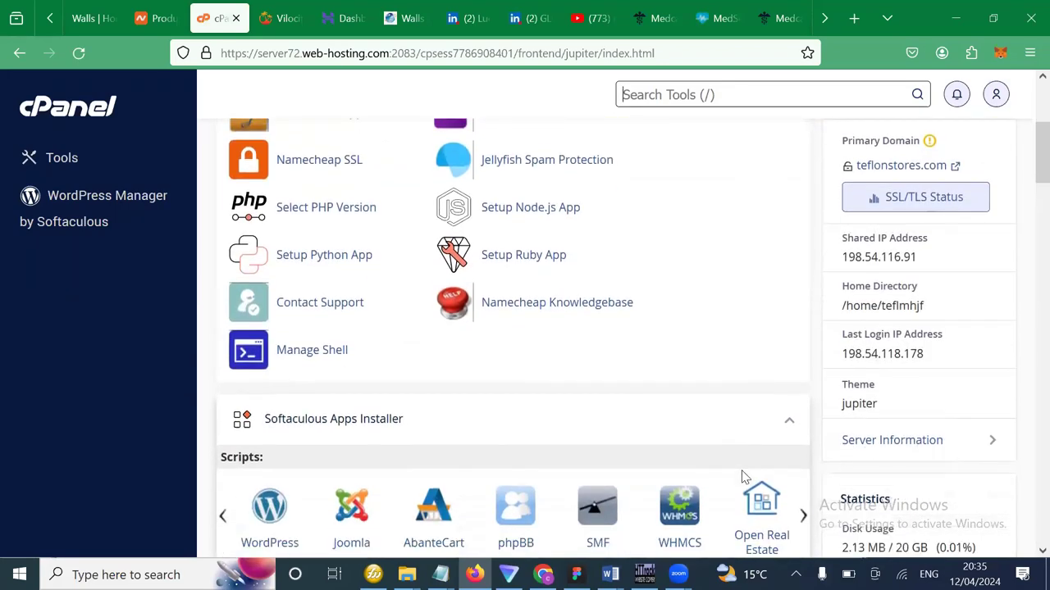
{"action": "scroll", "coordinate": [741, 475], "scroll_direction": "down", "scroll_amount": 4}
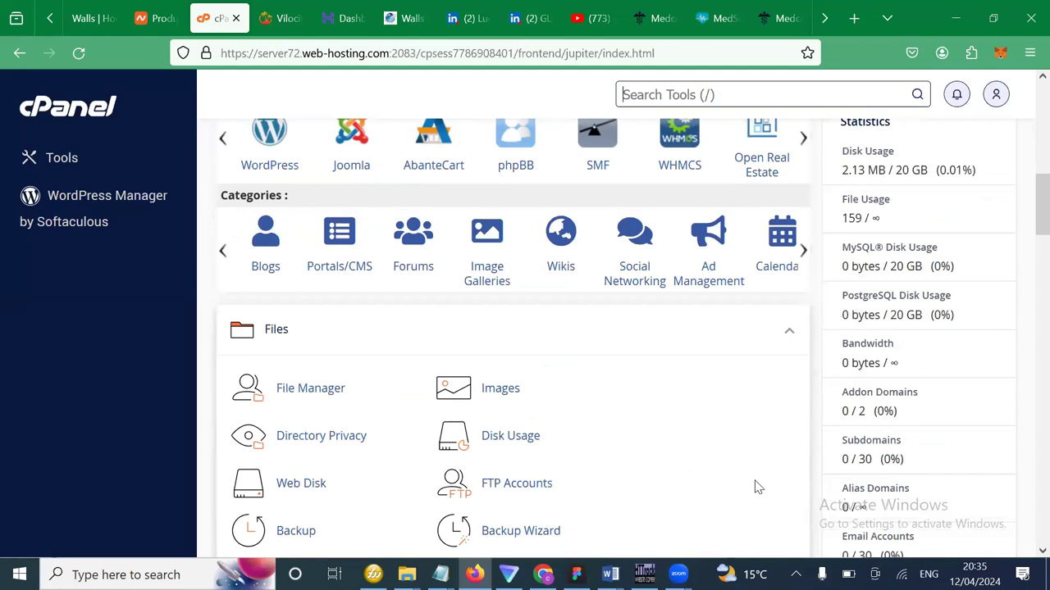
{"action": "scroll", "coordinate": [759, 487], "scroll_direction": "down", "scroll_amount": 1}
{"action": "scroll", "coordinate": [759, 487], "scroll_direction": "down", "scroll_amount": 1}
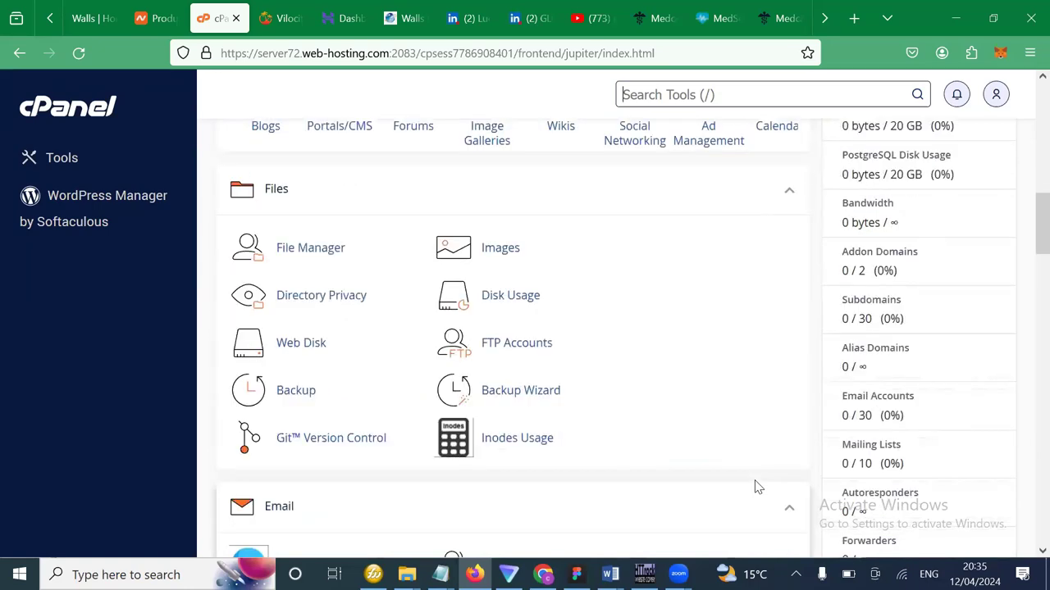
{"action": "scroll", "coordinate": [758, 487], "scroll_direction": "up", "scroll_amount": 1}
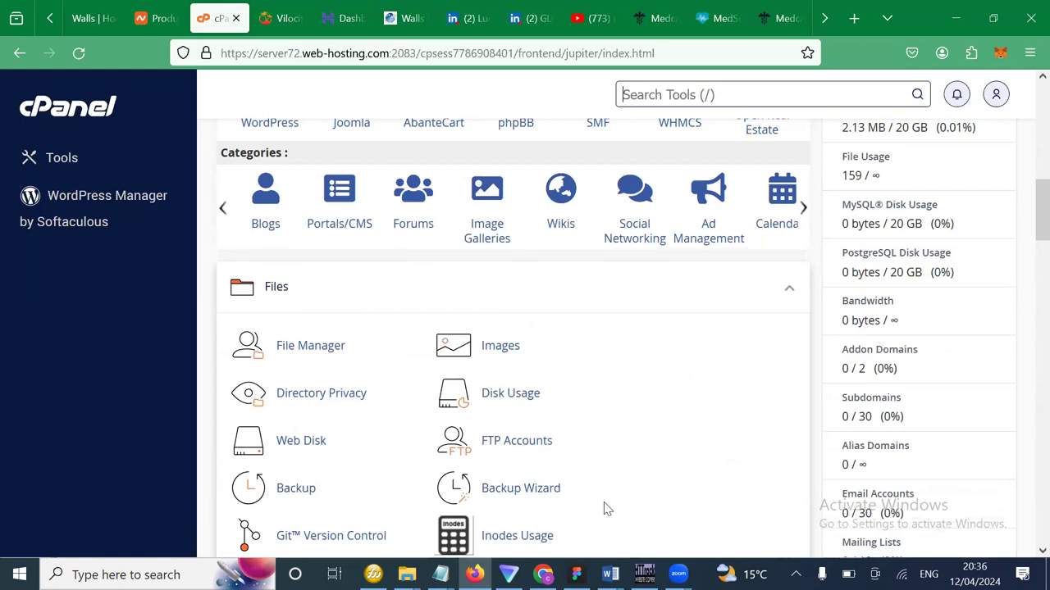
{"action": "left_click", "coordinate": [318, 73]}
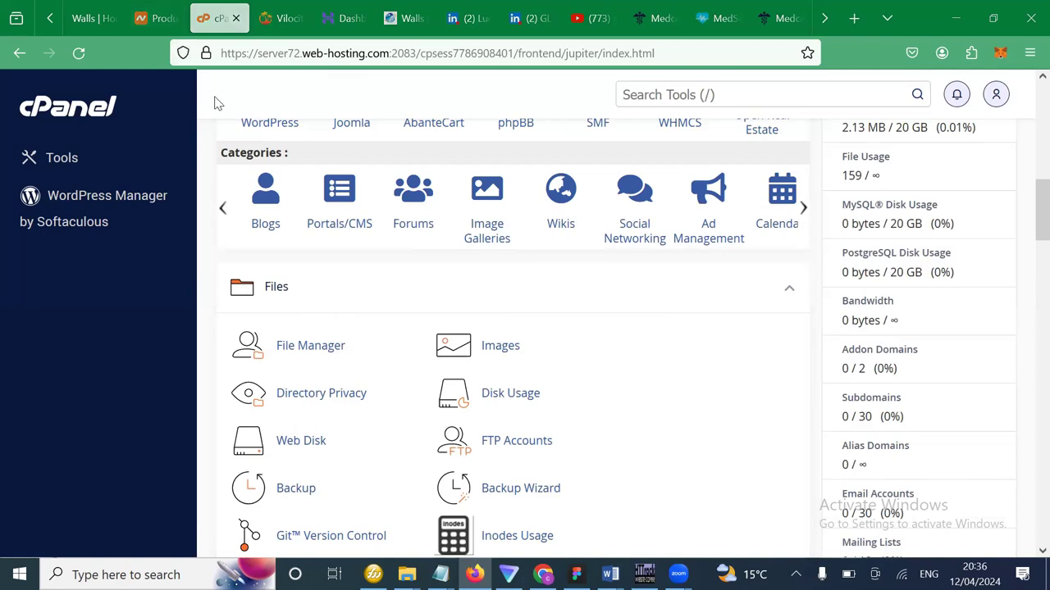
{"action": "key", "text": "ctrl+shift+Tab"}
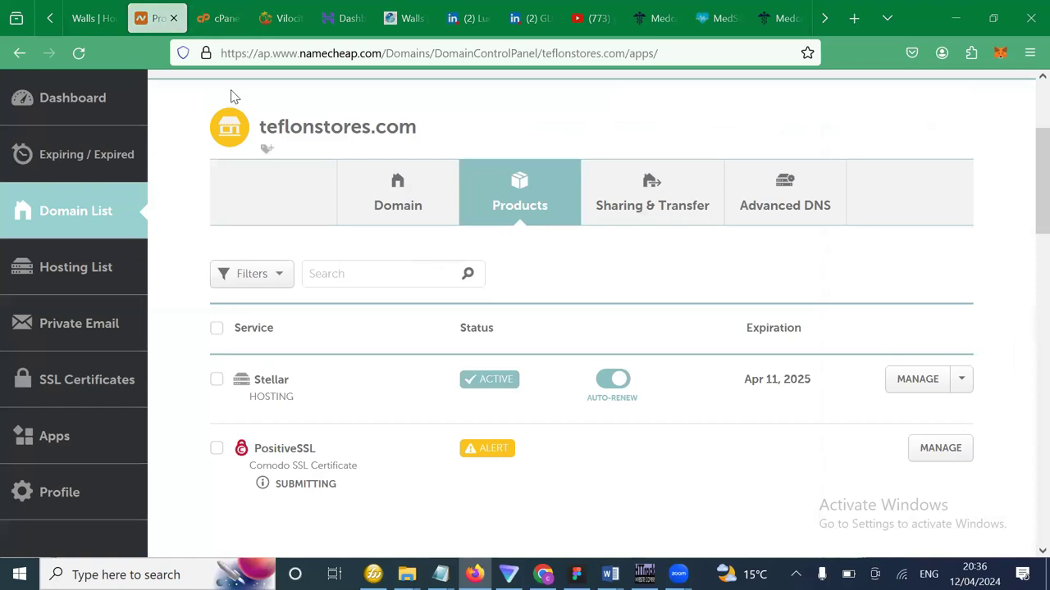
{"action": "key", "text": "ctrl+Tab"}
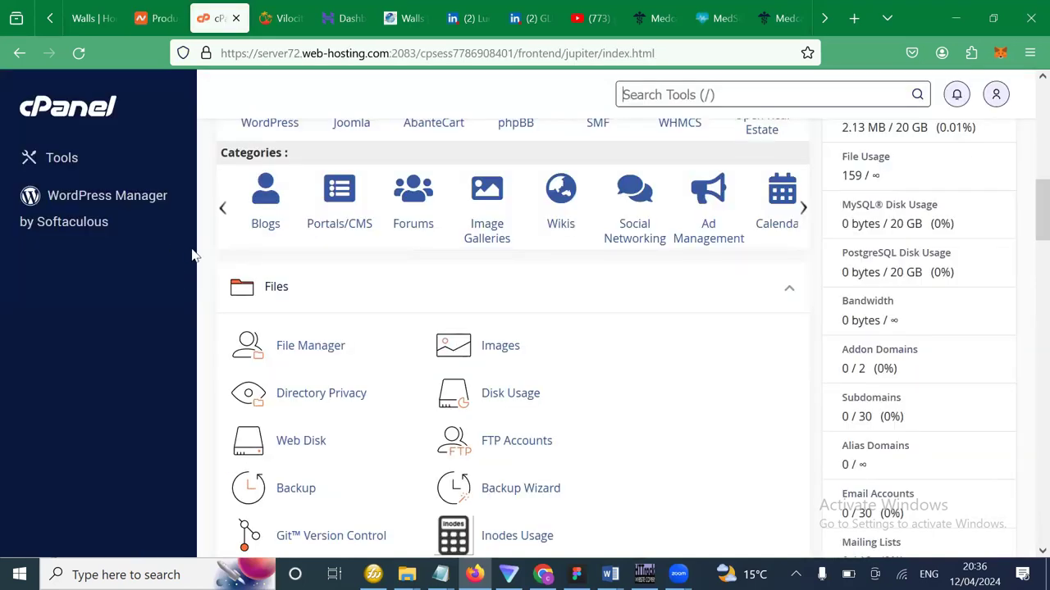
{"action": "key", "text": "slash"}
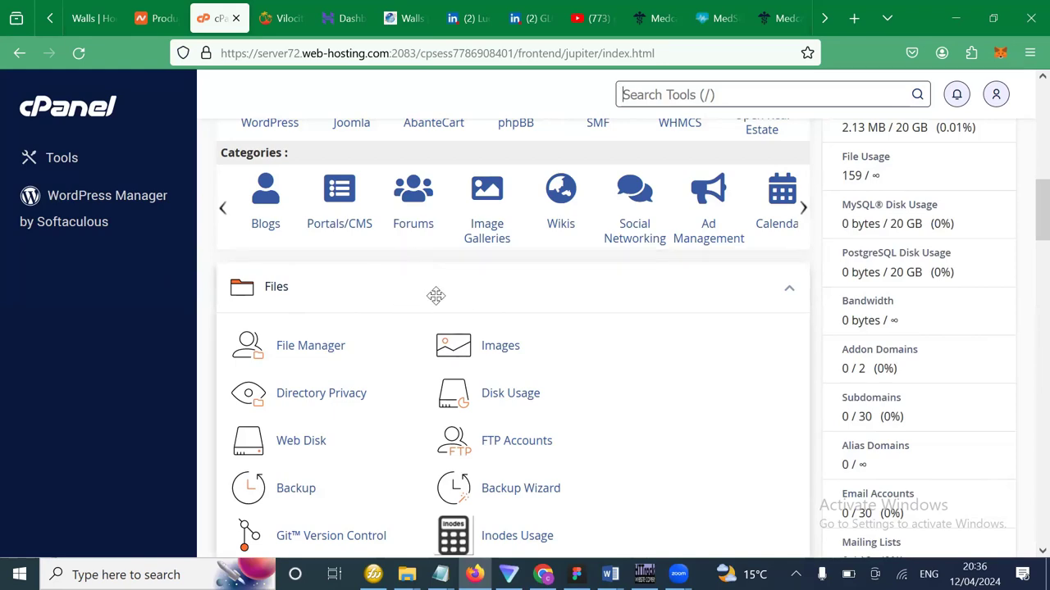
{"action": "scroll", "coordinate": [520, 289], "scroll_direction": "down", "scroll_amount": 2}
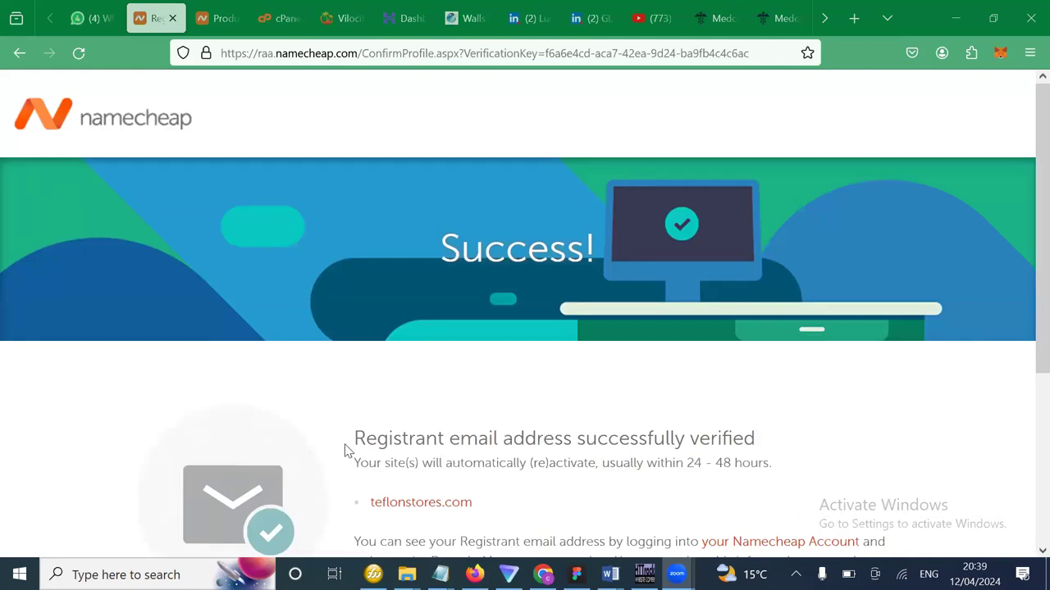
Highlight the verification heading, the teflonstores.com domain and the 24-hour reactivation time.
{"action": "left_click_drag", "start_coordinate": [354, 443], "coordinate": [522, 440]}
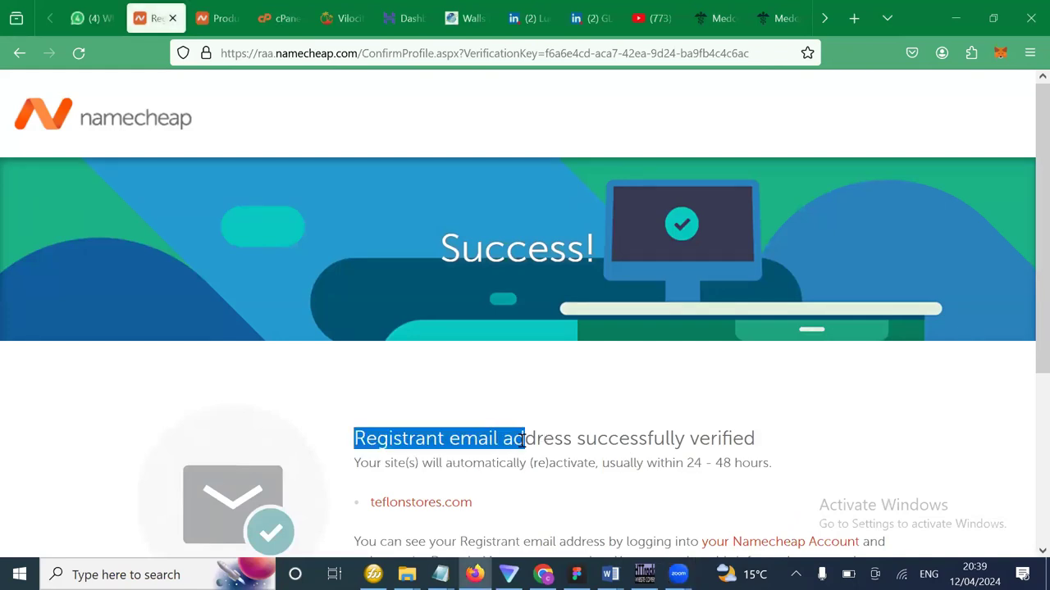
{"action": "left_click_drag", "start_coordinate": [642, 438], "coordinate": [755, 440]}
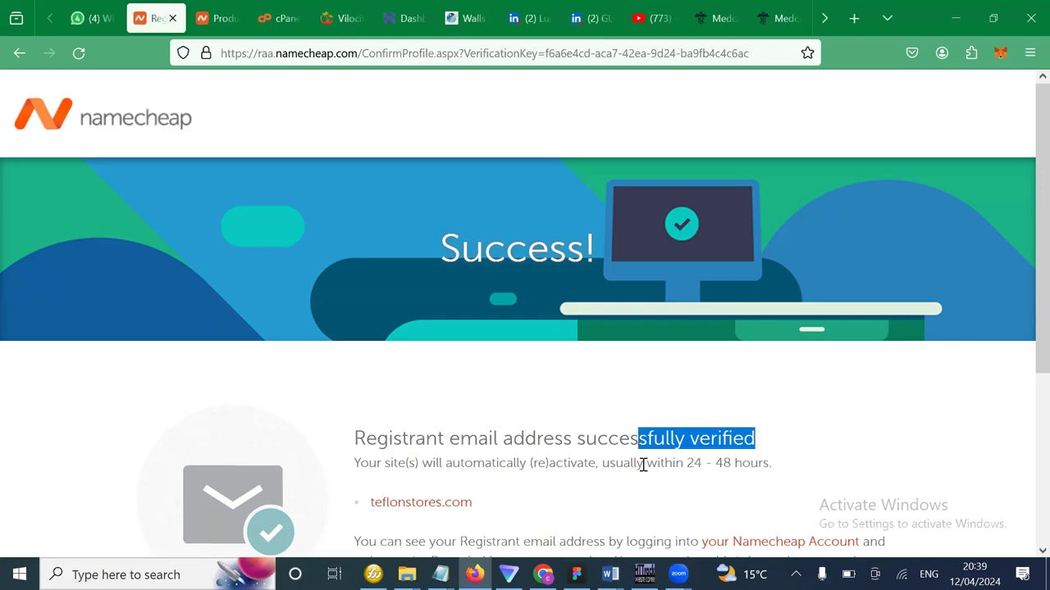
{"action": "scroll", "coordinate": [645, 471], "scroll_direction": "down", "scroll_amount": 1}
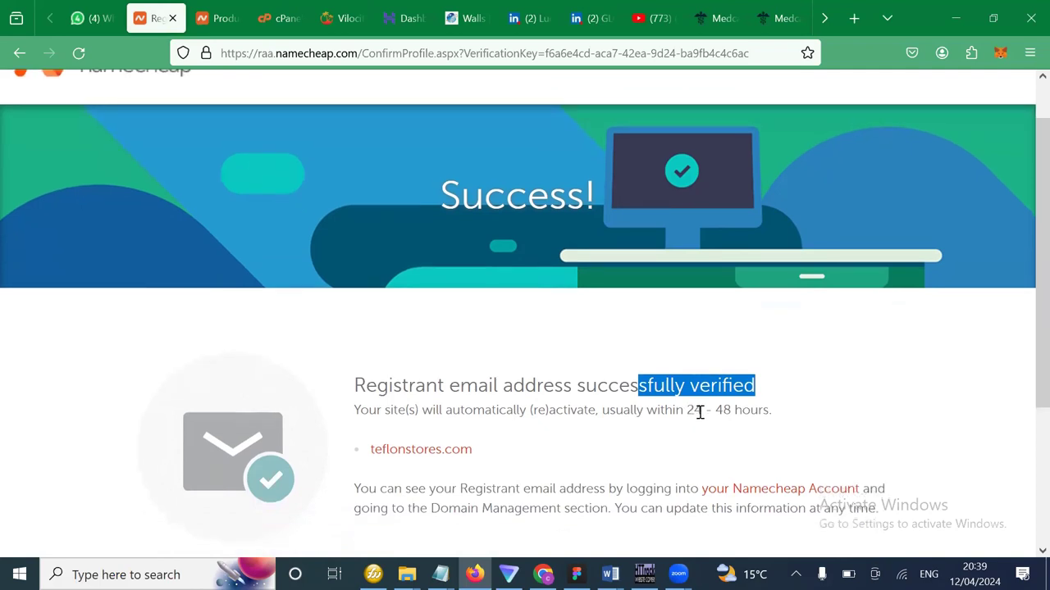
{"action": "left_click_drag", "start_coordinate": [794, 419], "coordinate": [351, 386]}
{"action": "left_click_drag", "start_coordinate": [480, 450], "coordinate": [370, 450]}
{"action": "scroll", "coordinate": [541, 428], "scroll_direction": "down", "scroll_amount": 1}
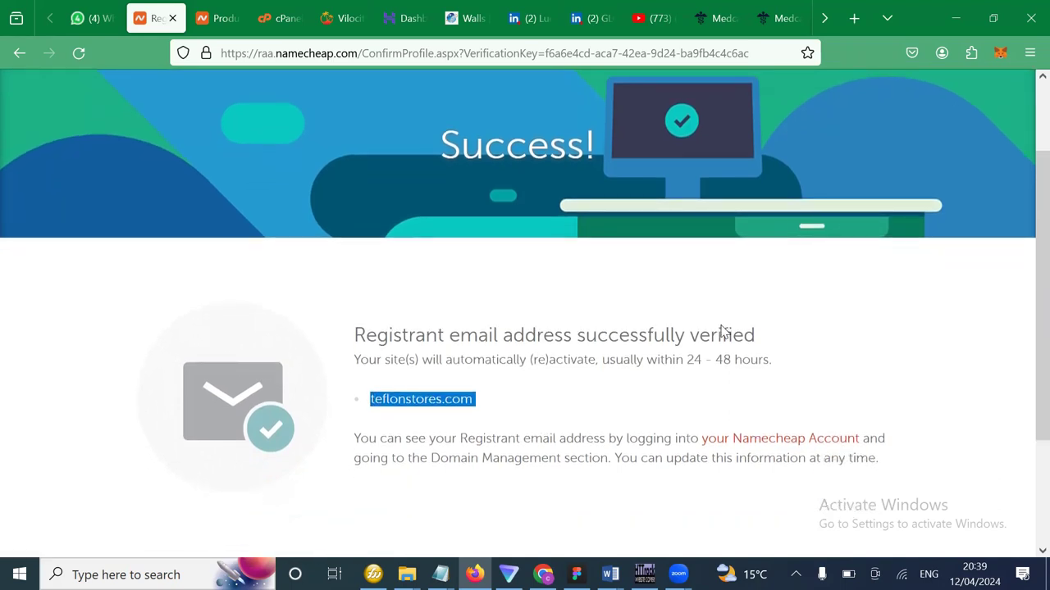
{"action": "double_click", "coordinate": [689, 360]}
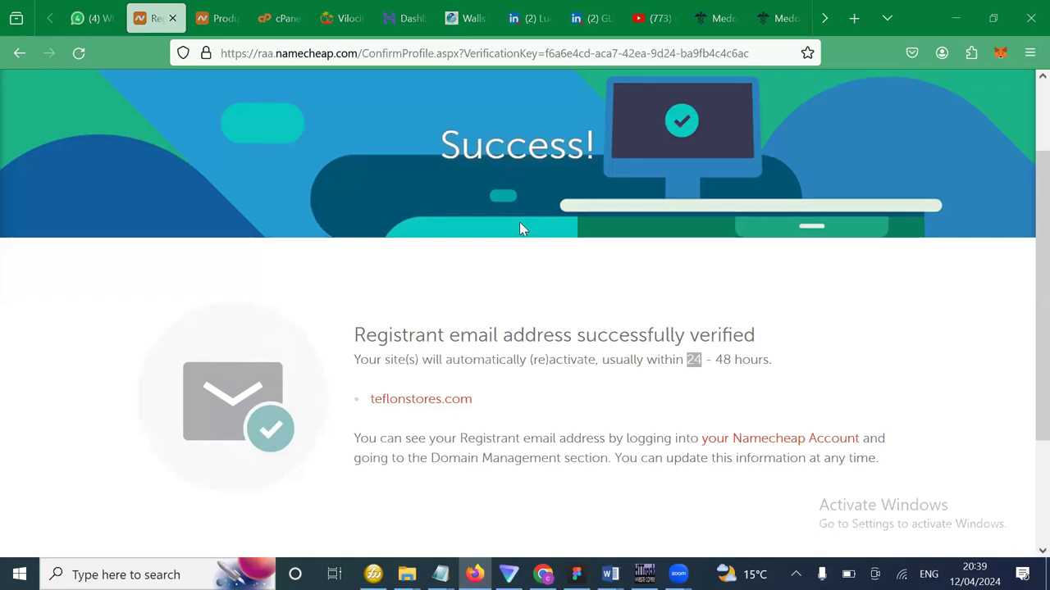
{"action": "scroll", "coordinate": [729, 393], "scroll_direction": "down", "scroll_amount": 2}
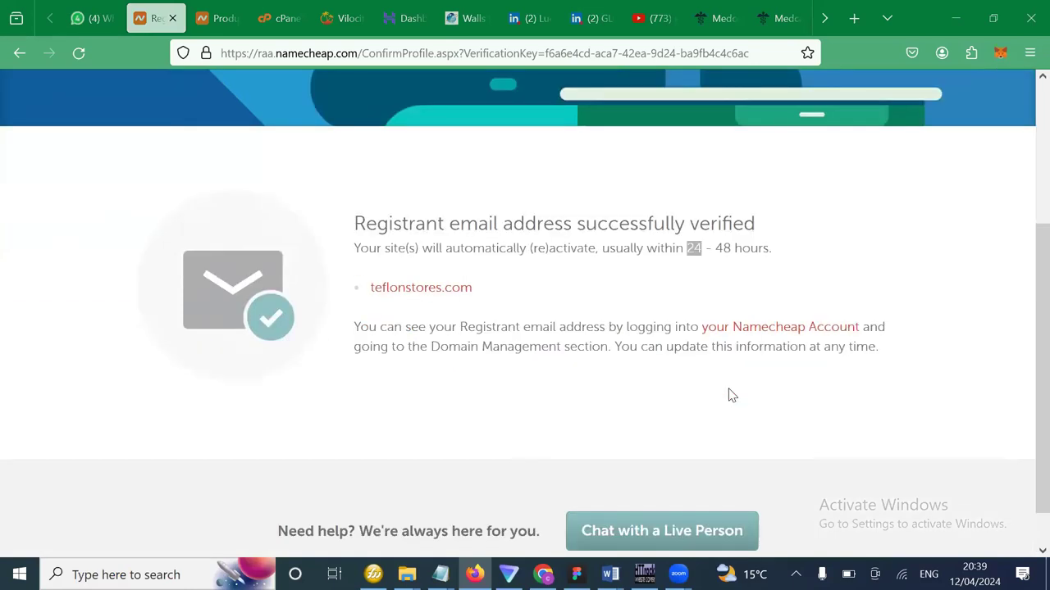
{"action": "scroll", "coordinate": [730, 395], "scroll_direction": "up", "scroll_amount": 3}
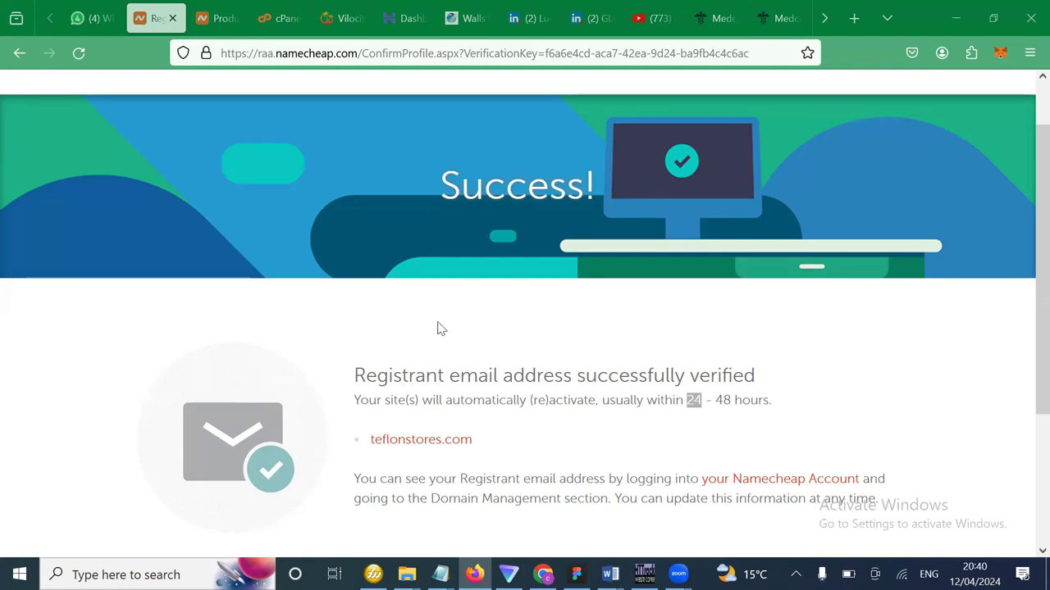
Re-highlight the 'successfully verified' heading and the 24–48 hour reactivation line.
{"action": "left_click", "coordinate": [137, 317]}
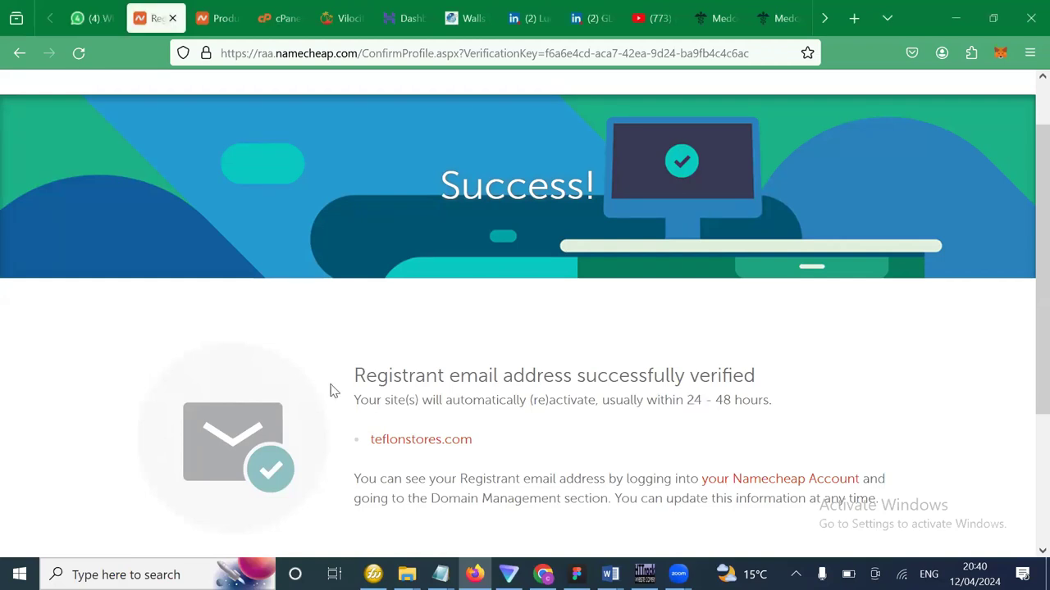
{"action": "left_click_drag", "start_coordinate": [353, 375], "coordinate": [442, 377]}
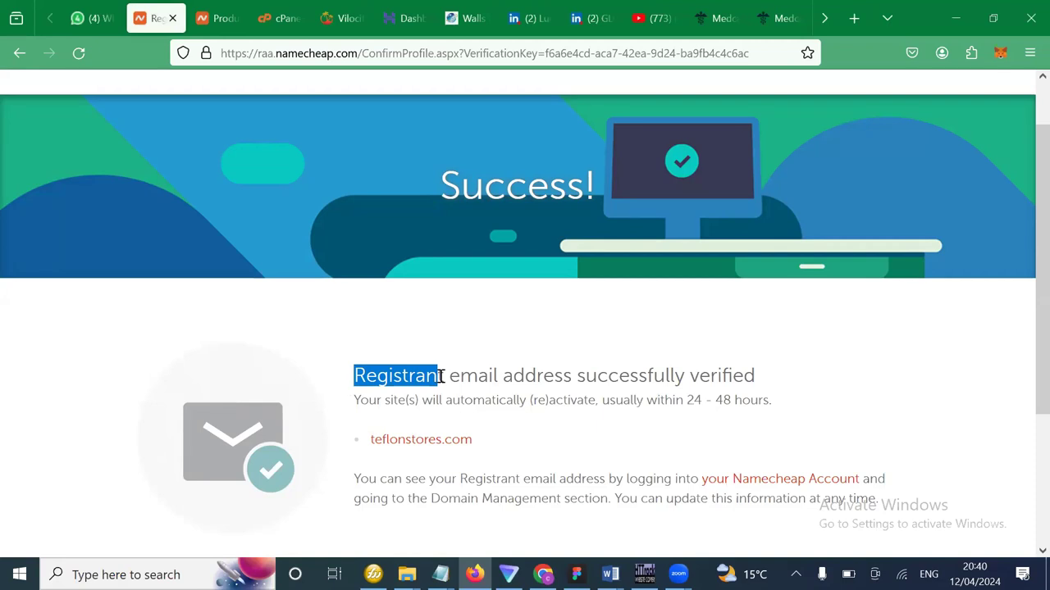
{"action": "left_click", "coordinate": [403, 375]}
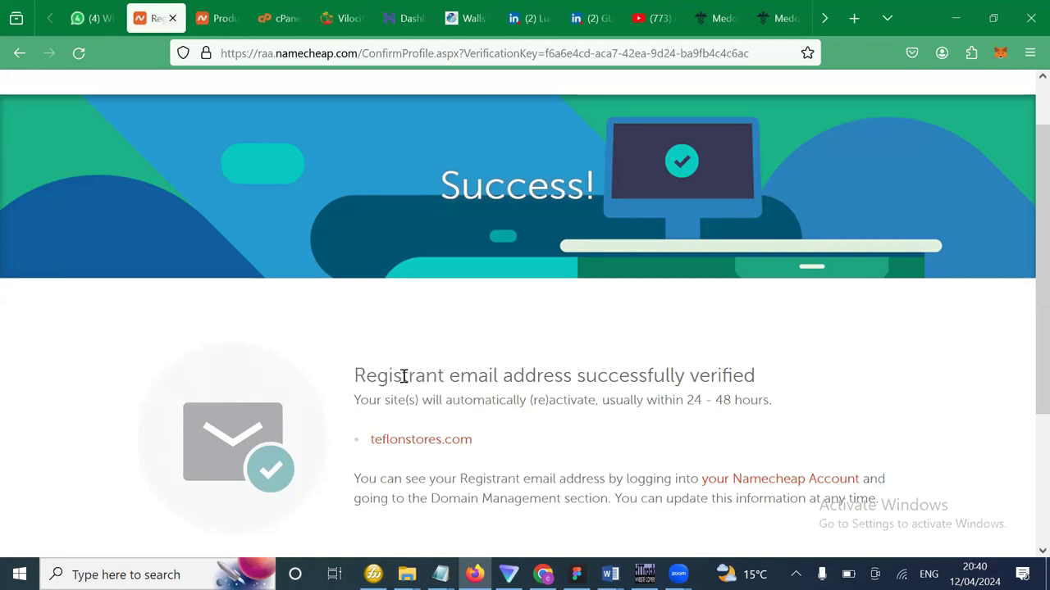
{"action": "left_click_drag", "start_coordinate": [354, 375], "coordinate": [767, 374]}
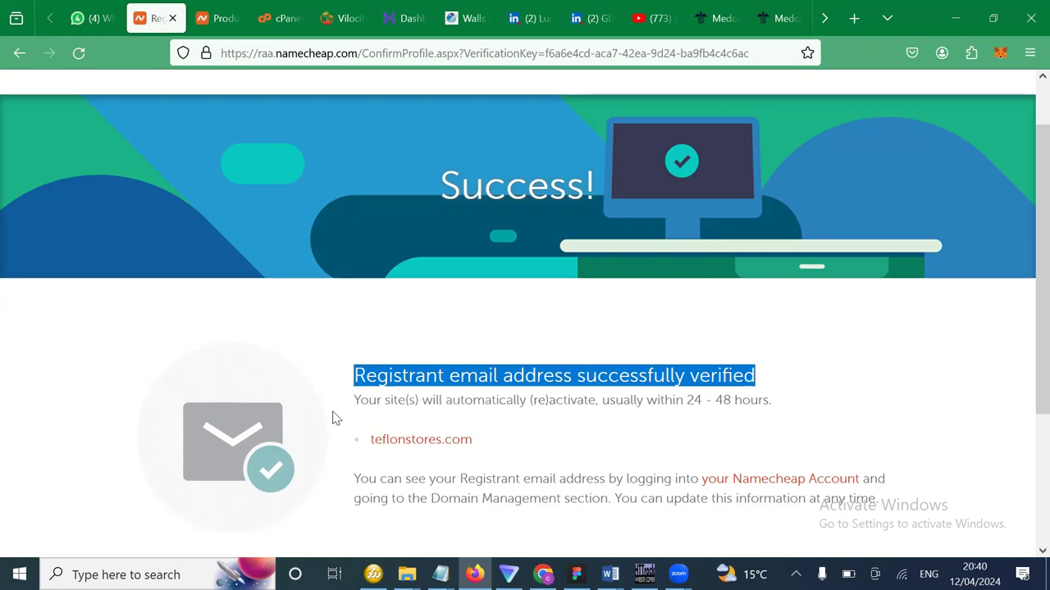
{"action": "left_click", "coordinate": [422, 395]}
{"action": "left_click_drag", "start_coordinate": [422, 396], "coordinate": [353, 400]}
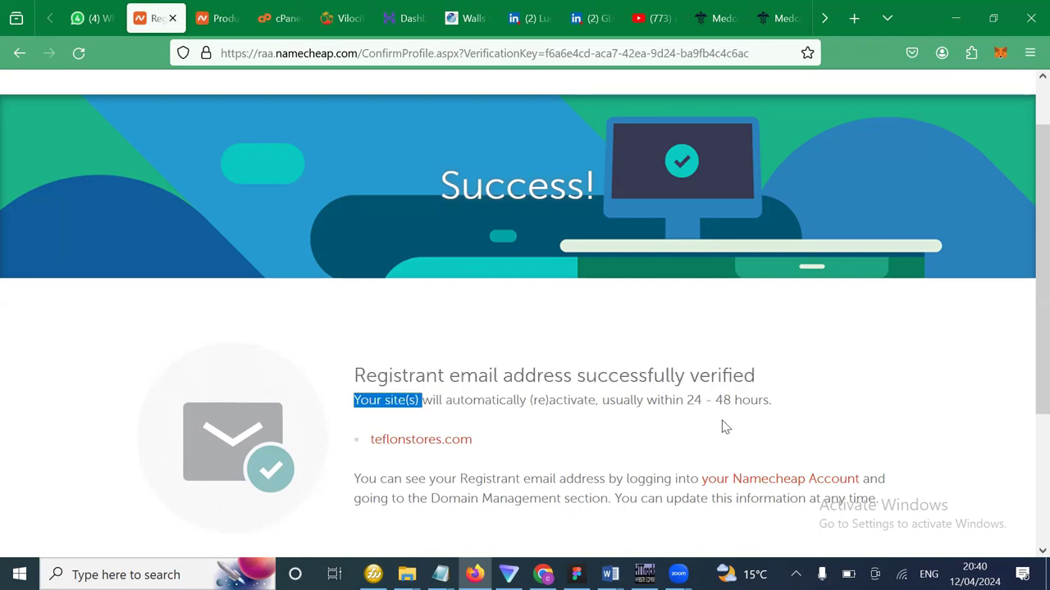
{"action": "left_click_drag", "start_coordinate": [705, 400], "coordinate": [686, 401]}
{"action": "left_click_drag", "start_coordinate": [784, 409], "coordinate": [352, 374]}
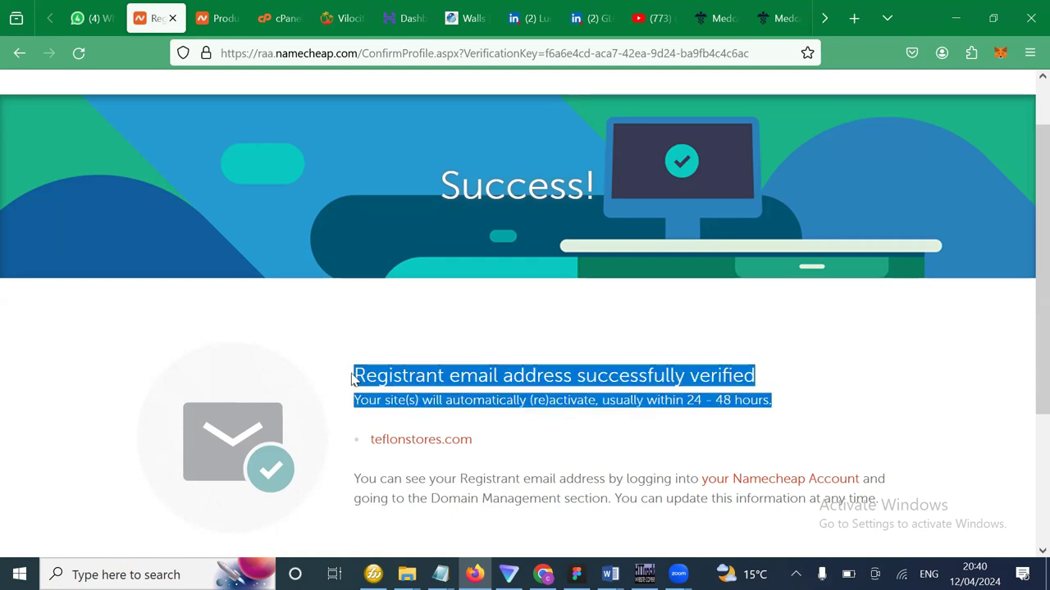
{"action": "left_click", "coordinate": [757, 402]}
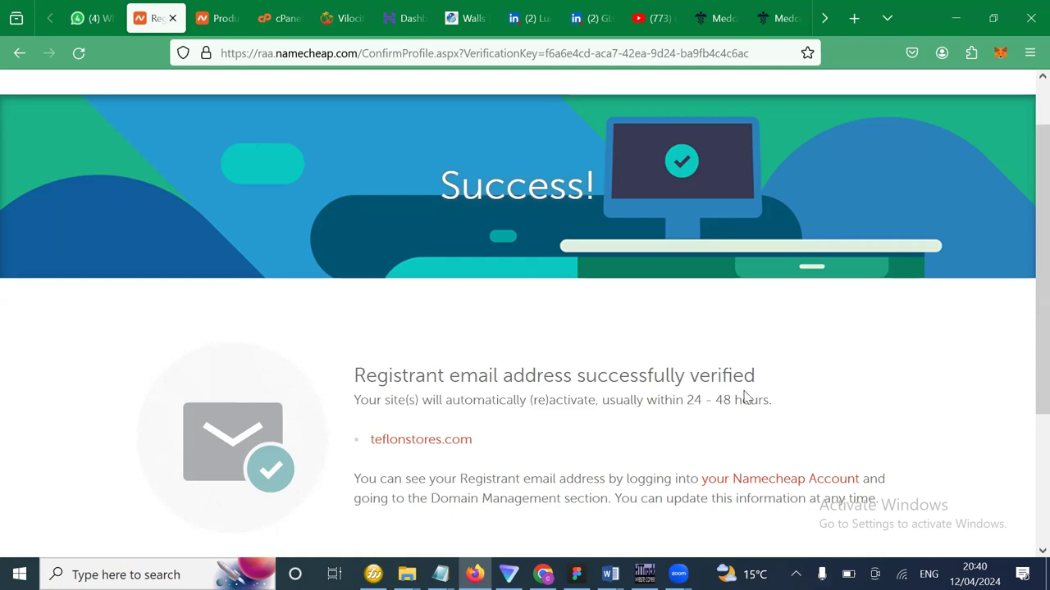
{"action": "left_click_drag", "start_coordinate": [774, 402], "coordinate": [702, 401]}
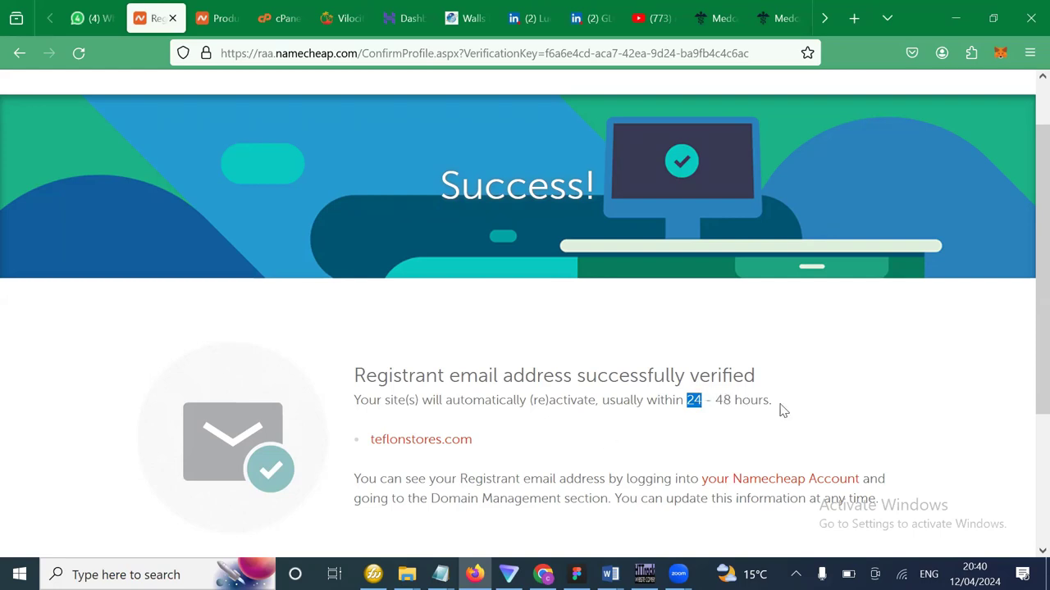
{"action": "left_click_drag", "start_coordinate": [780, 410], "coordinate": [346, 361]}
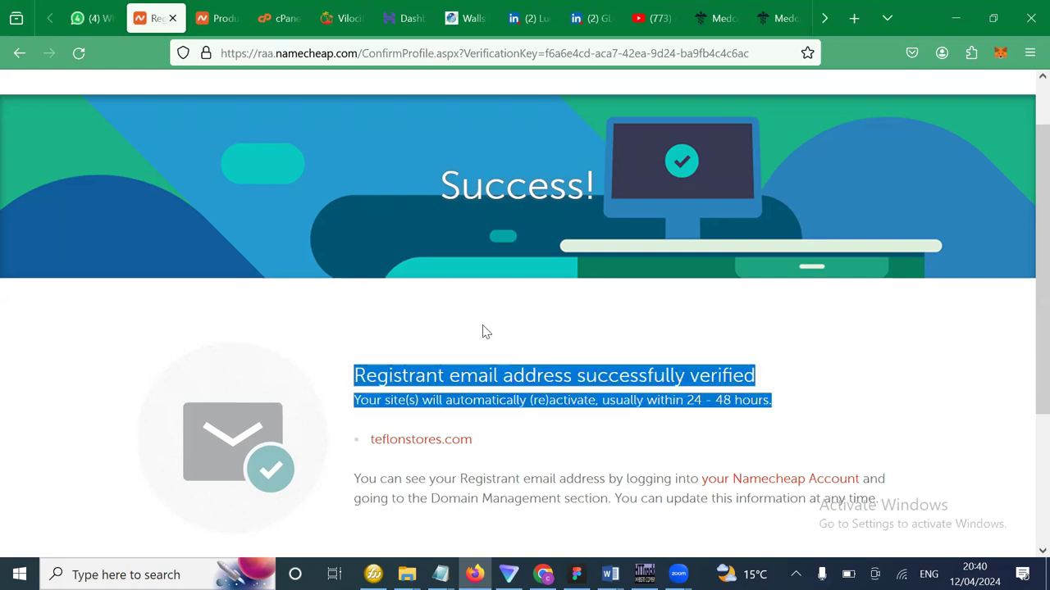
Point out the word 'within' in the reactivation note while reviewing the success page.
{"action": "scroll", "coordinate": [483, 332], "scroll_direction": "down", "scroll_amount": 1}
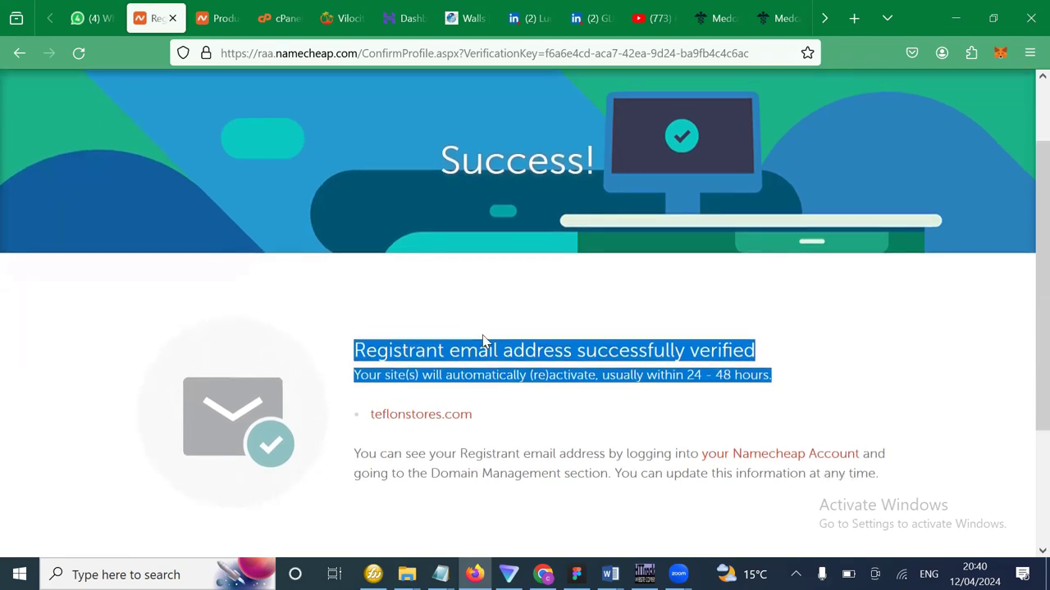
{"action": "scroll", "coordinate": [482, 351], "scroll_direction": "down", "scroll_amount": 1}
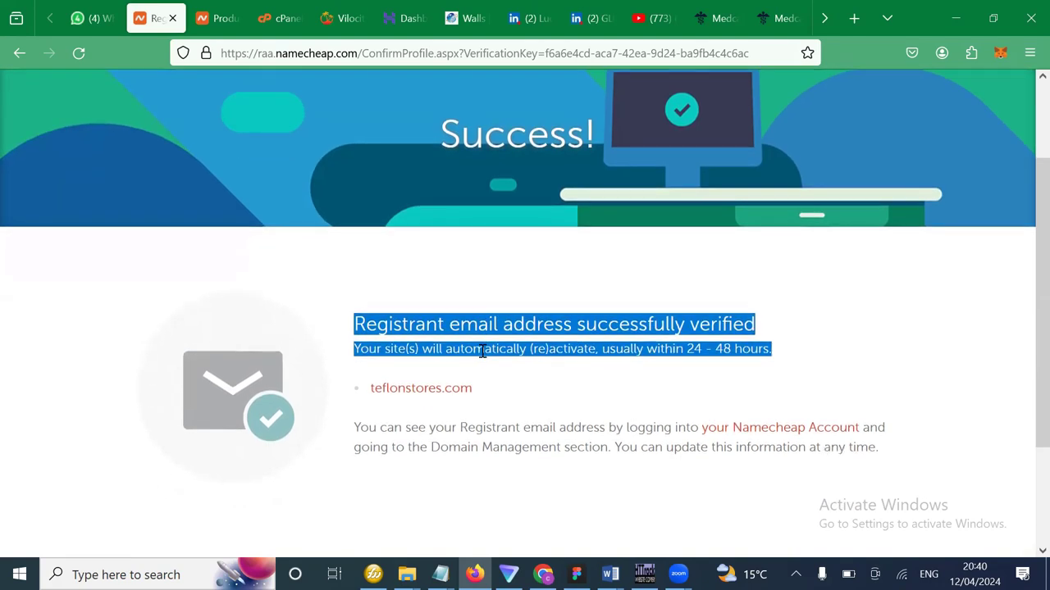
{"action": "scroll", "coordinate": [482, 352], "scroll_direction": "down", "scroll_amount": 2}
{"action": "scroll", "coordinate": [482, 355], "scroll_direction": "up", "scroll_amount": 2}
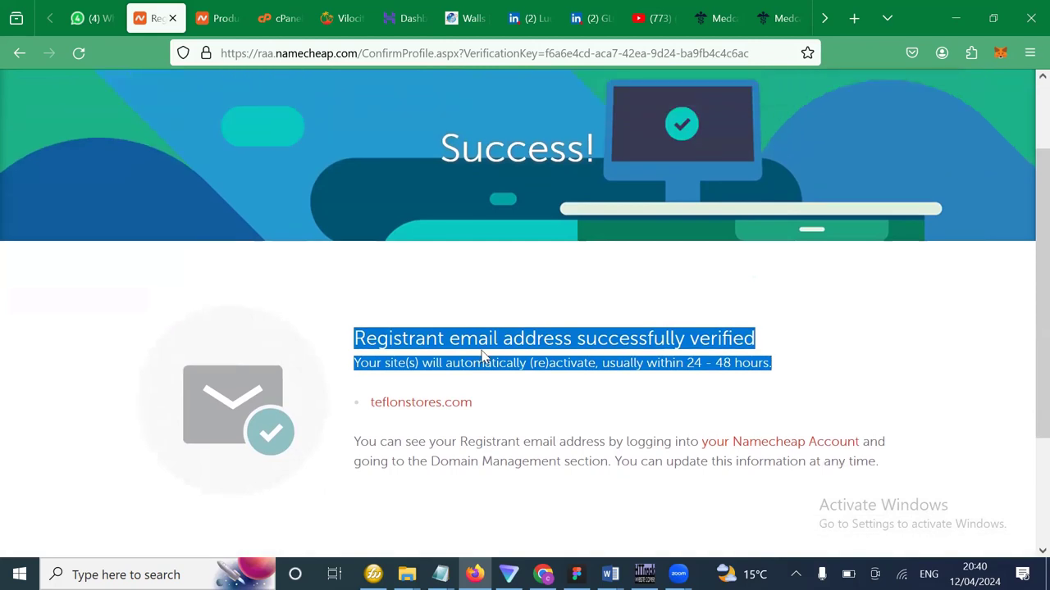
{"action": "scroll", "coordinate": [512, 301], "scroll_direction": "up", "scroll_amount": 3}
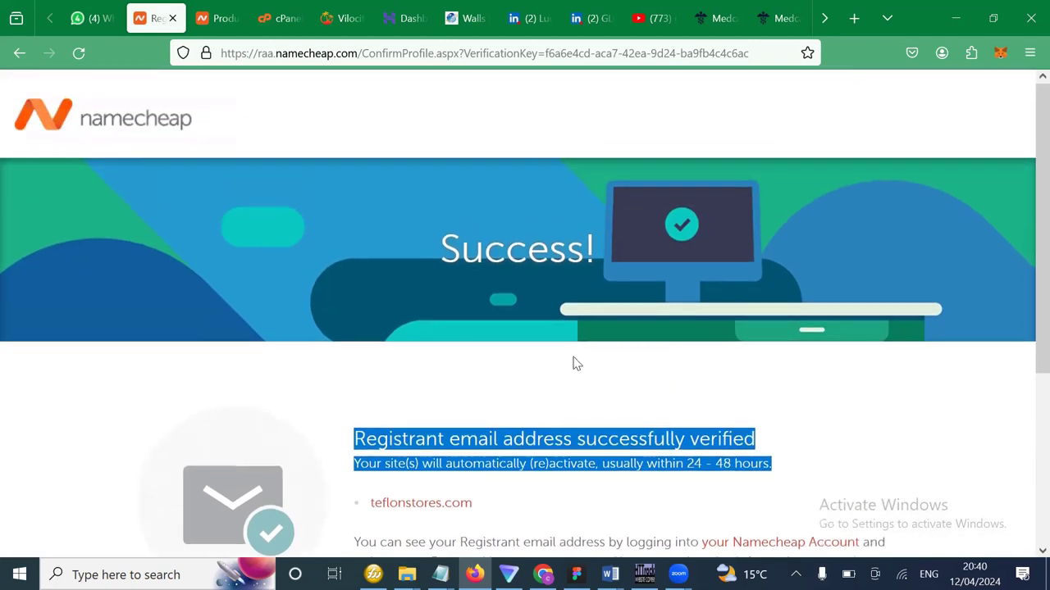
{"action": "scroll", "coordinate": [577, 364], "scroll_direction": "down", "scroll_amount": 2}
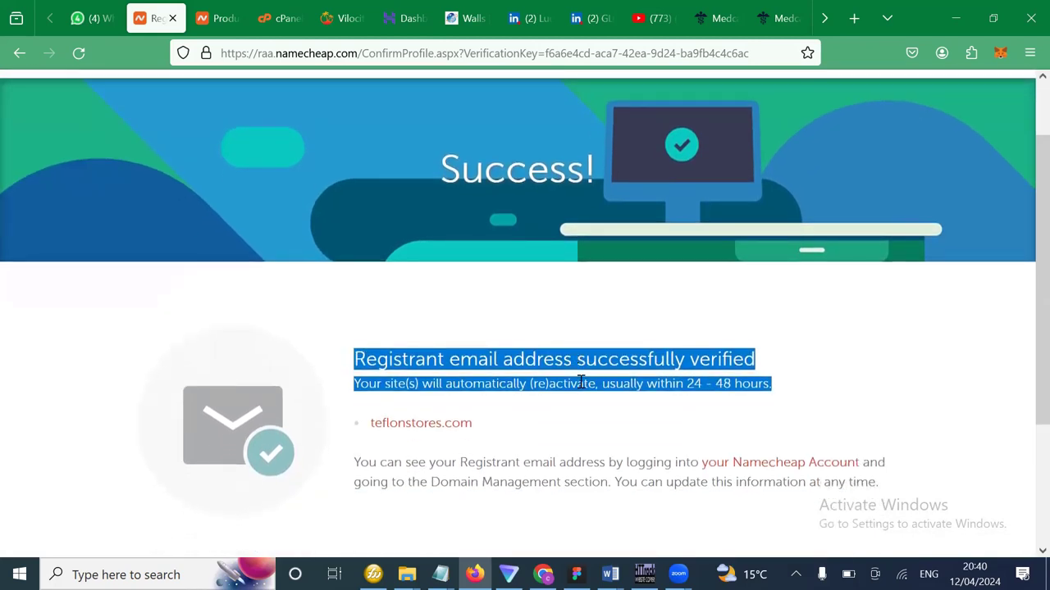
{"action": "scroll", "coordinate": [604, 414], "scroll_direction": "down", "scroll_amount": 1}
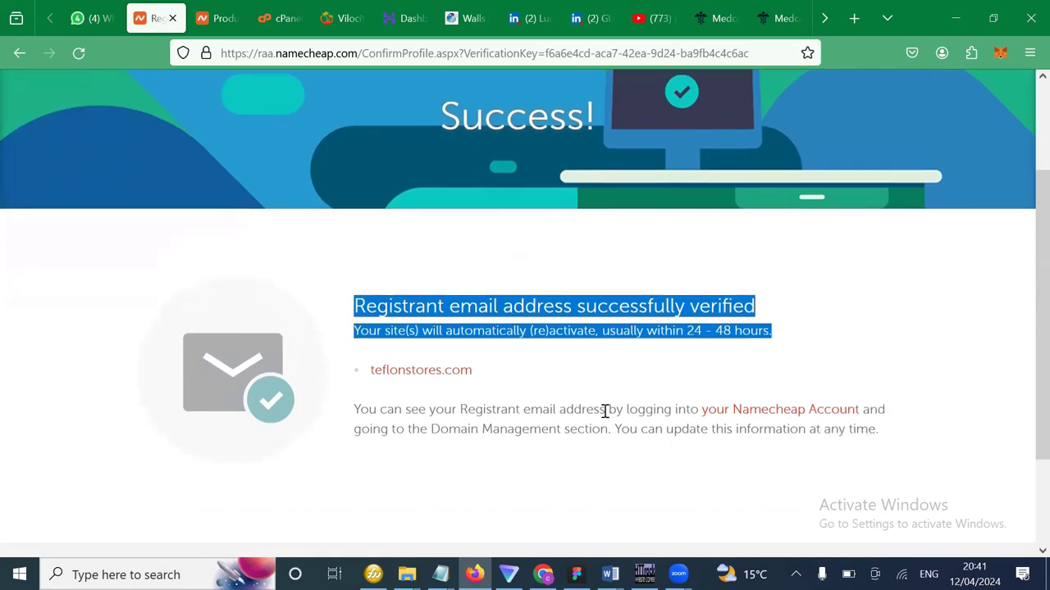
{"action": "double_click", "coordinate": [681, 331]}
{"action": "left_click", "coordinate": [668, 330]}
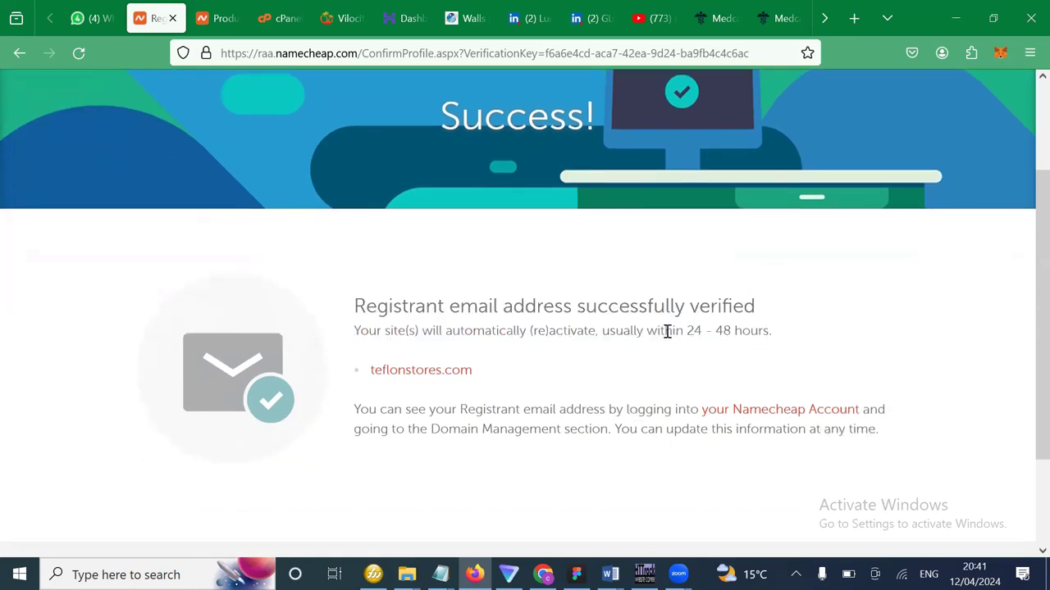
{"action": "scroll", "coordinate": [587, 350], "scroll_direction": "up", "scroll_amount": 2}
{"action": "scroll", "coordinate": [587, 351], "scroll_direction": "down", "scroll_amount": 3}
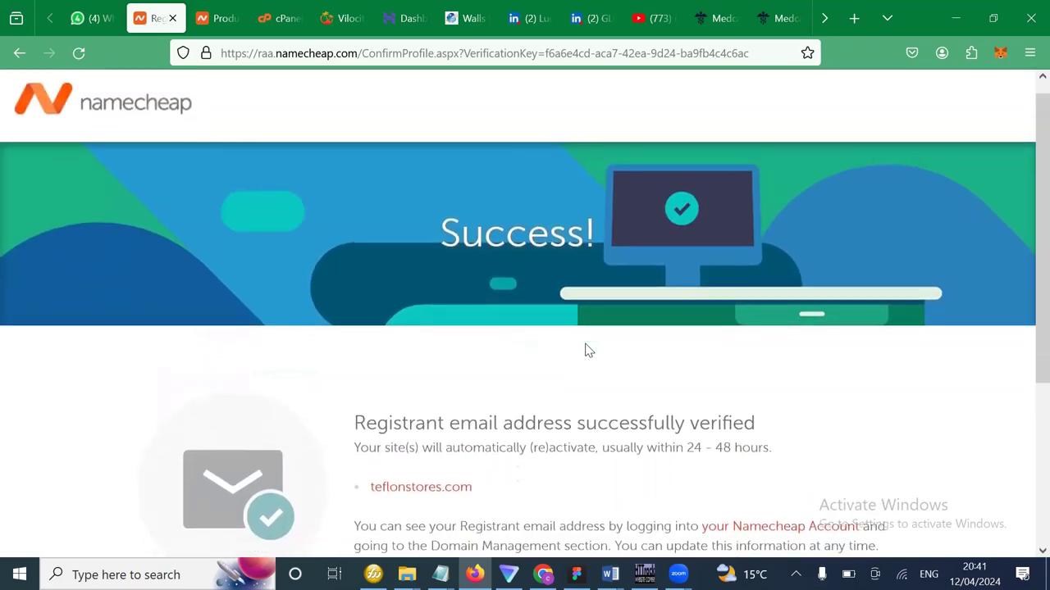
{"action": "scroll", "coordinate": [587, 351], "scroll_direction": "down", "scroll_amount": 2}
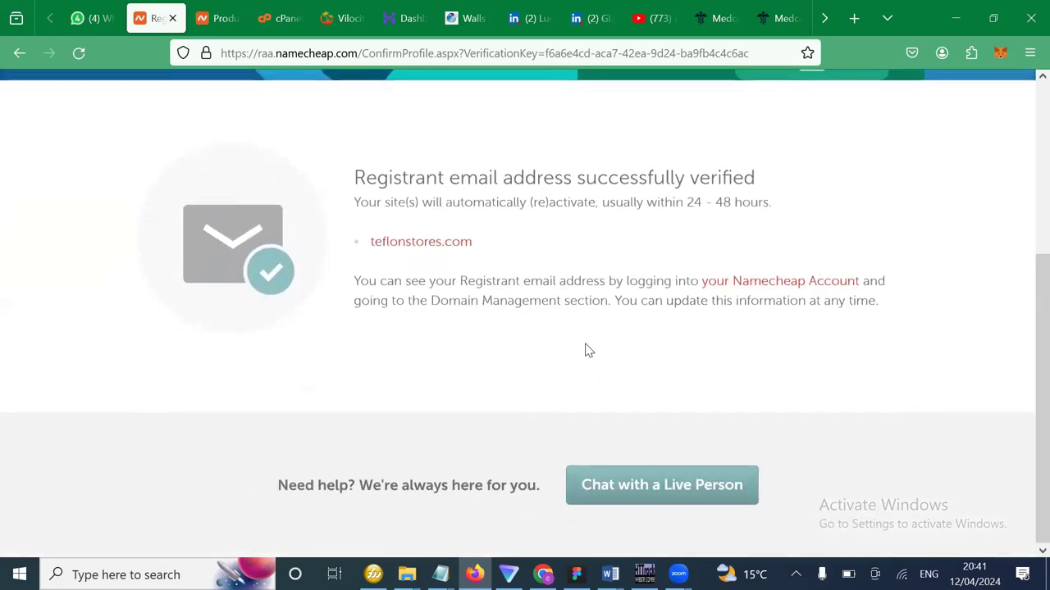
{"action": "scroll", "coordinate": [587, 350], "scroll_direction": "up", "scroll_amount": 2}
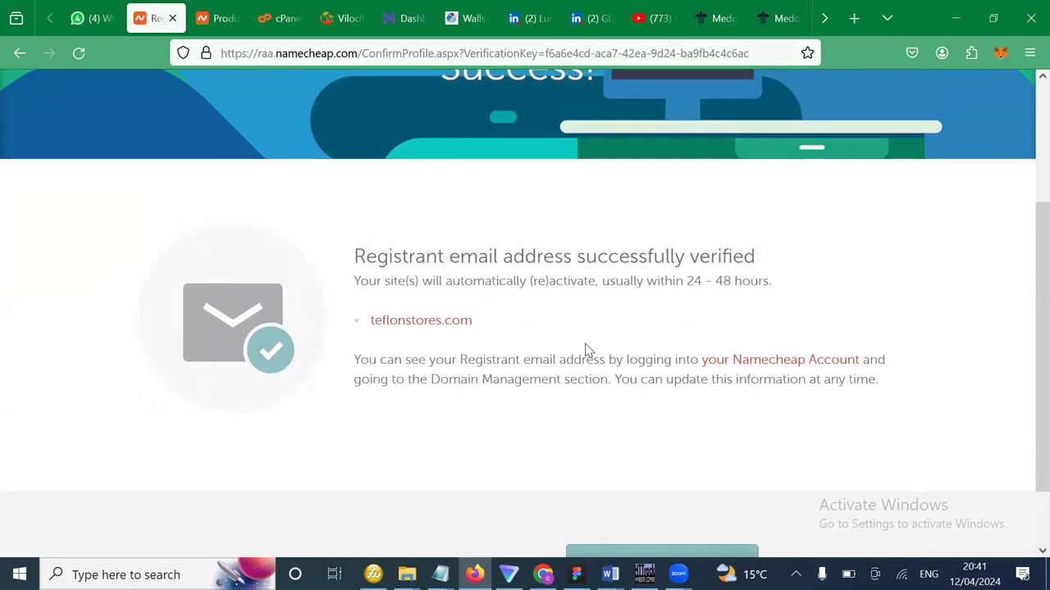
{"action": "scroll", "coordinate": [587, 350], "scroll_direction": "up", "scroll_amount": 3}
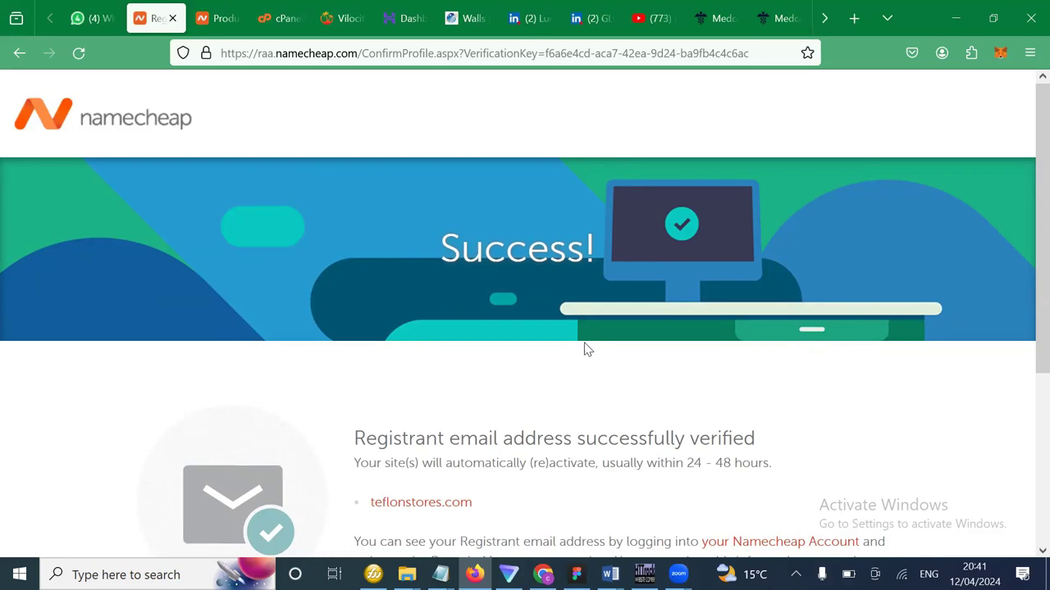
{"action": "scroll", "coordinate": [580, 316], "scroll_direction": "down", "scroll_amount": 1}
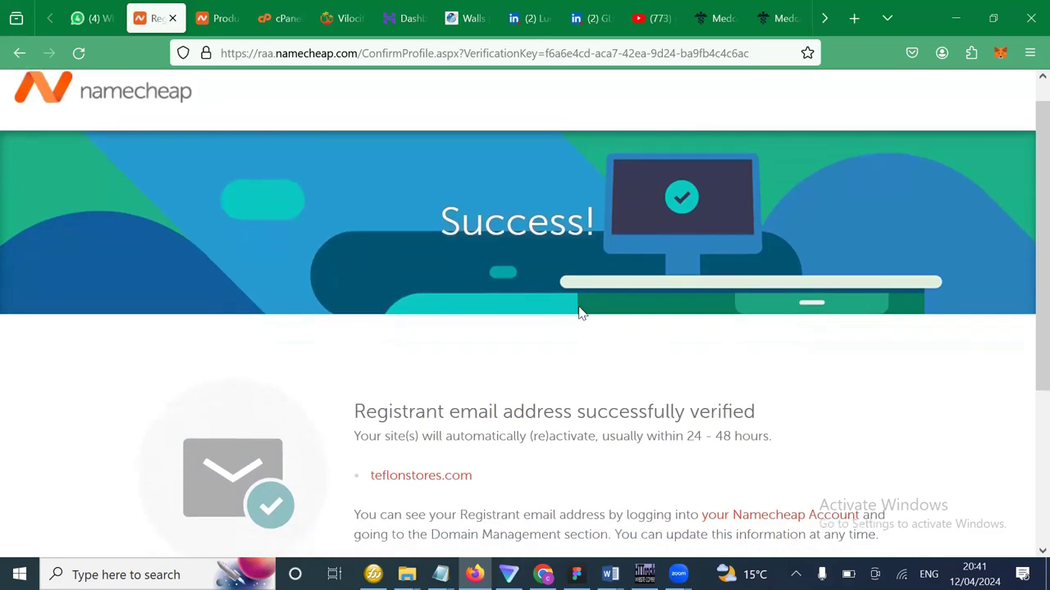
{"action": "scroll", "coordinate": [580, 314], "scroll_direction": "up", "scroll_amount": 1}
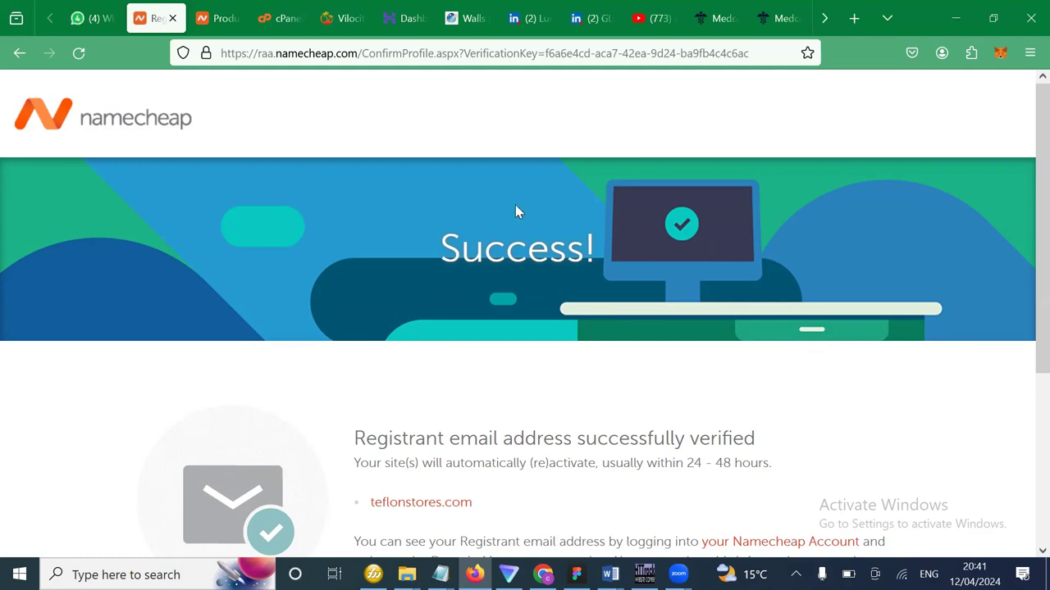
Maximize the browser and move through the open tabs to the Vilocity Global dashboard.
{"action": "left_click", "coordinate": [1000, 26]}
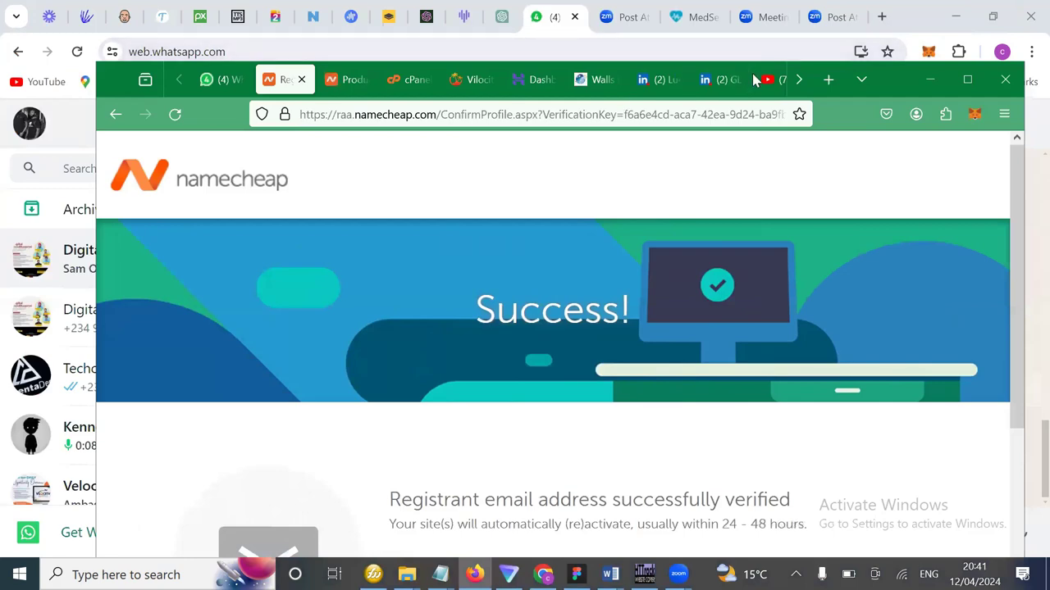
{"action": "double_click", "coordinate": [824, 89]}
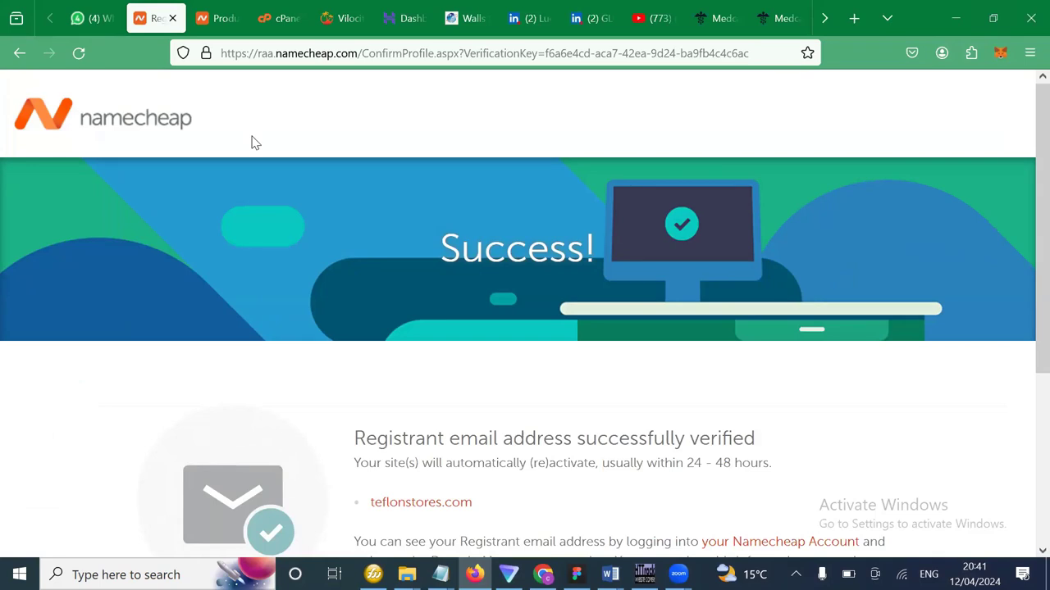
{"action": "left_click", "coordinate": [398, 30]}
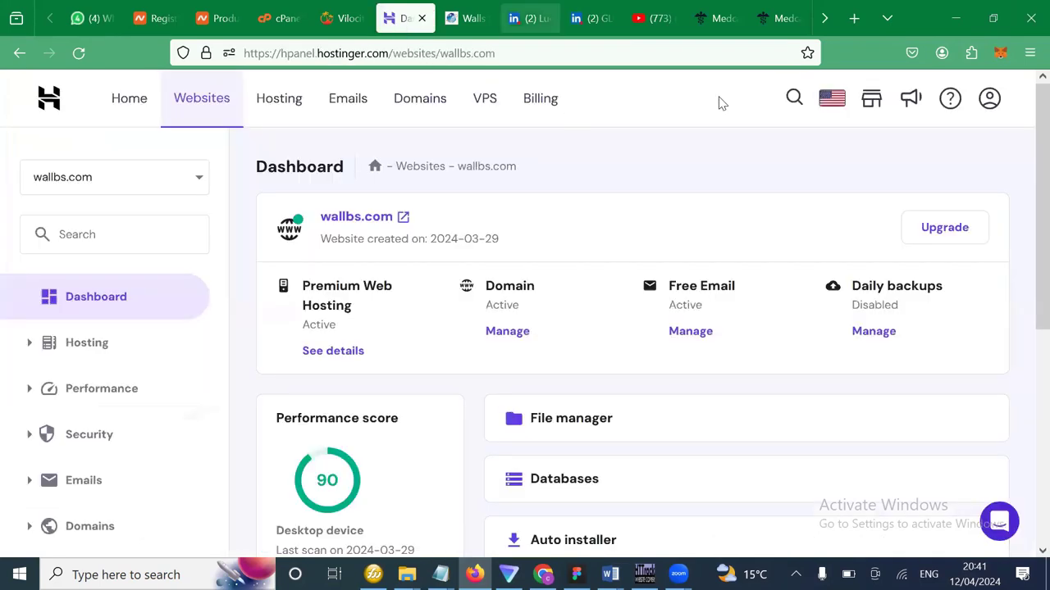
{"action": "left_click", "coordinate": [715, 20]}
{"action": "left_click", "coordinate": [776, 21]}
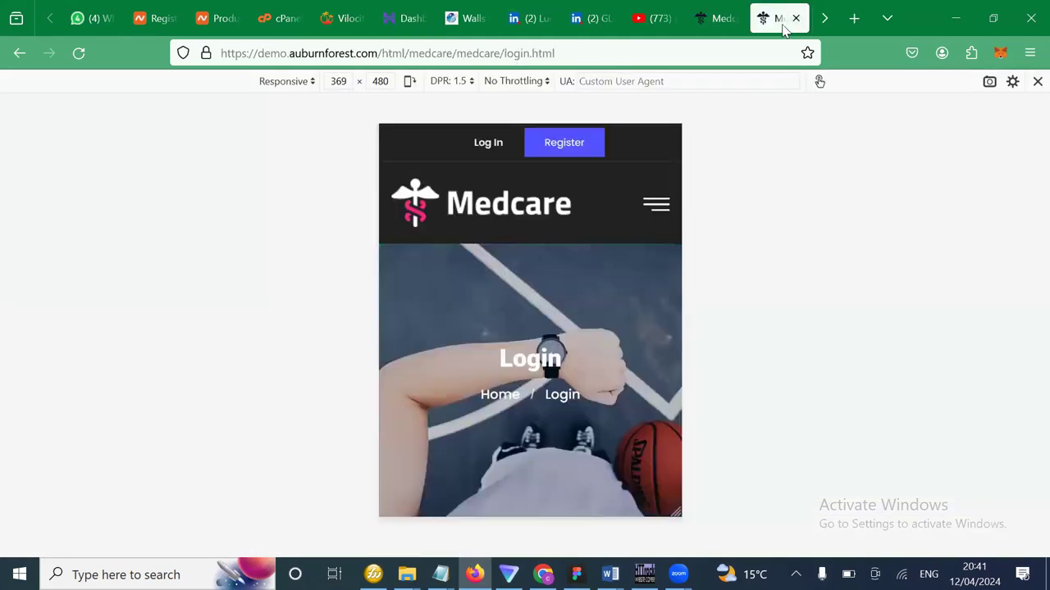
{"action": "left_click", "coordinate": [820, 26]}
{"action": "left_click", "coordinate": [812, 28]}
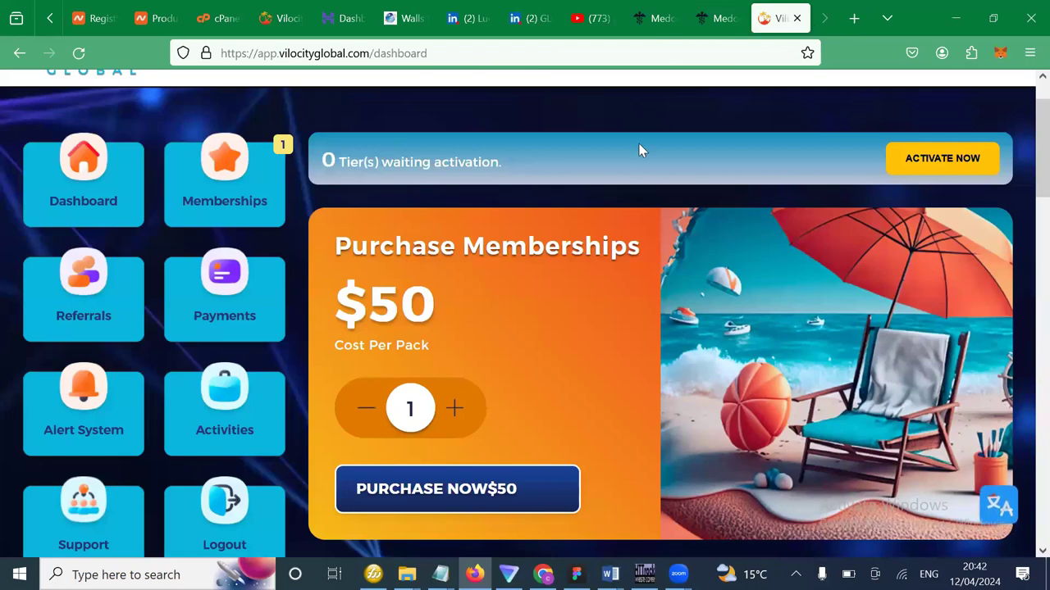
{"action": "scroll", "coordinate": [640, 150], "scroll_direction": "up", "scroll_amount": 2}
Enter 'host' in the address bar and load the hPanel - Hostinger suggestion.
{"action": "left_click", "coordinate": [597, 53]}
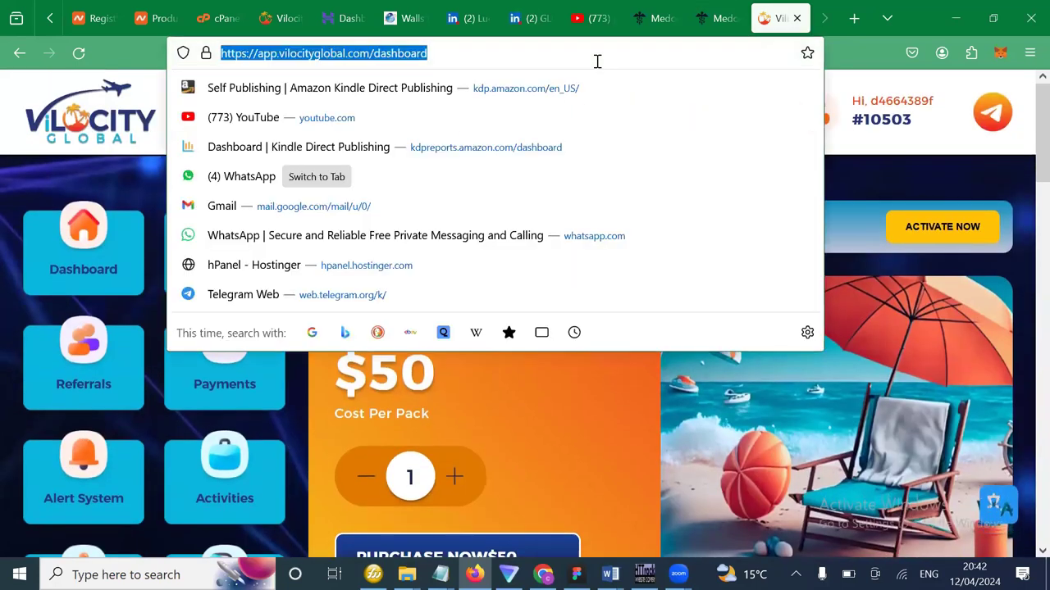
{"action": "type", "text": "ho"}
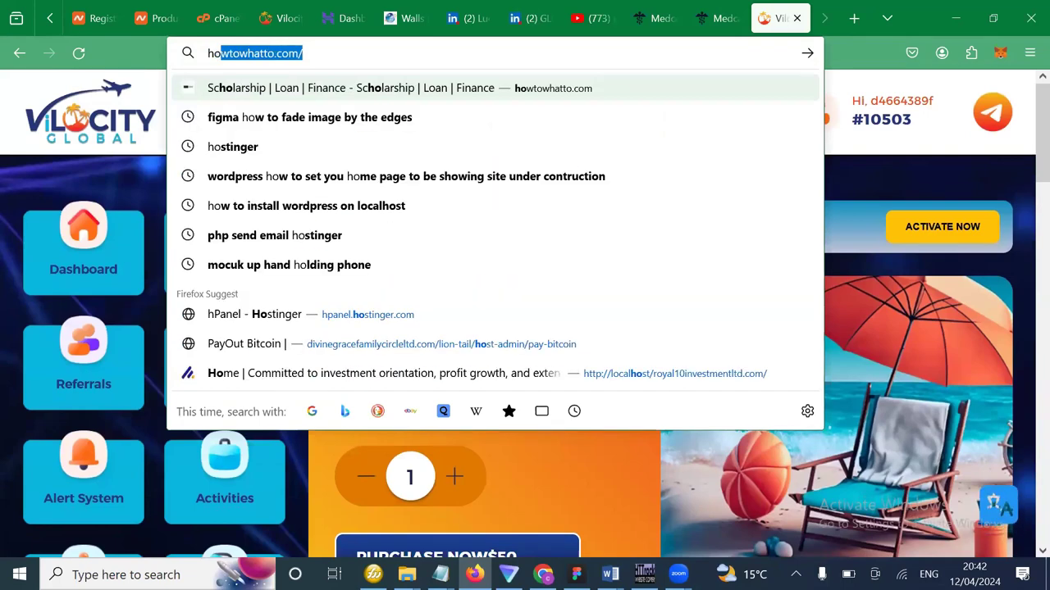
{"action": "type", "text": "st"}
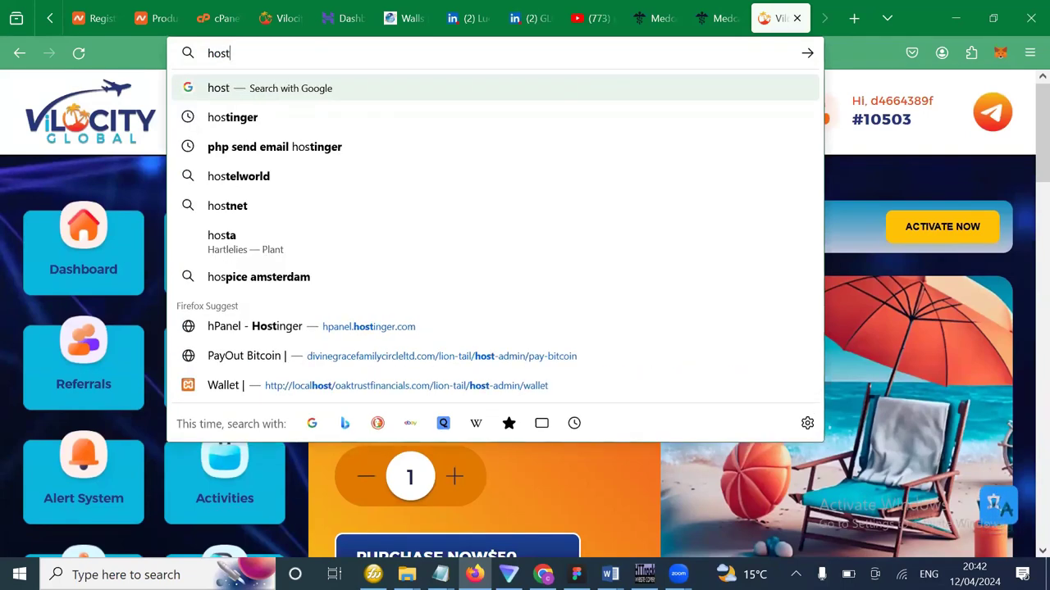
{"action": "left_click", "coordinate": [391, 328]}
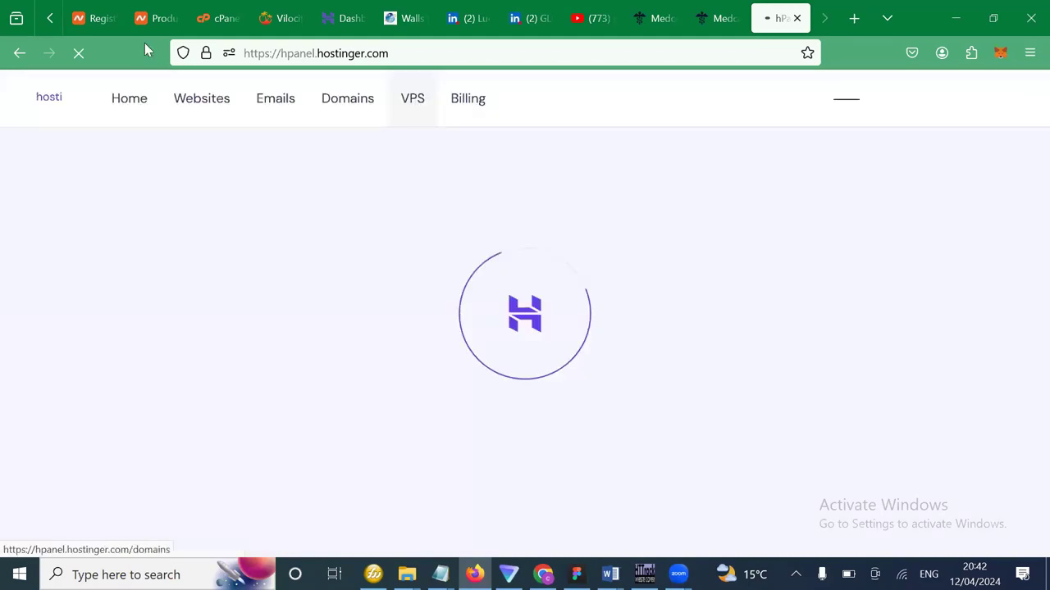
{"action": "scroll", "coordinate": [174, 33], "scroll_direction": "up", "scroll_amount": 1}
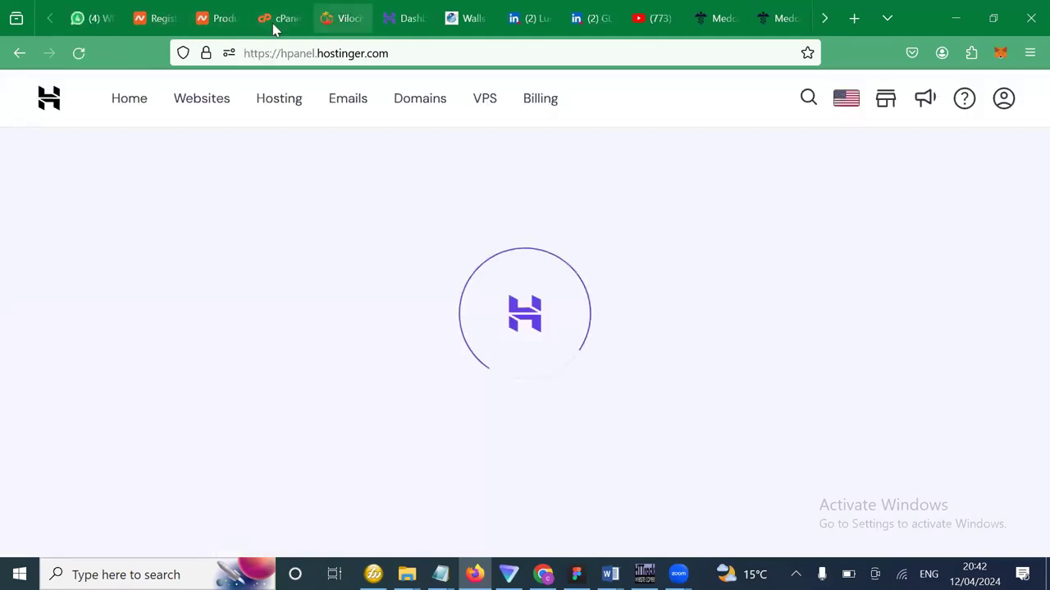
Review the teflonstores.com e-mail verification notice in Namecheap, then return to hPanel Home.
{"action": "key", "text": "ctrl+shift+Tab"}
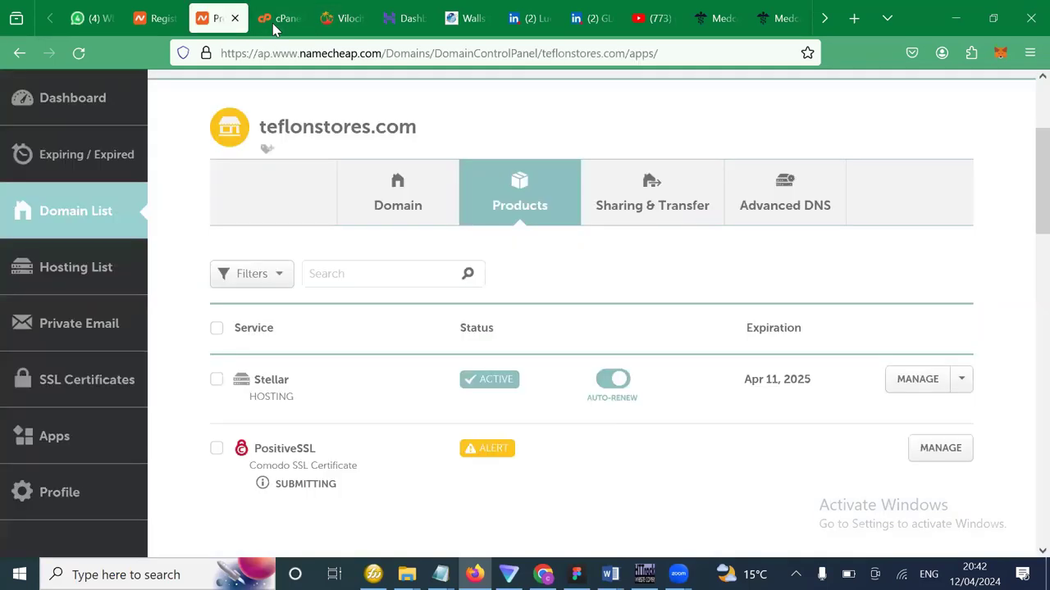
{"action": "key", "text": "ctrl+shift+Tab"}
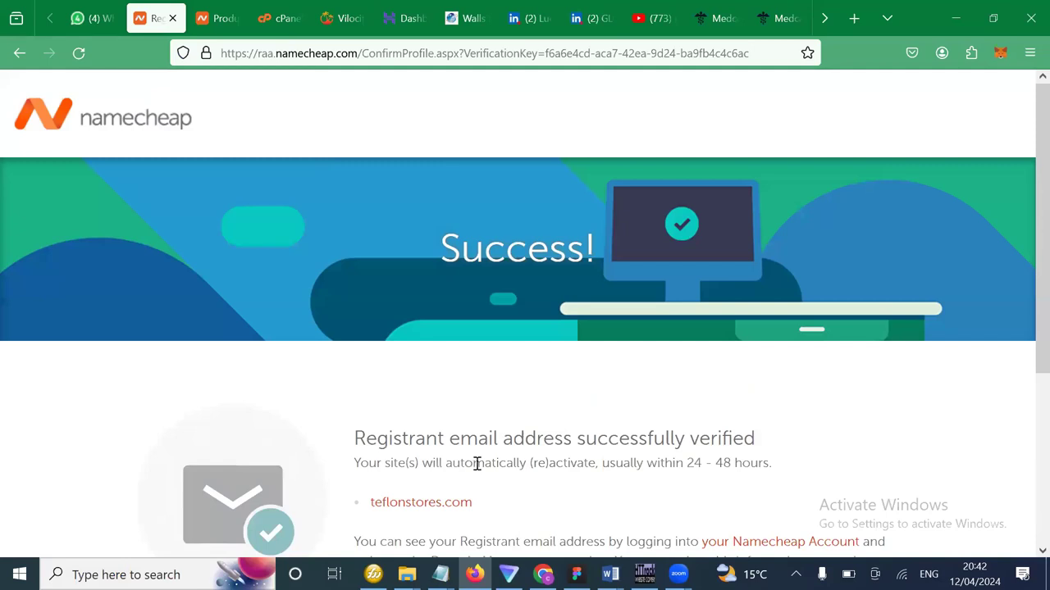
{"action": "double_click", "coordinate": [477, 464]}
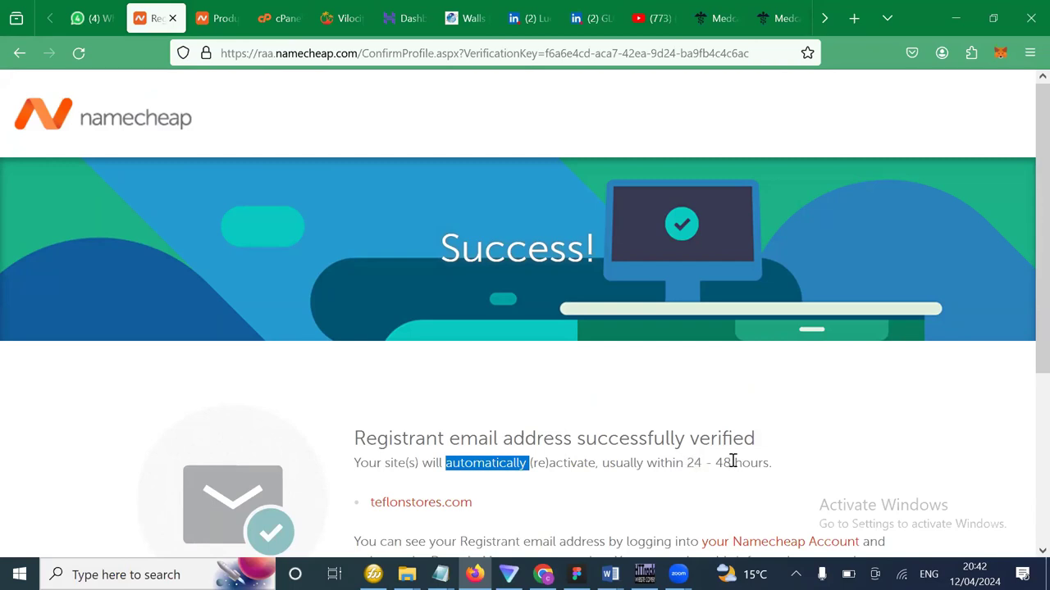
{"action": "scroll", "coordinate": [732, 462], "scroll_direction": "down", "scroll_amount": 1}
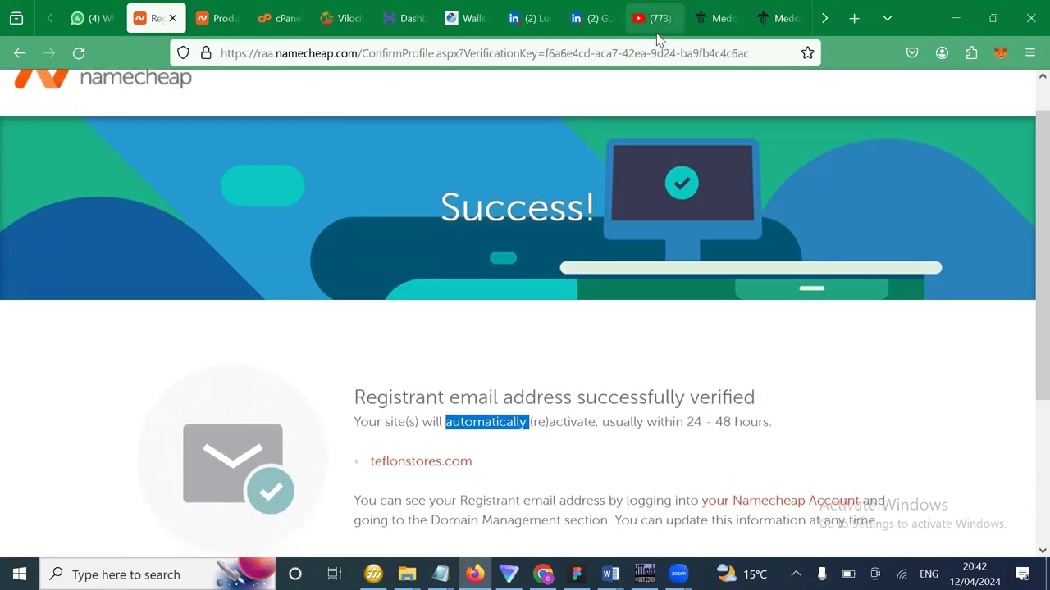
{"action": "scroll", "coordinate": [660, 25], "scroll_direction": "down", "scroll_amount": 1}
{"action": "scroll", "coordinate": [695, 22], "scroll_direction": "down", "scroll_amount": 1}
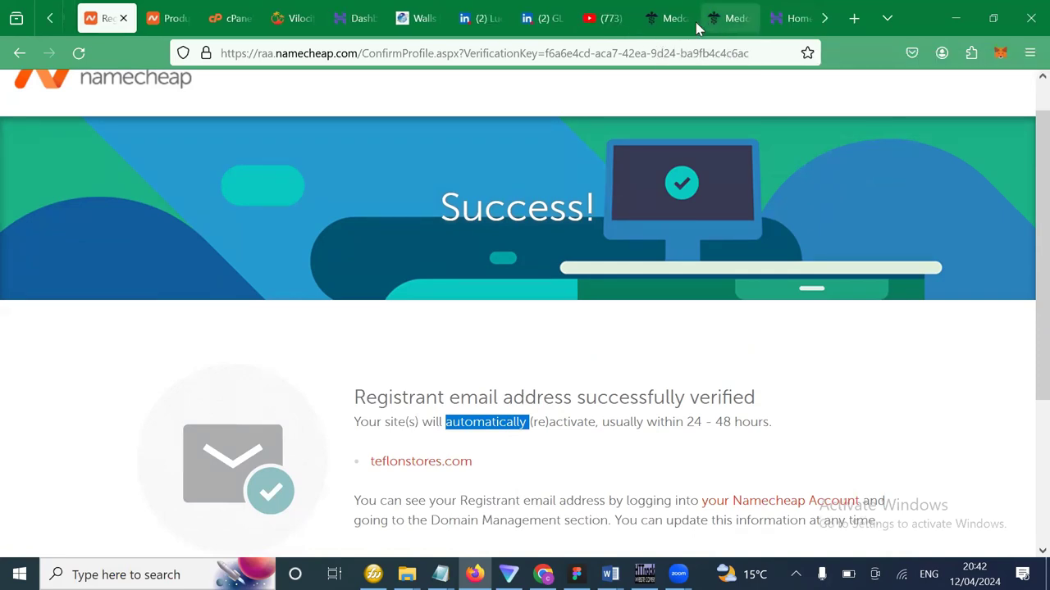
{"action": "scroll", "coordinate": [696, 22], "scroll_direction": "up", "scroll_amount": 1}
{"action": "left_click", "coordinate": [695, 25]}
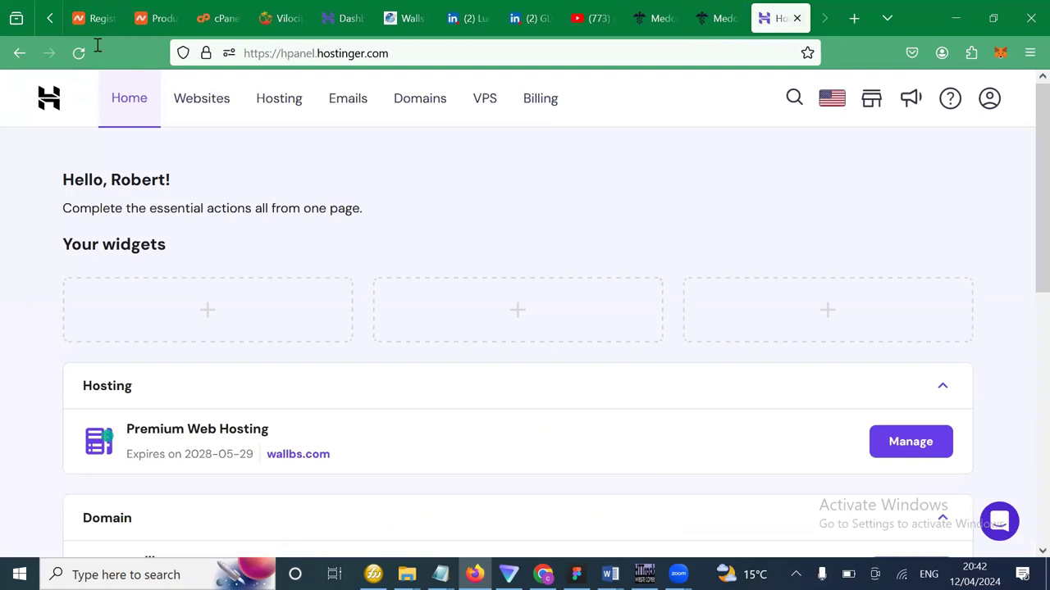
Load hostinger.com in the current tab.
{"action": "key", "text": "ctrl+l"}
{"action": "type", "text": "hostinger.com"}
{"action": "key", "text": "Return"}
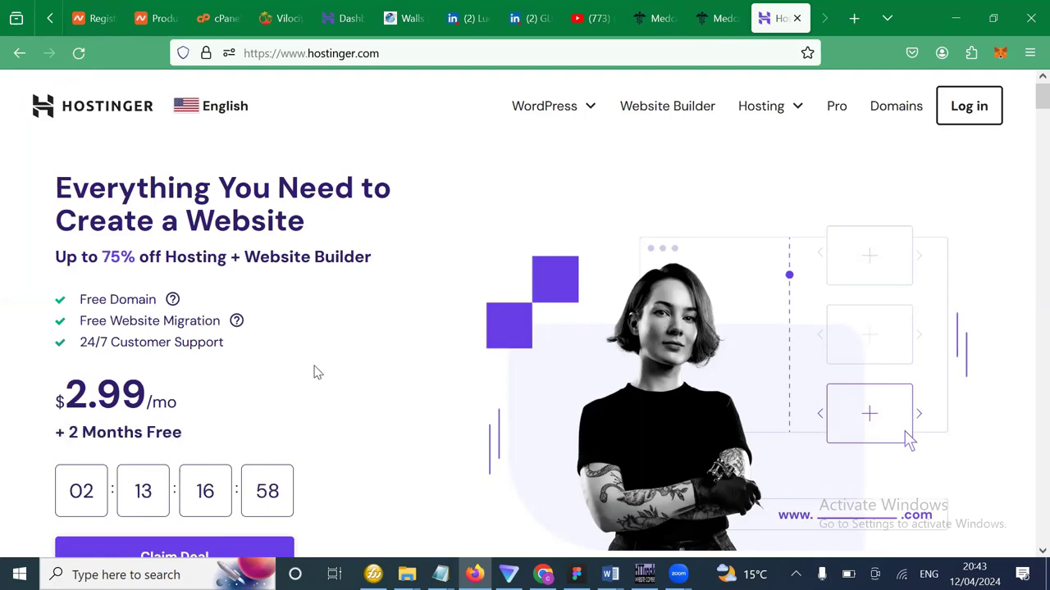
Scroll to Pick Your Perfect Plan and bring the Premium plan to the centre.
{"action": "scroll", "coordinate": [378, 407], "scroll_direction": "down", "scroll_amount": 1}
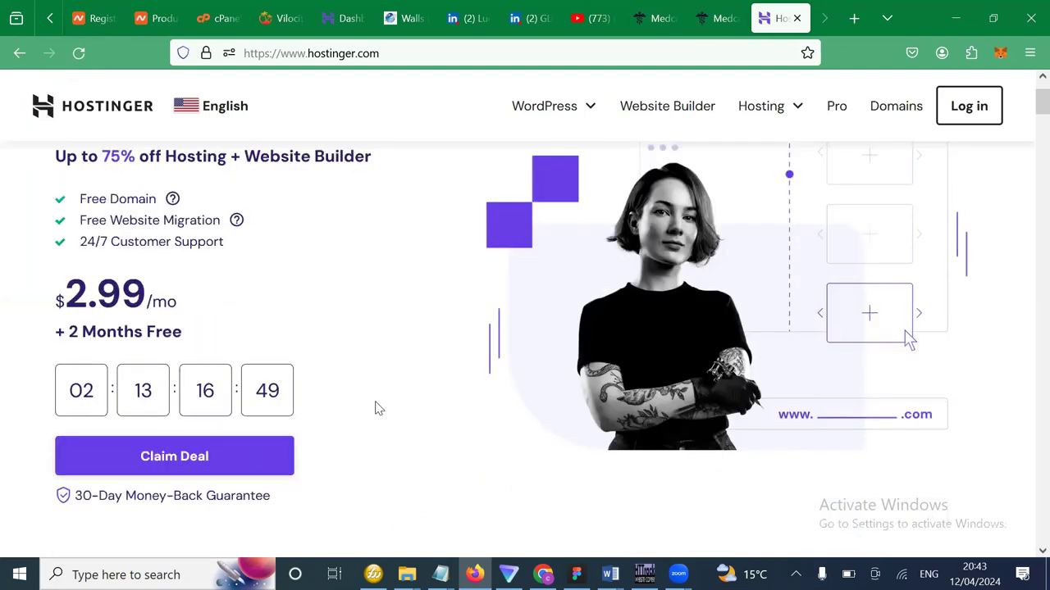
{"action": "scroll", "coordinate": [378, 407], "scroll_direction": "up", "scroll_amount": 1}
{"action": "scroll", "coordinate": [378, 408], "scroll_direction": "up", "scroll_amount": 1}
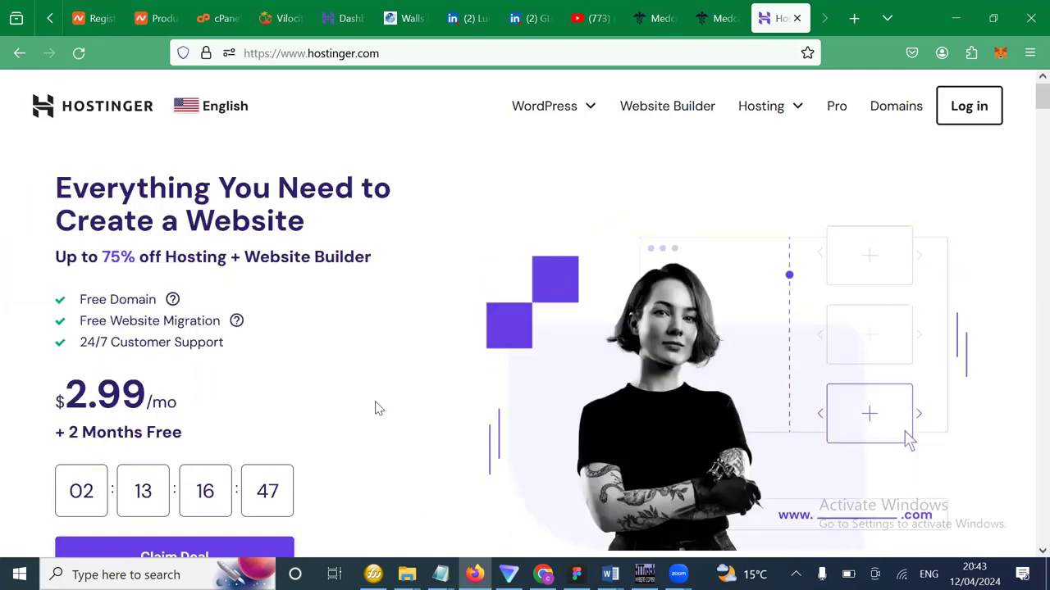
{"action": "scroll", "coordinate": [341, 365], "scroll_direction": "down", "scroll_amount": 1}
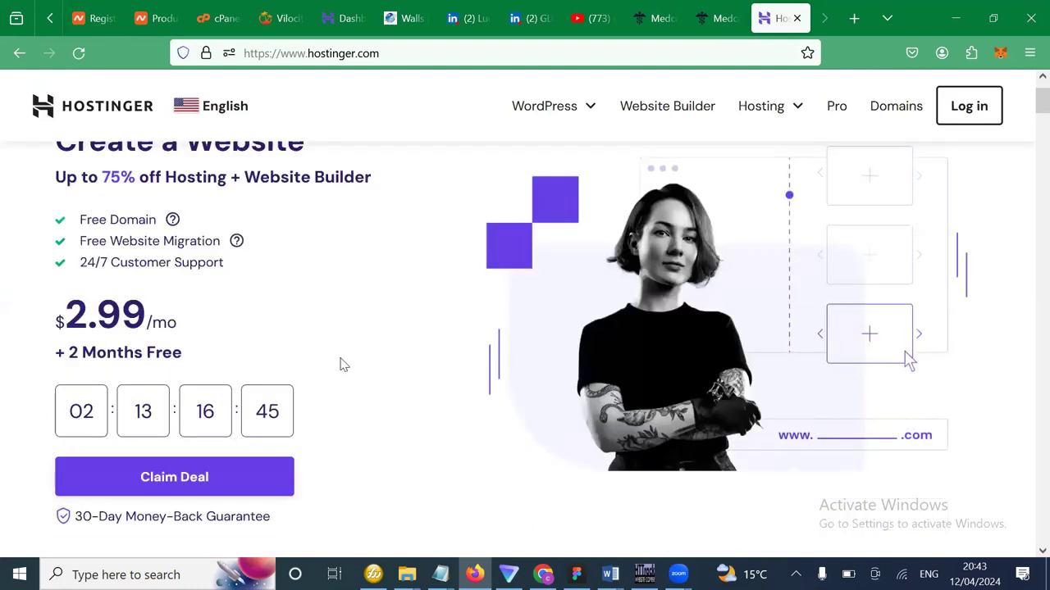
{"action": "scroll", "coordinate": [343, 364], "scroll_direction": "down", "scroll_amount": 1}
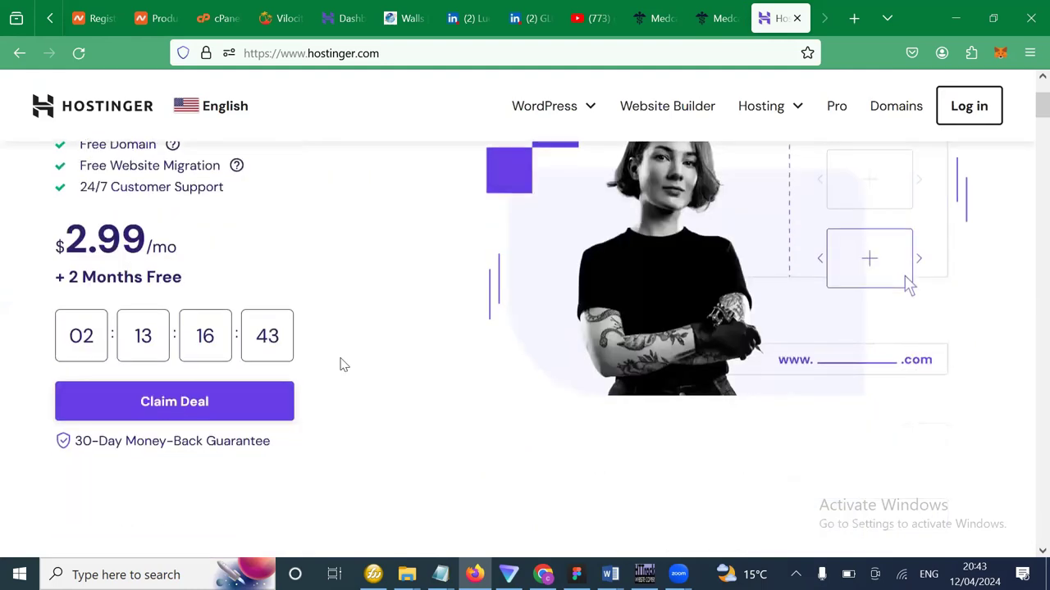
{"action": "scroll", "coordinate": [344, 364], "scroll_direction": "up", "scroll_amount": 1}
{"action": "scroll", "coordinate": [344, 364], "scroll_direction": "down", "scroll_amount": 1}
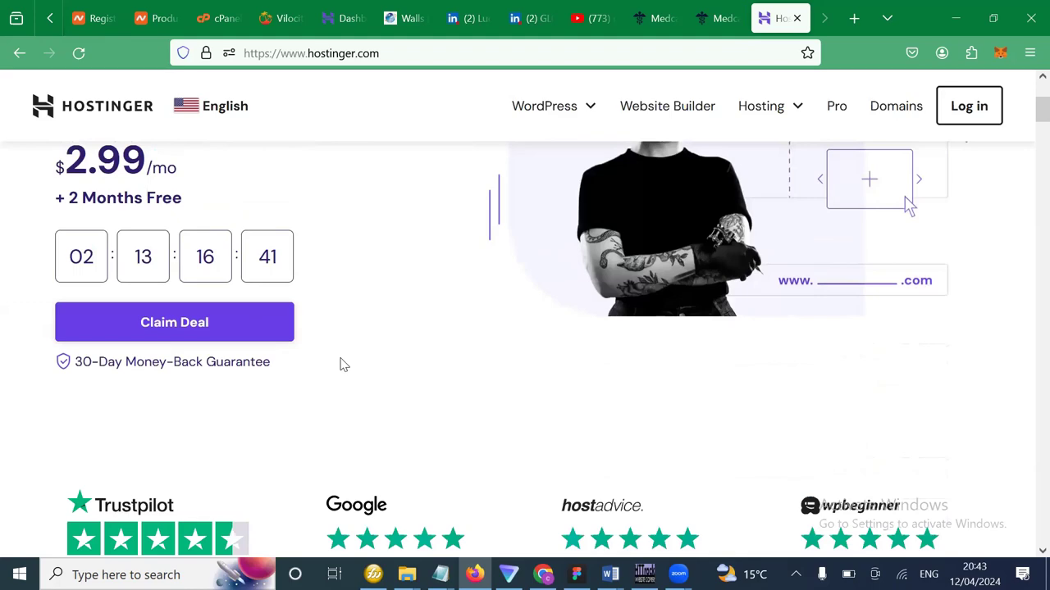
{"action": "scroll", "coordinate": [343, 364], "scroll_direction": "down", "scroll_amount": 3}
{"action": "scroll", "coordinate": [343, 364], "scroll_direction": "down", "scroll_amount": 4}
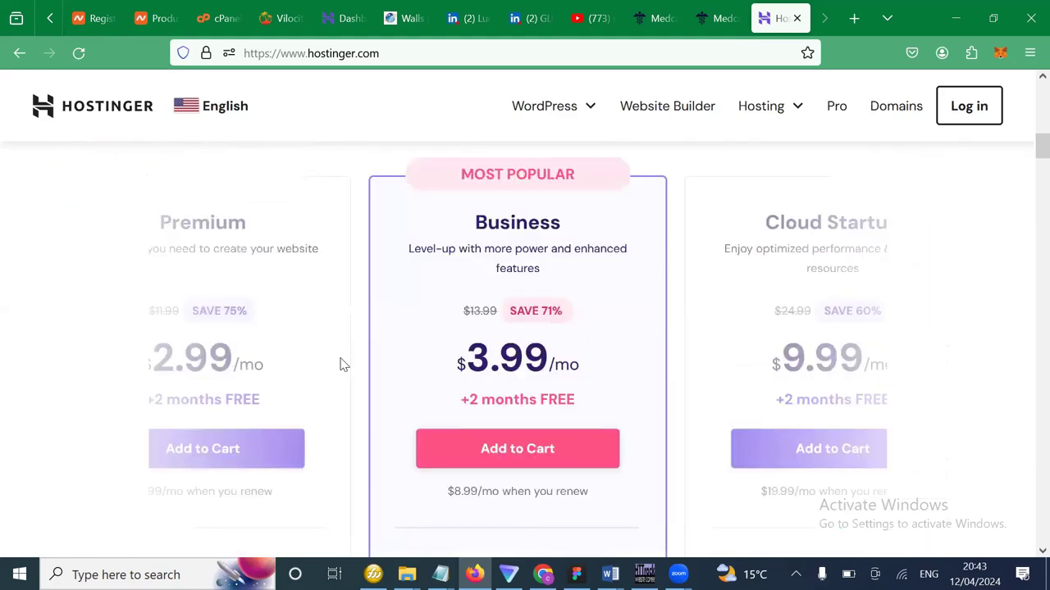
{"action": "scroll", "coordinate": [344, 364], "scroll_direction": "up", "scroll_amount": 4}
{"action": "scroll", "coordinate": [463, 349], "scroll_direction": "down", "scroll_amount": 2}
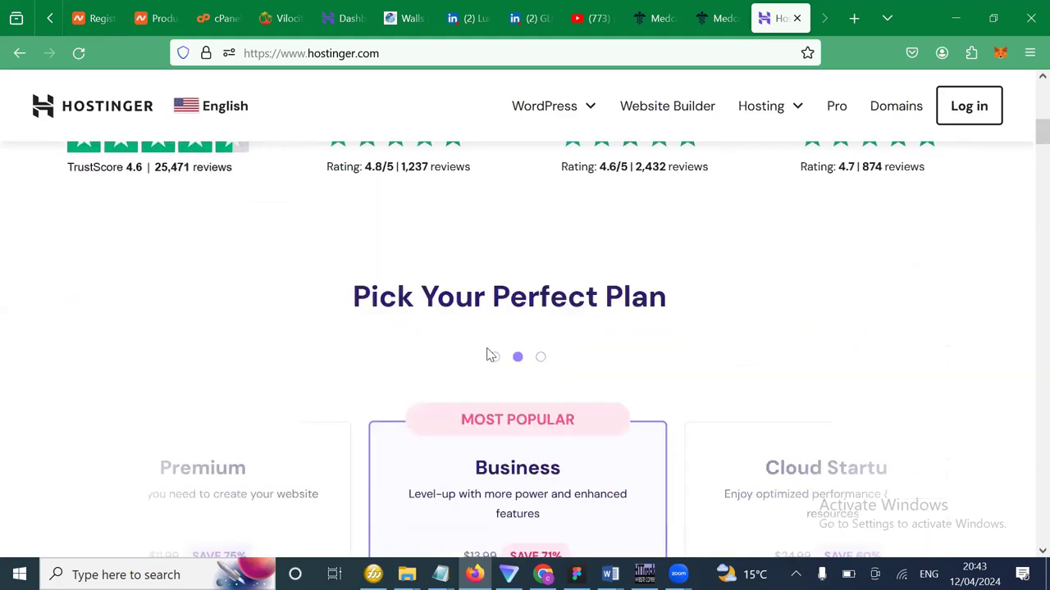
{"action": "left_click", "coordinate": [494, 357]}
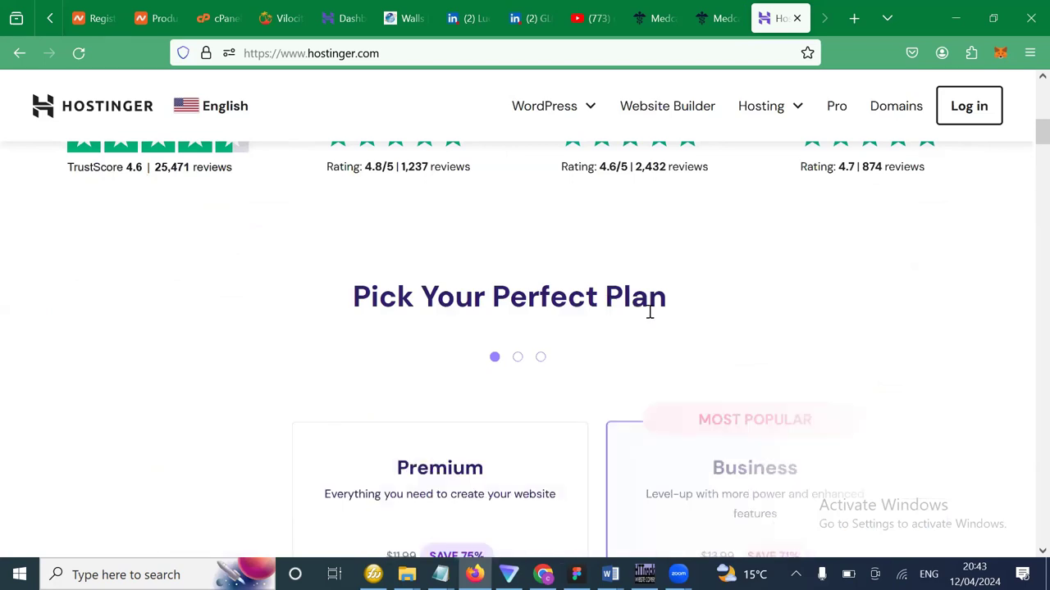
Add the Premium plan to the cart, reaching checkout with Premium Web Hosting selected.
{"action": "scroll", "coordinate": [649, 311], "scroll_direction": "down", "scroll_amount": 2}
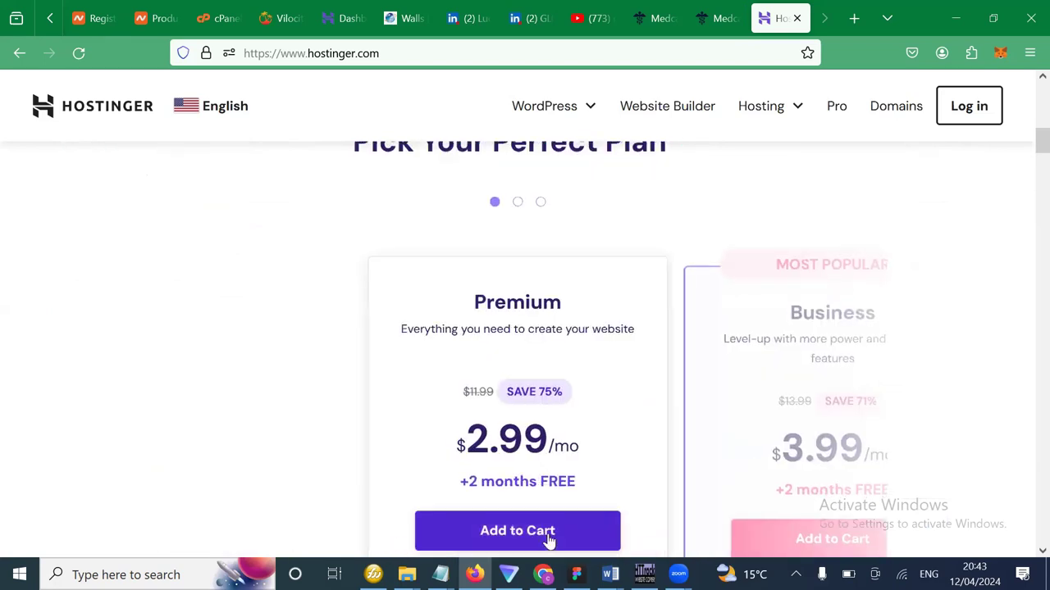
{"action": "scroll", "coordinate": [579, 417], "scroll_direction": "up", "scroll_amount": 2}
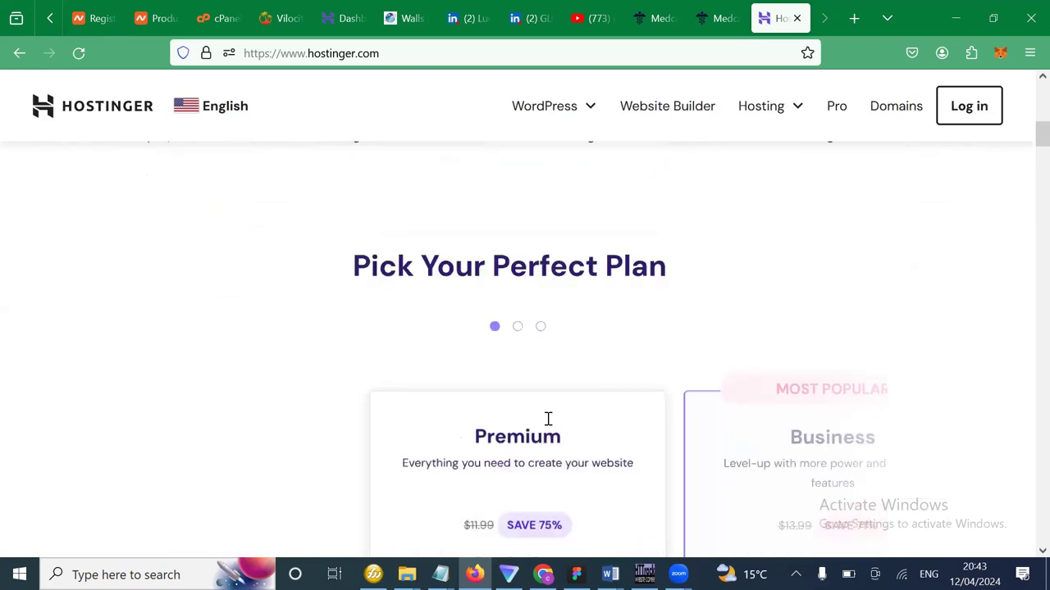
{"action": "scroll", "coordinate": [548, 419], "scroll_direction": "down", "scroll_amount": 3}
{"action": "left_click", "coordinate": [529, 466]}
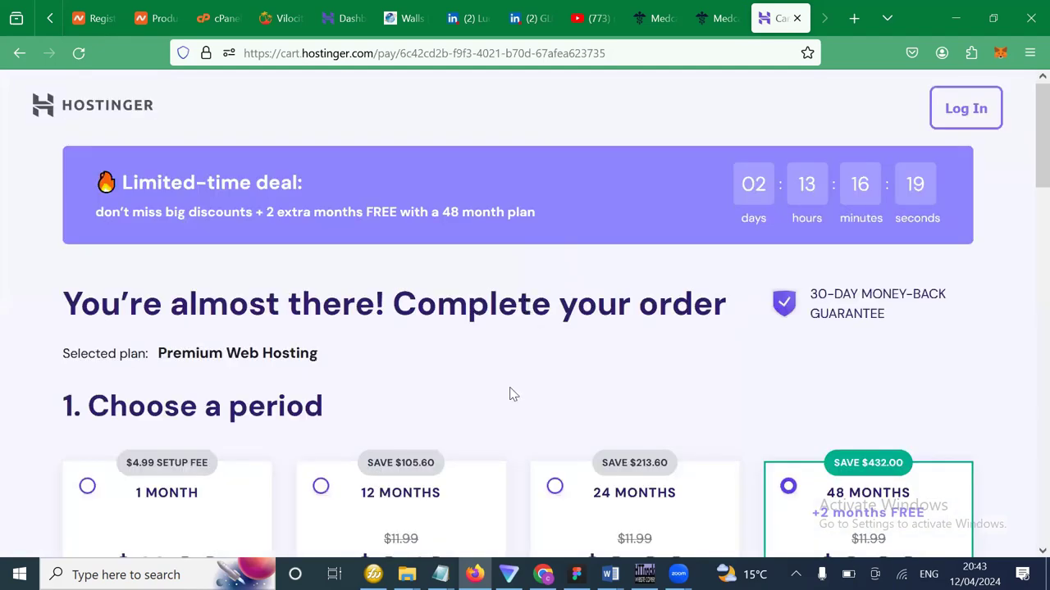
Switch the Hostinger Premium Web Hosting period to 12 months at $3.19/month.
{"action": "scroll", "coordinate": [510, 395], "scroll_direction": "down", "scroll_amount": 1}
{"action": "scroll", "coordinate": [510, 394], "scroll_direction": "down", "scroll_amount": 1}
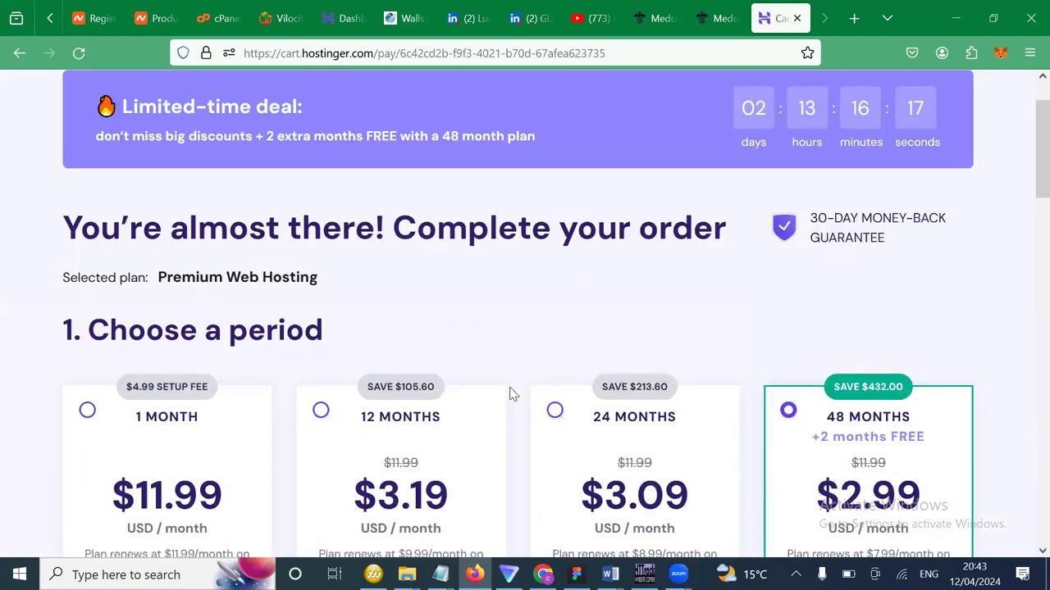
{"action": "scroll", "coordinate": [510, 392], "scroll_direction": "down", "scroll_amount": 1}
{"action": "scroll", "coordinate": [414, 377], "scroll_direction": "down", "scroll_amount": 1}
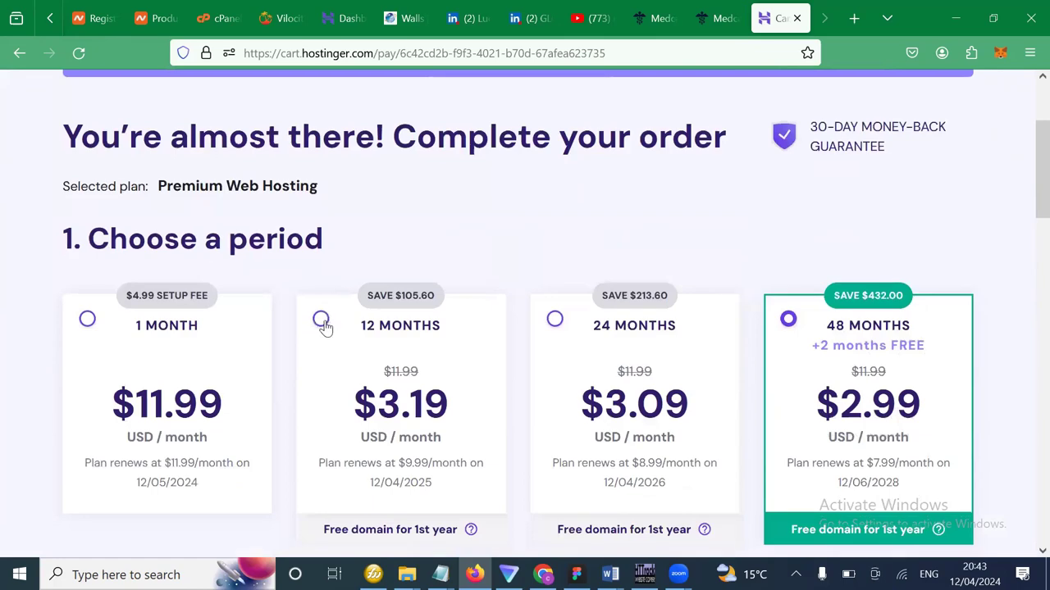
{"action": "left_click", "coordinate": [321, 322]}
{"action": "scroll", "coordinate": [410, 344], "scroll_direction": "down", "scroll_amount": 2}
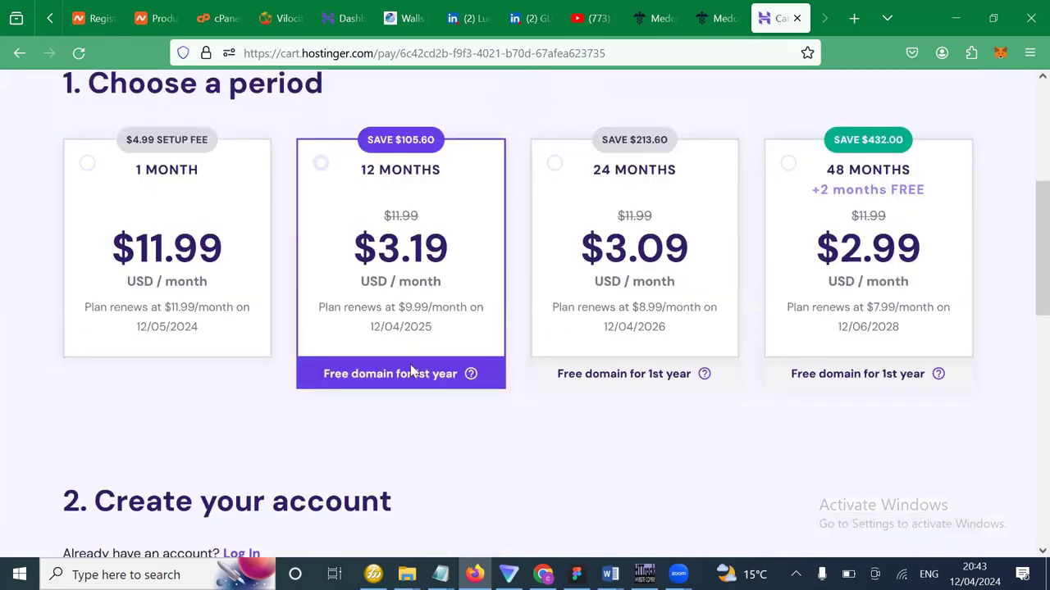
{"action": "scroll", "coordinate": [413, 421], "scroll_direction": "down", "scroll_amount": 3}
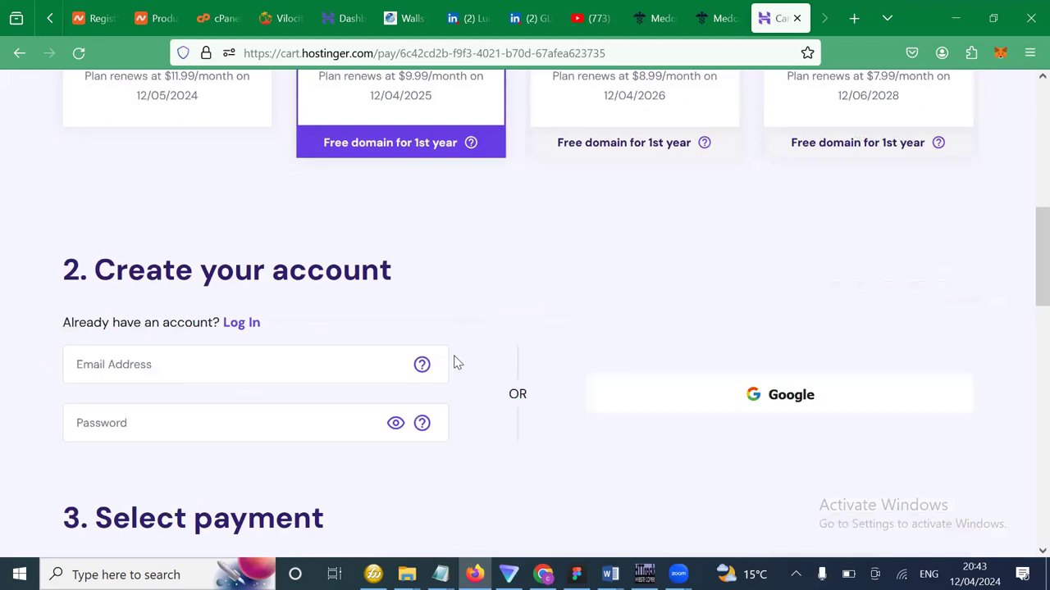
Enter placeholder text as the account e-mail and password, then select the first and last name fields.
{"action": "left_click", "coordinate": [288, 378]}
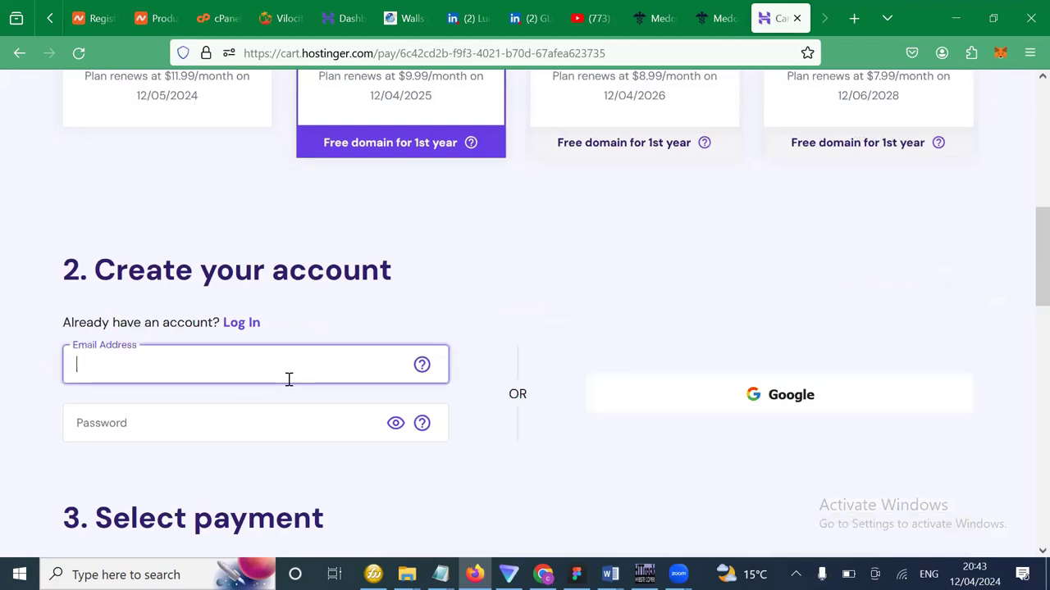
{"action": "type", "text": "jhh"}
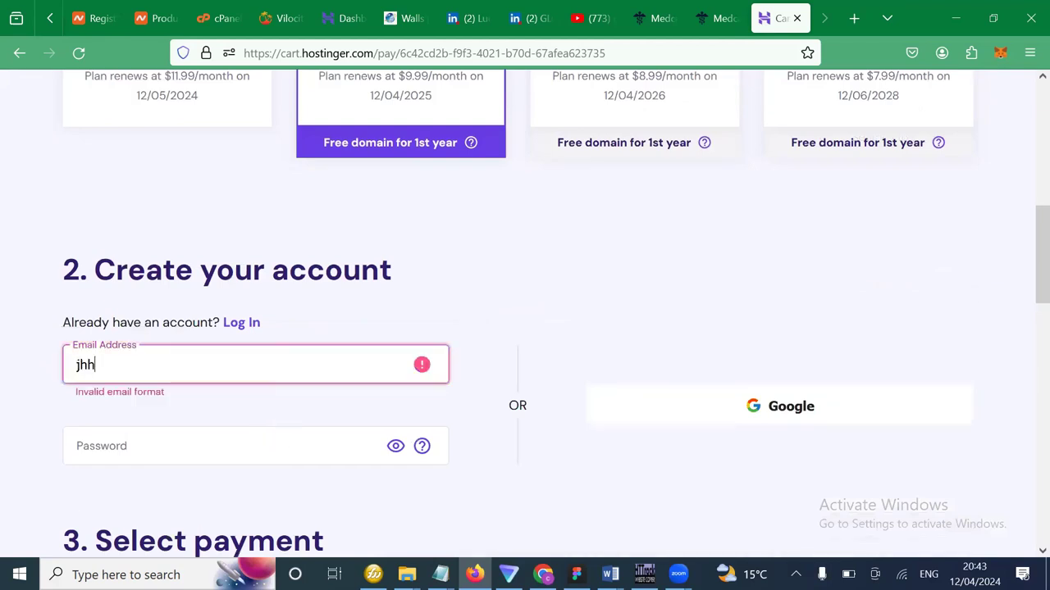
{"action": "left_click", "coordinate": [246, 446]}
{"action": "type", "text": "jhjh"}
{"action": "scroll", "coordinate": [347, 462], "scroll_direction": "down", "scroll_amount": 3}
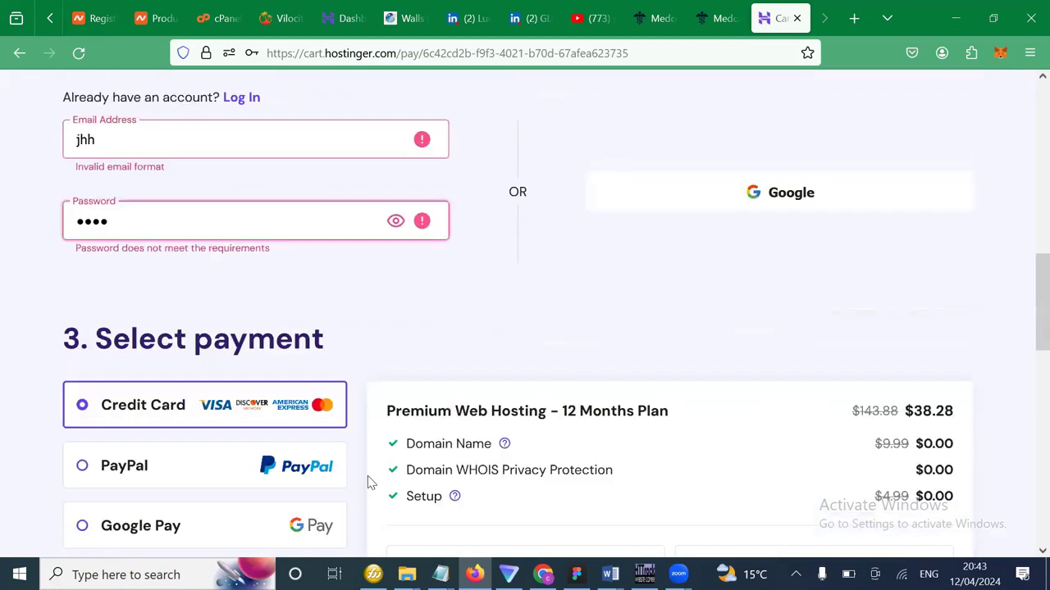
{"action": "scroll", "coordinate": [368, 481], "scroll_direction": "down", "scroll_amount": 3}
{"action": "left_click", "coordinate": [468, 331]}
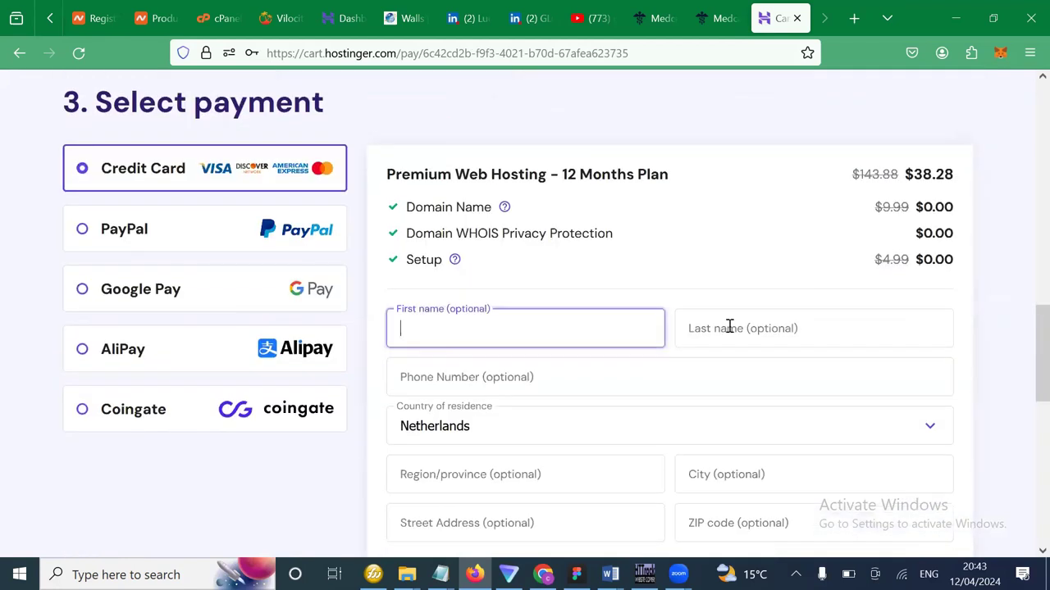
{"action": "left_click", "coordinate": [729, 327]}
Highlight the $38.28 price of the 12-month Premium plan.
{"action": "left_click", "coordinate": [934, 175]}
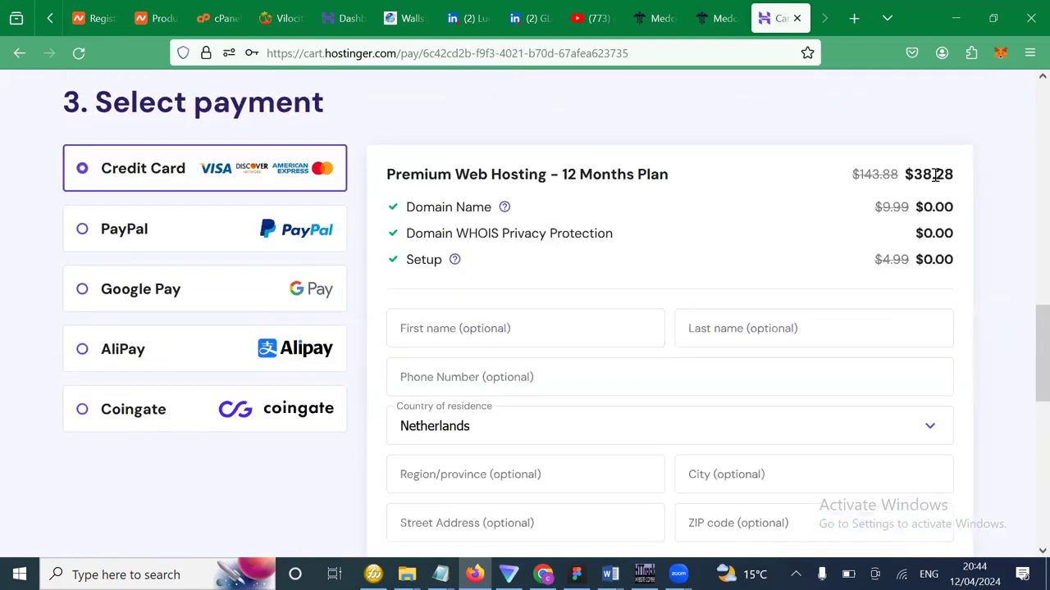
{"action": "double_click", "coordinate": [934, 176]}
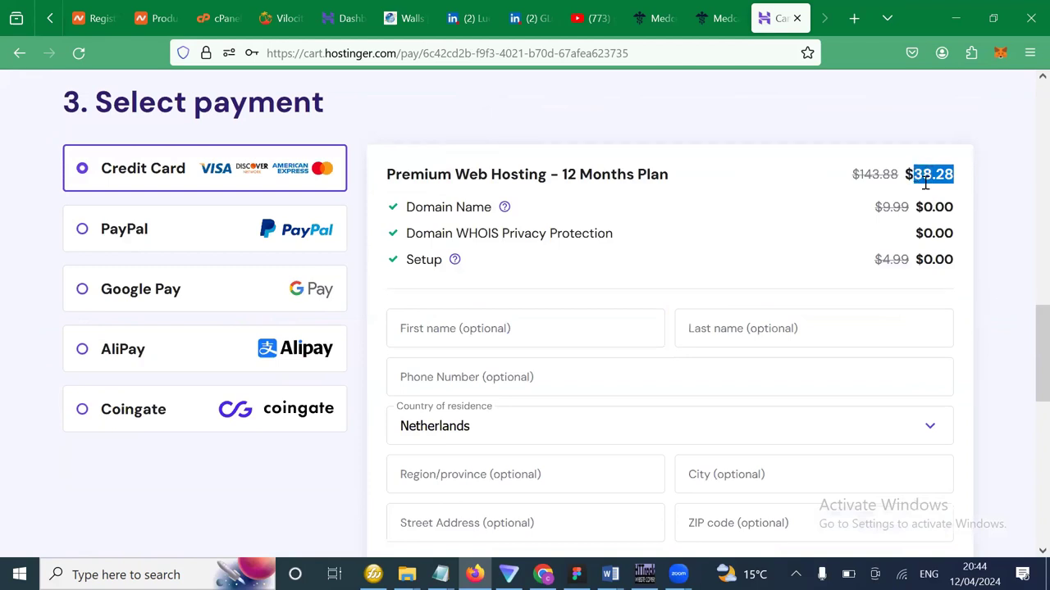
{"action": "left_click", "coordinate": [959, 178]}
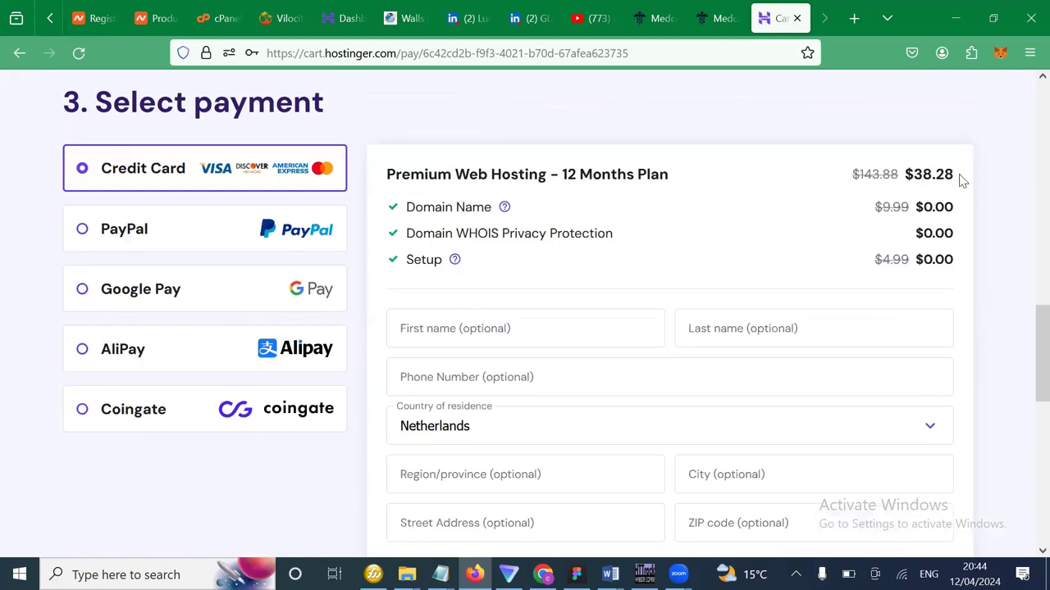
{"action": "double_click", "coordinate": [934, 173]}
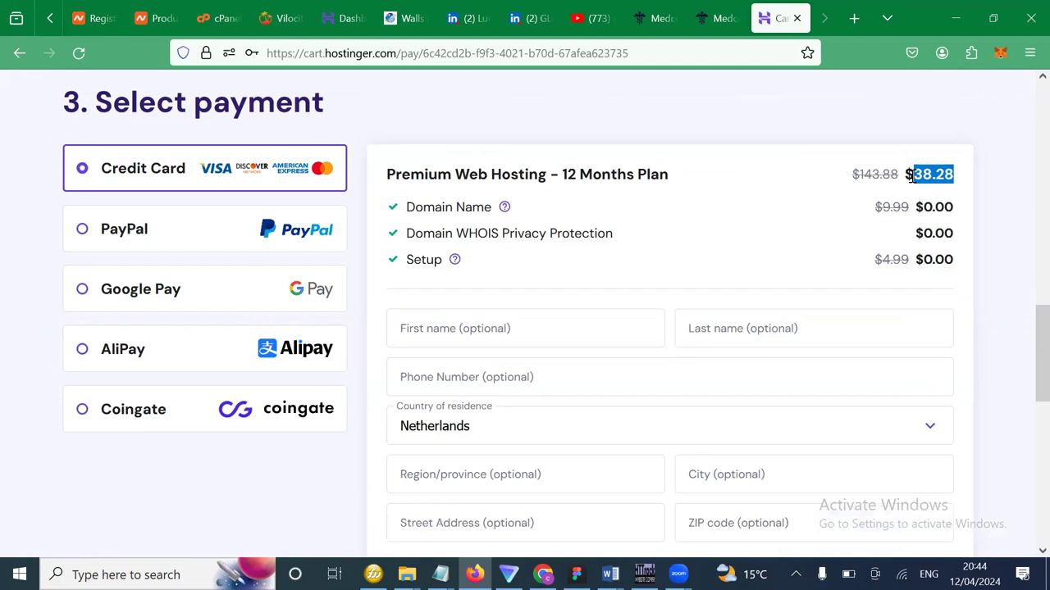
{"action": "left_click", "coordinate": [960, 179]}
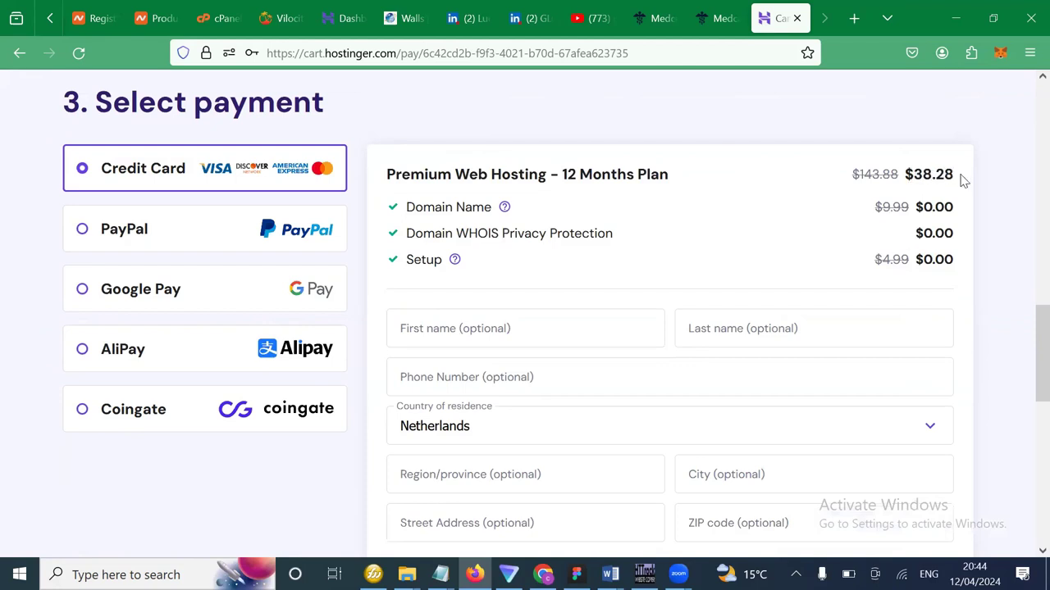
{"action": "left_click_drag", "start_coordinate": [967, 180], "coordinate": [907, 174]}
Highlight the $46.32 checkout total under Select payment.
{"action": "scroll", "coordinate": [915, 273], "scroll_direction": "down", "scroll_amount": 5}
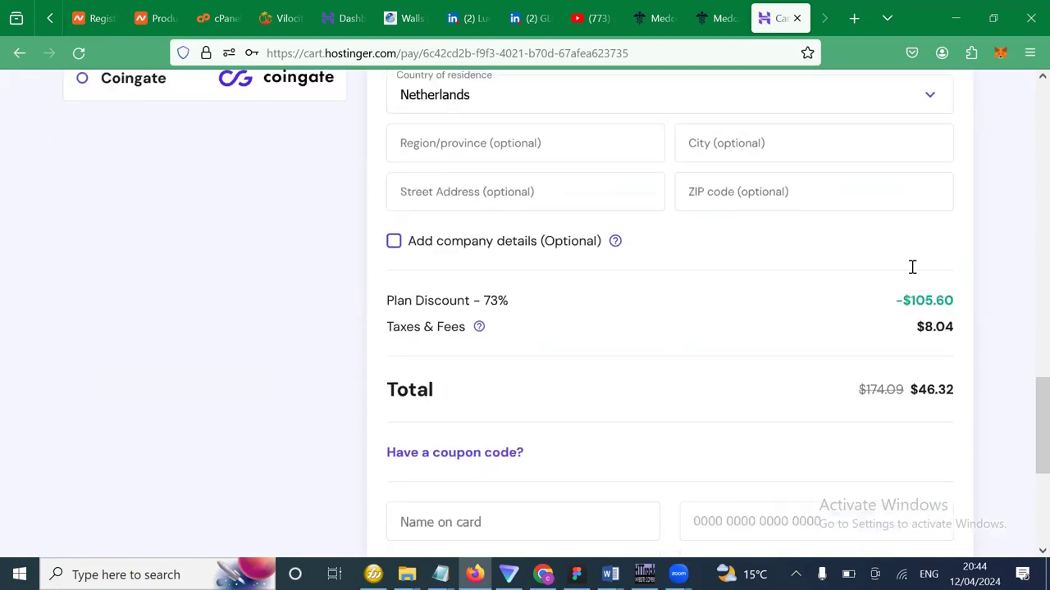
{"action": "left_click_drag", "start_coordinate": [956, 356], "coordinate": [912, 358]}
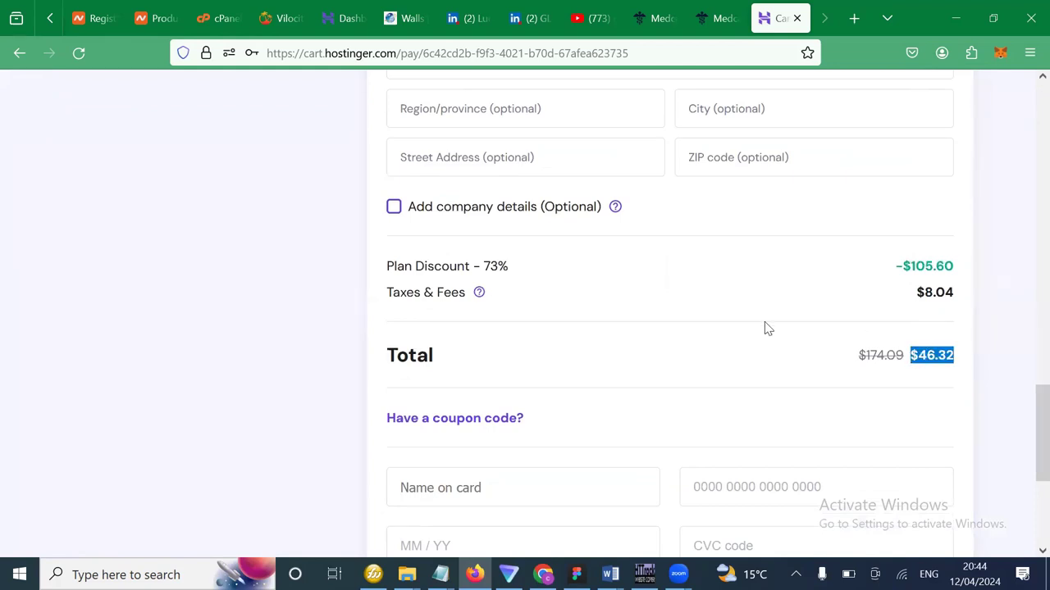
{"action": "scroll", "coordinate": [764, 324], "scroll_direction": "up", "scroll_amount": 2}
{"action": "scroll", "coordinate": [767, 328], "scroll_direction": "down", "scroll_amount": 3}
{"action": "scroll", "coordinate": [768, 328], "scroll_direction": "up", "scroll_amount": 9}
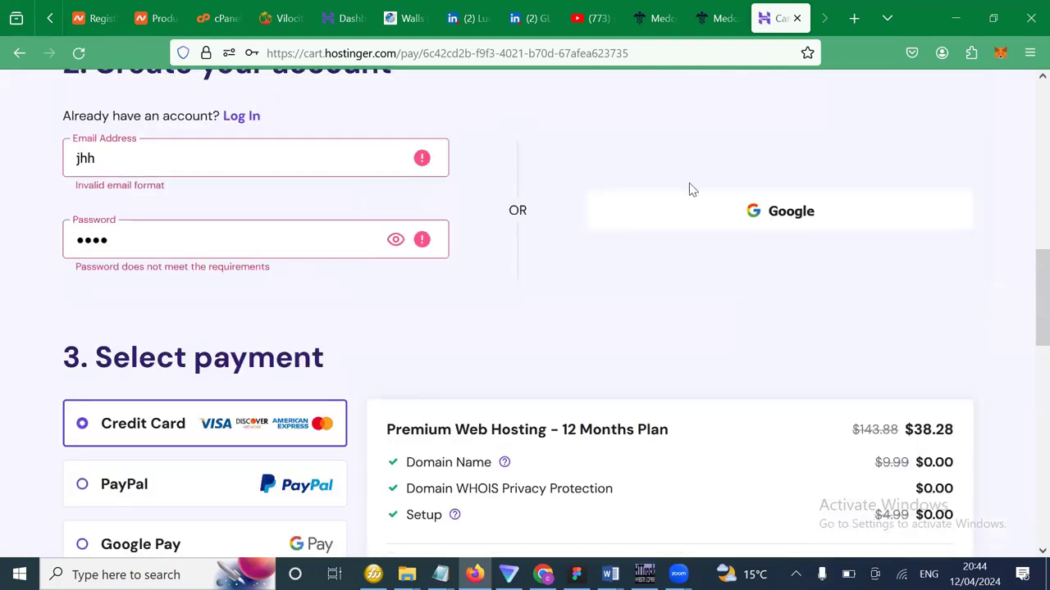
{"action": "scroll", "coordinate": [689, 187], "scroll_direction": "down", "scroll_amount": 2}
{"action": "scroll", "coordinate": [464, 390], "scroll_direction": "down", "scroll_amount": 2}
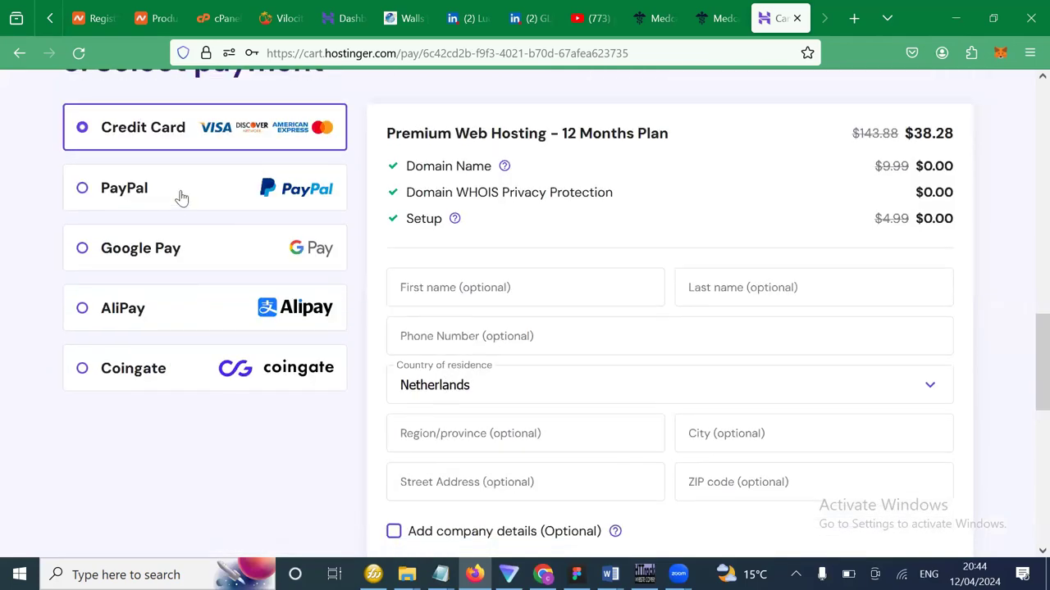
Choose Coingate cryptocurrency payment and review its non-refundable crypto notes before returning to the top.
{"action": "left_click", "coordinate": [83, 374]}
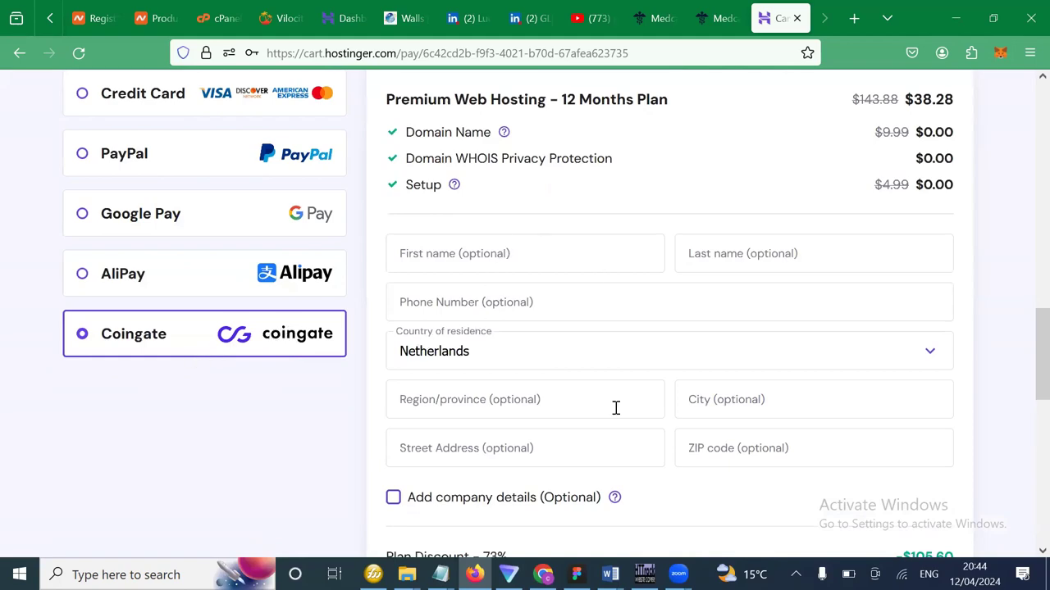
{"action": "scroll", "coordinate": [607, 361], "scroll_direction": "down", "scroll_amount": 2}
{"action": "scroll", "coordinate": [569, 414], "scroll_direction": "down", "scroll_amount": 3}
{"action": "scroll", "coordinate": [566, 408], "scroll_direction": "down", "scroll_amount": 4}
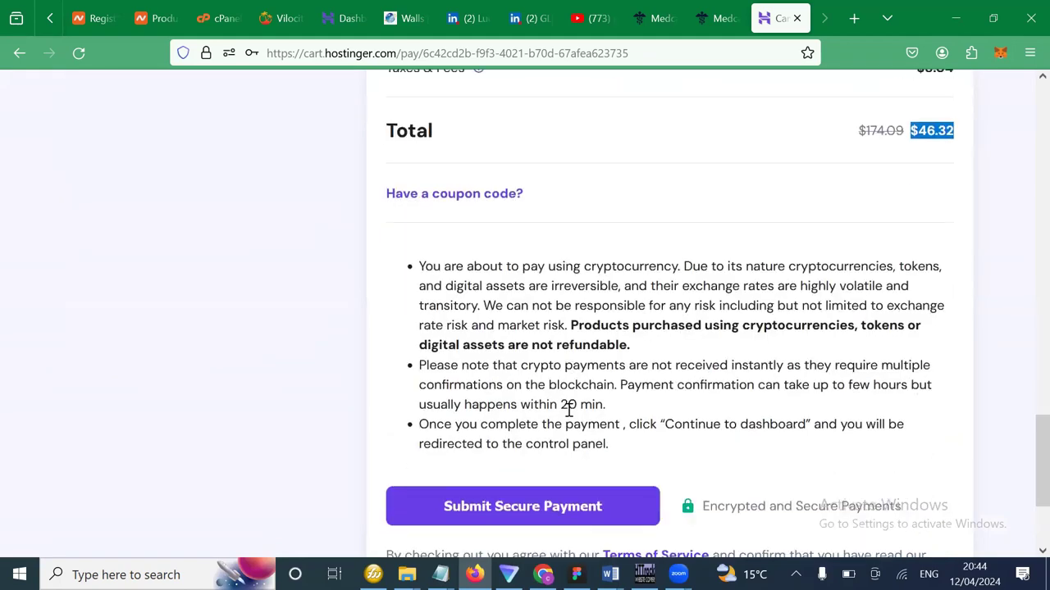
{"action": "scroll", "coordinate": [544, 304], "scroll_direction": "up", "scroll_amount": 2}
{"action": "scroll", "coordinate": [544, 305], "scroll_direction": "up", "scroll_amount": 10}
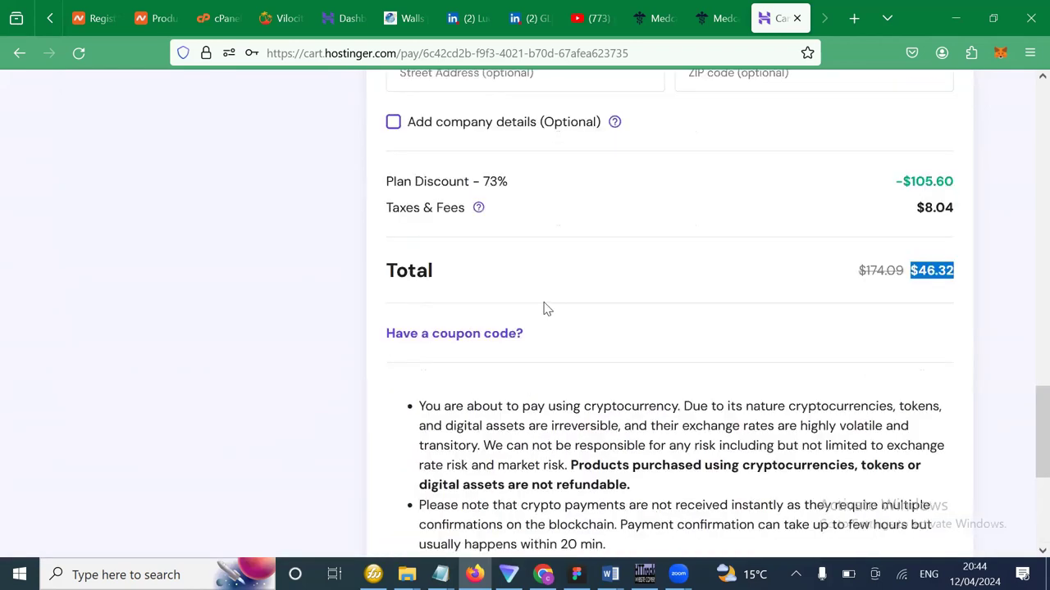
{"action": "scroll", "coordinate": [547, 309], "scroll_direction": "up", "scroll_amount": 2}
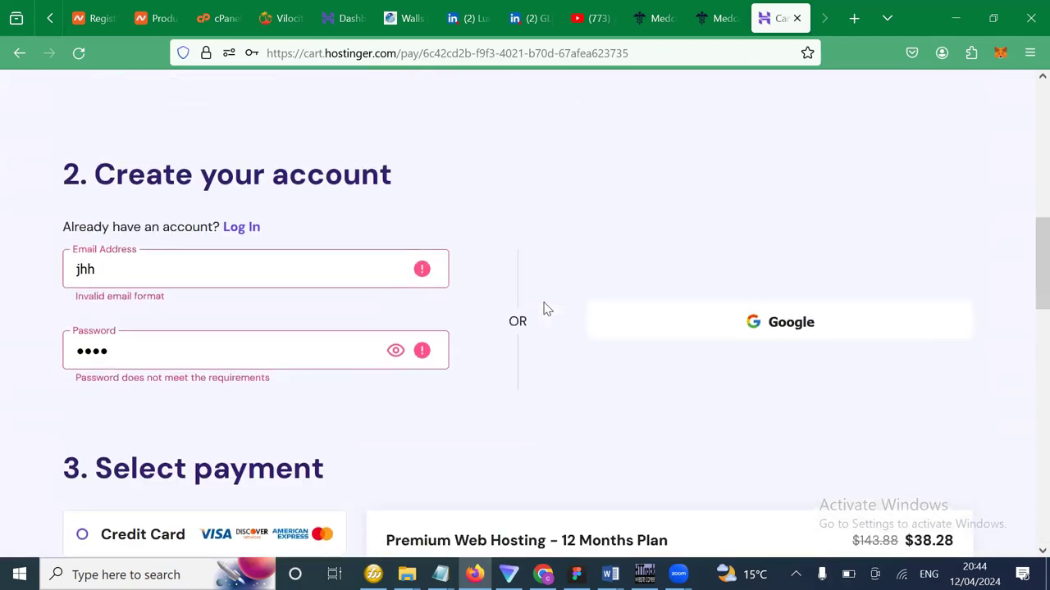
{"action": "scroll", "coordinate": [547, 309], "scroll_direction": "up", "scroll_amount": 1}
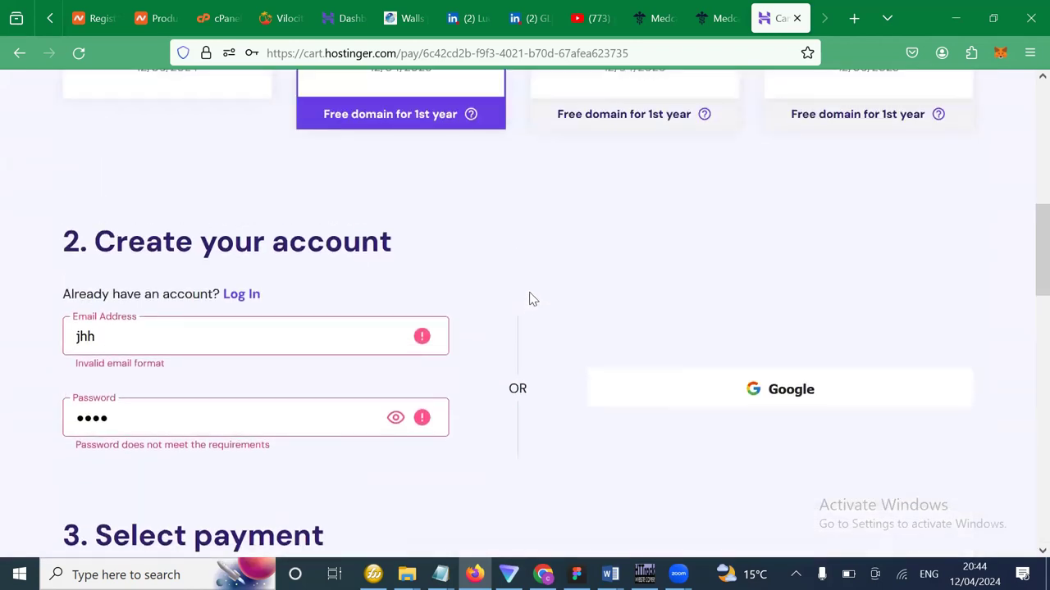
{"action": "scroll", "coordinate": [533, 298], "scroll_direction": "up", "scroll_amount": 8}
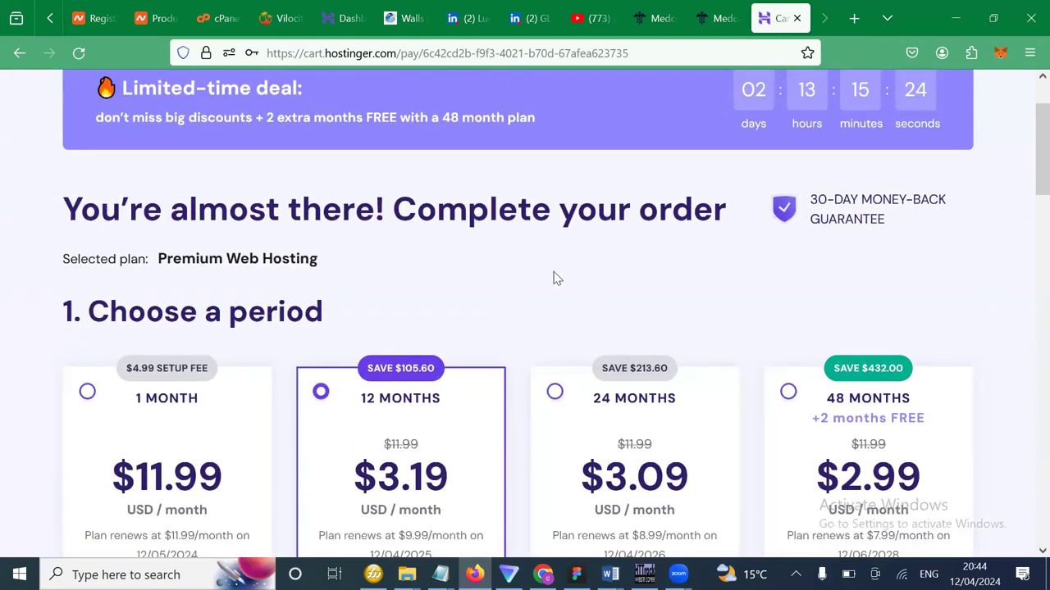
{"action": "scroll", "coordinate": [553, 279], "scroll_direction": "up", "scroll_amount": 2}
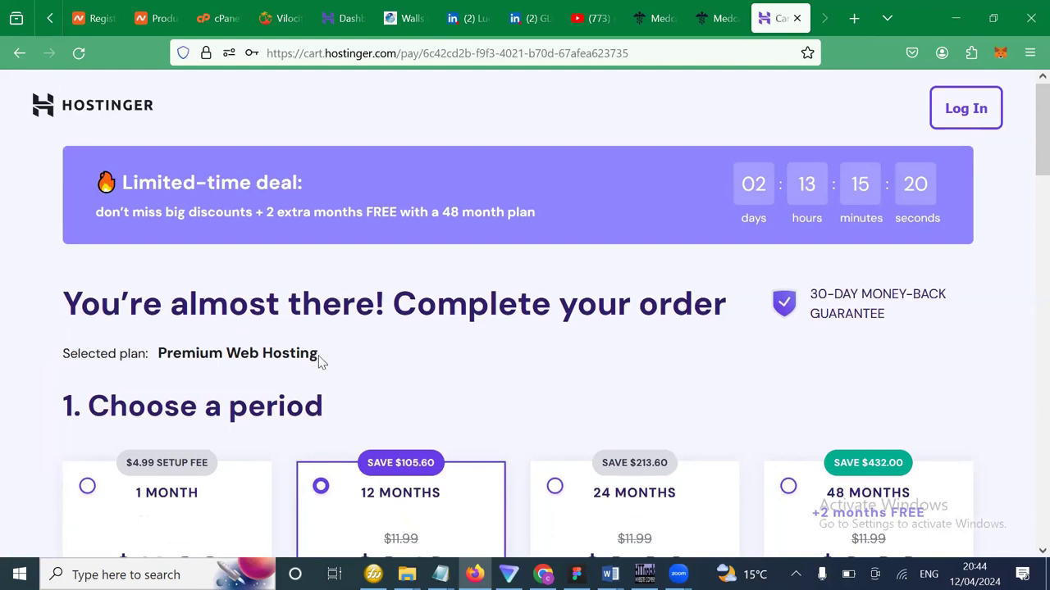
{"action": "left_click_drag", "start_coordinate": [318, 358], "coordinate": [160, 369]}
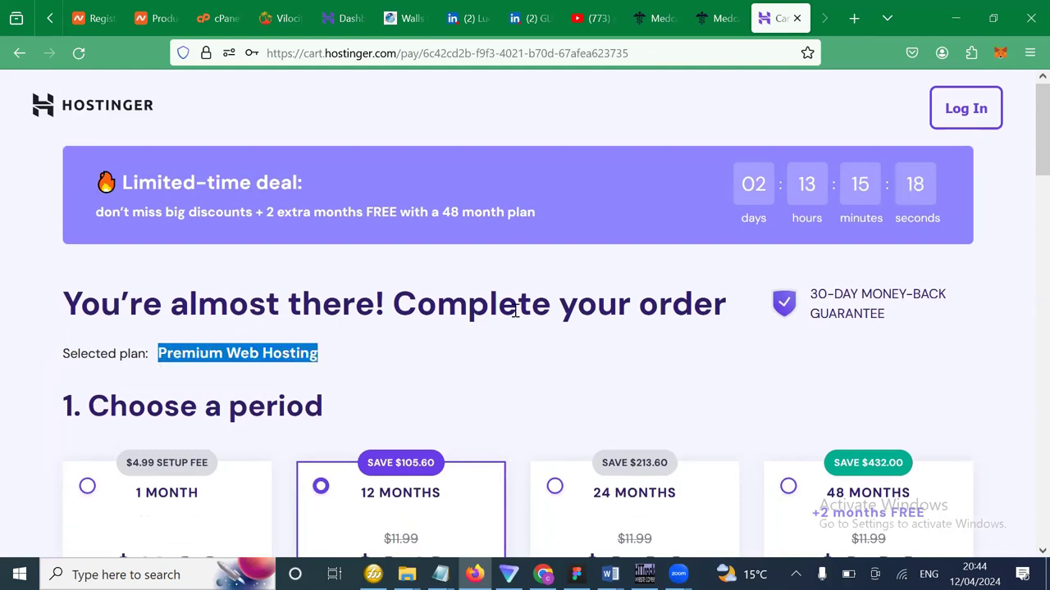
{"action": "left_click", "coordinate": [167, 352]}
{"action": "left_click_drag", "start_coordinate": [730, 305], "coordinate": [61, 300]}
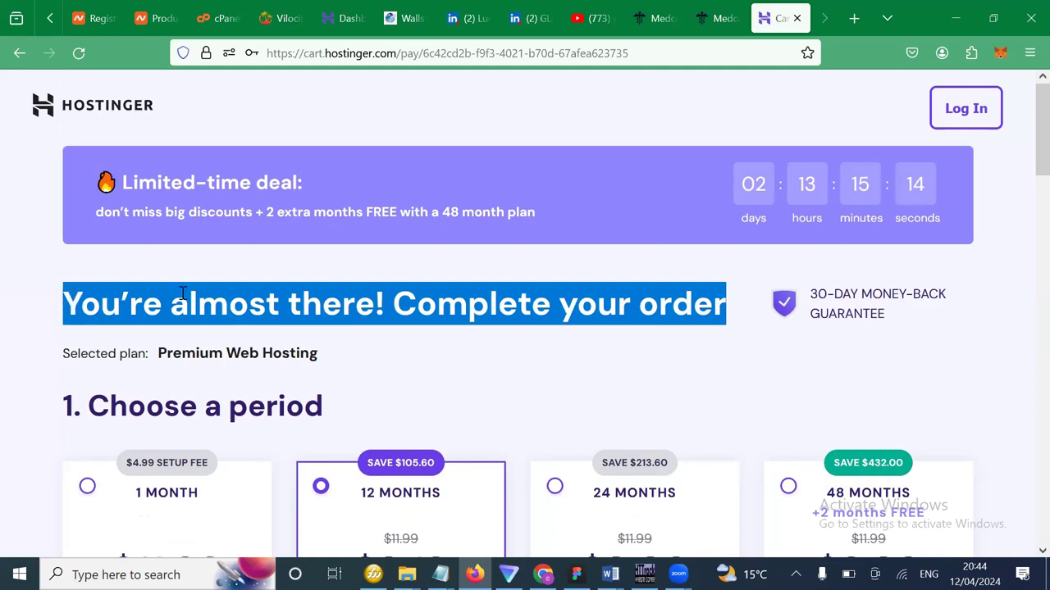
{"action": "left_click_drag", "start_coordinate": [908, 321], "coordinate": [813, 288]}
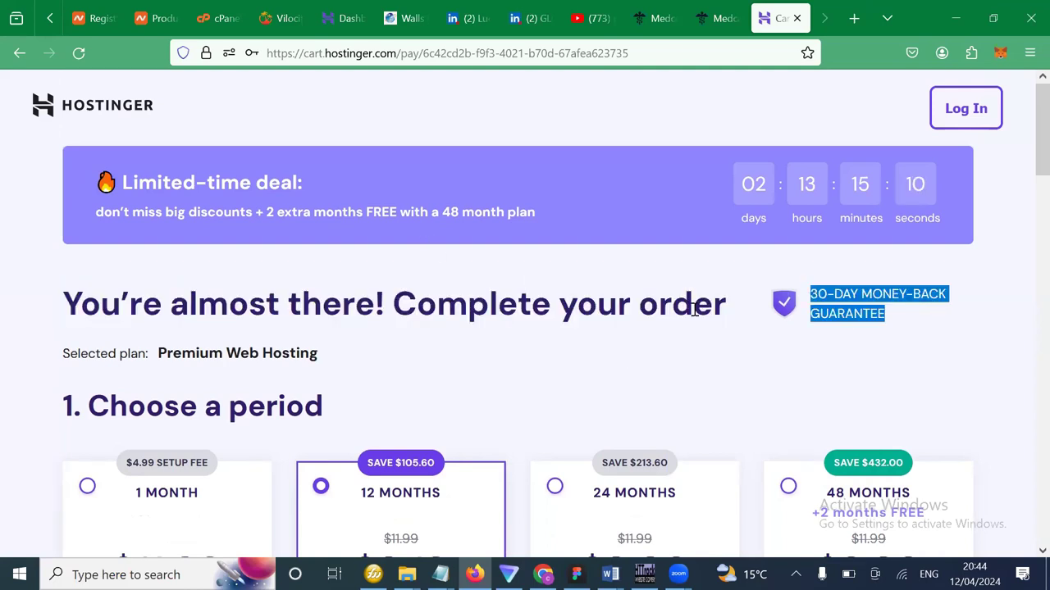
{"action": "left_click_drag", "start_coordinate": [732, 315], "coordinate": [71, 308]}
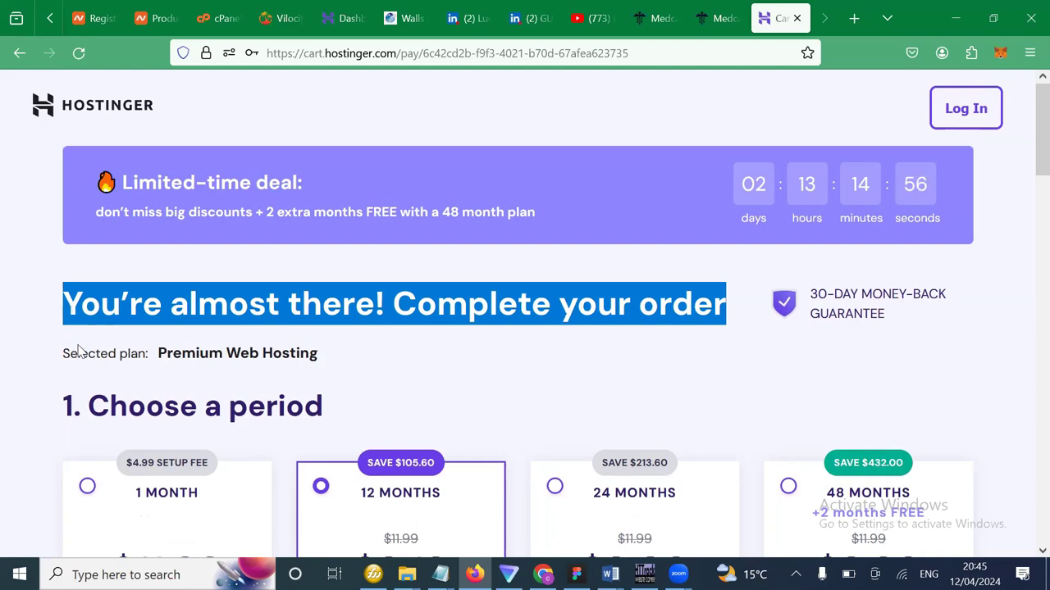
{"action": "left_click", "coordinate": [369, 382]}
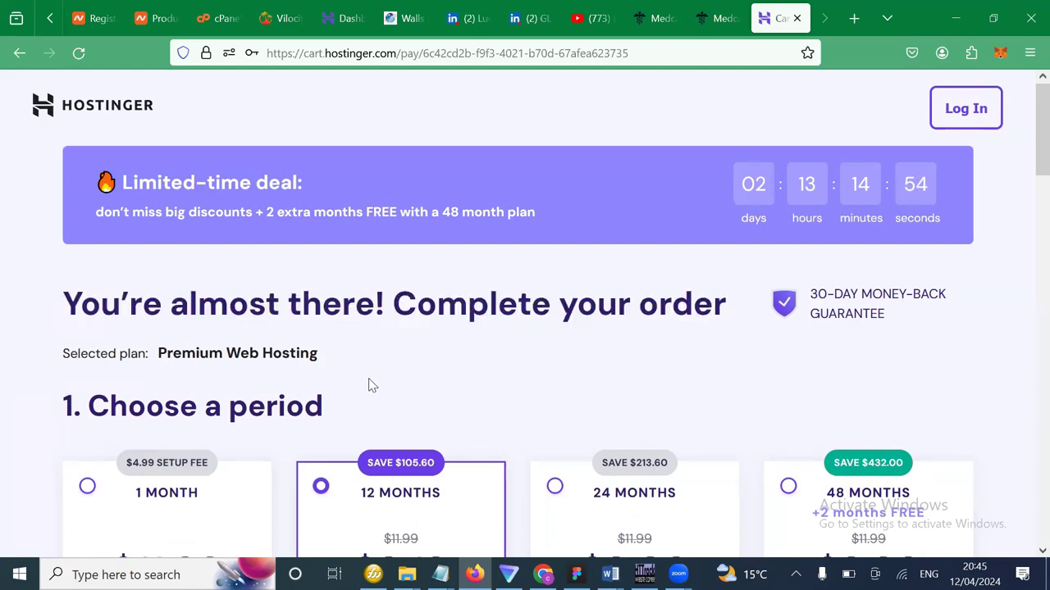
{"action": "scroll", "coordinate": [486, 350], "scroll_direction": "down", "scroll_amount": 1}
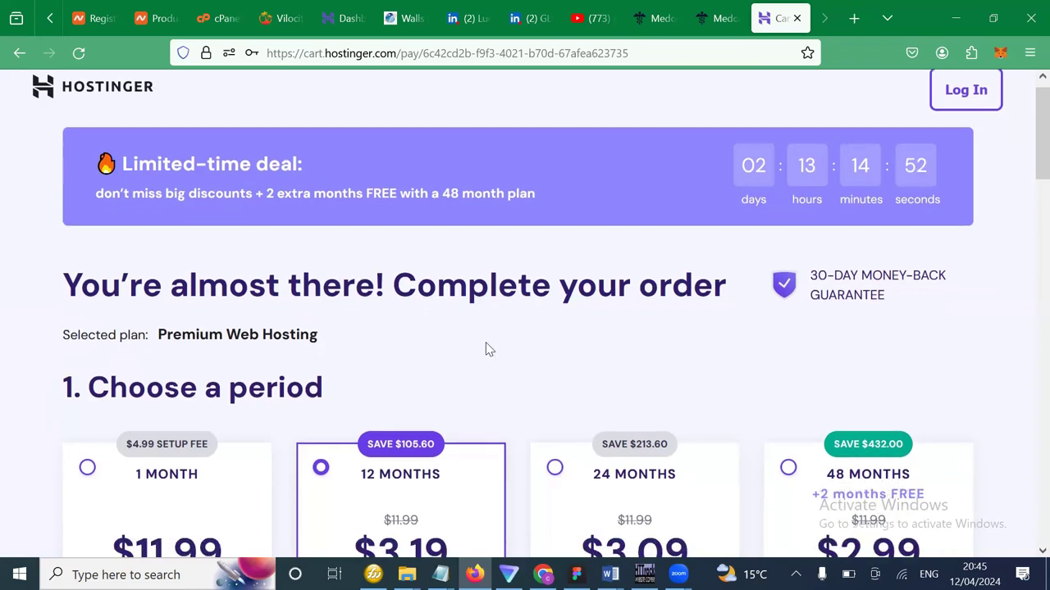
{"action": "scroll", "coordinate": [489, 346], "scroll_direction": "up", "scroll_amount": 1}
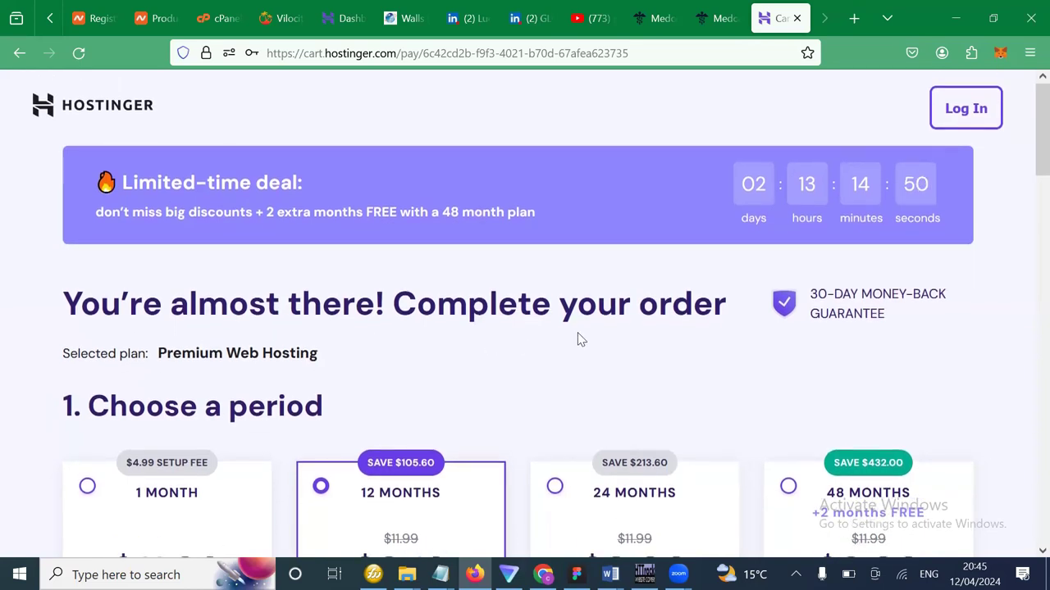
{"action": "left_click_drag", "start_coordinate": [738, 313], "coordinate": [65, 301]}
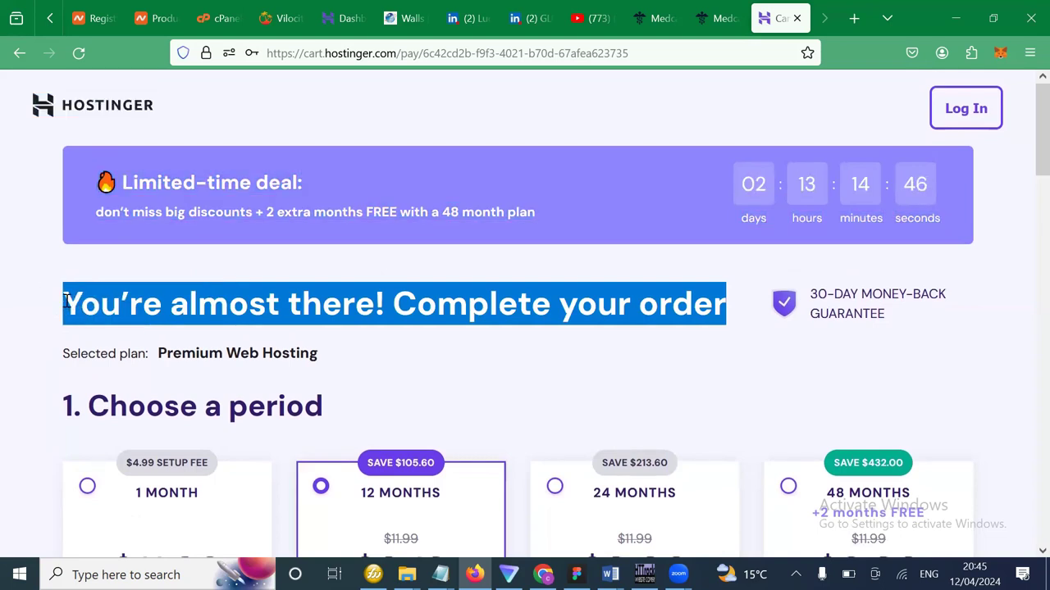
{"action": "double_click", "coordinate": [66, 300]}
{"action": "left_click", "coordinate": [66, 300]}
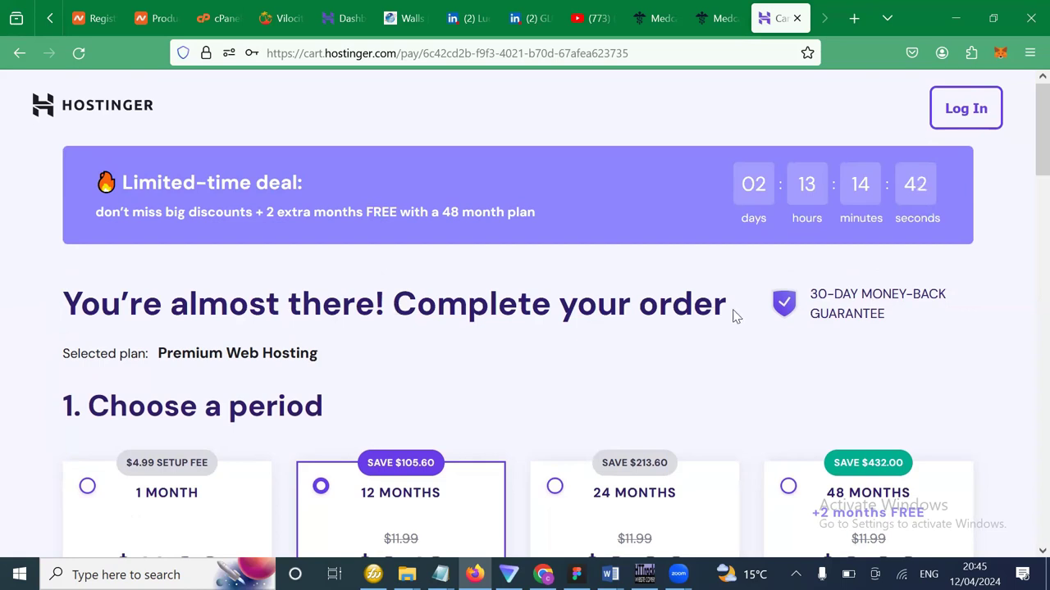
{"action": "mouse_move", "coordinate": [734, 311]}
{"action": "left_mouse_down"}
{"action": "mouse_move", "coordinate": [348, 292]}
{"action": "mouse_move", "coordinate": [161, 316]}
{"action": "mouse_move", "coordinate": [111, 305]}
{"action": "mouse_move", "coordinate": [560, 372]}
{"action": "mouse_move", "coordinate": [680, 335]}
{"action": "mouse_move", "coordinate": [715, 300]}
{"action": "mouse_move", "coordinate": [724, 312]}
{"action": "left_mouse_up"}
{"action": "left_click", "coordinate": [76, 304]}
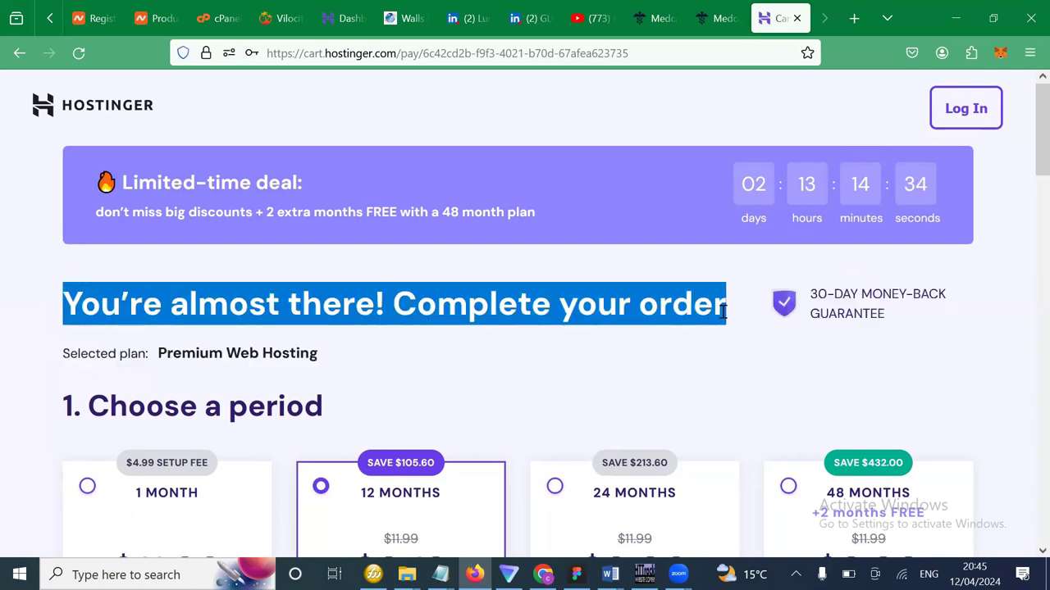
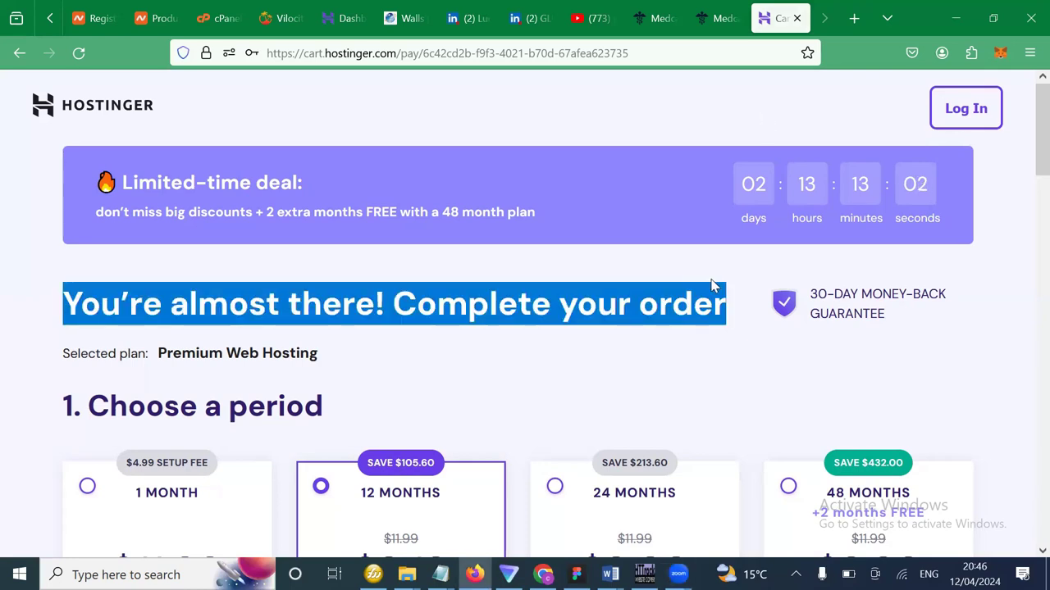
Go to the teflonstores.com domain page and open its Sharing & Transfer section.
{"action": "left_click", "coordinate": [709, 328]}
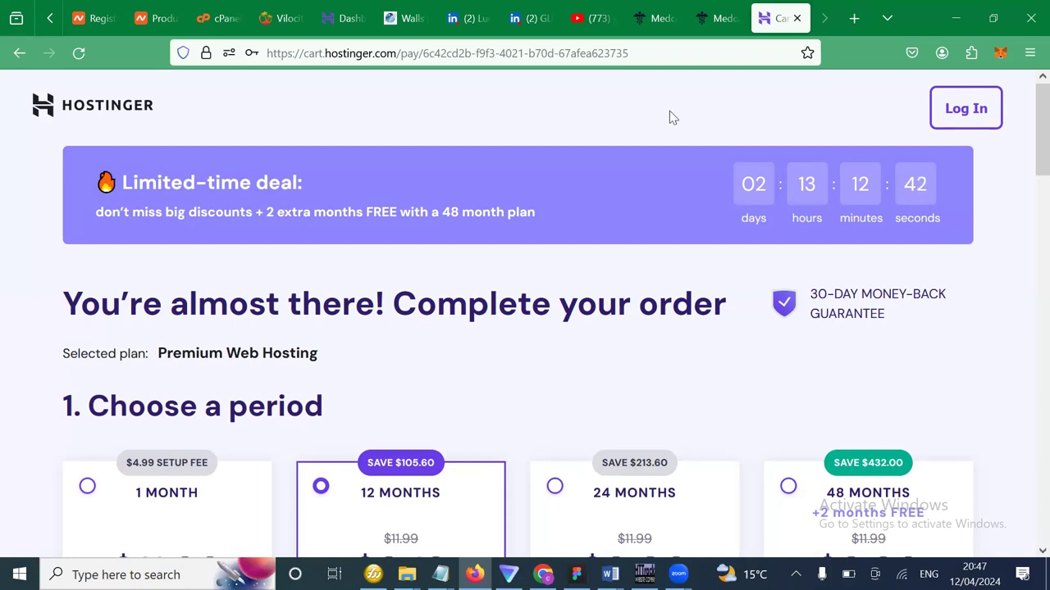
{"action": "key", "text": "ctrl+2"}
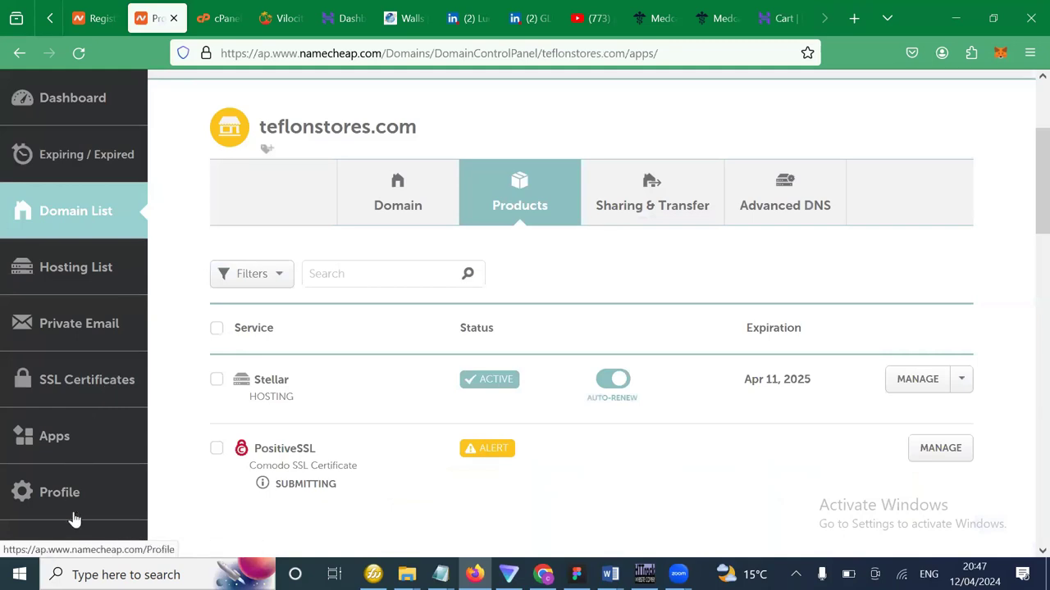
{"action": "scroll", "coordinate": [82, 525], "scroll_direction": "down", "scroll_amount": 3}
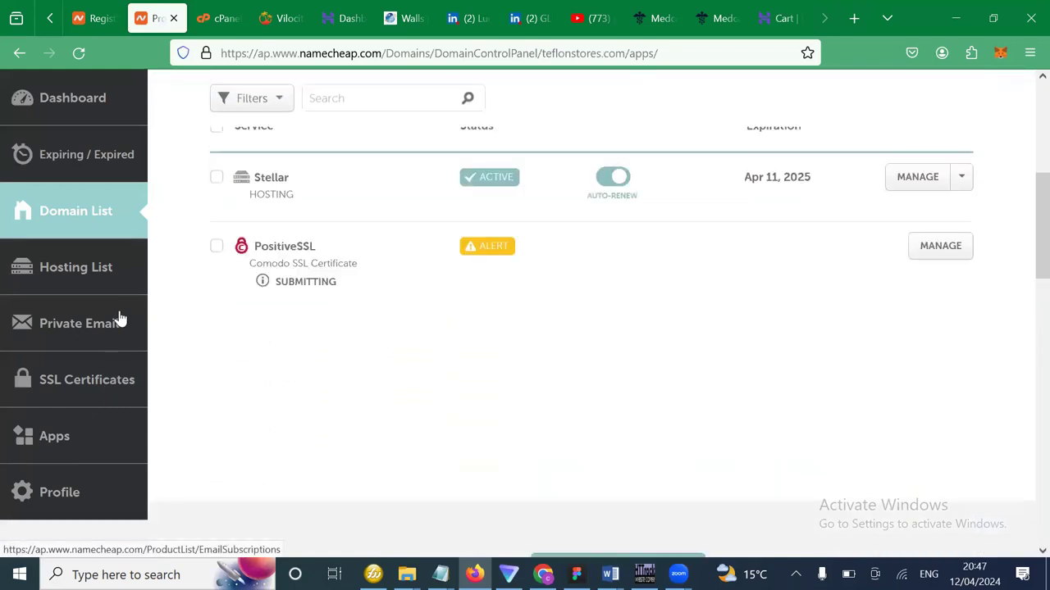
{"action": "scroll", "coordinate": [117, 285], "scroll_direction": "up", "scroll_amount": 3}
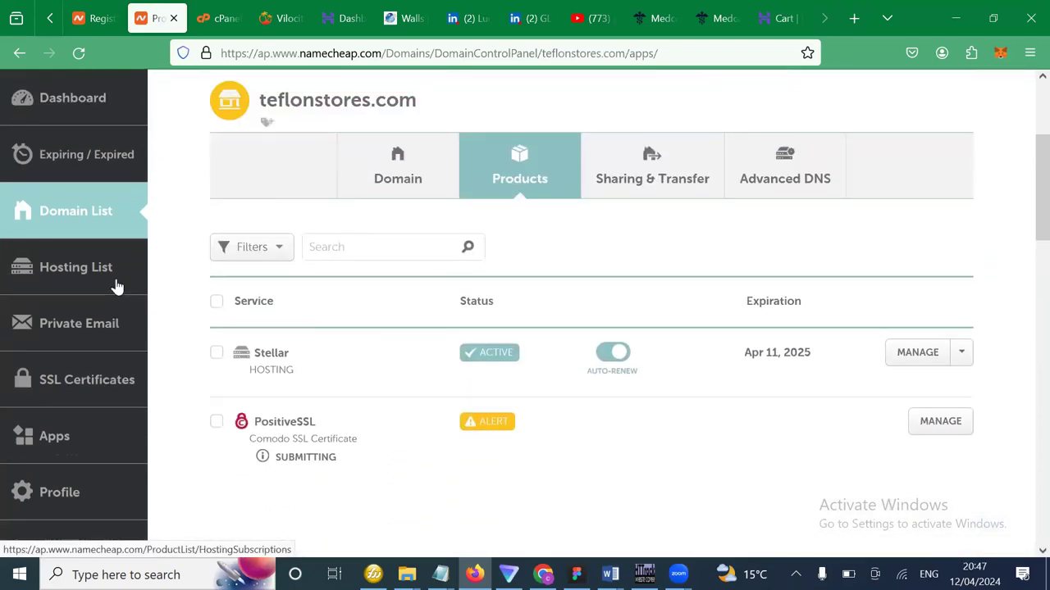
{"action": "left_click", "coordinate": [665, 200]}
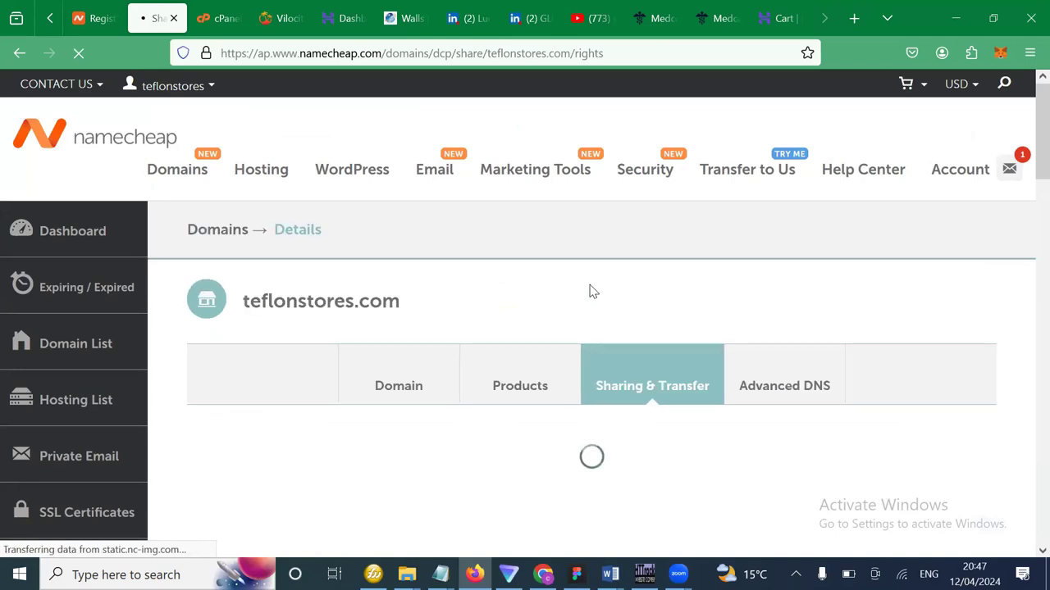
Put the cursor in the Share Access New Manager field, ready to enter a new manager.
{"action": "scroll", "coordinate": [622, 421], "scroll_direction": "down", "scroll_amount": 3}
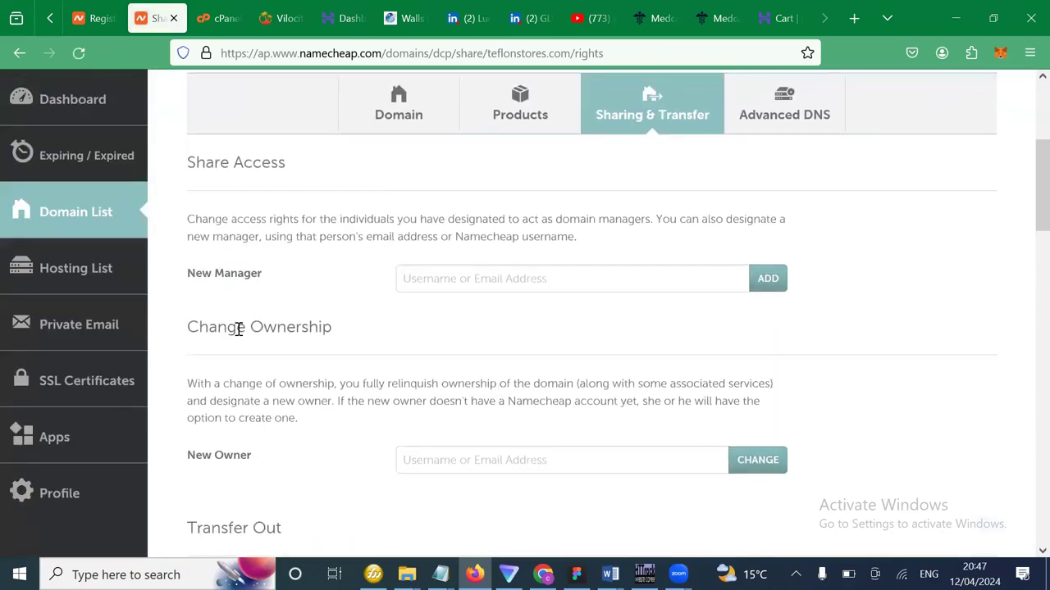
{"action": "triple_click", "coordinate": [274, 282]}
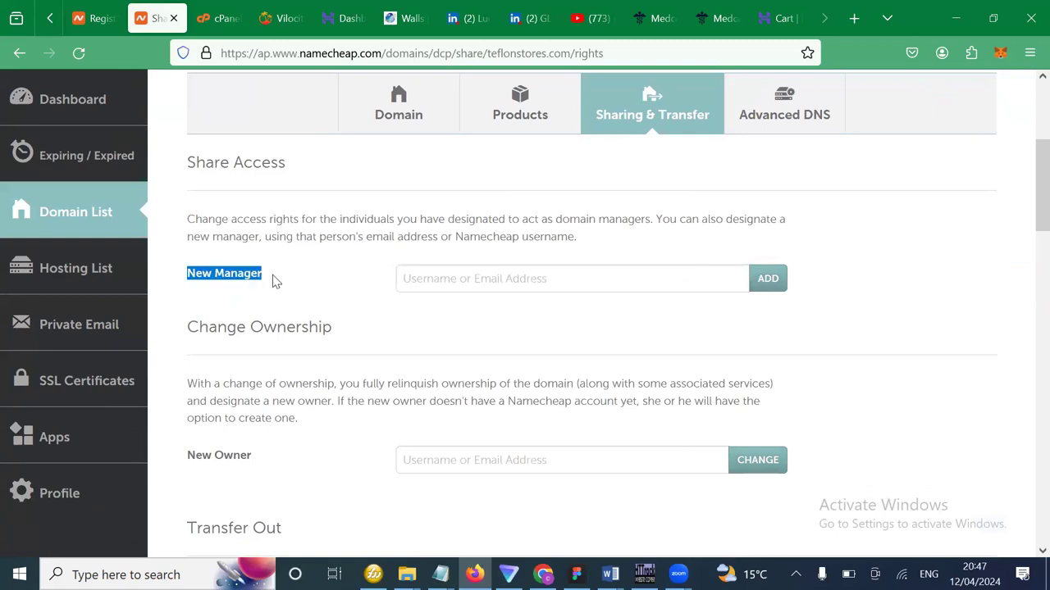
{"action": "left_click", "coordinate": [470, 146]}
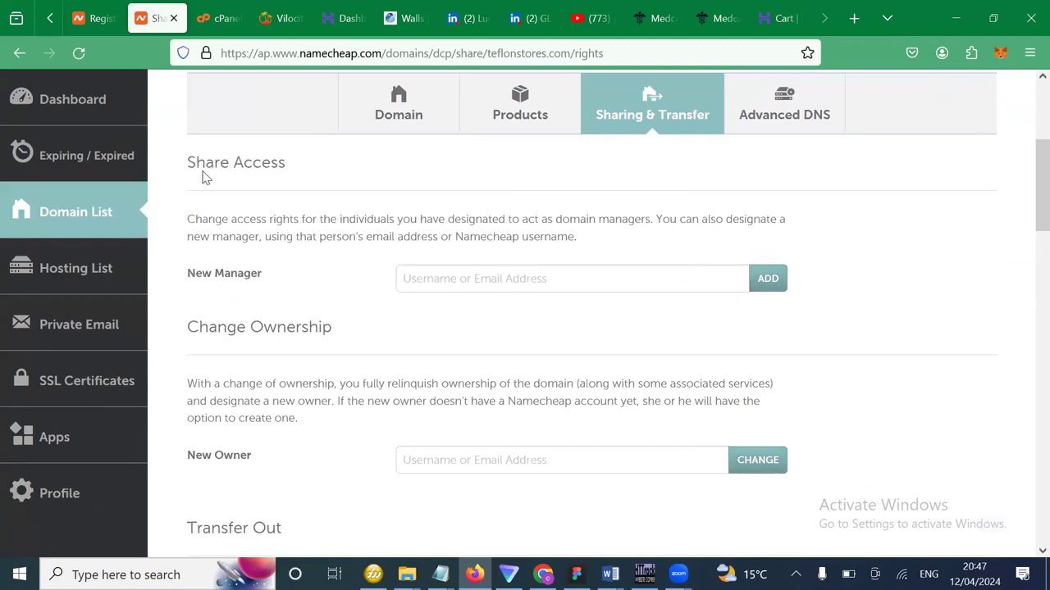
{"action": "left_click", "coordinate": [534, 277]}
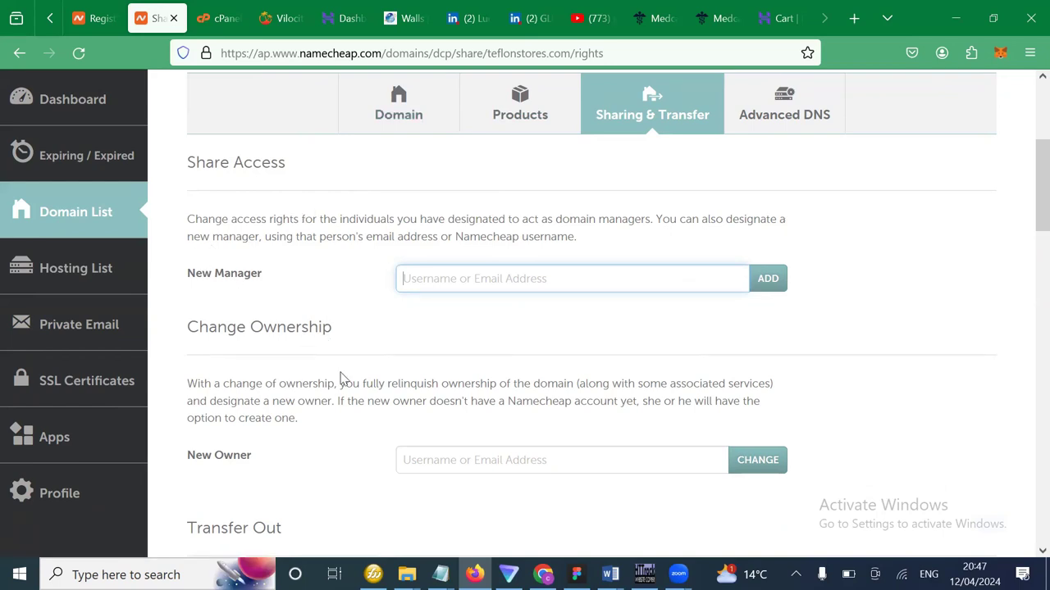
{"action": "scroll", "coordinate": [343, 379], "scroll_direction": "up", "scroll_amount": 1}
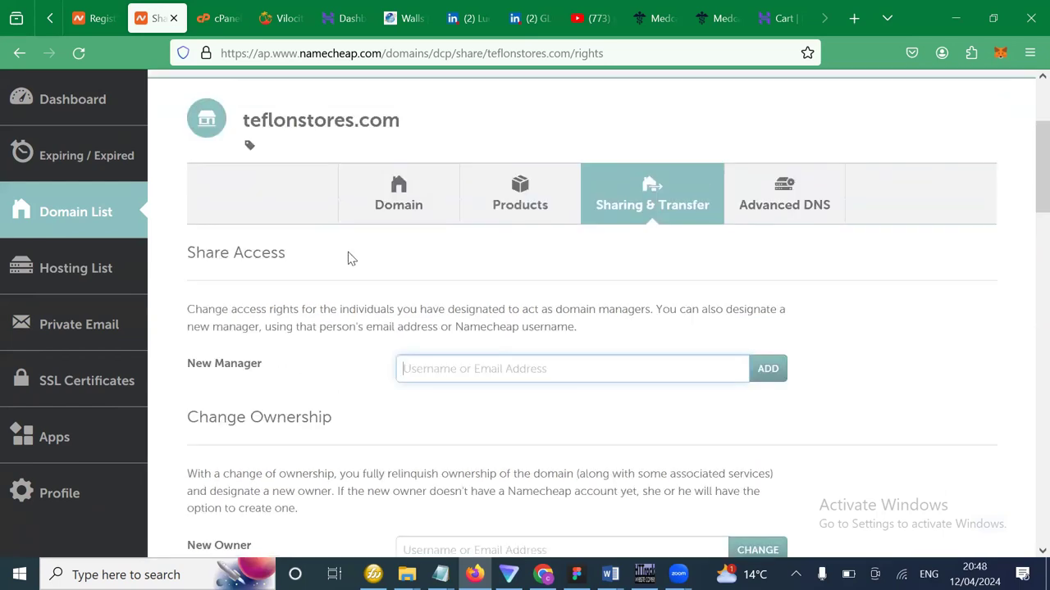
{"action": "scroll", "coordinate": [457, 318], "scroll_direction": "down", "scroll_amount": 1}
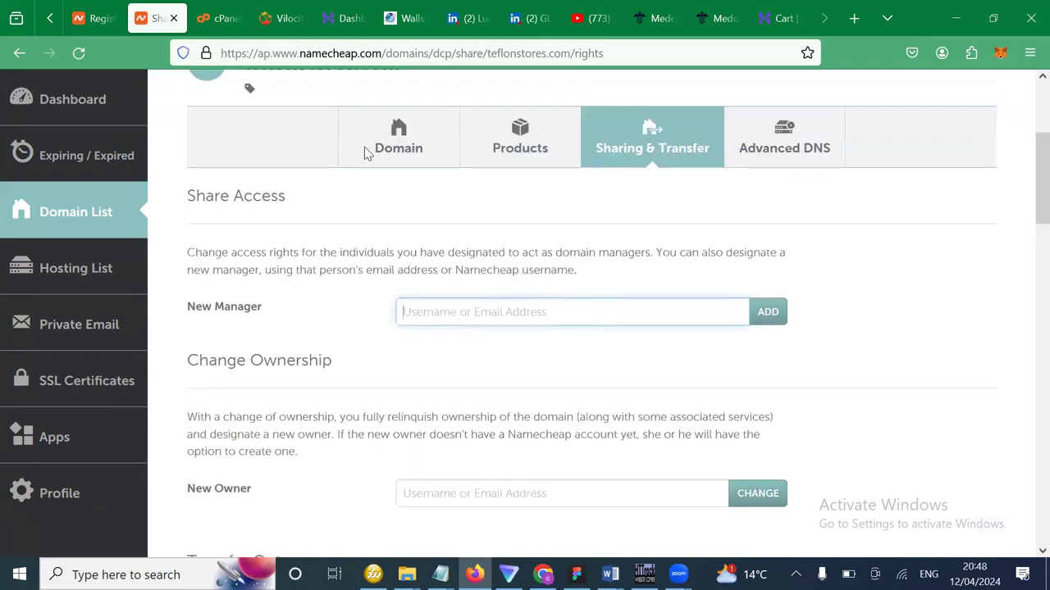
{"action": "scroll", "coordinate": [505, 248], "scroll_direction": "up", "scroll_amount": 1}
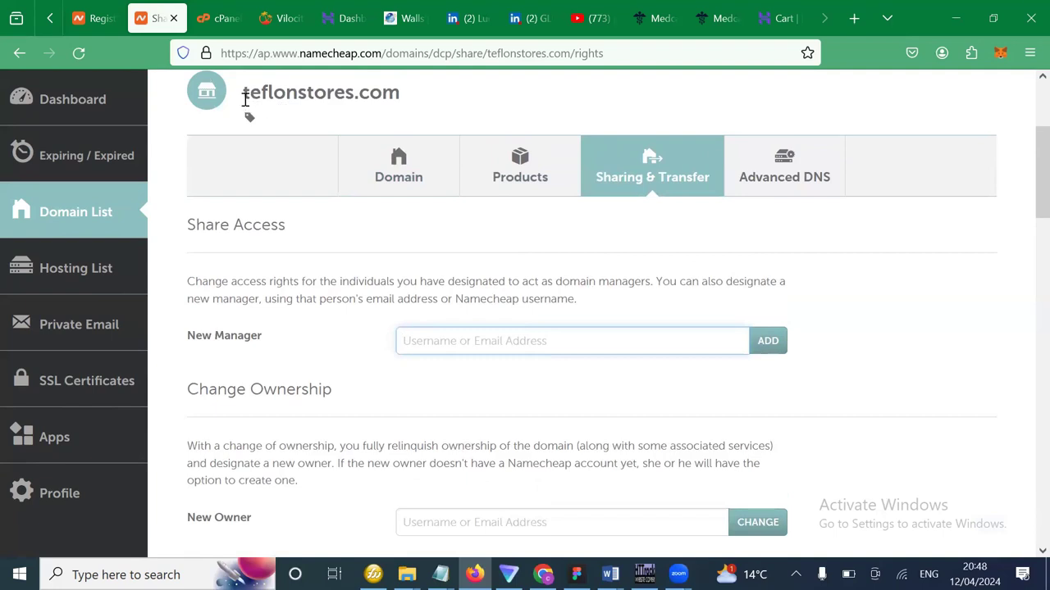
{"action": "left_click_drag", "start_coordinate": [417, 96], "coordinate": [244, 96]}
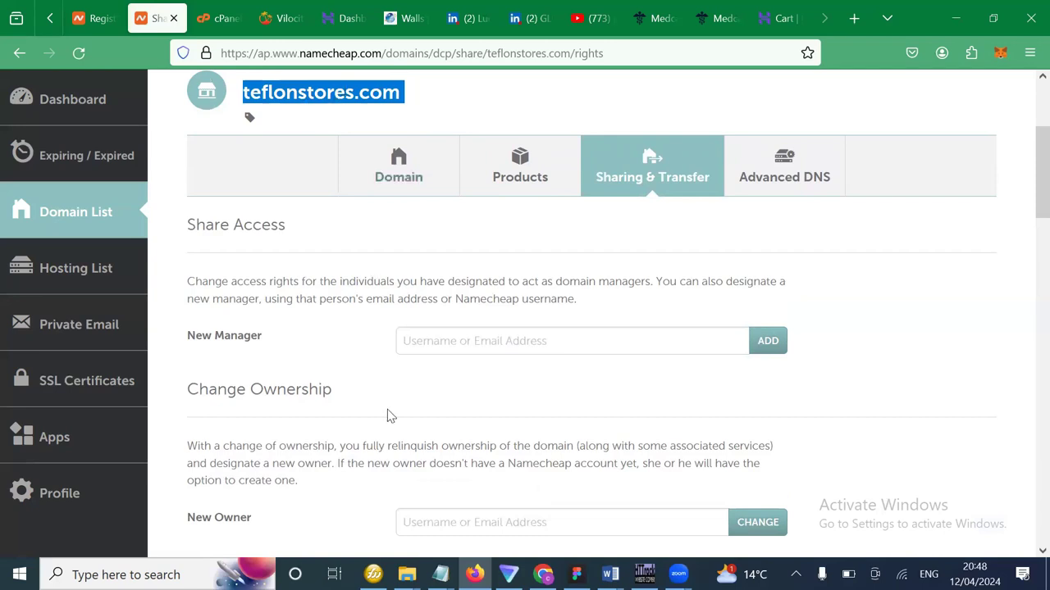
{"action": "scroll", "coordinate": [390, 416], "scroll_direction": "down", "scroll_amount": 1}
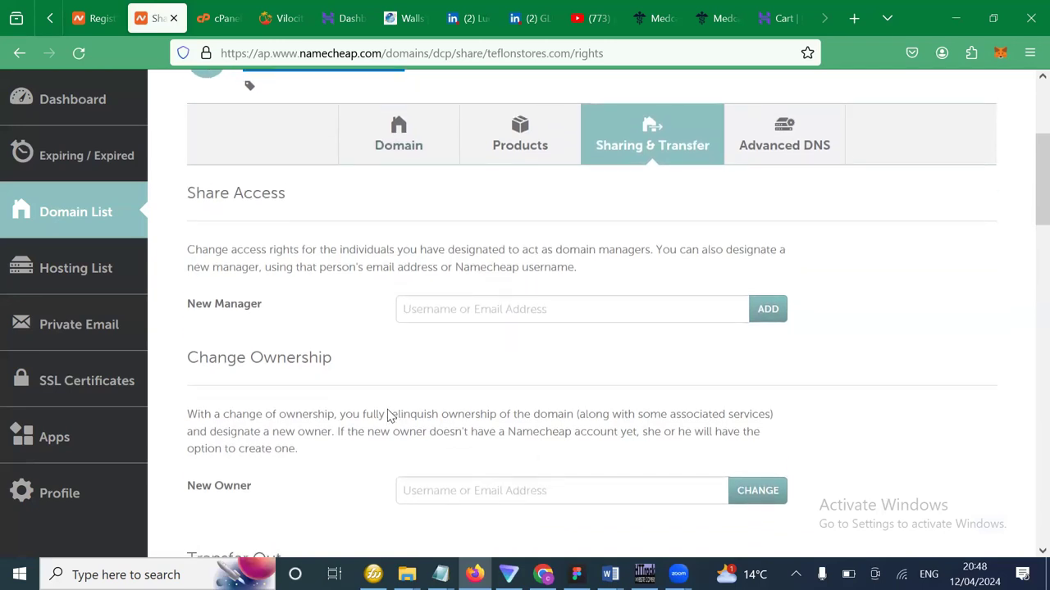
{"action": "scroll", "coordinate": [391, 416], "scroll_direction": "up", "scroll_amount": 1}
{"action": "scroll", "coordinate": [390, 416], "scroll_direction": "down", "scroll_amount": 3}
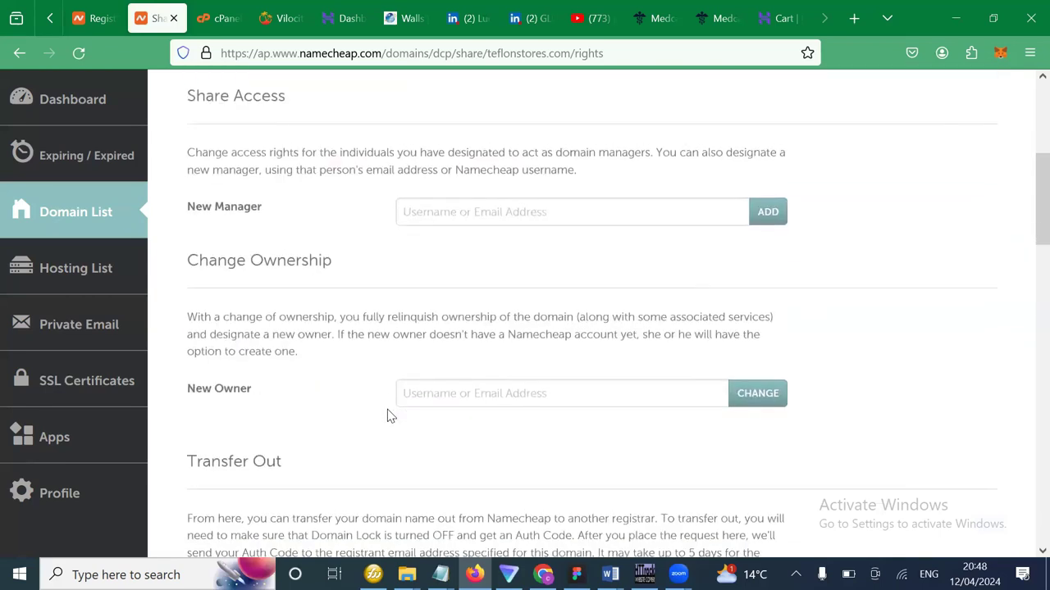
{"action": "left_click_drag", "start_coordinate": [392, 232], "coordinate": [181, 220]}
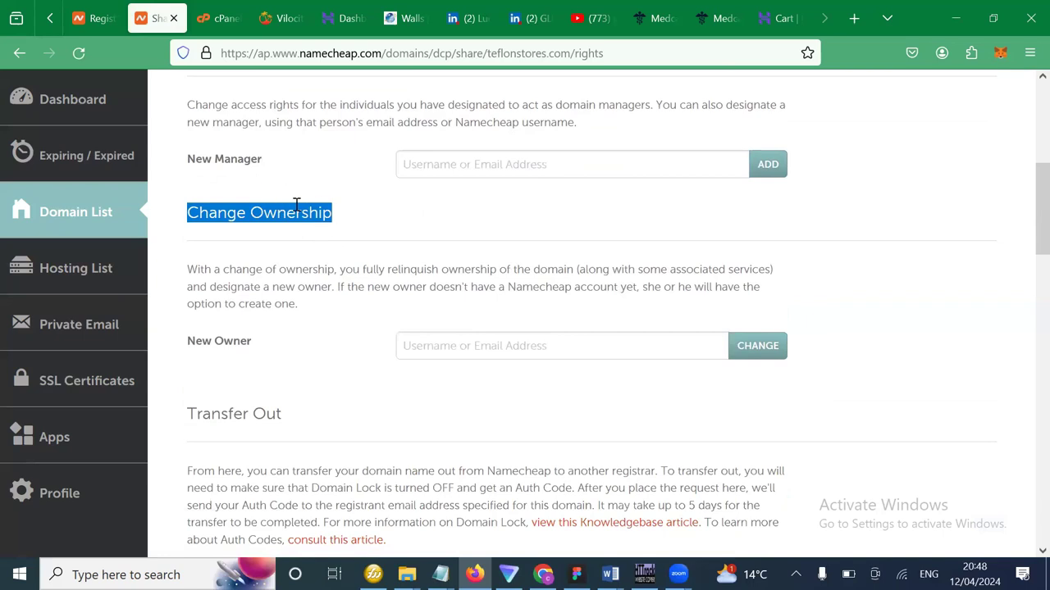
{"action": "left_click", "coordinate": [262, 220]}
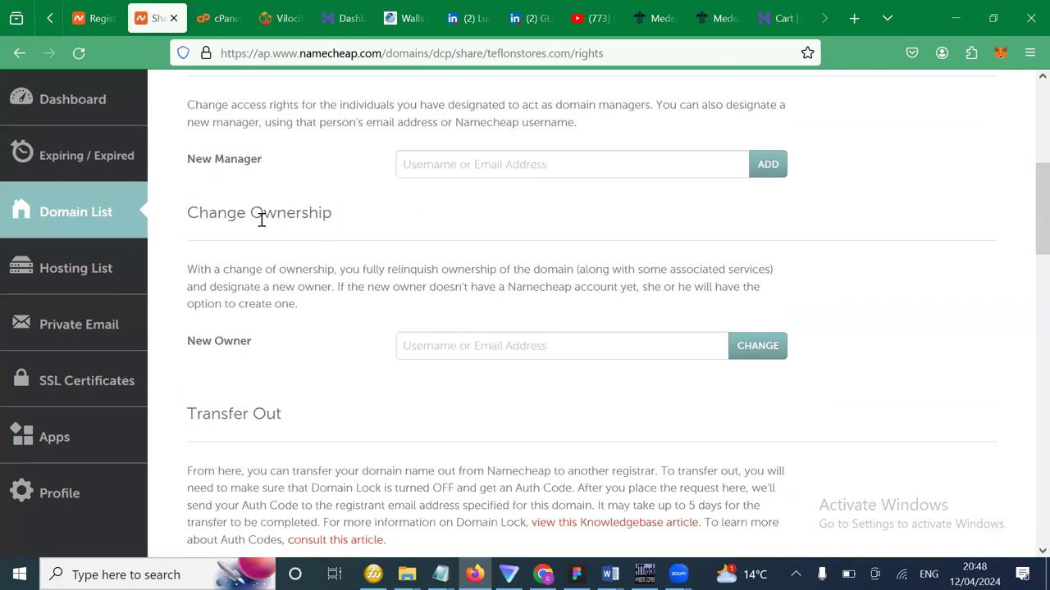
{"action": "scroll", "coordinate": [359, 244], "scroll_direction": "down", "scroll_amount": 1}
{"action": "left_click_drag", "start_coordinate": [331, 179], "coordinate": [185, 192]}
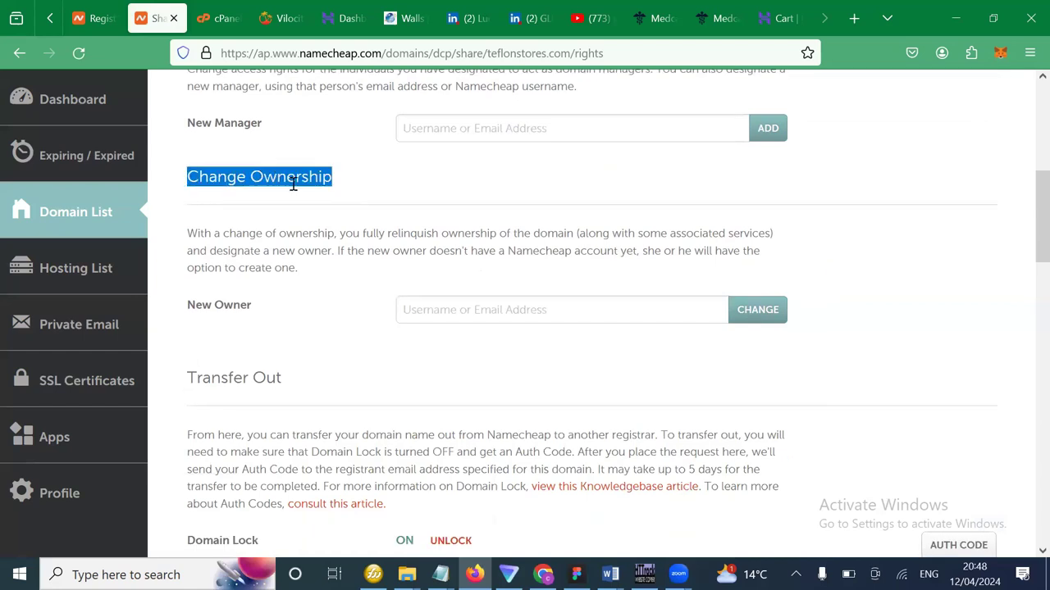
{"action": "left_click_drag", "start_coordinate": [291, 181], "coordinate": [433, 178]}
{"action": "left_click", "coordinate": [487, 312]}
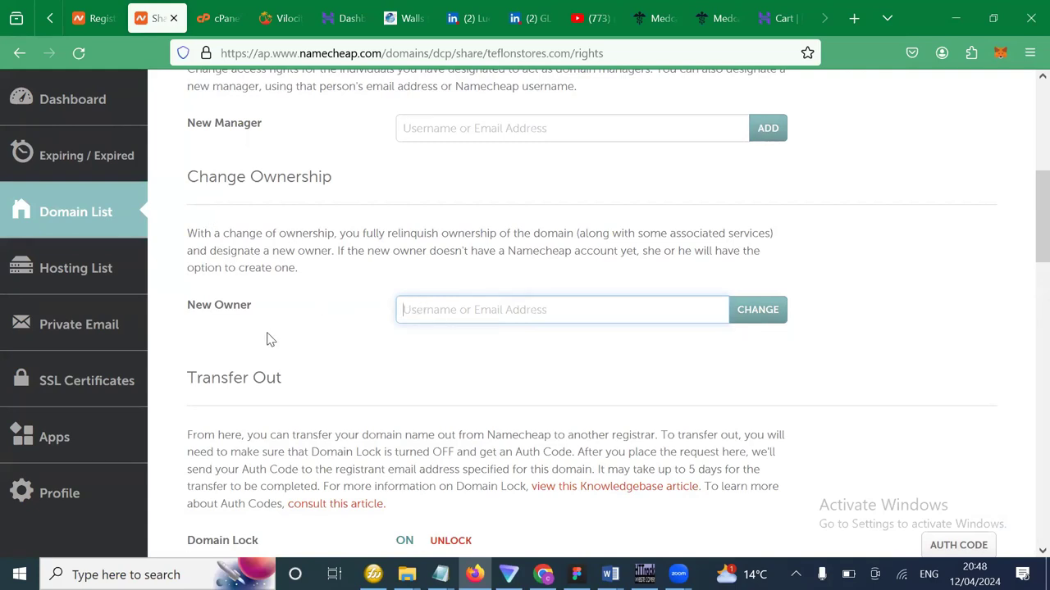
{"action": "scroll", "coordinate": [295, 250], "scroll_direction": "down", "scroll_amount": 3}
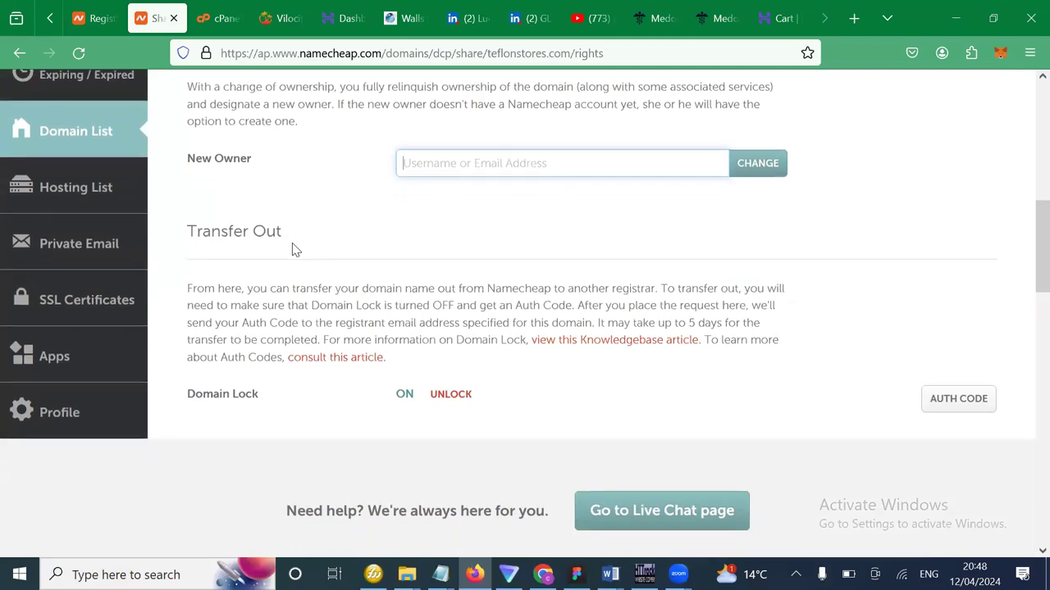
{"action": "scroll", "coordinate": [351, 277], "scroll_direction": "up", "scroll_amount": 2}
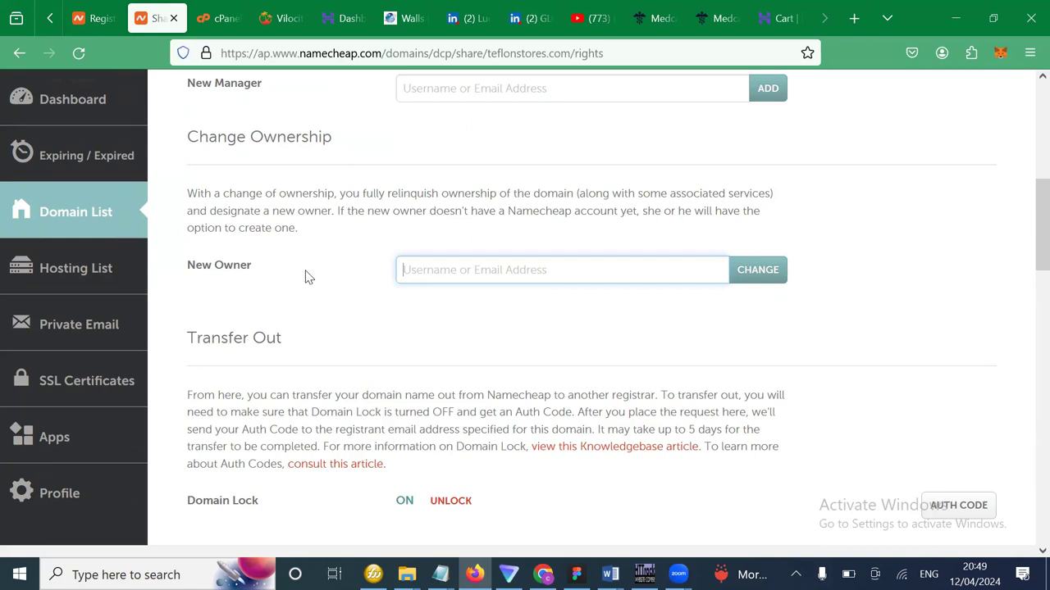
{"action": "scroll", "coordinate": [453, 413], "scroll_direction": "down", "scroll_amount": 2}
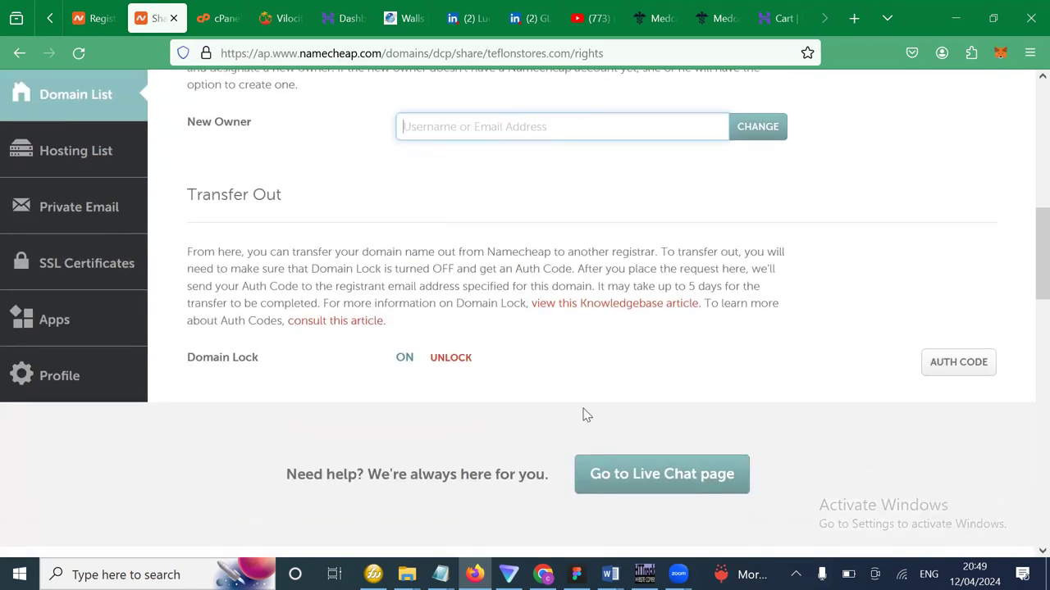
{"action": "scroll", "coordinate": [725, 386], "scroll_direction": "up", "scroll_amount": 1}
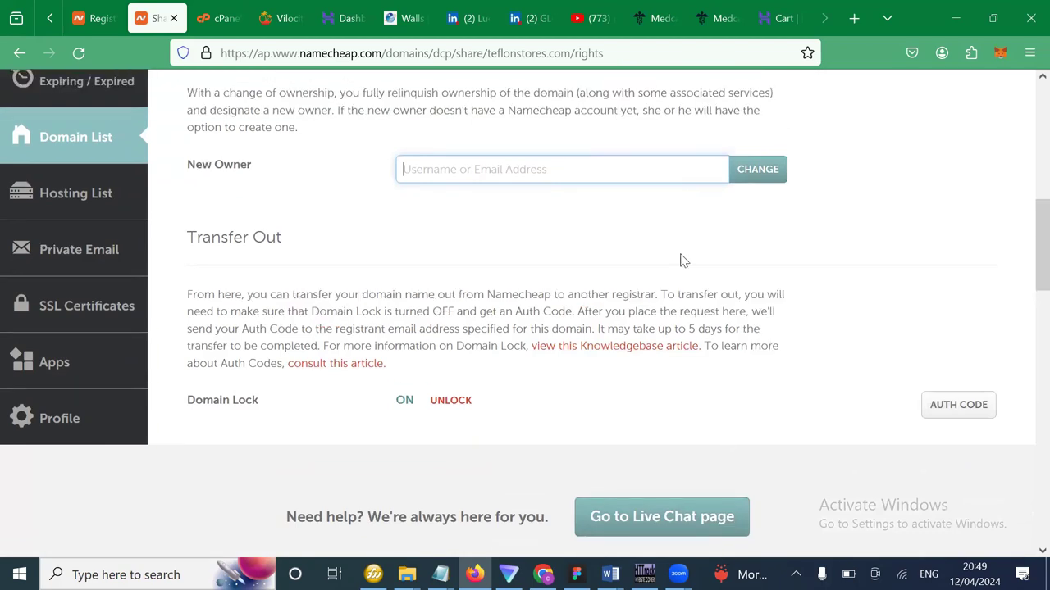
{"action": "scroll", "coordinate": [680, 292], "scroll_direction": "up", "scroll_amount": 1}
{"action": "scroll", "coordinate": [728, 269], "scroll_direction": "up", "scroll_amount": 3}
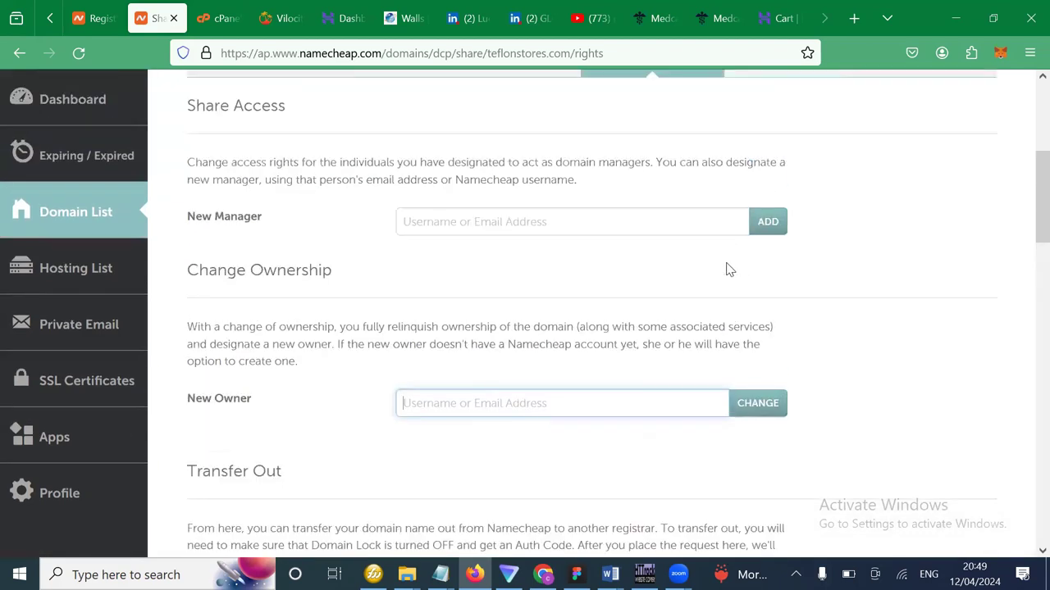